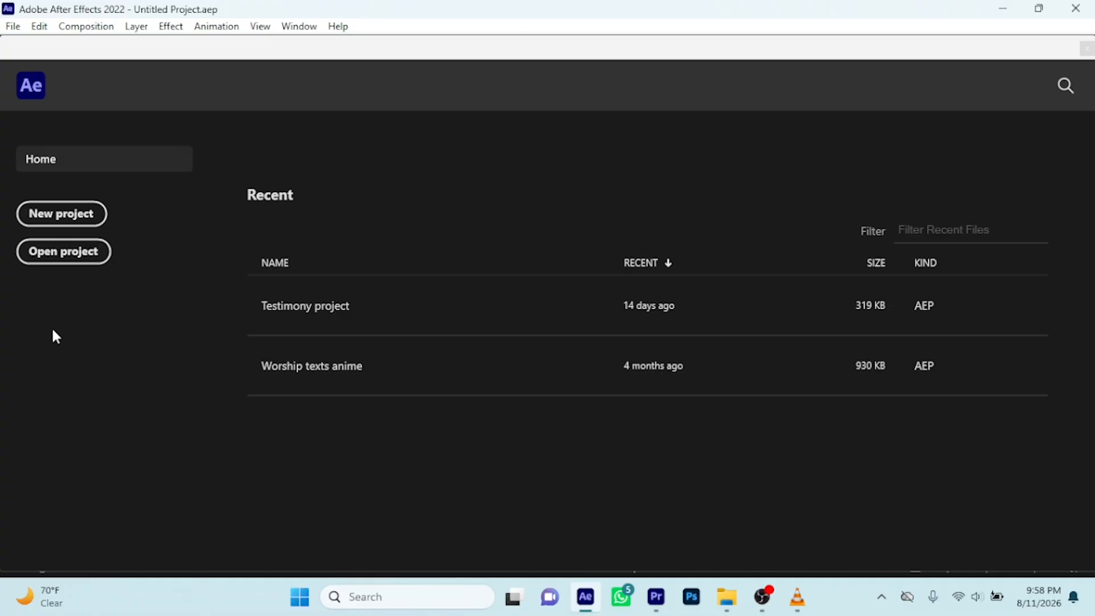
# Start a new project and bring its empty composition timeline to the front
pyautogui.click(59, 215)
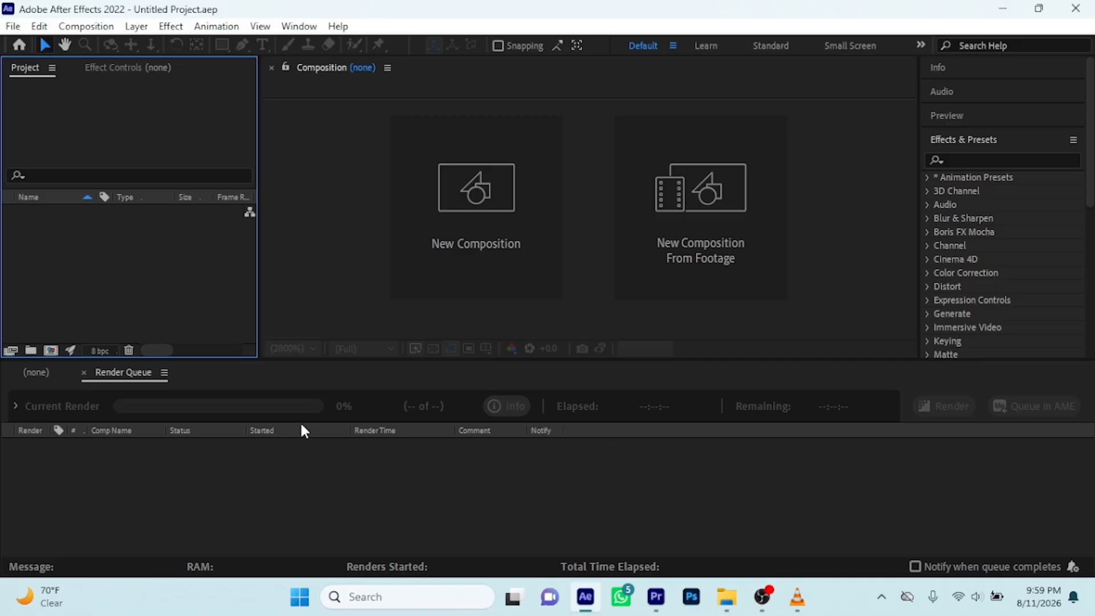
pyautogui.click(36, 373)
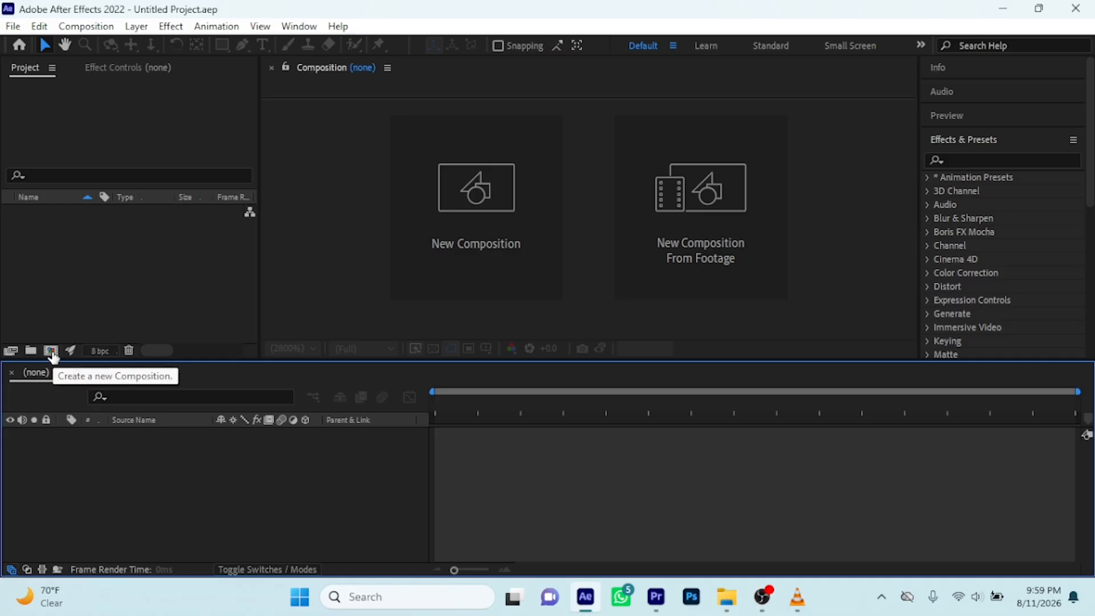
# Create a composition named Comp 1 with the HDTV 1080 29.97 preset and a duration of 0;00;59;28
pyautogui.click(51, 351)
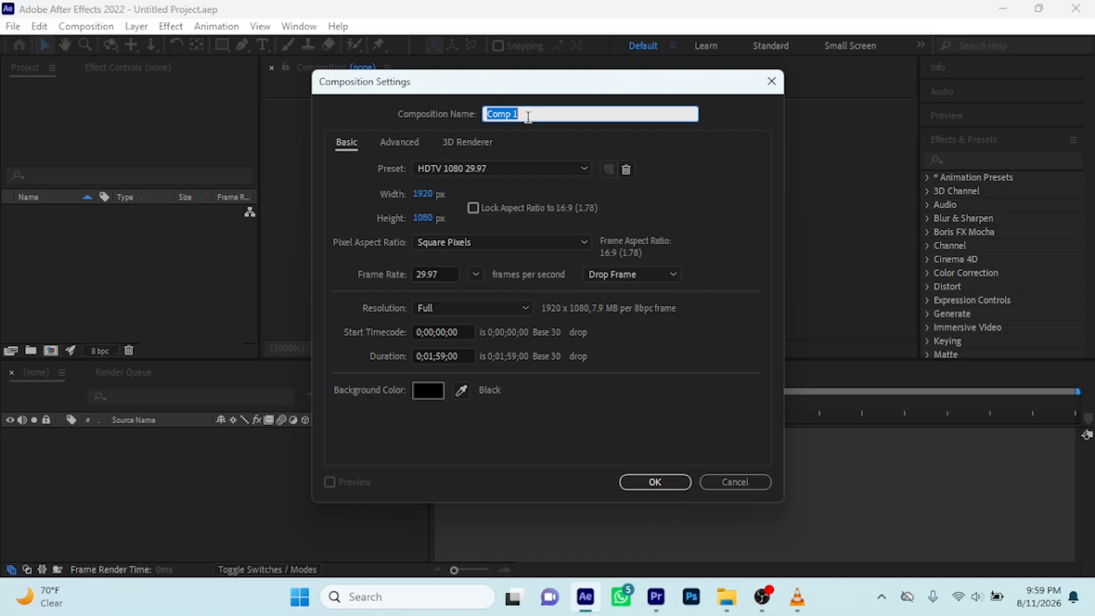
pyautogui.click(435, 356)
pyautogui.press('BackSpace')
pyautogui.write('0')
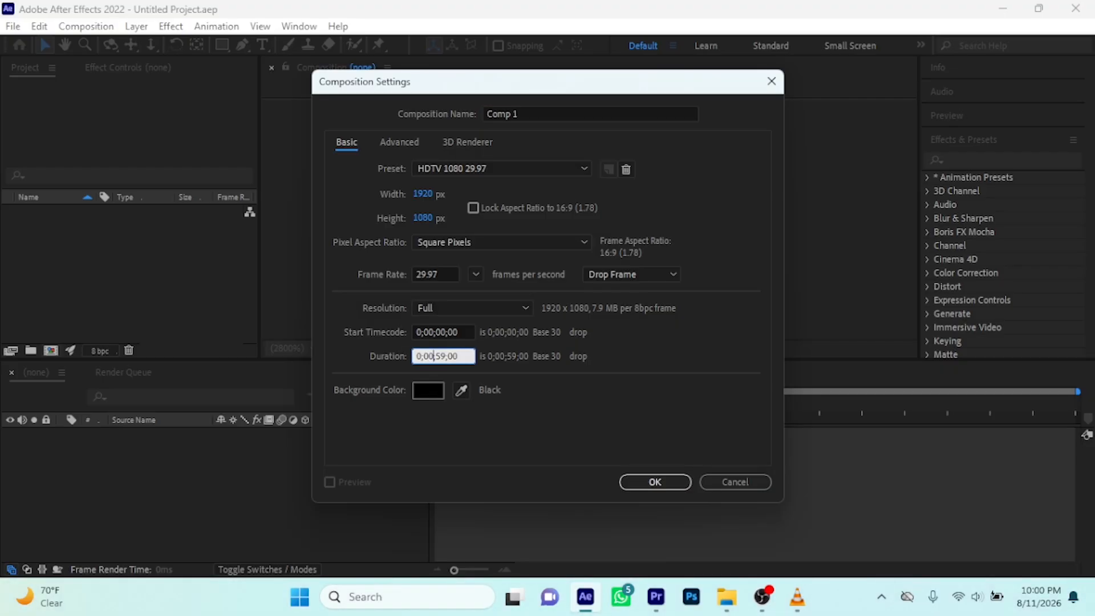
pyautogui.click(446, 356)
pyautogui.press('BackSpace')
pyautogui.press('BackSpace')
pyautogui.write('00')
pyautogui.press('BackSpace')
pyautogui.write('1')
pyautogui.click(655, 482)
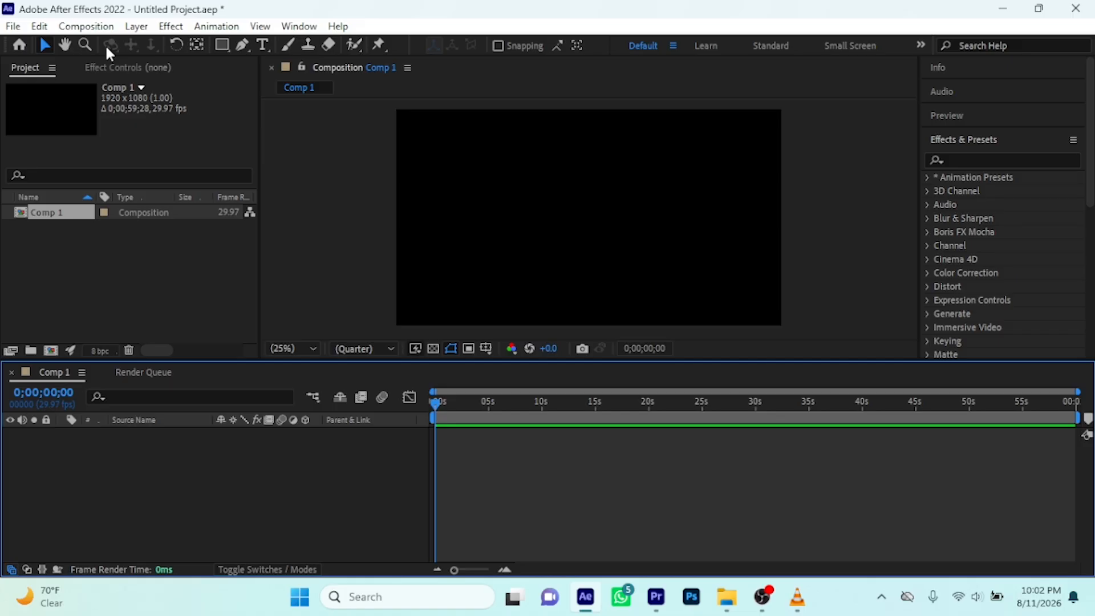
pyautogui.click(222, 46)
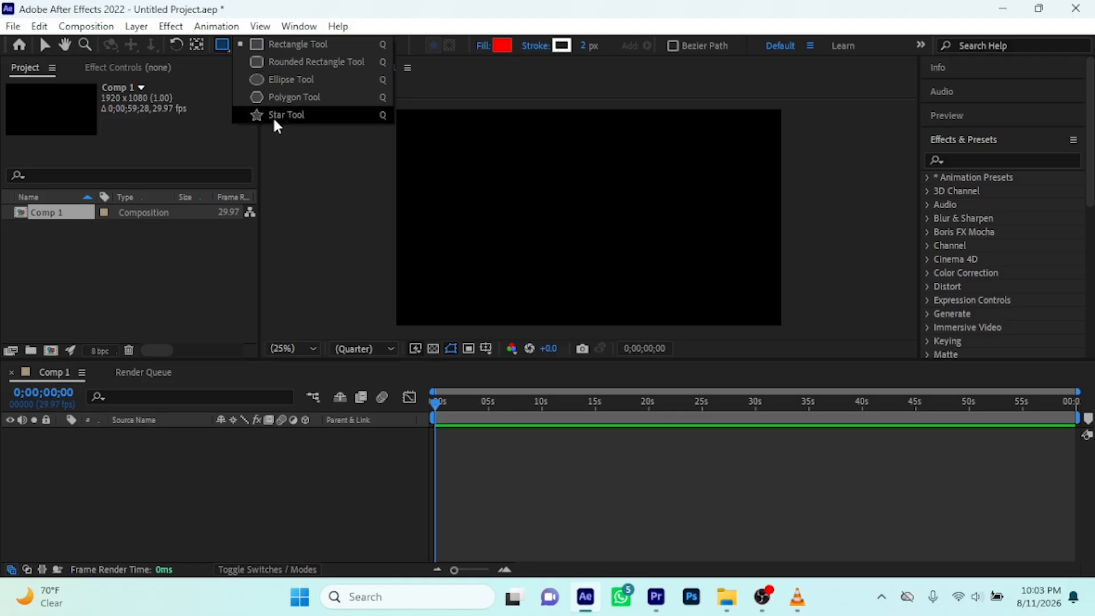
pyautogui.click(275, 44)
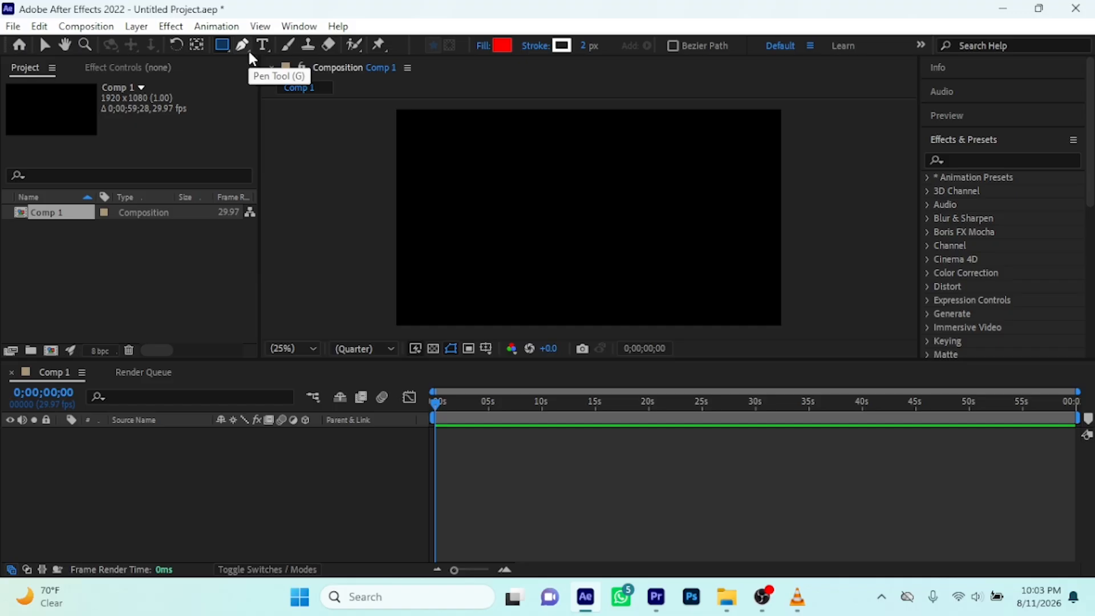
pyautogui.click(249, 53)
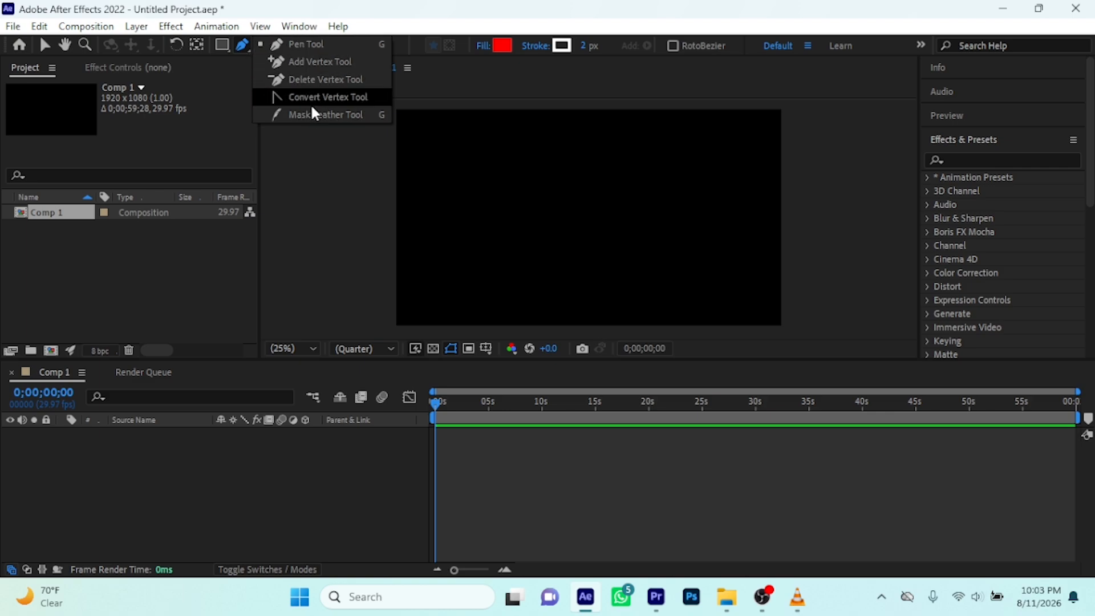
pyautogui.click(243, 46)
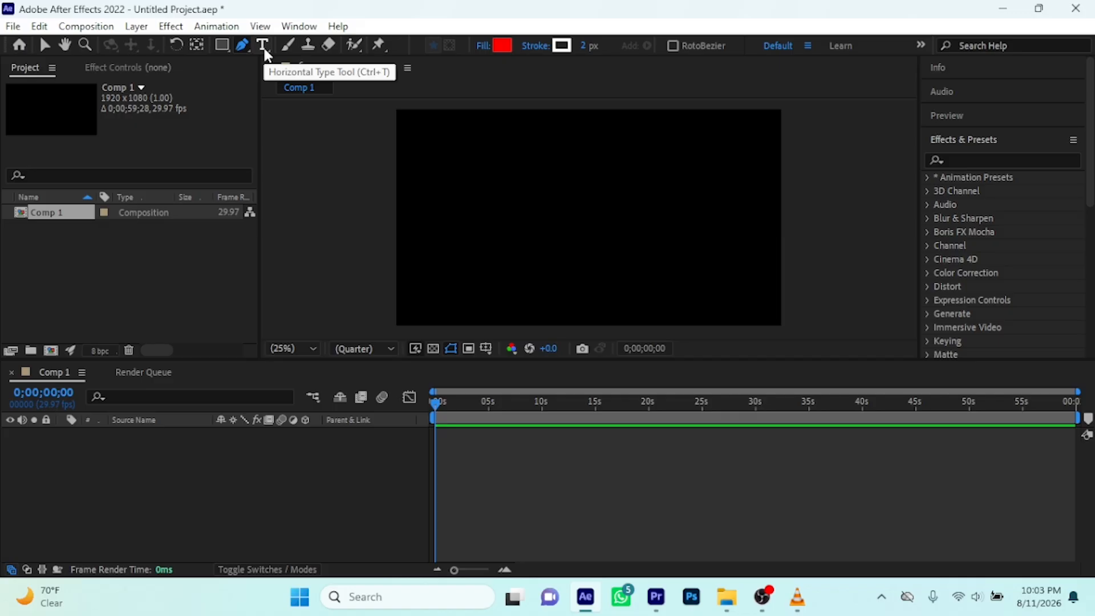
pyautogui.click(264, 50)
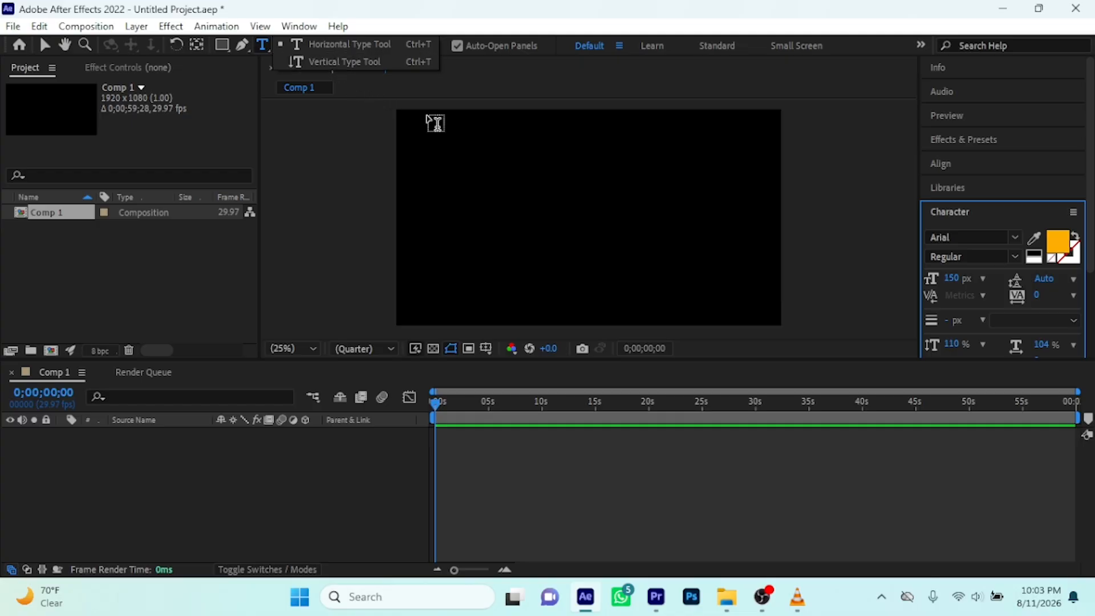
pyautogui.moveTo(437, 130); pyautogui.dragTo(459, 307)
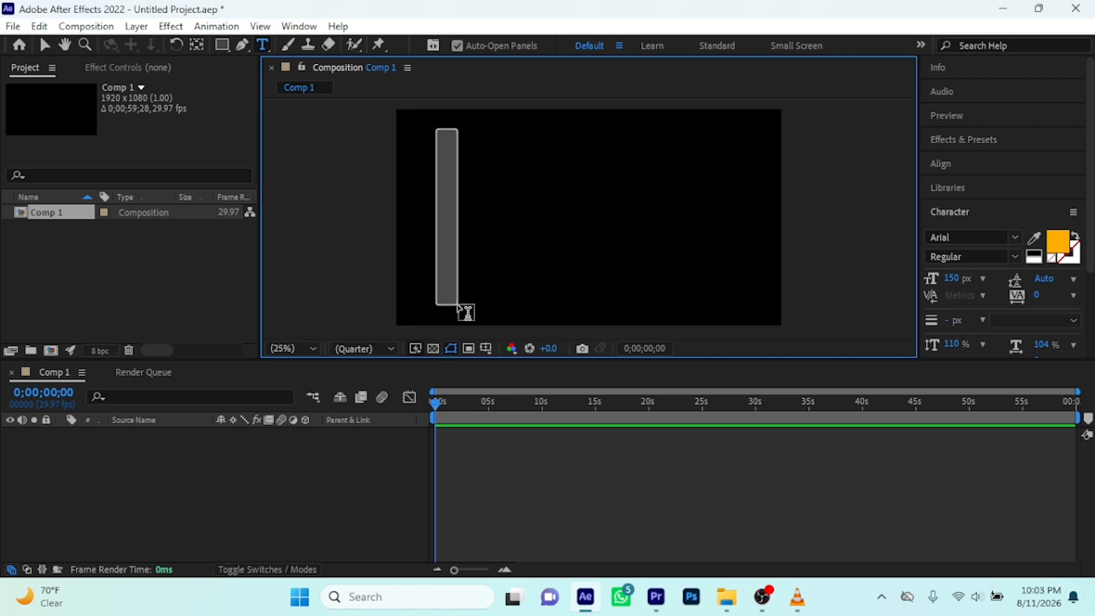
pyautogui.moveTo(459, 308); pyautogui.dragTo(461, 308)
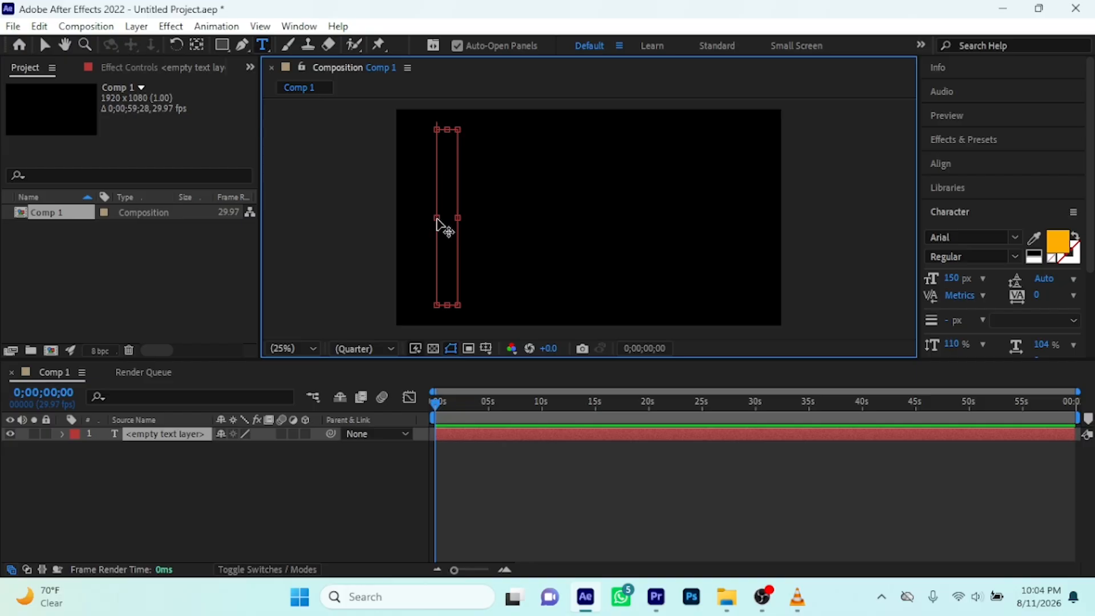
pyautogui.hotkey('ctrl', 'z')
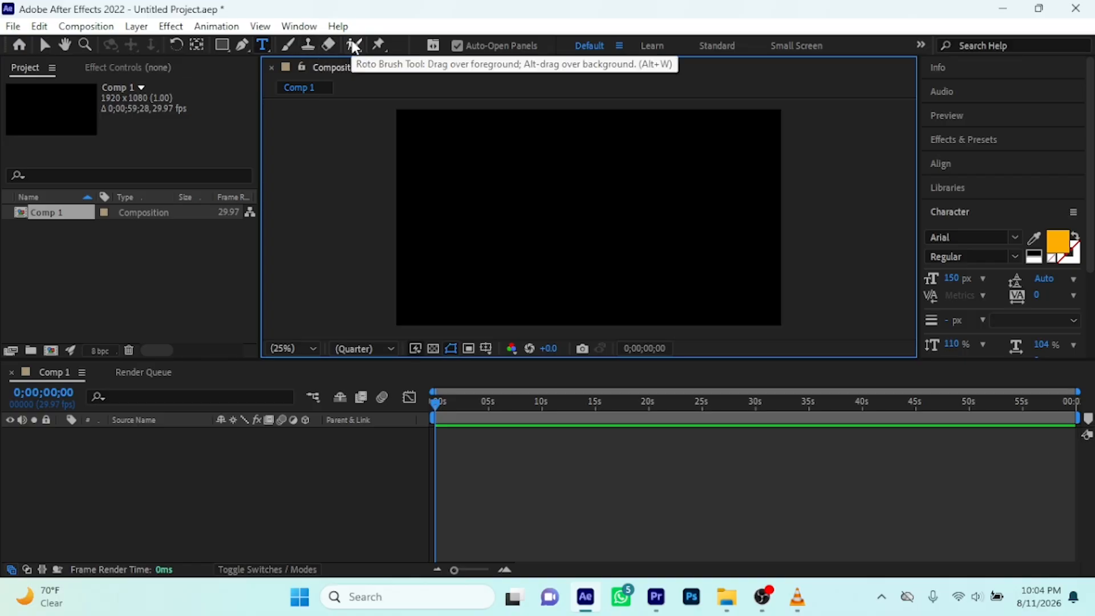
pyautogui.click(382, 47)
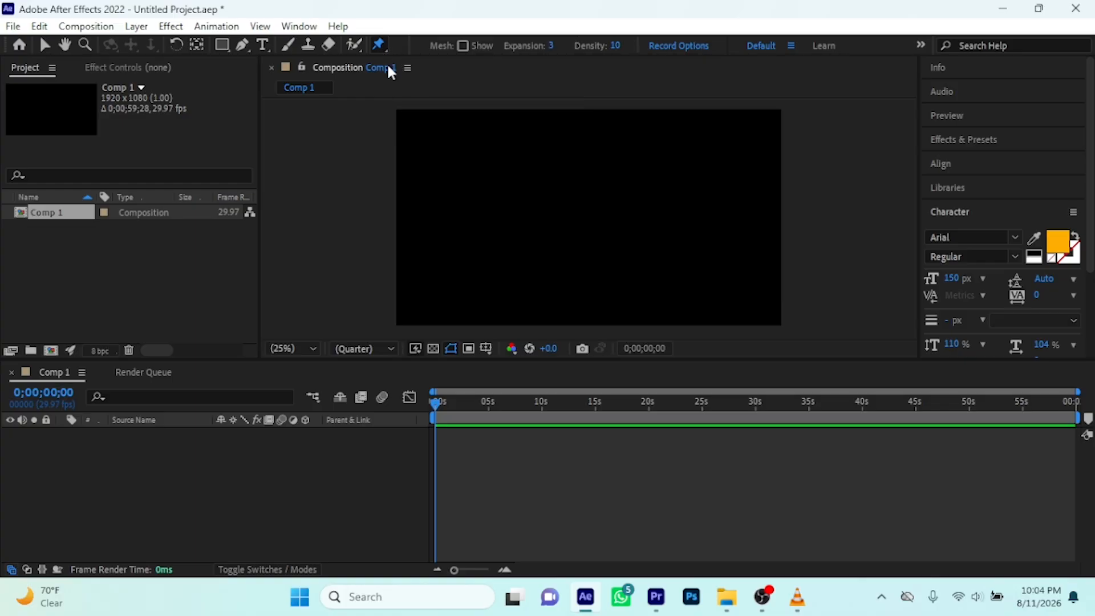
pyautogui.click(44, 44)
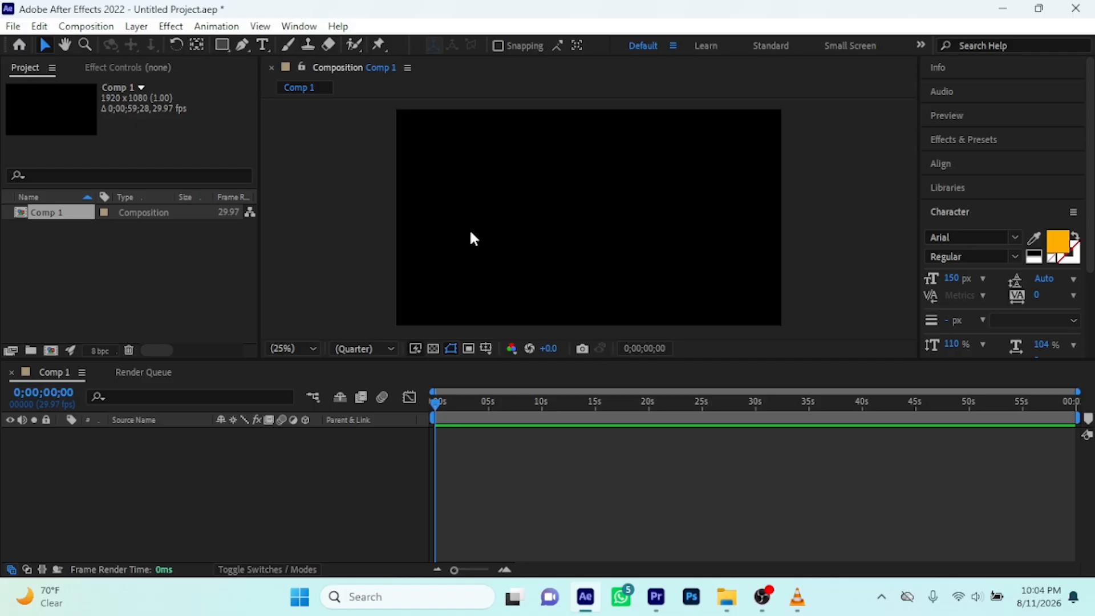
# Add a horizontal text layer reading "AFTER EFFECTS" in the upper half of the composition and finish text editing
pyautogui.click(263, 45)
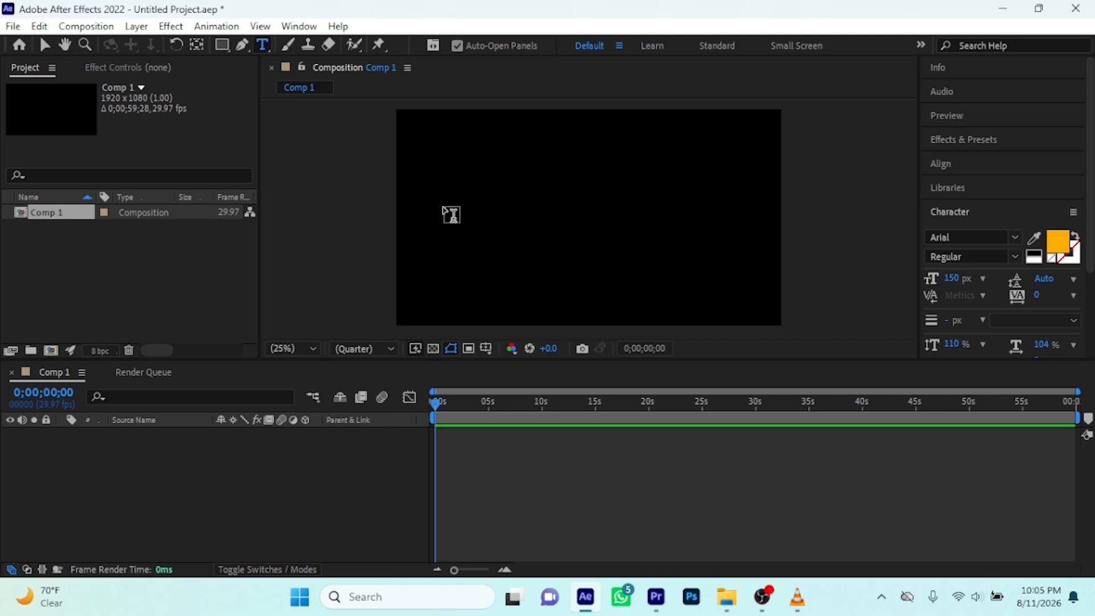
pyautogui.click(443, 205)
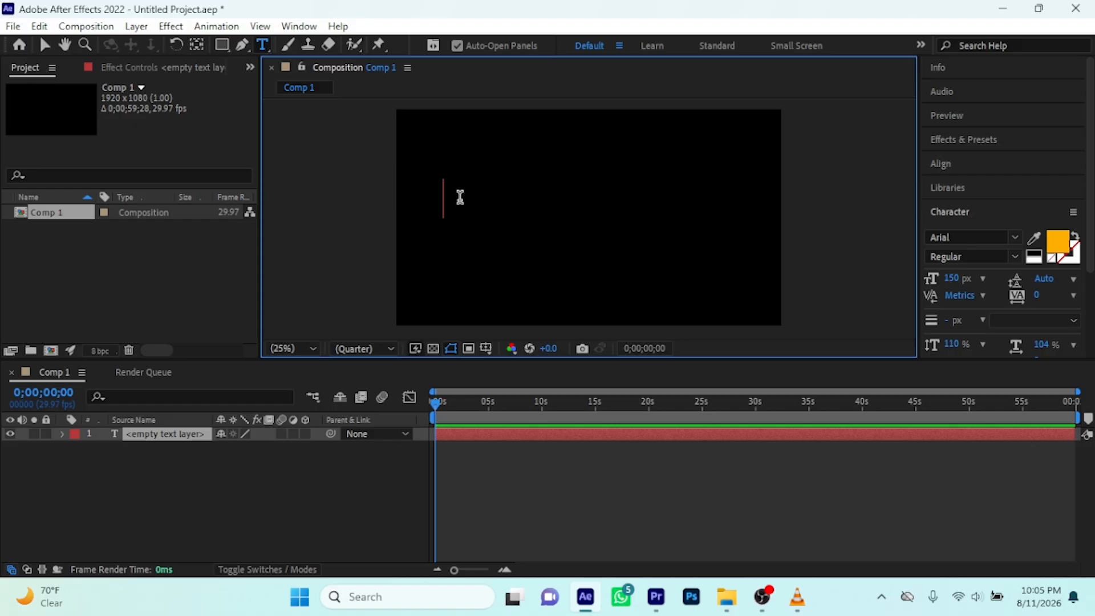
pyautogui.write('AFT')
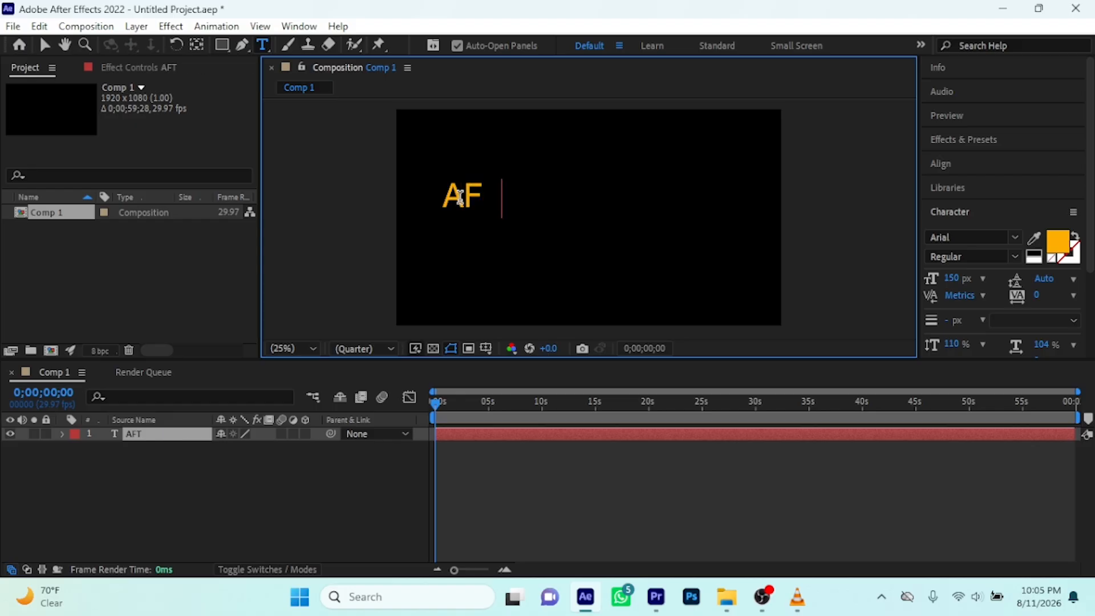
pyautogui.write('ER')
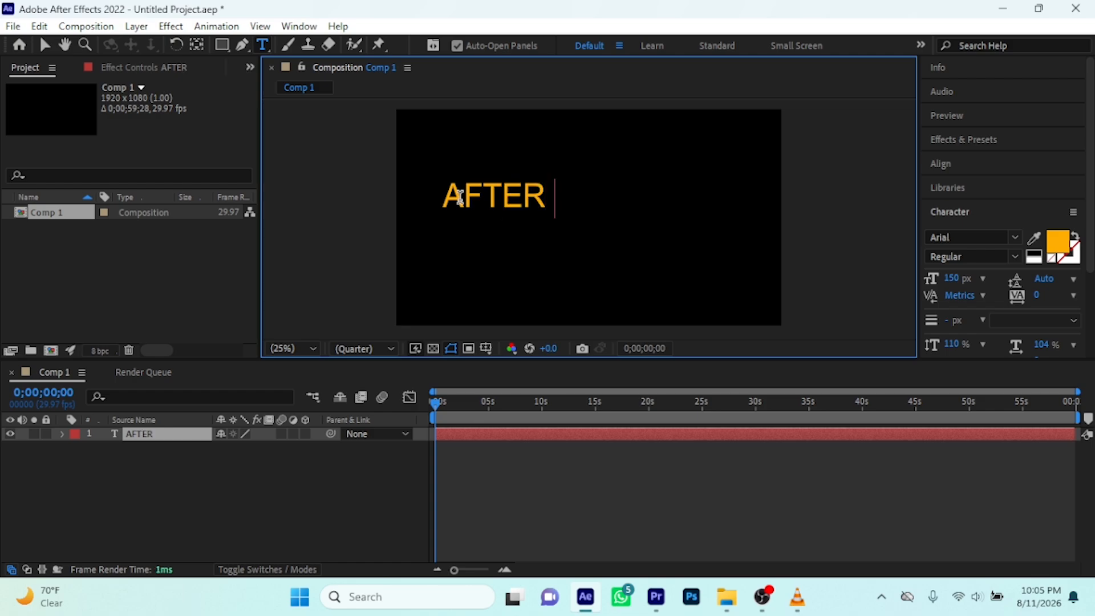
pyautogui.write(' EFFEC')
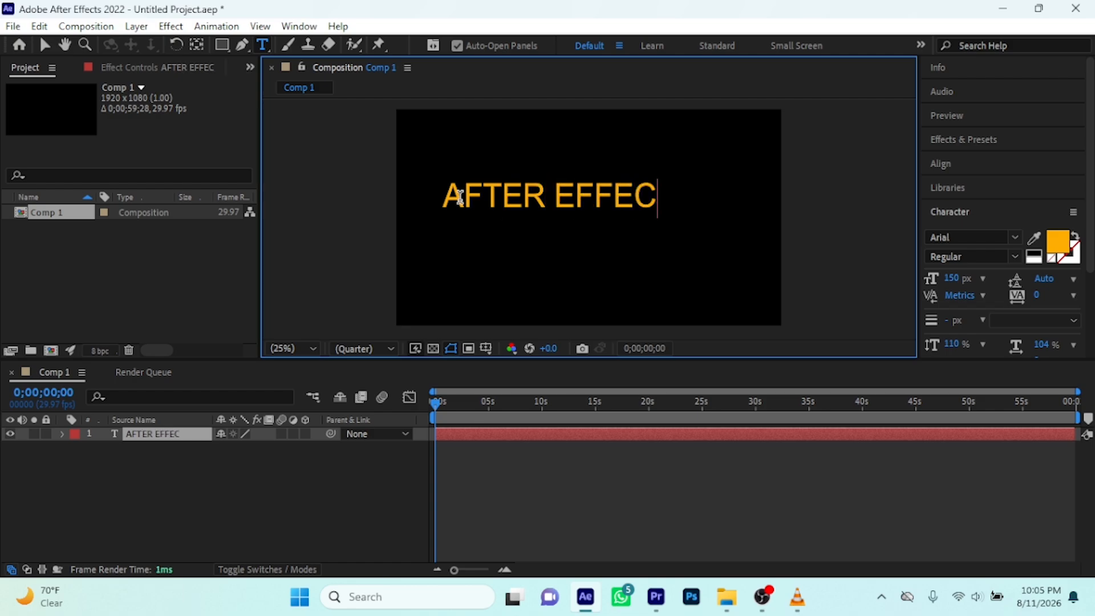
pyautogui.write('TS')
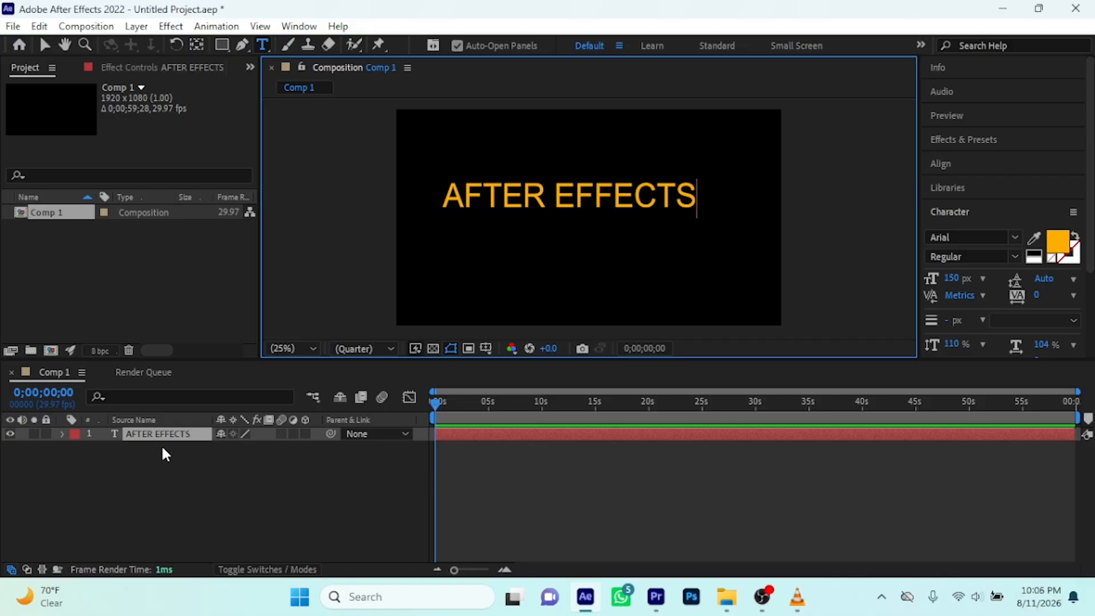
pyautogui.click(44, 44)
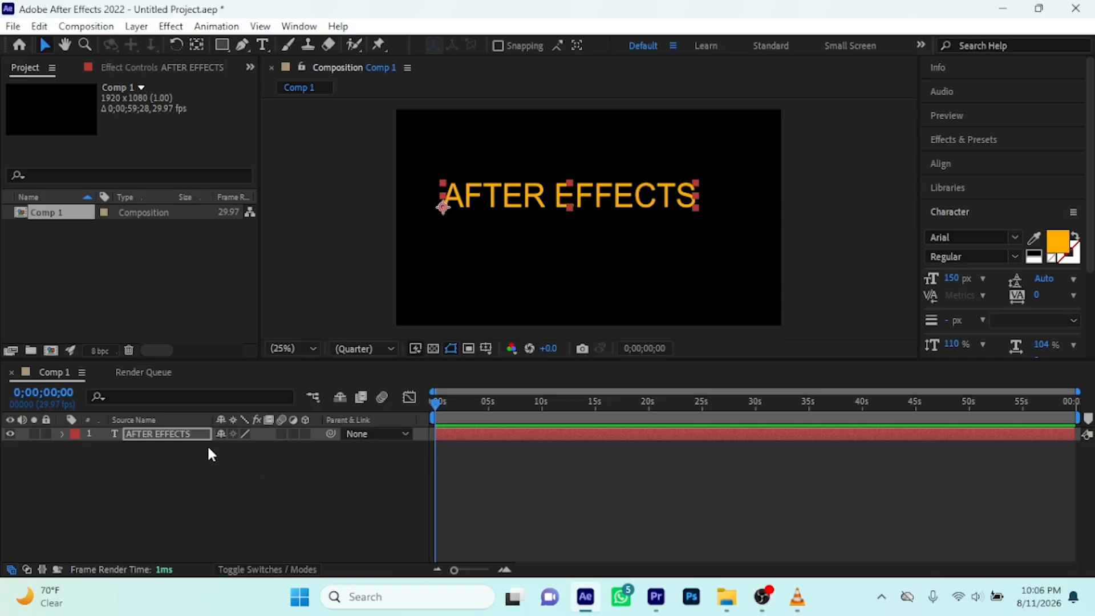
# Select the AFTER EFFECTS text layer and expand its Transform properties
pyautogui.click(161, 439)
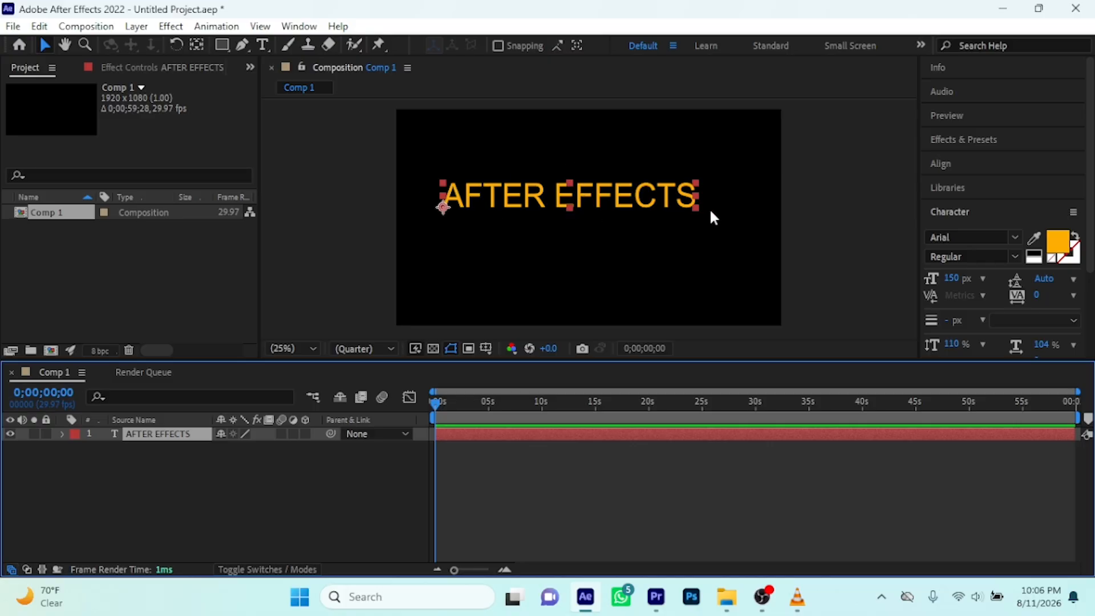
pyautogui.click(189, 476)
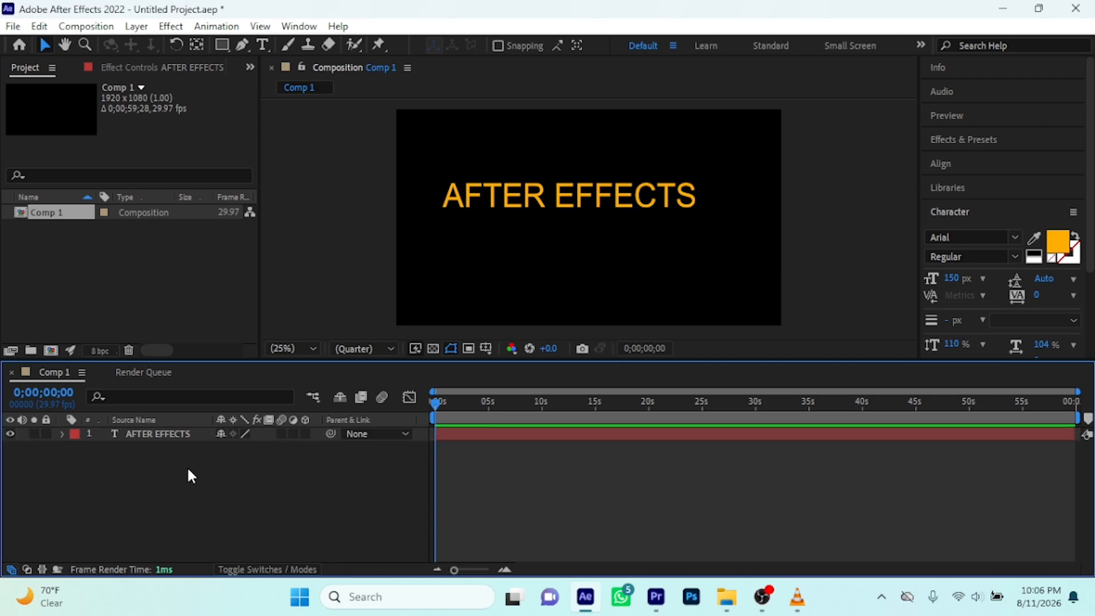
pyautogui.click(172, 431)
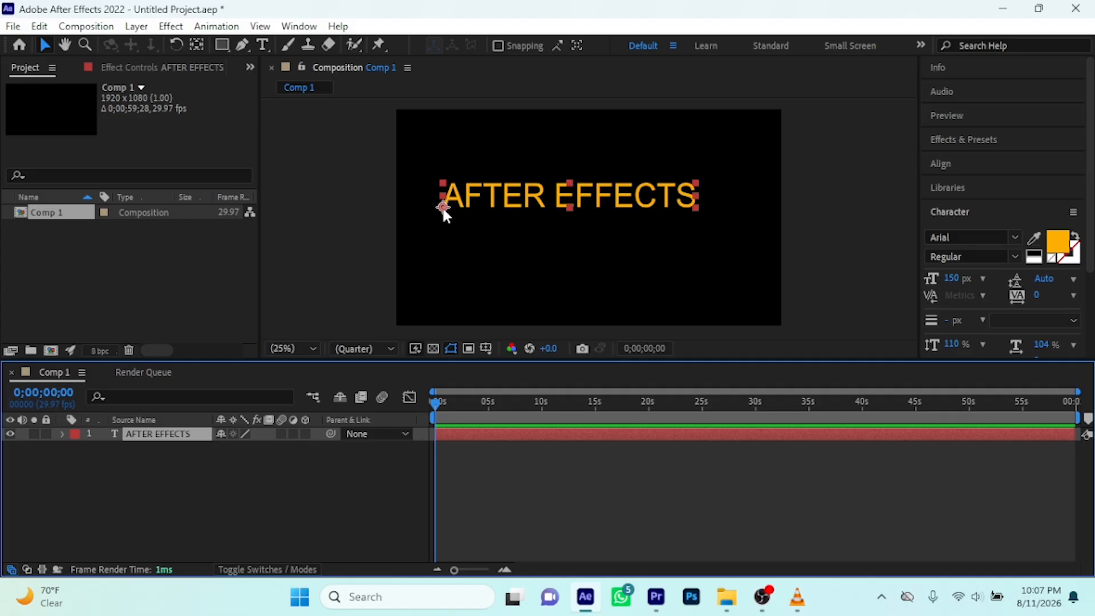
pyautogui.click(61, 434)
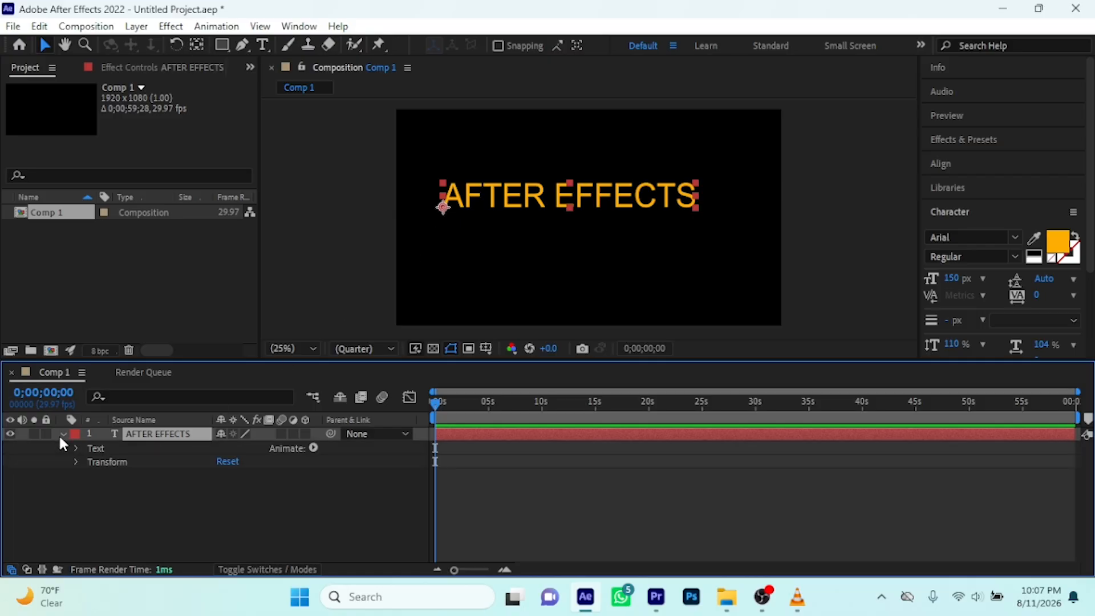
pyautogui.click(62, 433)
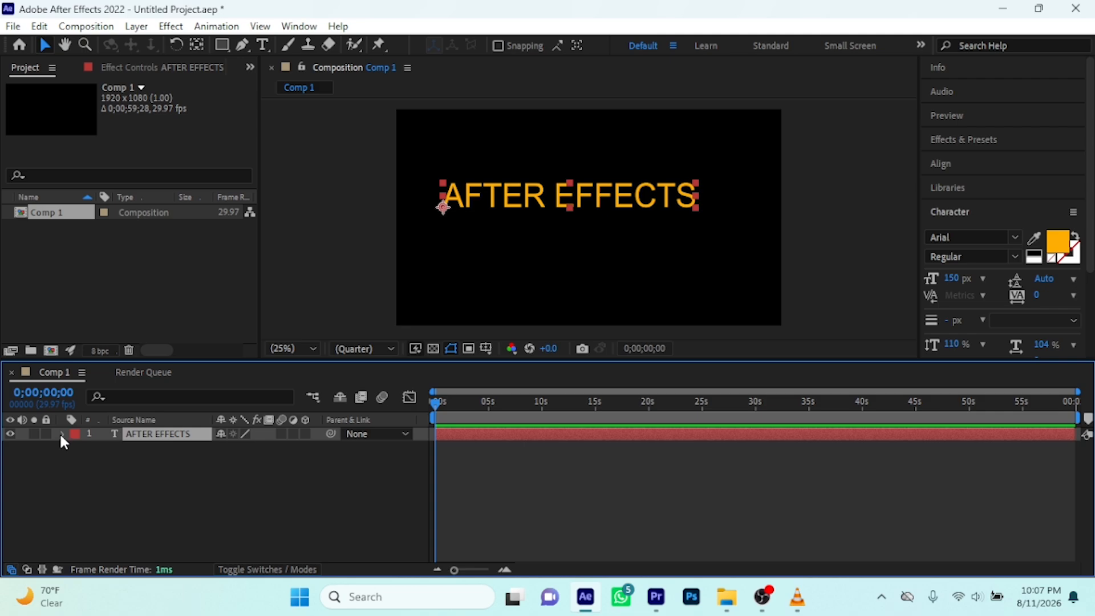
pyautogui.click(61, 434)
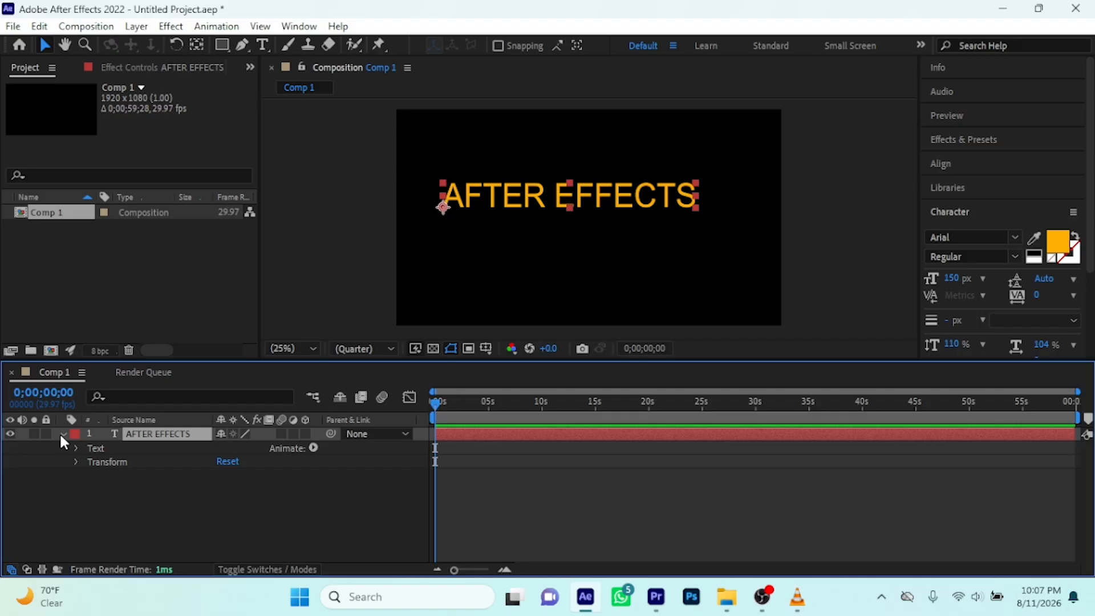
pyautogui.click(76, 463)
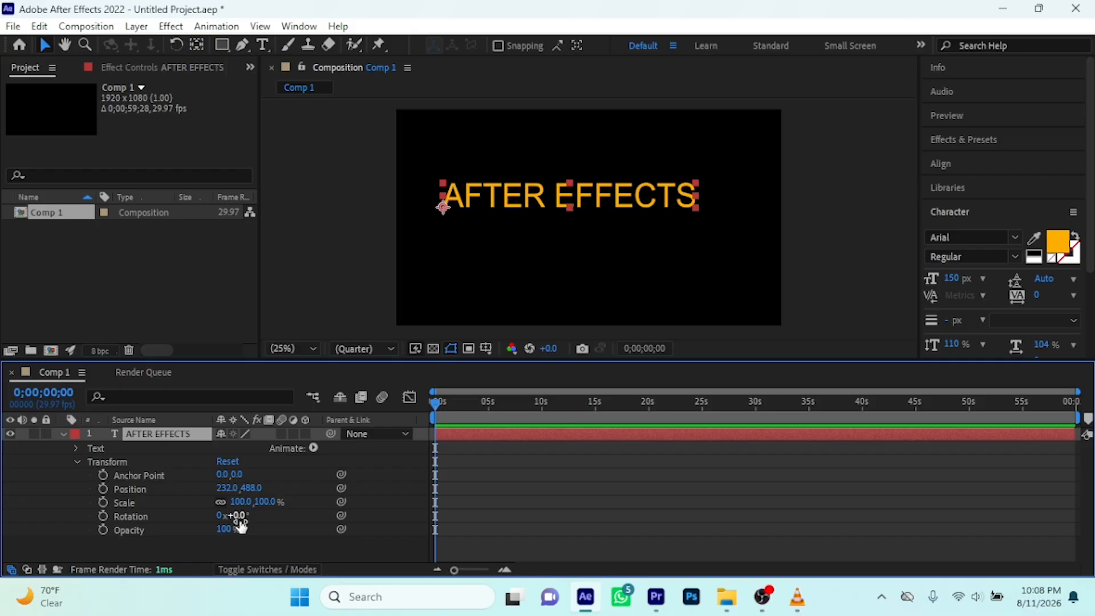
# Try rotating the AFTER EFFECTS layer by 20° about its default anchor point, and undo the rotation
pyautogui.moveTo(240, 520); pyautogui.dragTo(254, 520)
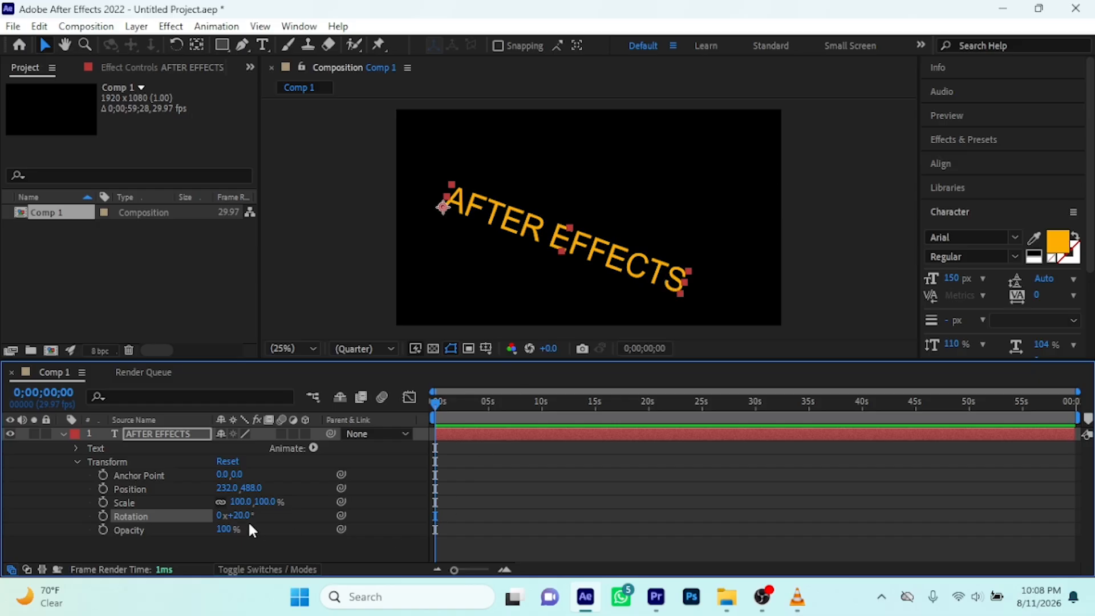
pyautogui.hotkey('ctrl', 'z')
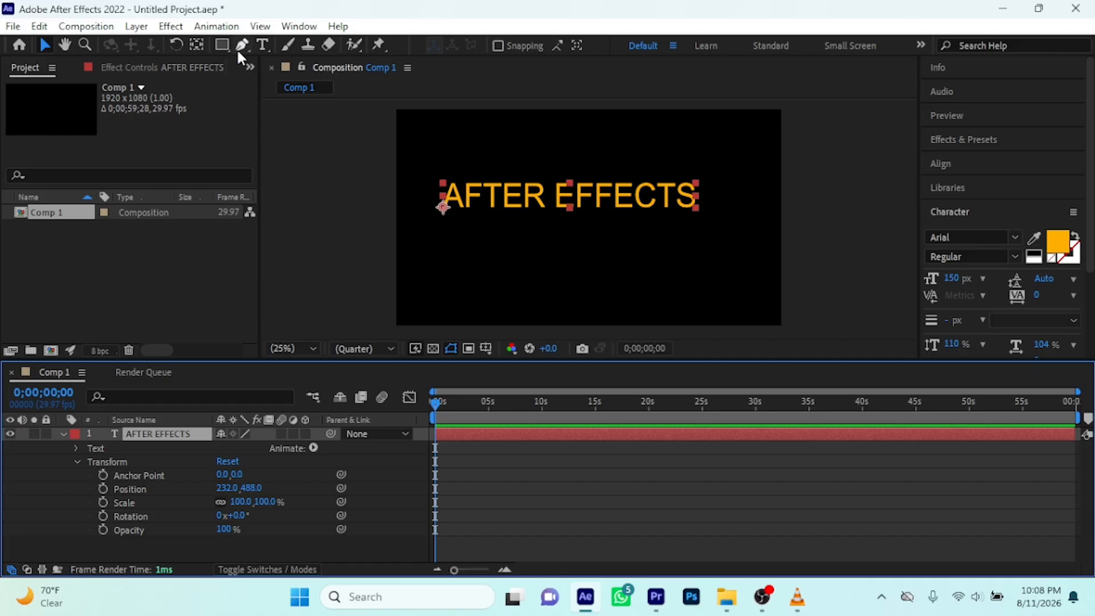
# Move the text layer's anchor point to the centre of the text, about 636, -52, and test the rotation around it
pyautogui.click(197, 47)
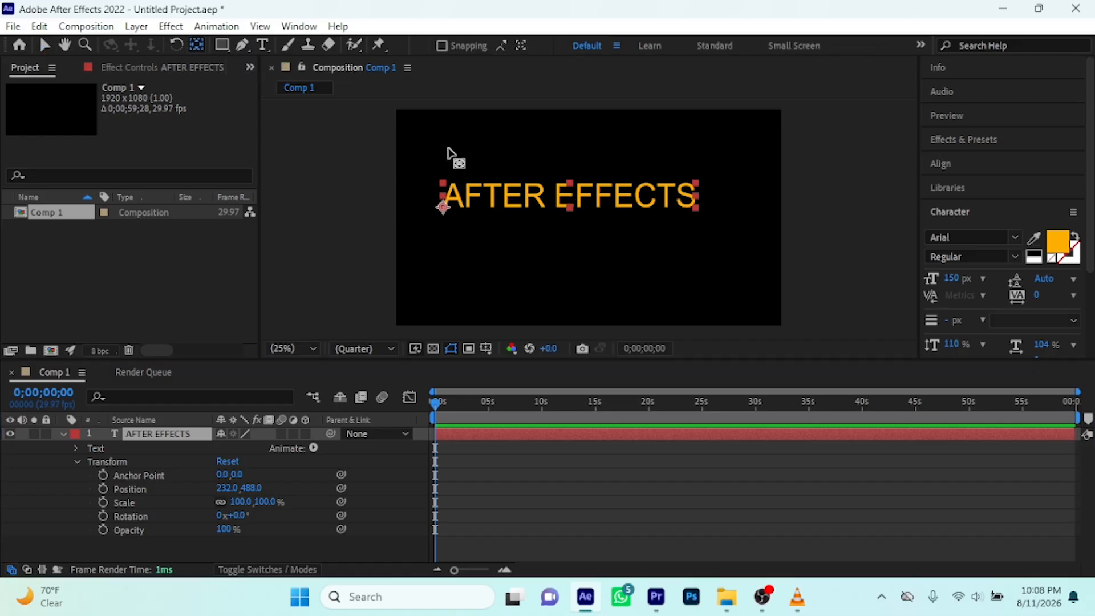
pyautogui.click(577, 200)
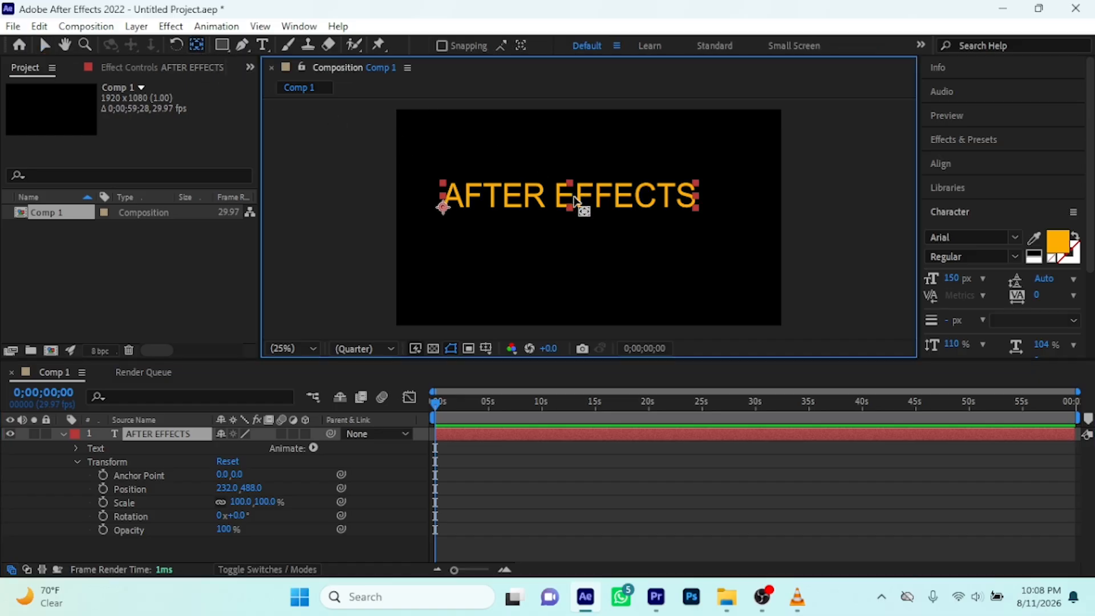
pyautogui.moveTo(443, 207); pyautogui.dragTo(575, 200)
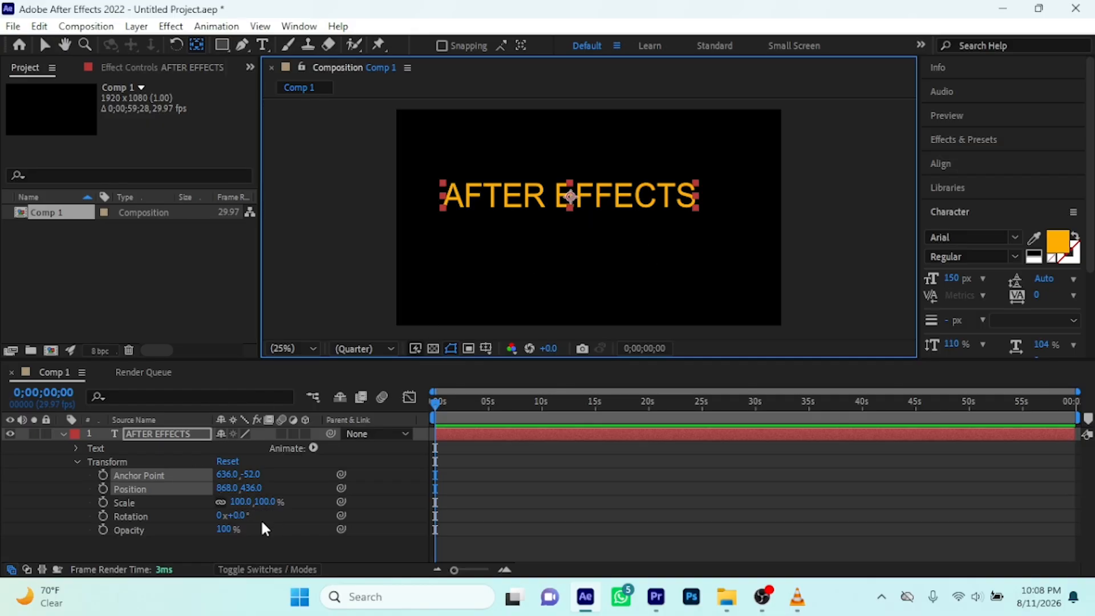
pyautogui.moveTo(245, 516); pyautogui.dragTo(272, 546)
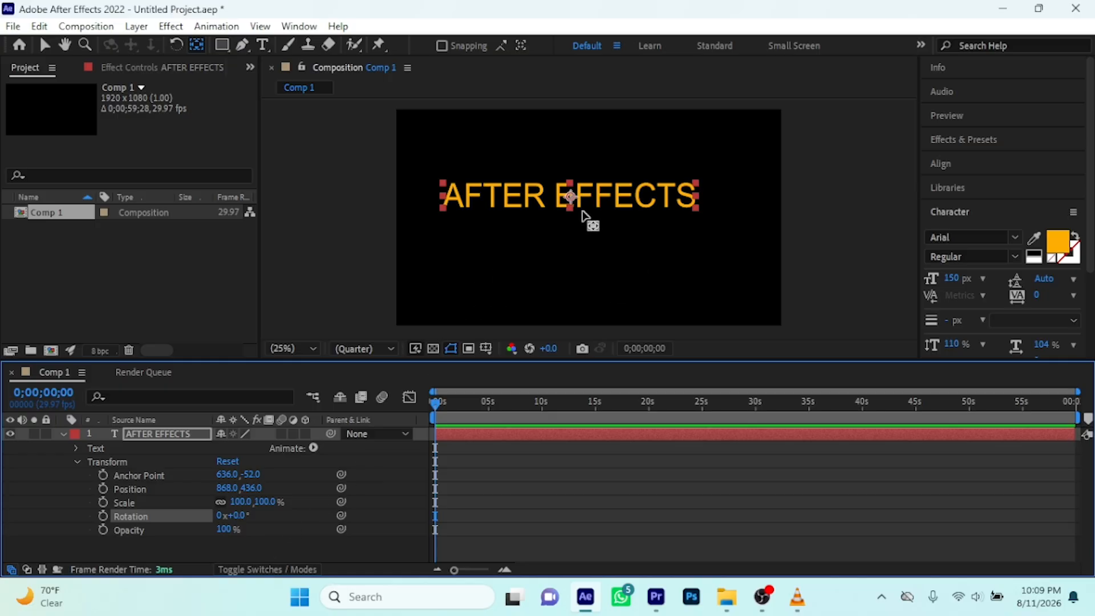
# Move the AFTER EFFECTS layer's anchor point to the end of the text, about 1236, -36, and rotate the layer to -1°
pyautogui.moveTo(572, 198); pyautogui.dragTo(692, 201)
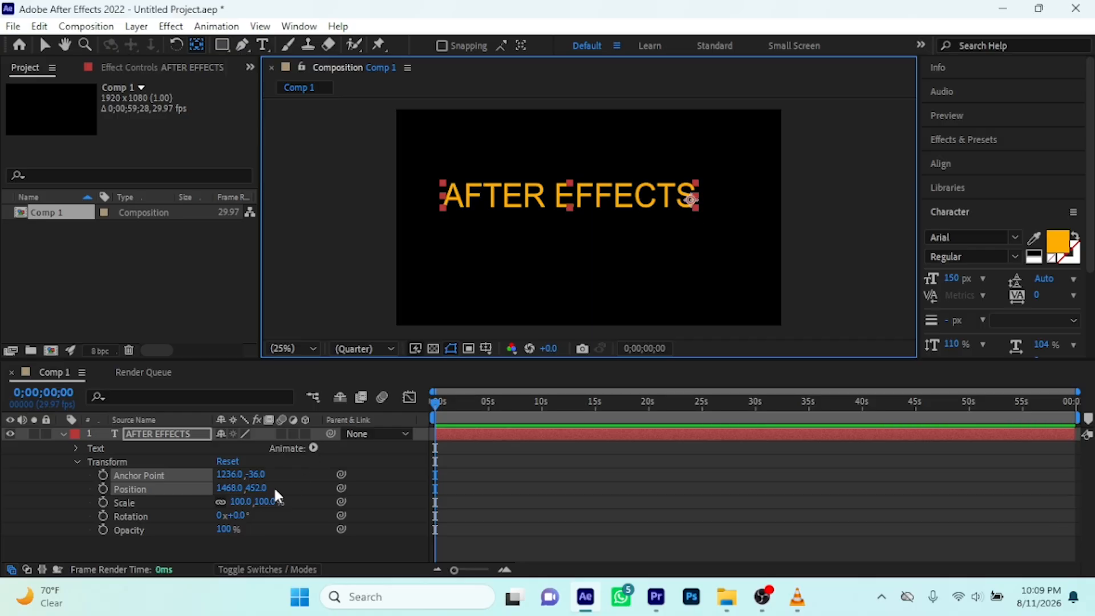
pyautogui.moveTo(240, 519); pyautogui.dragTo(268, 542)
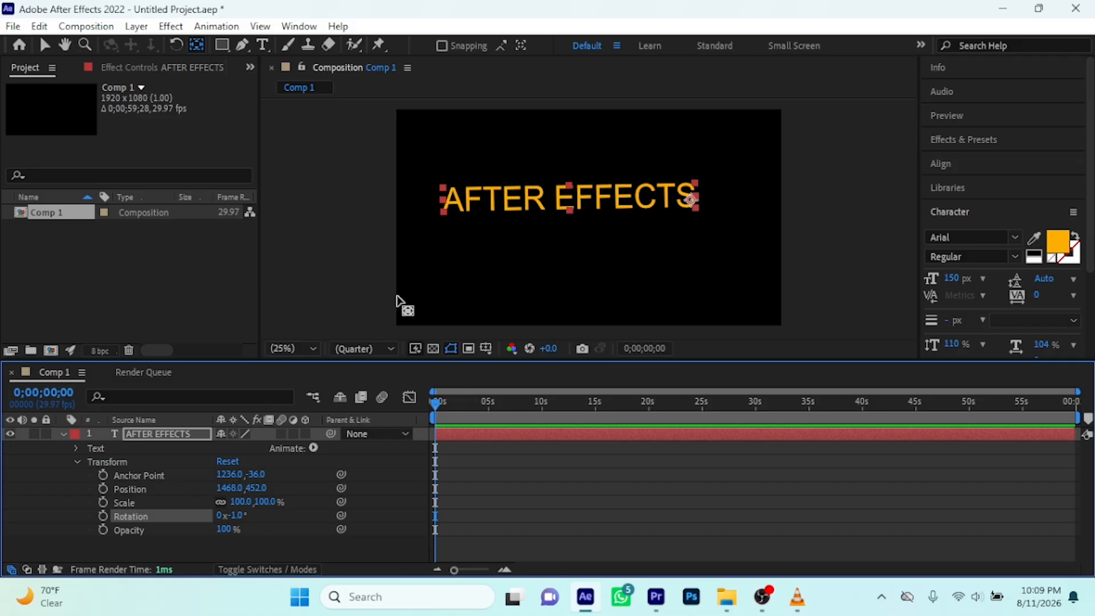
# Try the anchor point at the centre of the text, about 620, -55, and at the text's lower-left corner
pyautogui.moveTo(693, 201); pyautogui.dragTo(571, 201)
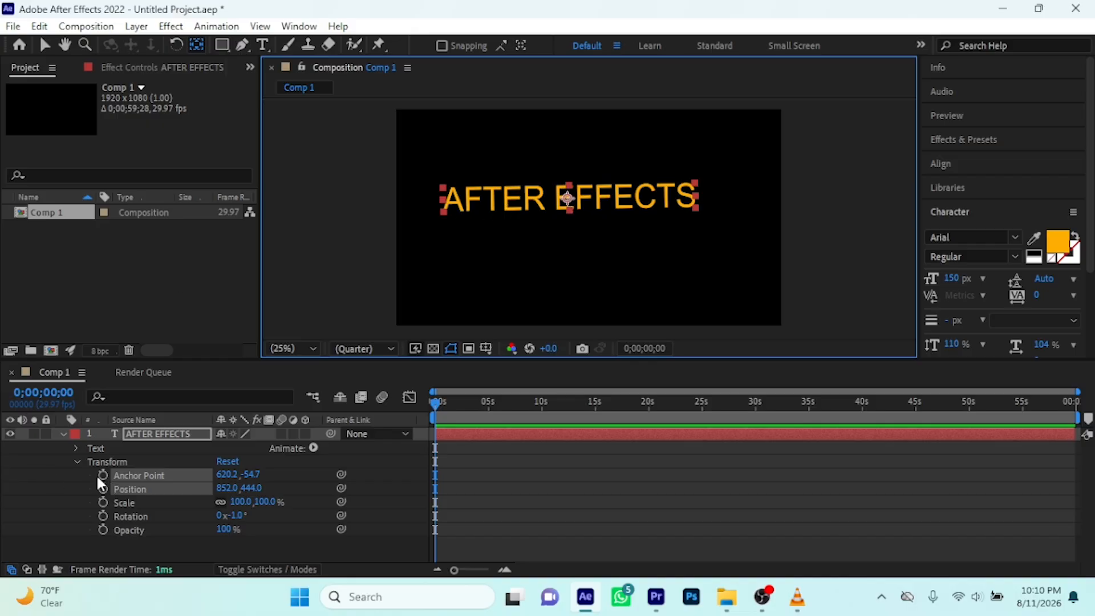
pyautogui.click(77, 463)
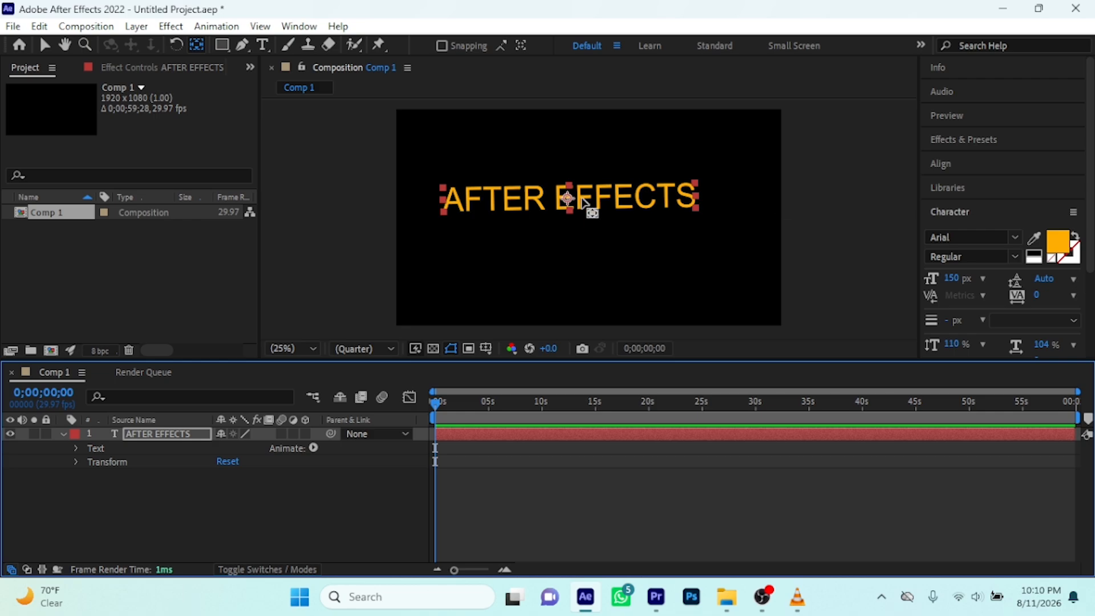
pyautogui.click(558, 198)
pyautogui.moveTo(556, 197); pyautogui.dragTo(446, 208)
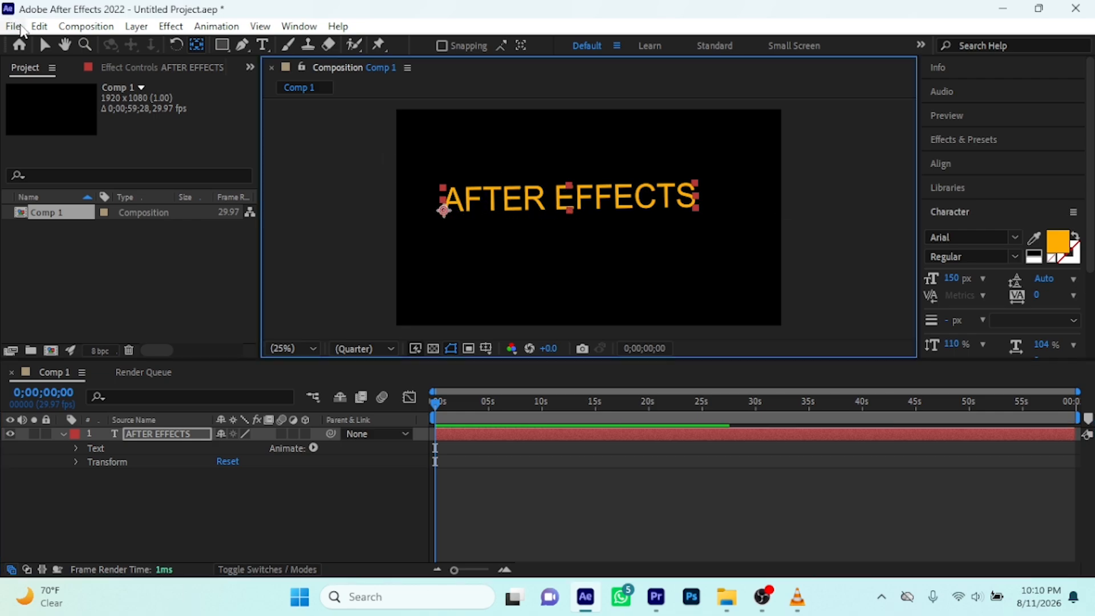
# Centre the AFTER EFFECTS layer's anchor point within its text and centre the layer in the composition
pyautogui.click(45, 45)
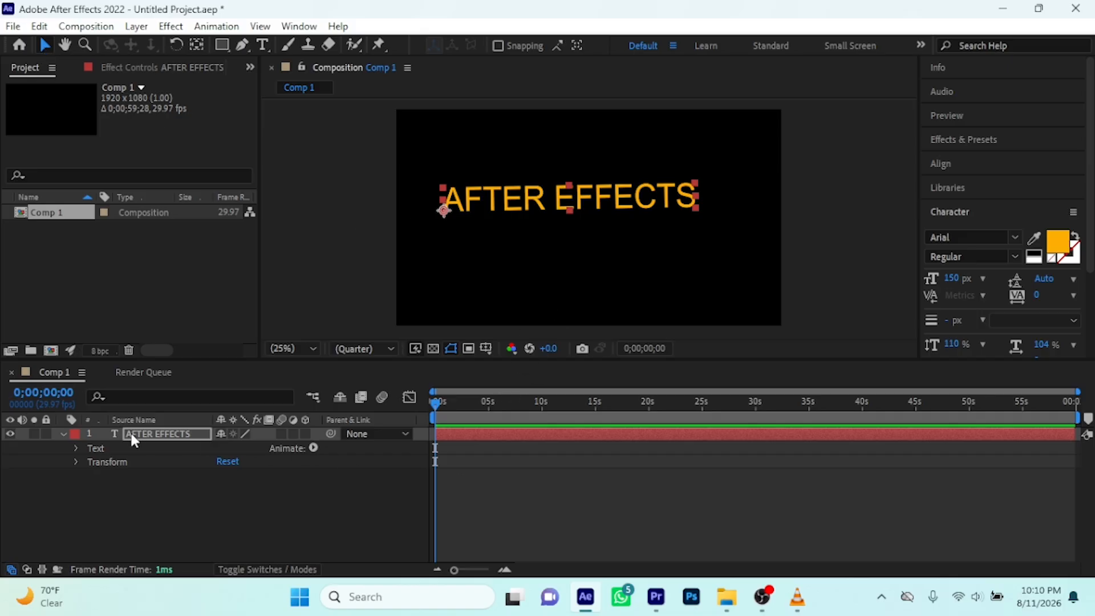
pyautogui.click(149, 436)
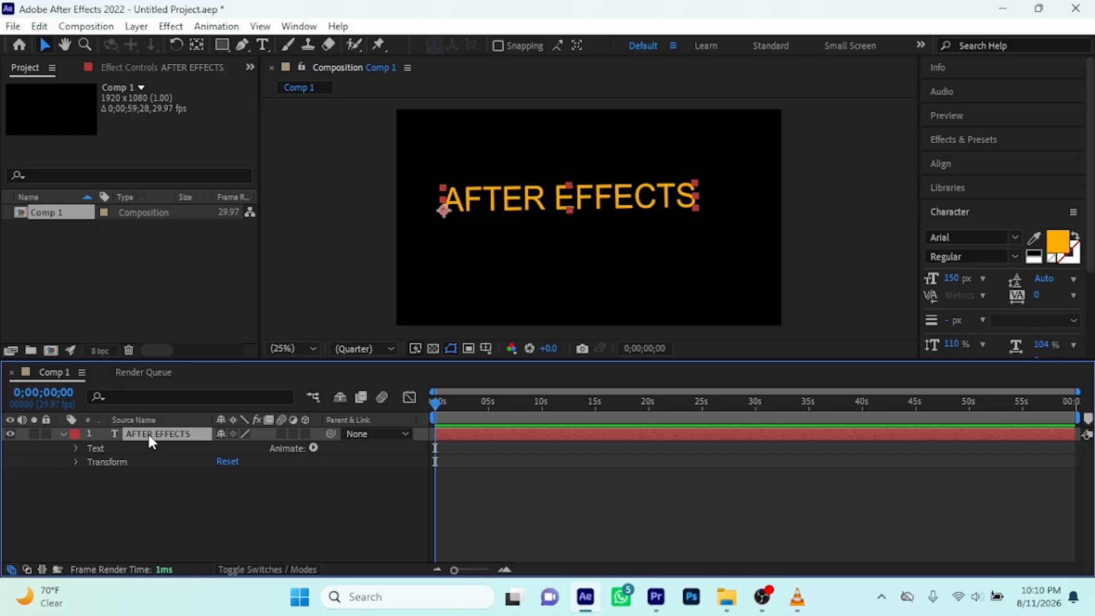
pyautogui.hotkey('ctrl', 'alt', 'Home')
pyautogui.hotkey('ctrl', 'Home')
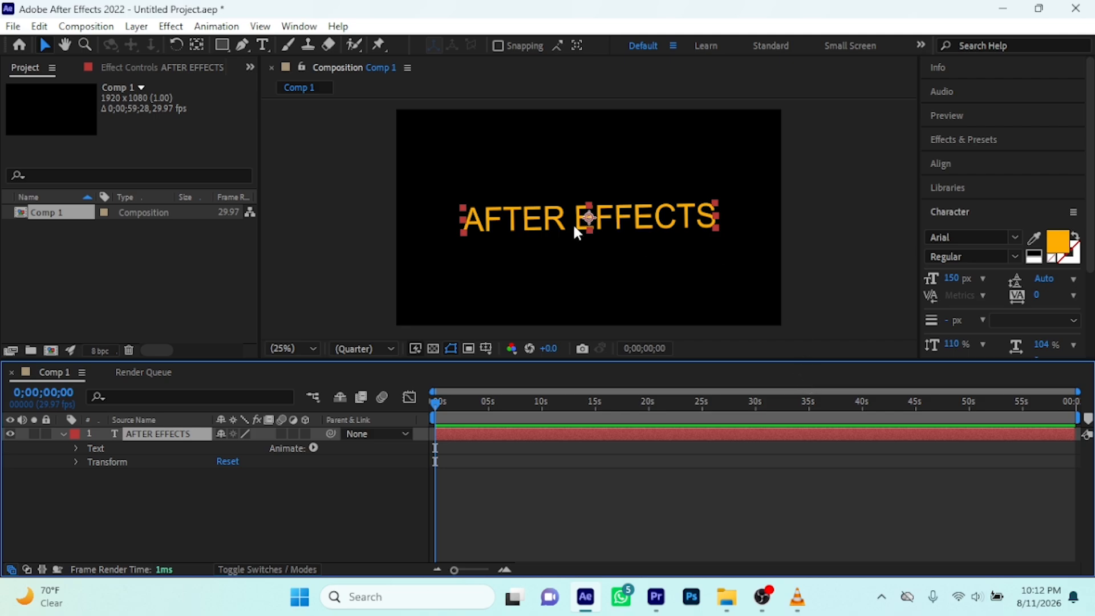
# Add a second horizontal text layer reading "TUTORIAL" near the composition's upper-left corner and finish text editing
pyautogui.click(263, 46)
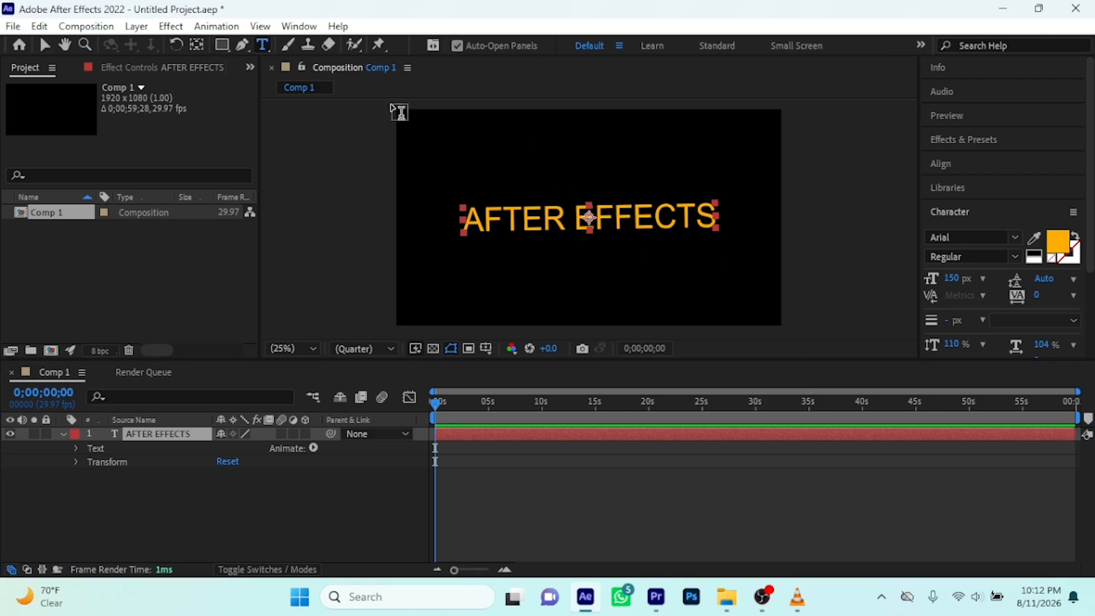
pyautogui.click(429, 117)
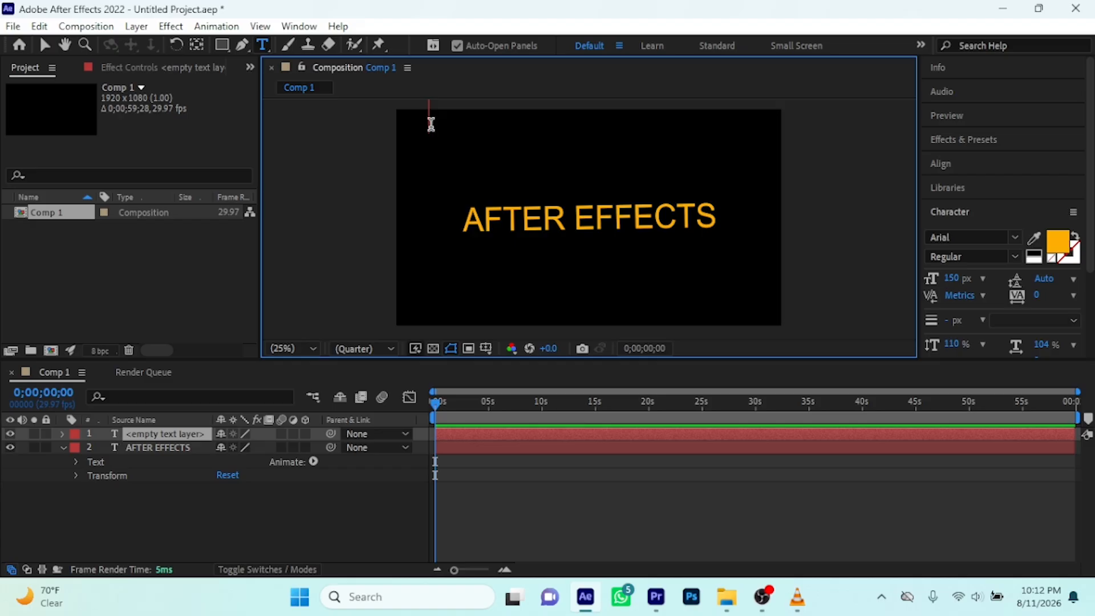
pyautogui.write('TU')
pyautogui.write('T')
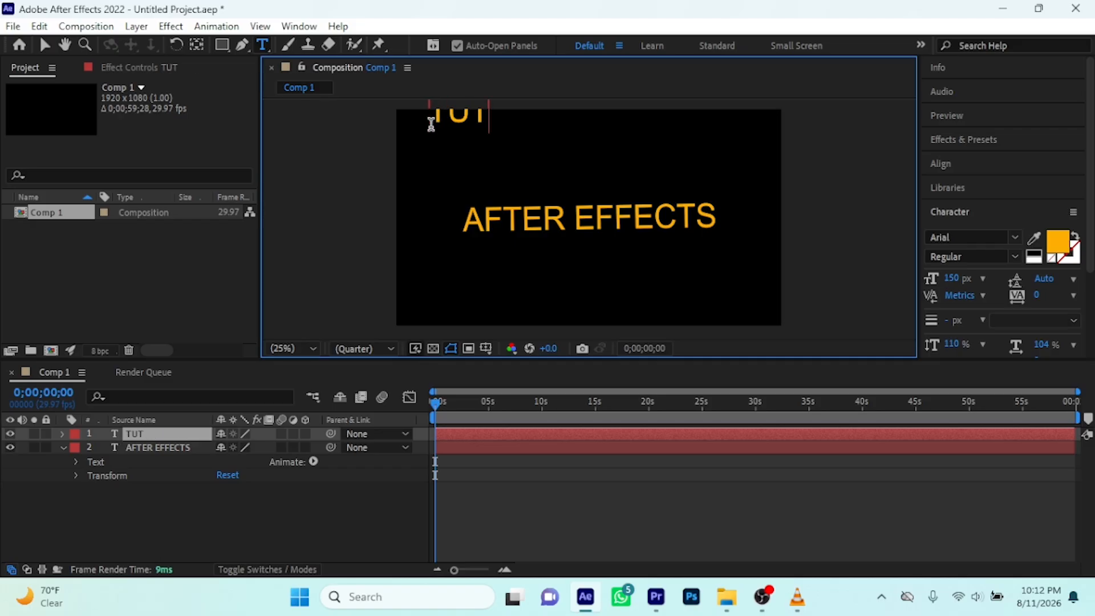
pyautogui.write('ORIAL')
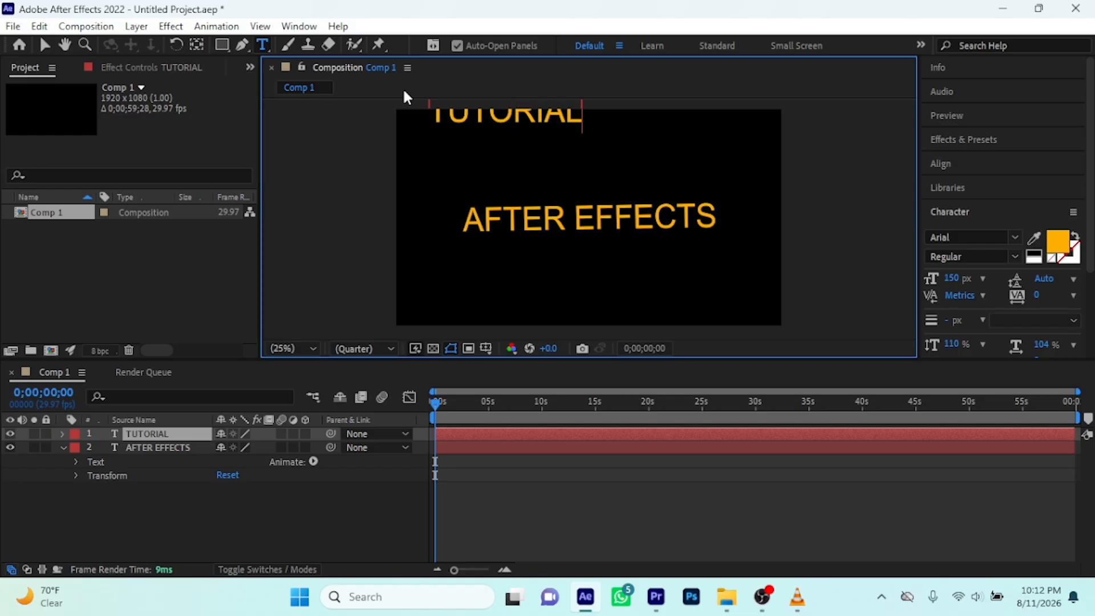
pyautogui.click(41, 46)
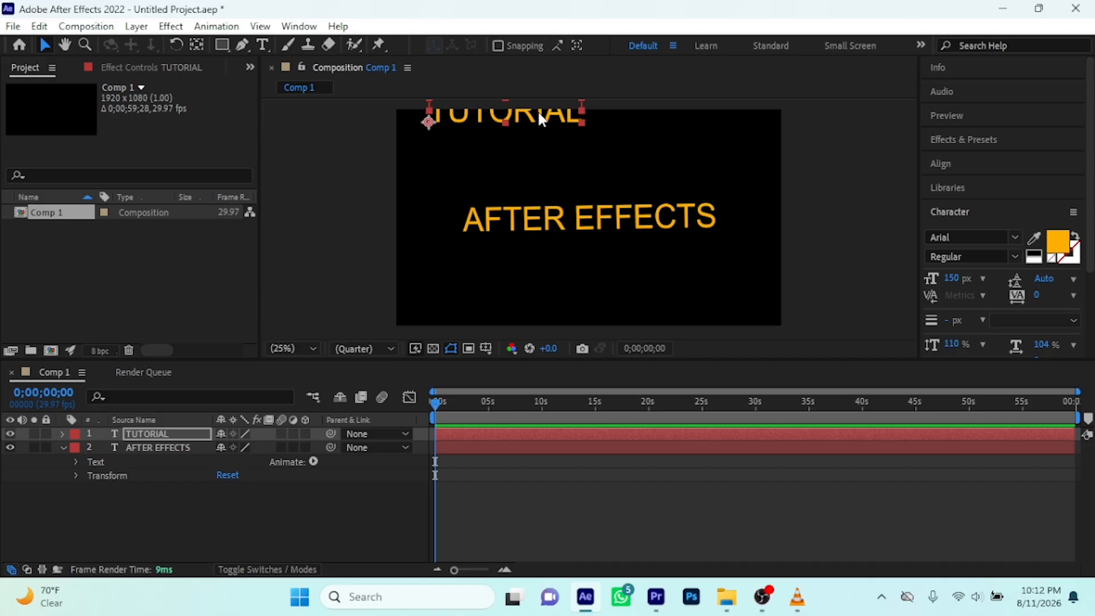
# Centre the TUTORIAL layer's anchor point within its text and centre the layer in the composition
pyautogui.click(537, 109)
pyautogui.hotkey('ctrl', 'alt', 'Home')
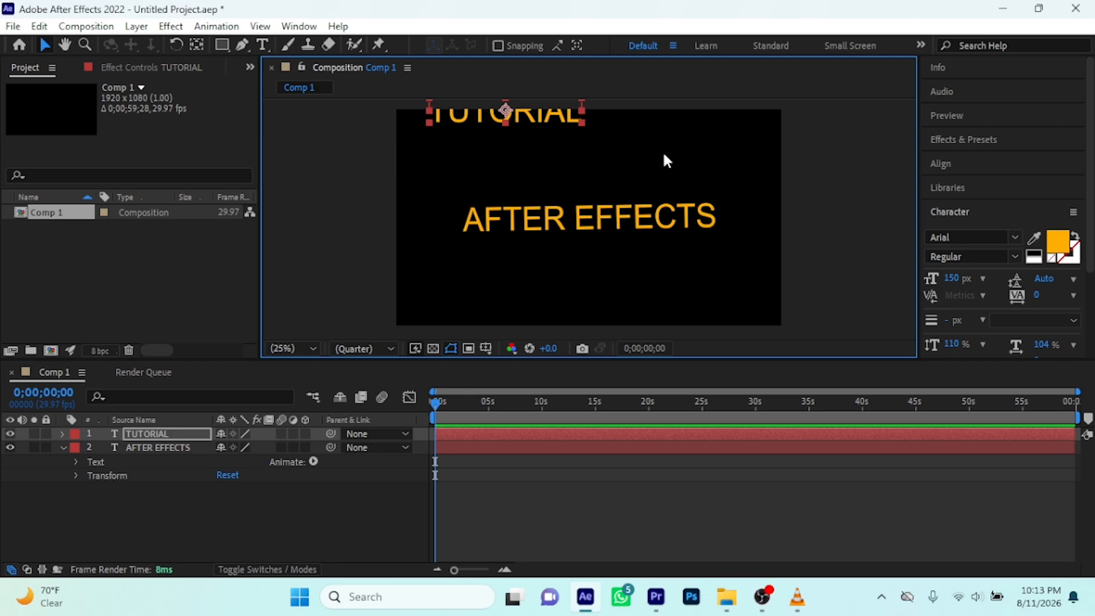
pyautogui.hotkey('ctrl', 'Home')
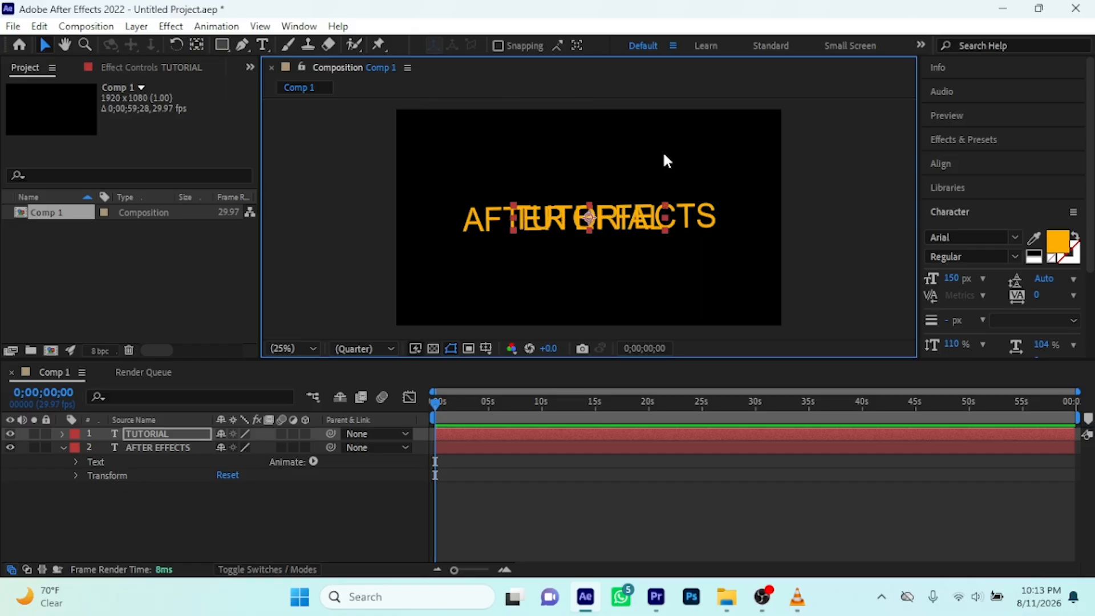
# Toggle layer visibility so that only AFTER EFFECTS is shown, and expand that layer's Transform properties
pyautogui.click(10, 447)
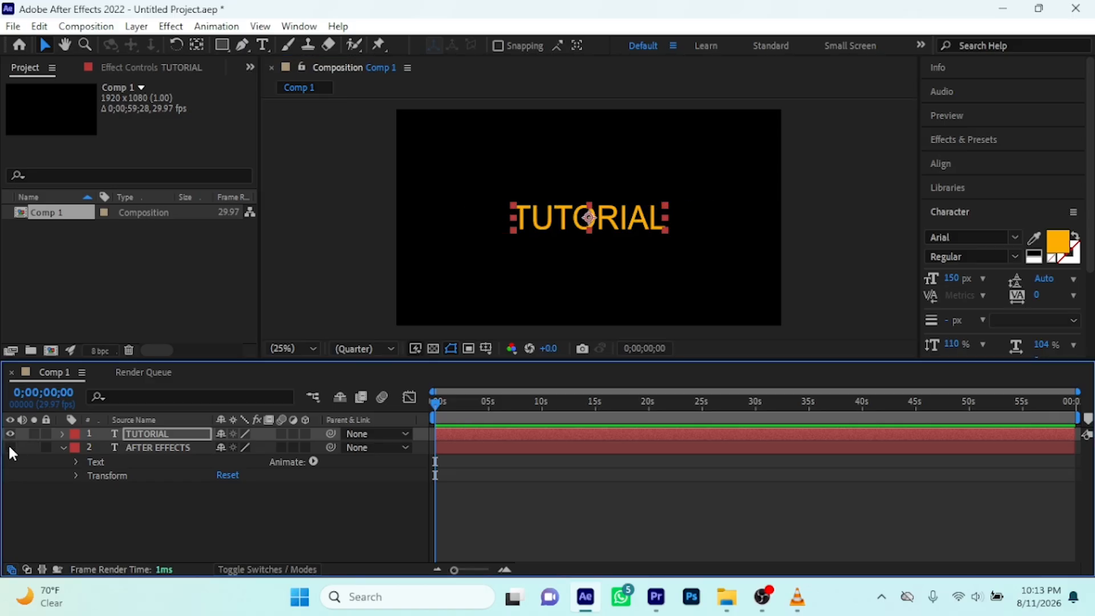
pyautogui.click(9, 434)
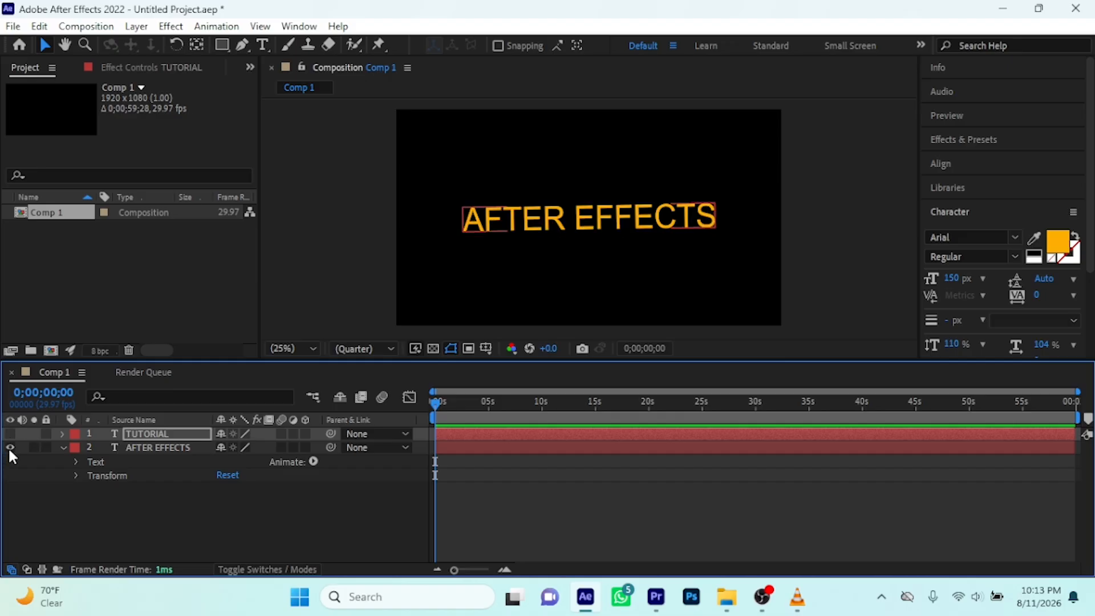
pyautogui.click(150, 450)
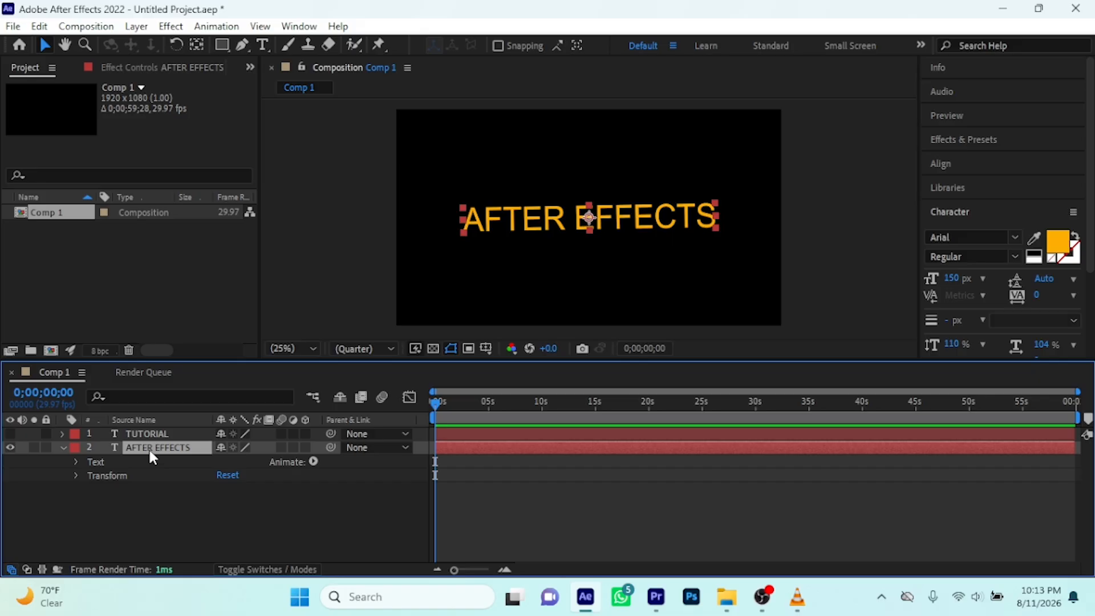
pyautogui.click(75, 476)
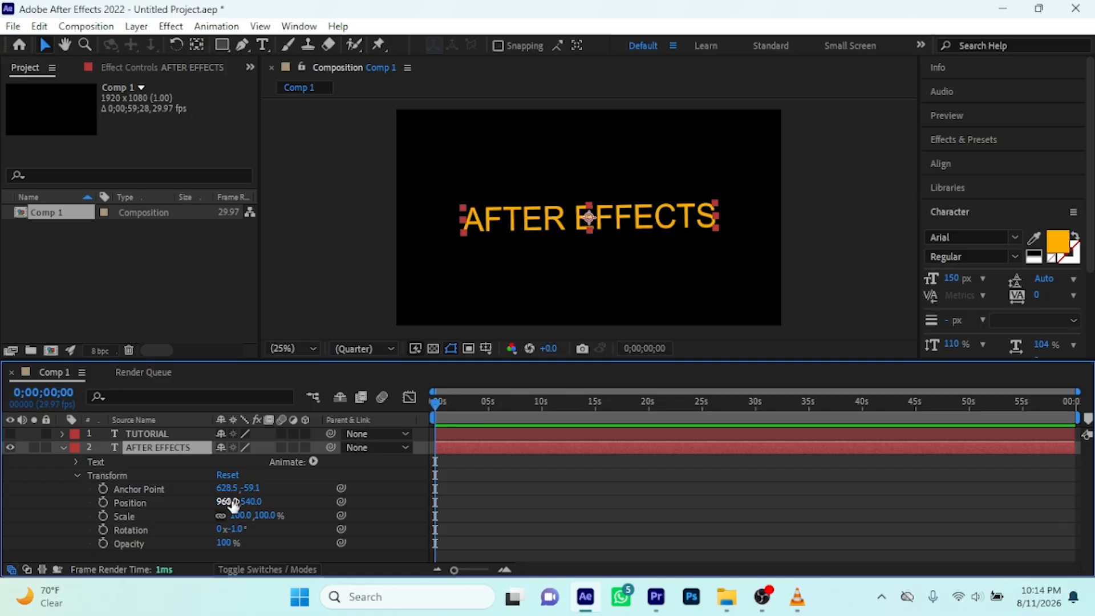
# Move the AFTER EFFECTS layer horizontally and vertically to position 972, 592, and deselect it
pyautogui.click(254, 502)
pyautogui.moveTo(227, 503)
pyautogui.mouseDown()
pyautogui.moveTo(900, 472)
pyautogui.moveTo(85, 523)
pyautogui.moveTo(513, 522)
pyautogui.moveTo(239, 516)
pyautogui.mouseUp()
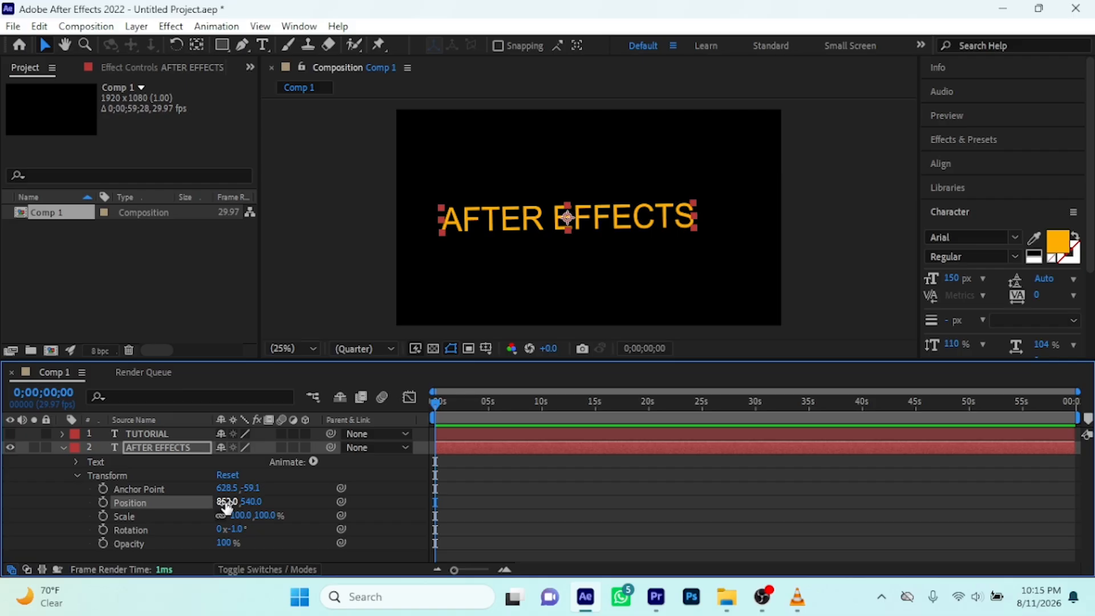
pyautogui.moveTo(227, 504); pyautogui.dragTo(341, 525)
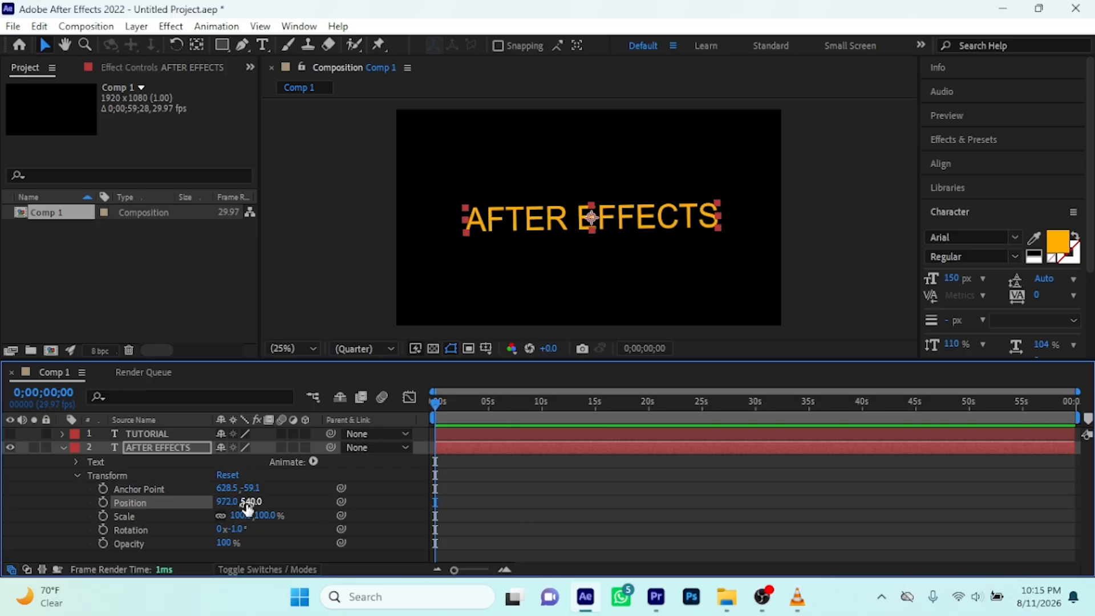
pyautogui.moveTo(248, 510); pyautogui.dragTo(257, 529)
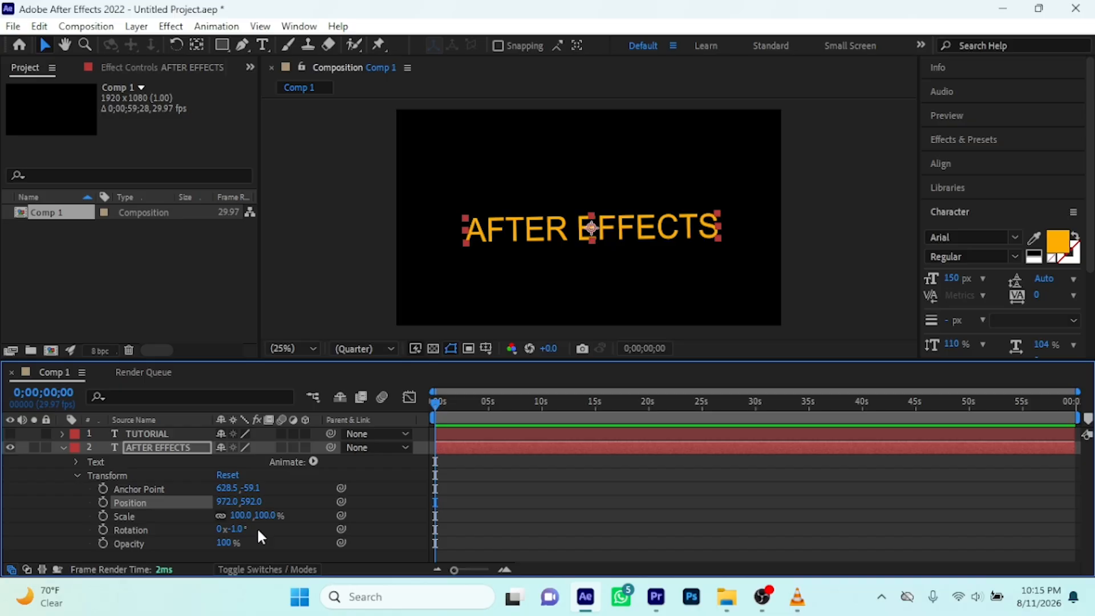
pyautogui.press('z')
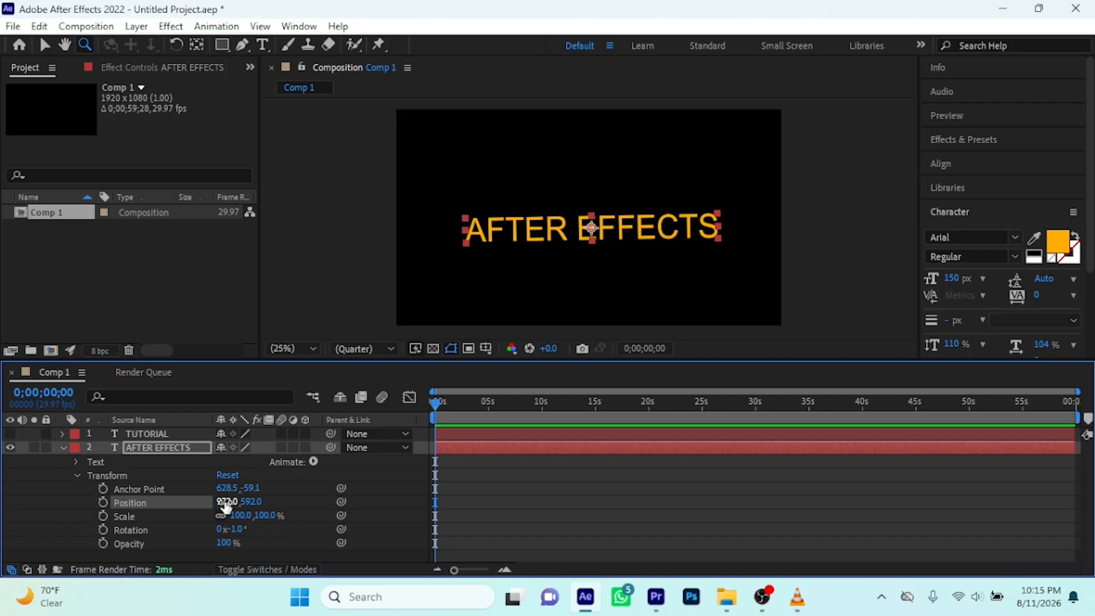
pyautogui.click(289, 507)
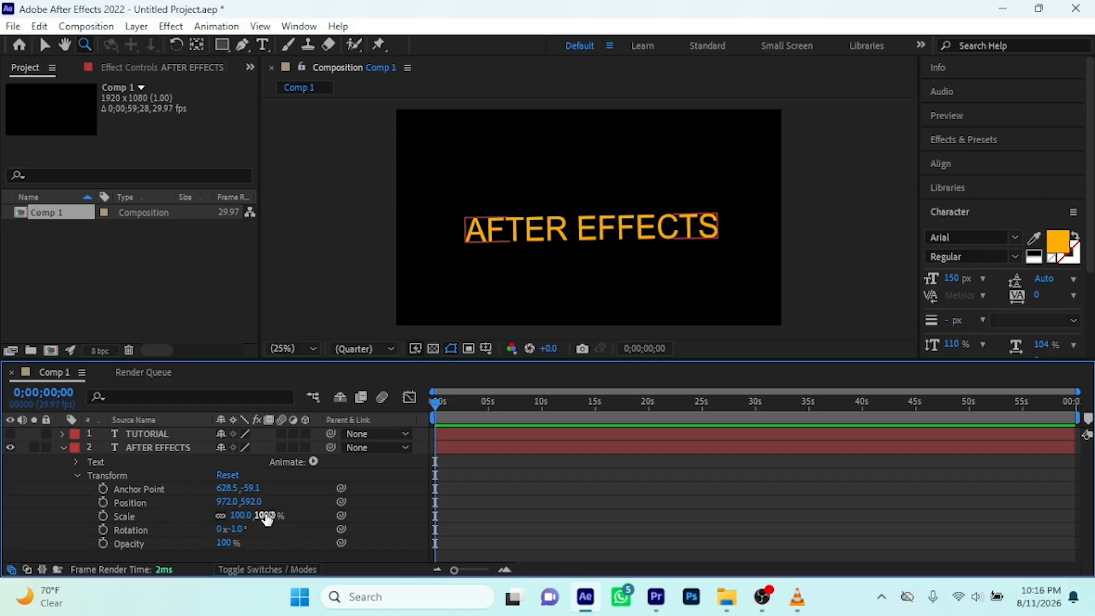
# Try shrinking and enlarging the AFTER EFFECTS layer with linked proportions, ending at a scale of 117%
pyautogui.moveTo(266, 516); pyautogui.dragTo(284, 517)
pyautogui.moveTo(283, 517)
pyautogui.mouseDown()
pyautogui.moveTo(260, 518)
pyautogui.moveTo(303, 516)
pyautogui.moveTo(266, 525)
pyautogui.mouseUp()
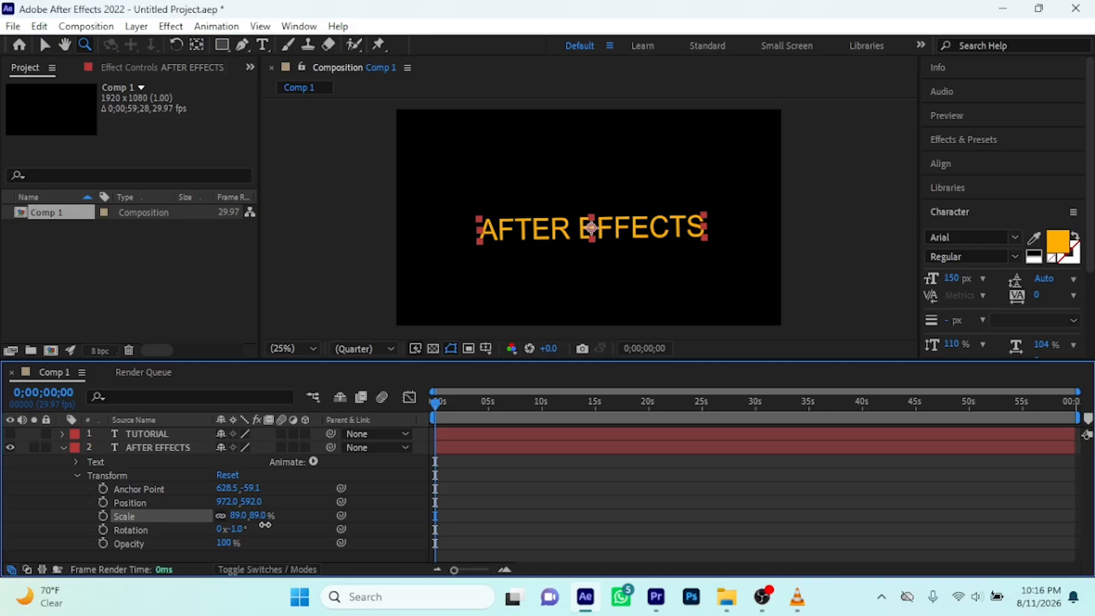
pyautogui.moveTo(265, 524)
pyautogui.mouseDown()
pyautogui.moveTo(400, 507)
pyautogui.moveTo(266, 524)
pyautogui.moveTo(378, 515)
pyautogui.moveTo(284, 521)
pyautogui.mouseUp()
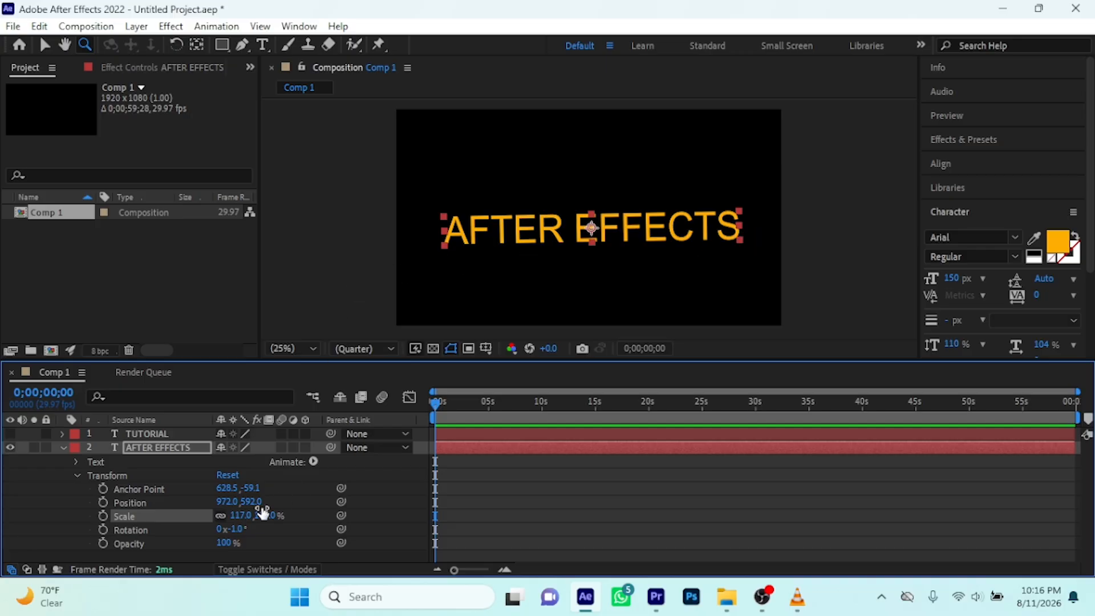
# Unlink the layer's scale proportions, stretch it independently to a scale of 101, 123%, and restore the link
pyautogui.click(220, 515)
pyautogui.moveTo(261, 516); pyautogui.dragTo(665, 522)
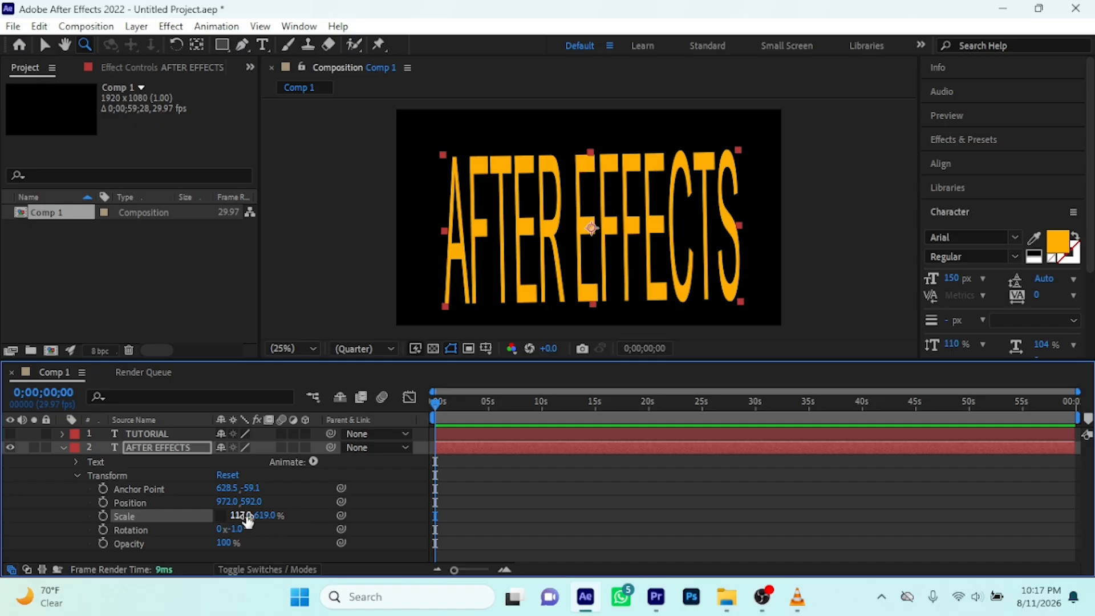
pyautogui.moveTo(264, 523); pyautogui.dragTo(11, 536)
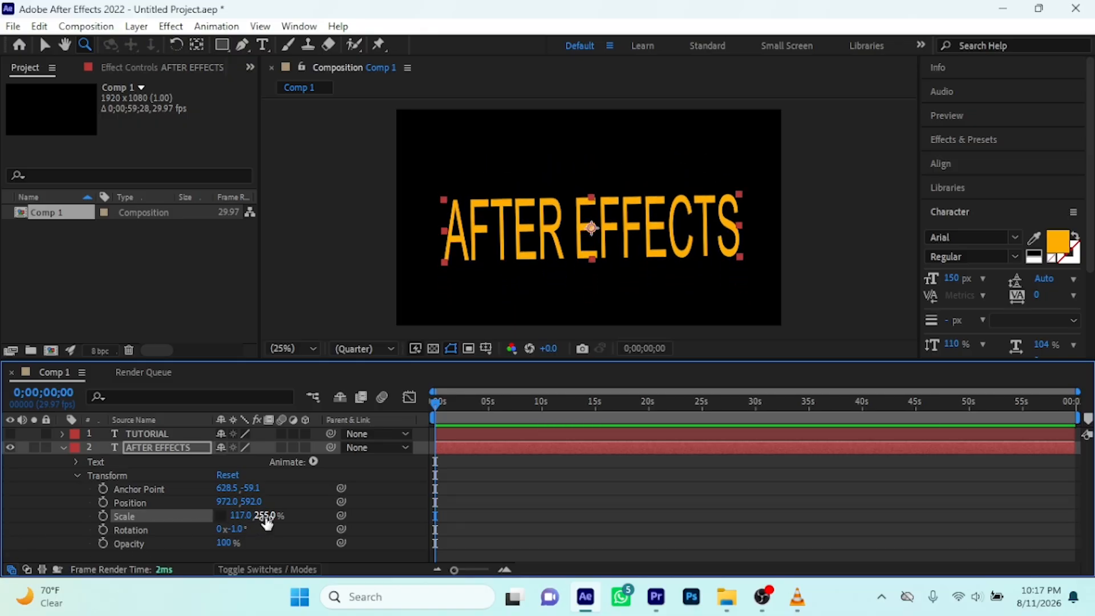
pyautogui.moveTo(264, 515); pyautogui.dragTo(171, 531)
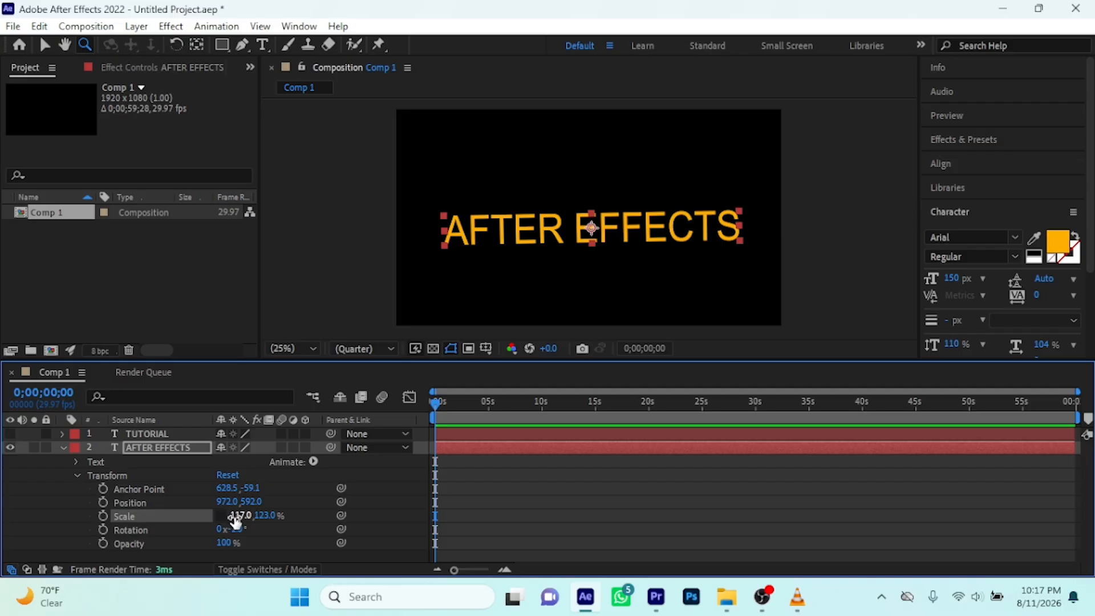
pyautogui.moveTo(235, 520)
pyautogui.mouseDown()
pyautogui.moveTo(321, 520)
pyautogui.moveTo(212, 521)
pyautogui.moveTo(331, 523)
pyautogui.moveTo(233, 518)
pyautogui.moveTo(329, 515)
pyautogui.moveTo(229, 529)
pyautogui.mouseUp()
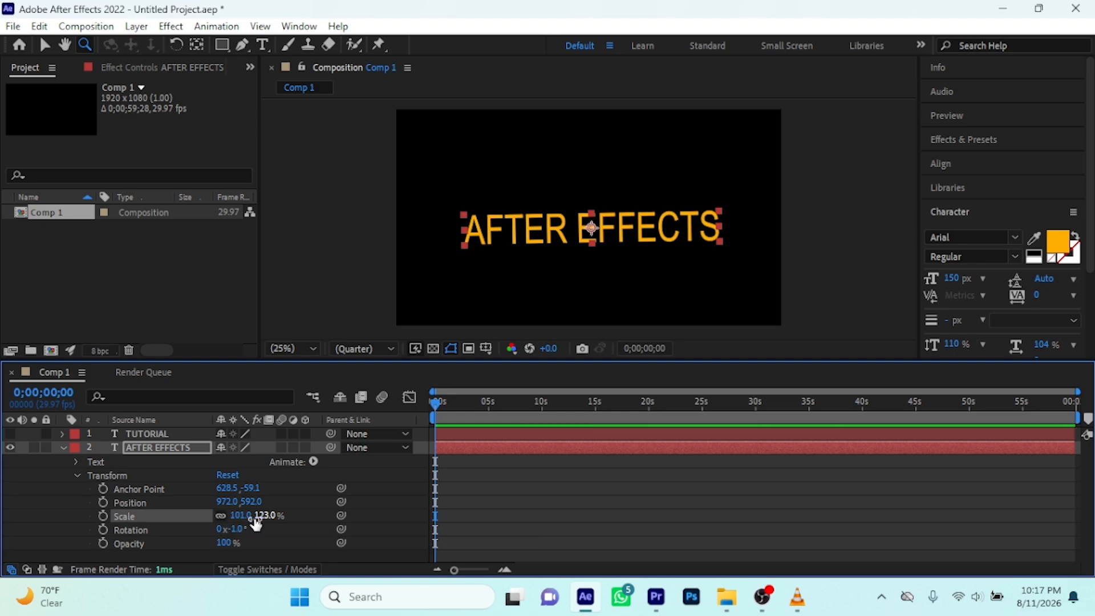
# Scale the AFTER EFFECTS layer proportionally down to 87, 106%, and switch Scale keyframing on and off again
pyautogui.moveTo(261, 516)
pyautogui.mouseDown()
pyautogui.moveTo(587, 528)
pyautogui.moveTo(235, 528)
pyautogui.moveTo(257, 529)
pyautogui.mouseUp()
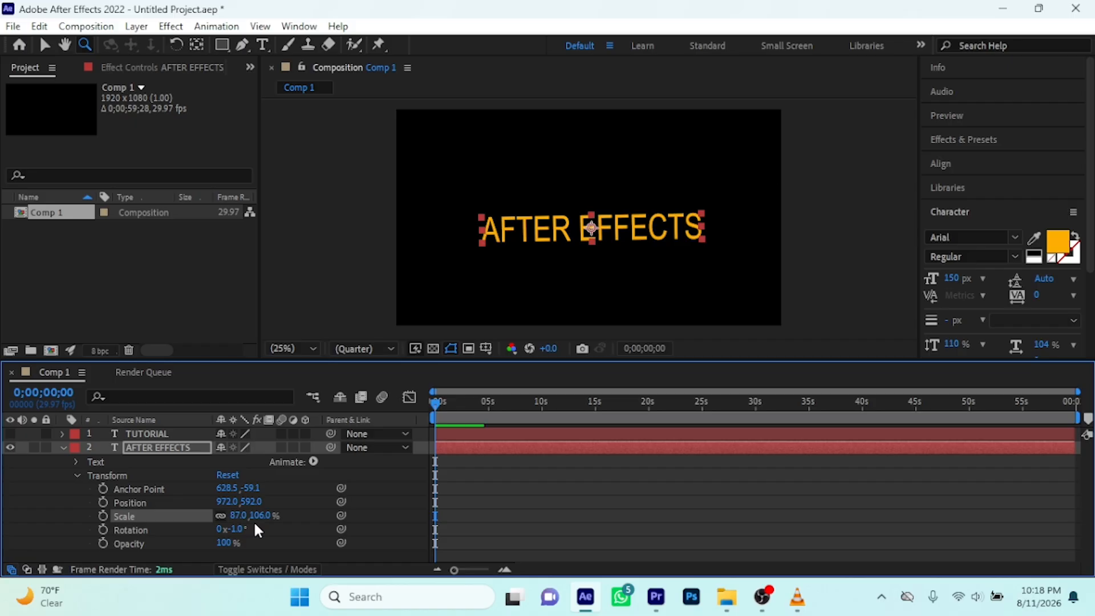
pyautogui.click(104, 516)
pyautogui.click(103, 516)
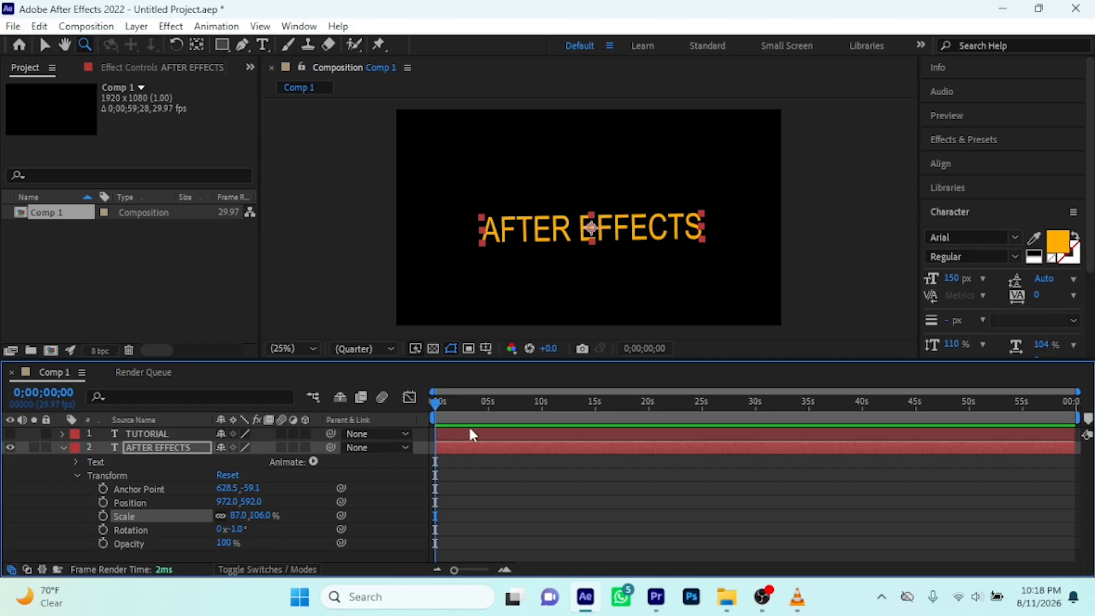
# Collapse the AFTER EFFECTS layer's properties and hide the layer in the composition
pyautogui.click(75, 475)
pyautogui.click(63, 448)
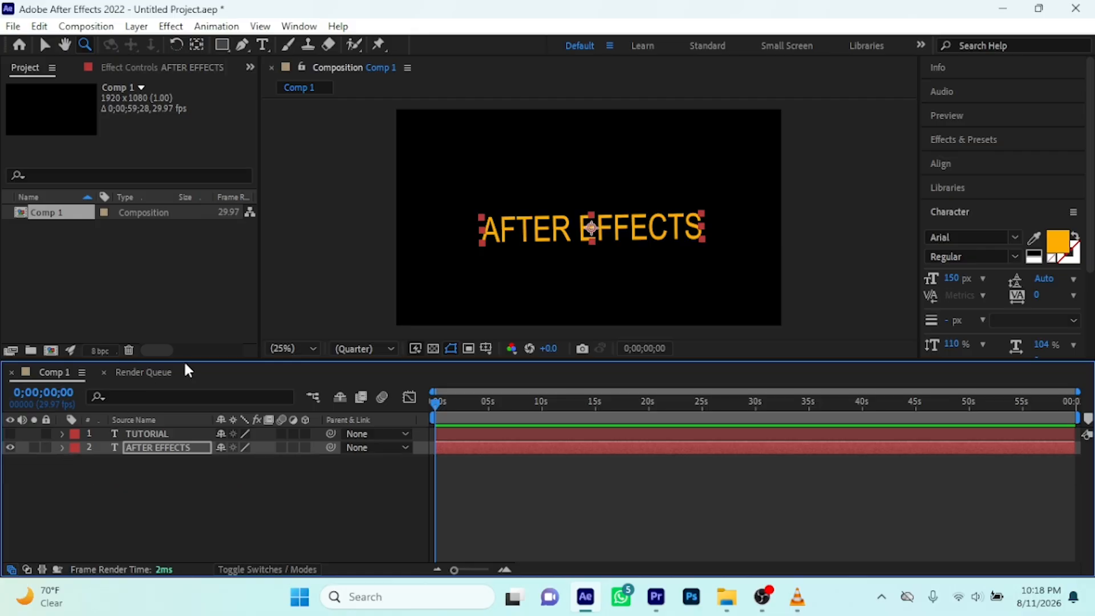
pyautogui.click(10, 447)
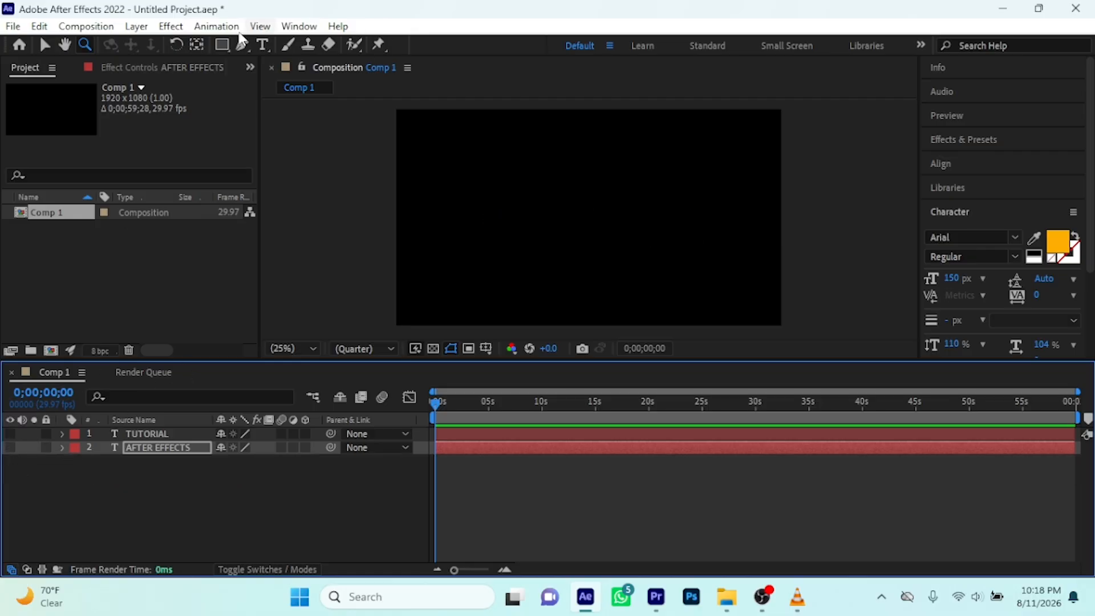
# Try drawing a rectangle in the composition with the AFTER EFFECTS layer selected, and delete the resulting mask
pyautogui.click(223, 46)
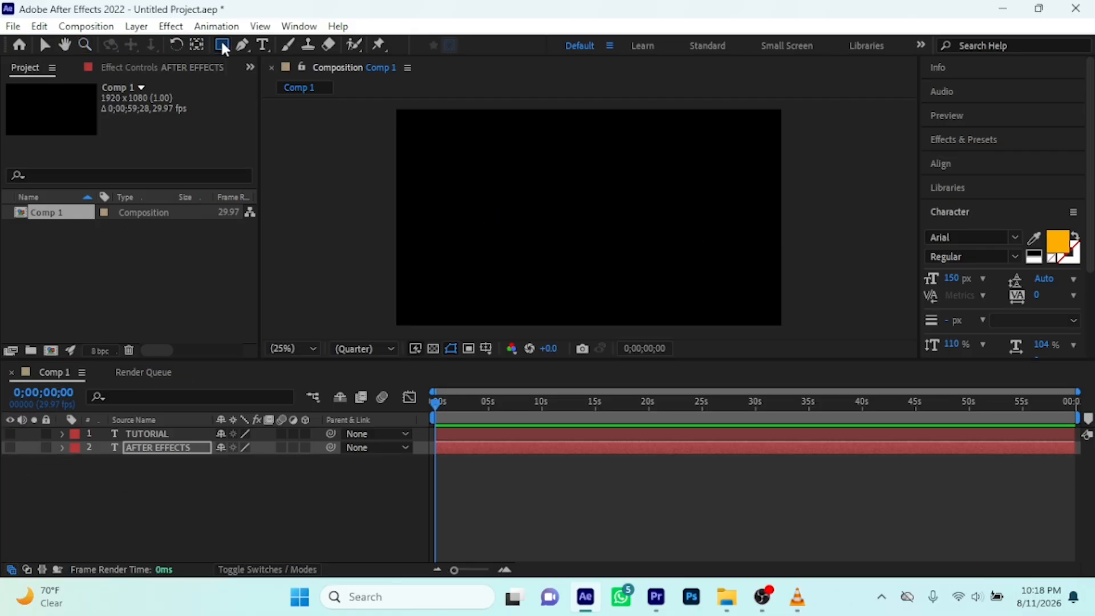
pyautogui.moveTo(463, 148); pyautogui.dragTo(620, 266)
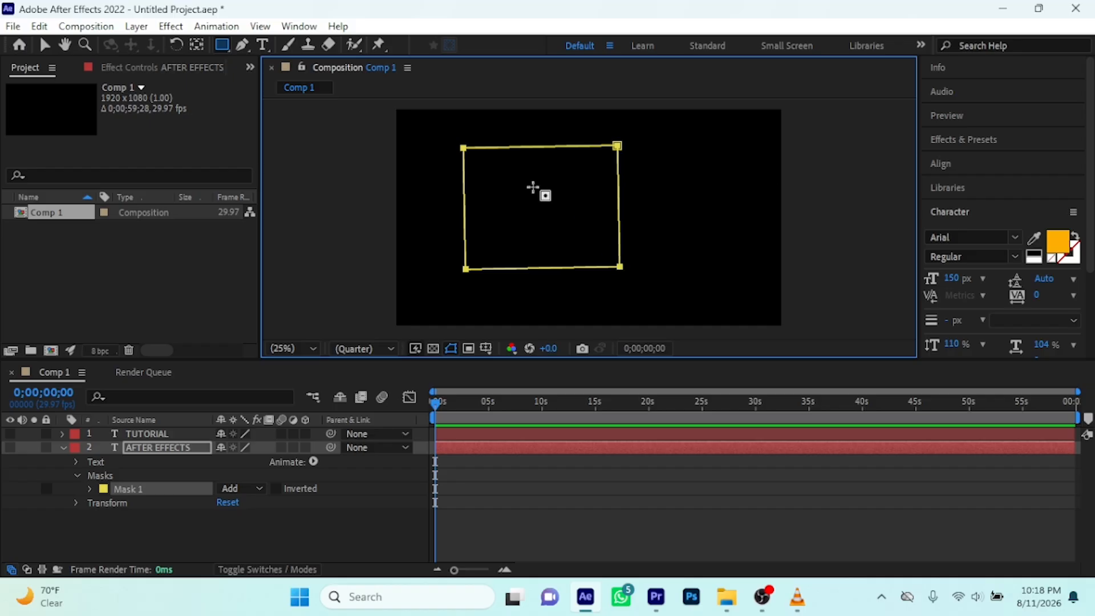
pyautogui.press('Delete')
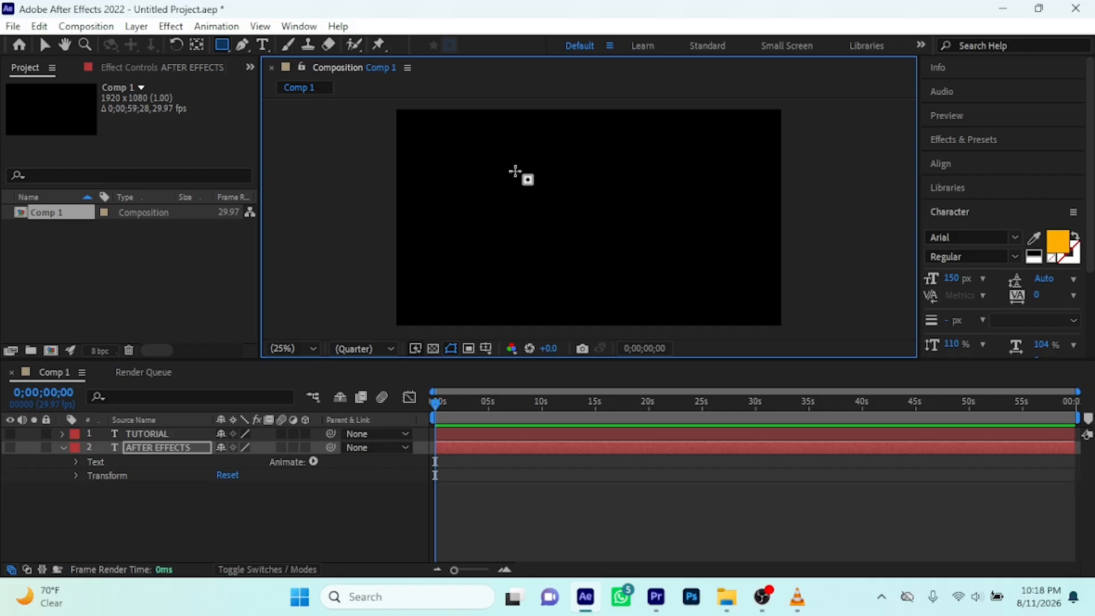
# Switch to the Ellipse tool, try an elliptical mask on the selected AFTER EFFECTS layer, and undo it
pyautogui.click(221, 41)
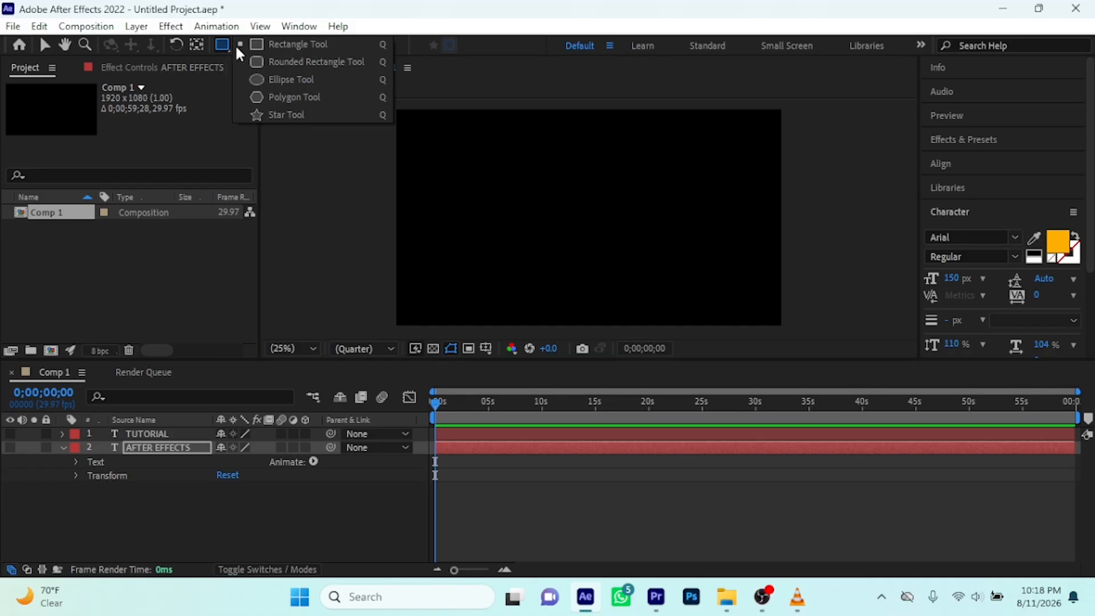
pyautogui.click(257, 79)
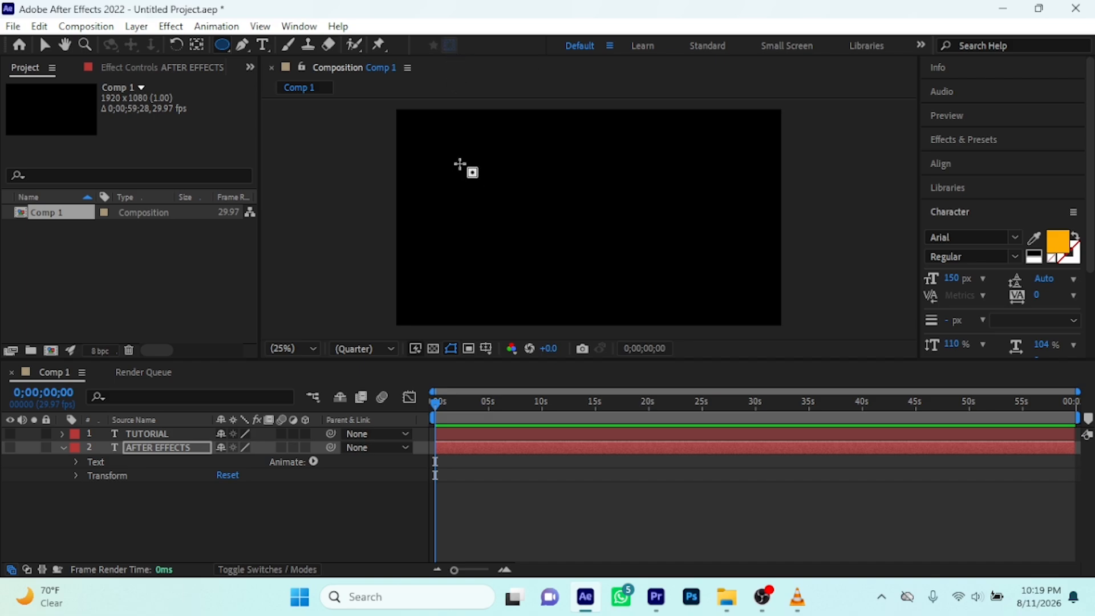
pyautogui.moveTo(460, 164); pyautogui.dragTo(638, 278)
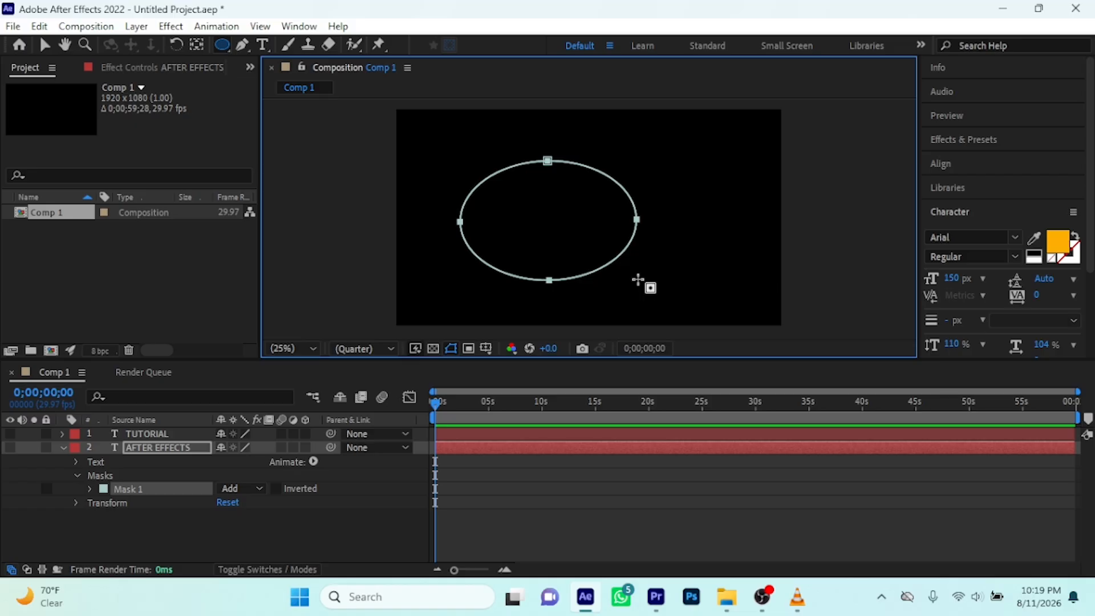
pyautogui.hotkey('ctrl', 'z')
# With no layer selected, draw a large red ellipse as a new shape layer and centre its anchor point and position in the composition
pyautogui.click(61, 447)
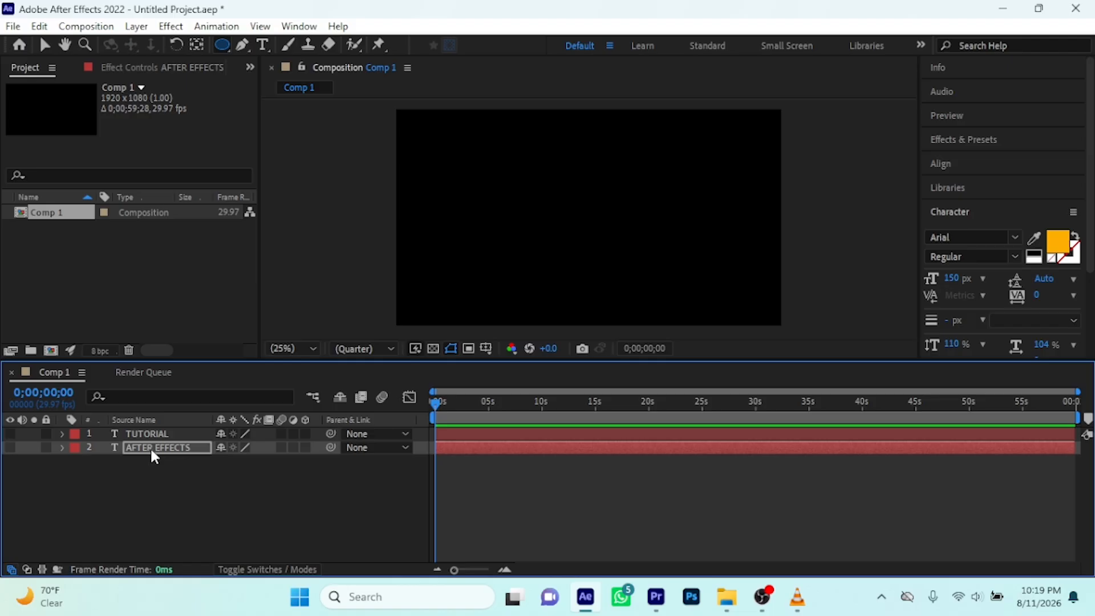
pyautogui.click(160, 467)
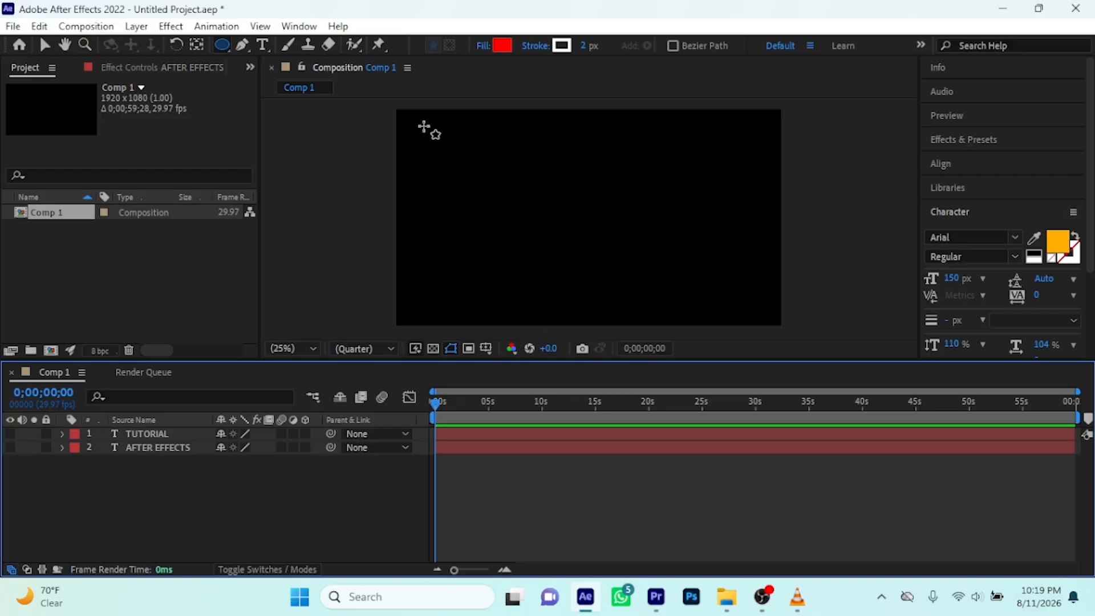
pyautogui.moveTo(435, 130); pyautogui.dragTo(694, 281)
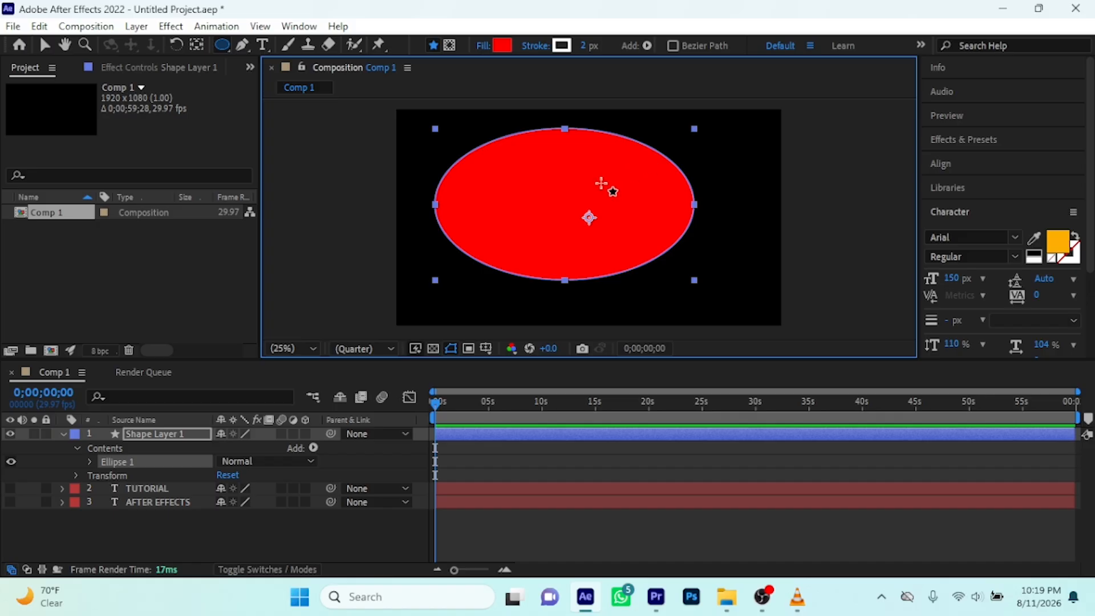
pyautogui.hotkey('ctrl', 'alt', 'Home')
pyautogui.hotkey('ctrl', 'Home')
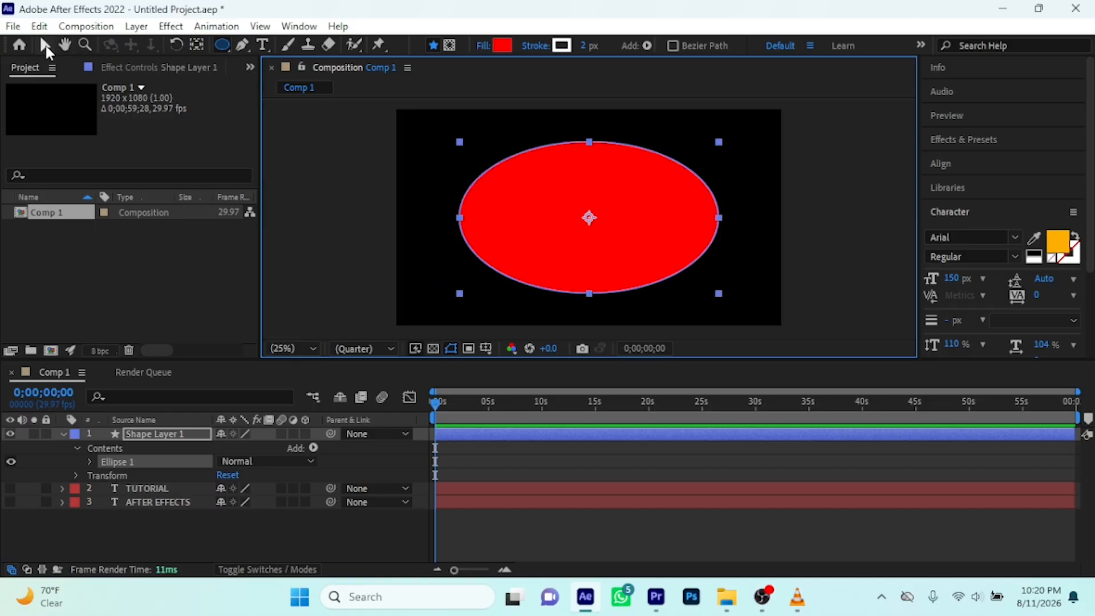
# Reveal the ellipse layer's Transform properties, lower its opacity to 0%, and restore it to 100%
pyautogui.click(45, 46)
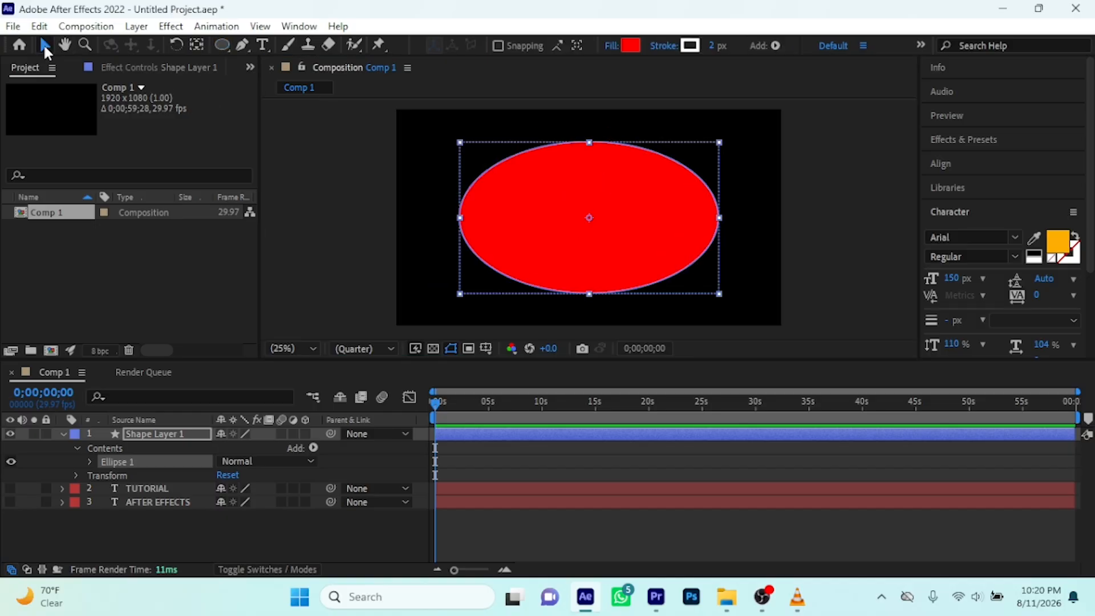
pyautogui.click(75, 476)
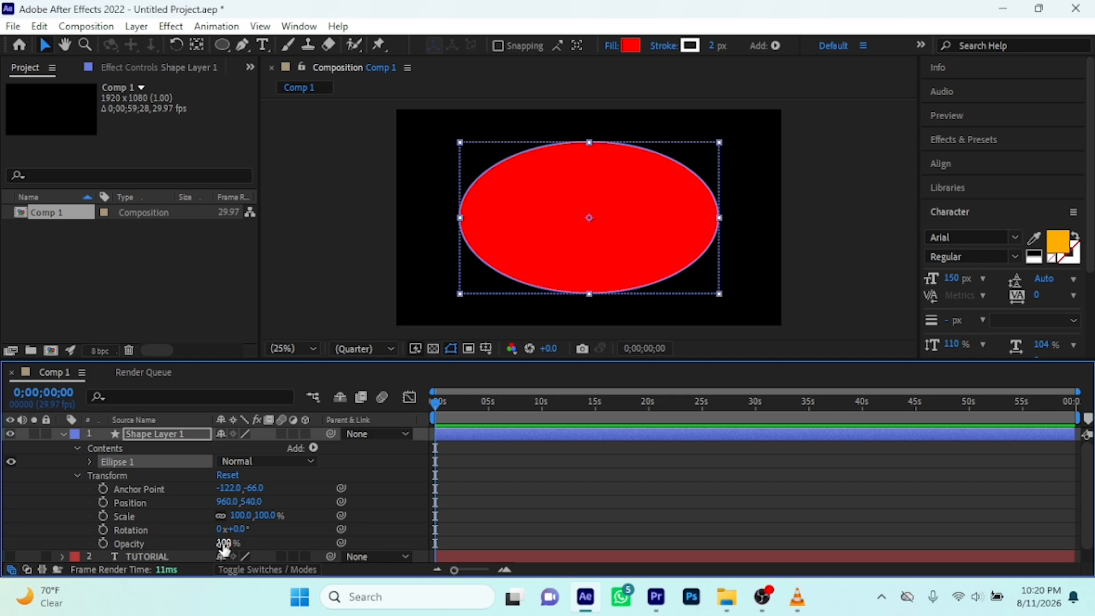
pyautogui.moveTo(224, 549); pyautogui.dragTo(122, 549)
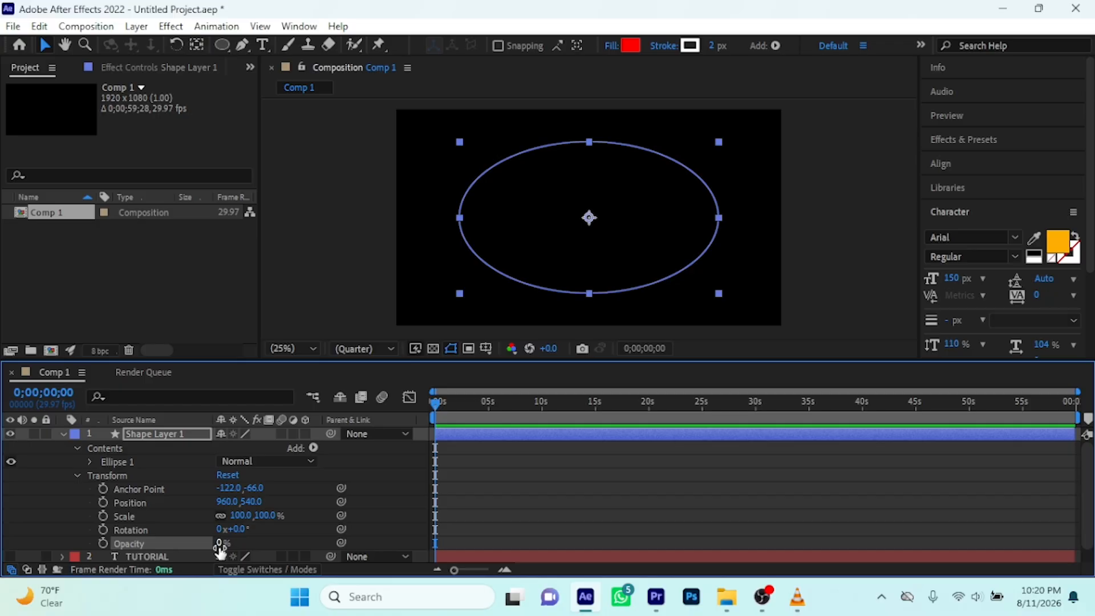
pyautogui.moveTo(220, 549); pyautogui.dragTo(327, 541)
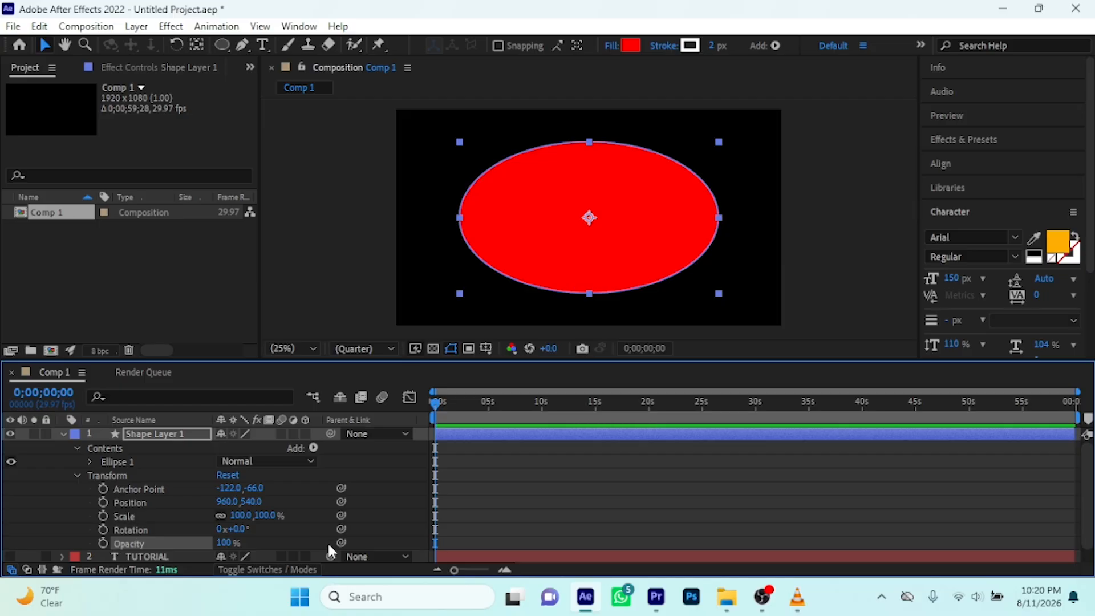
# Collapse and hide the ellipse's shape layer, and show the AFTER EFFECTS text layer in the composition
pyautogui.click(63, 433)
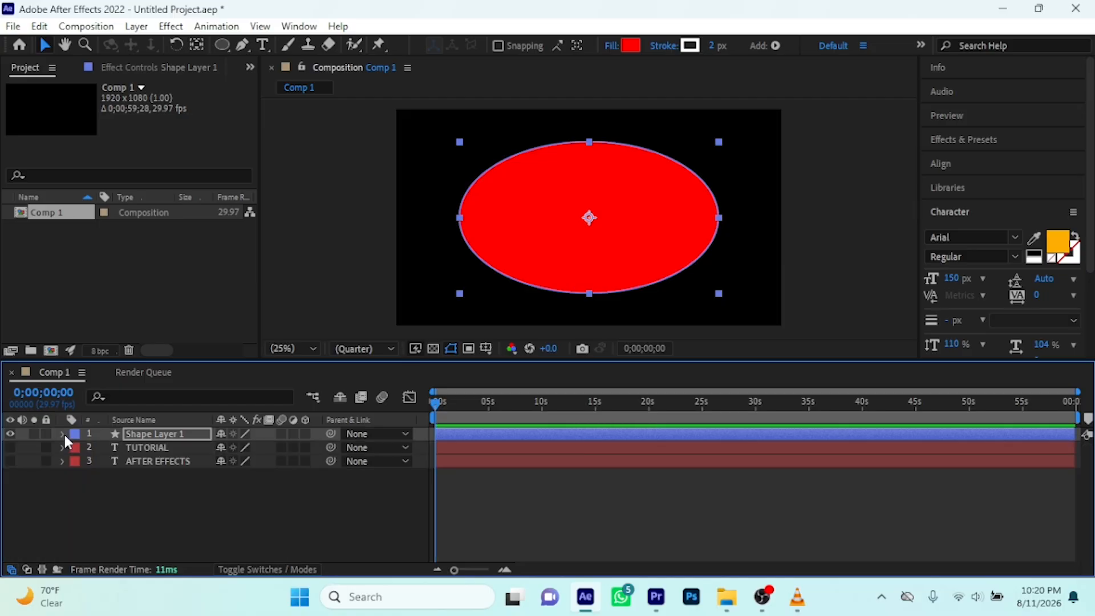
pyautogui.click(10, 433)
pyautogui.click(11, 461)
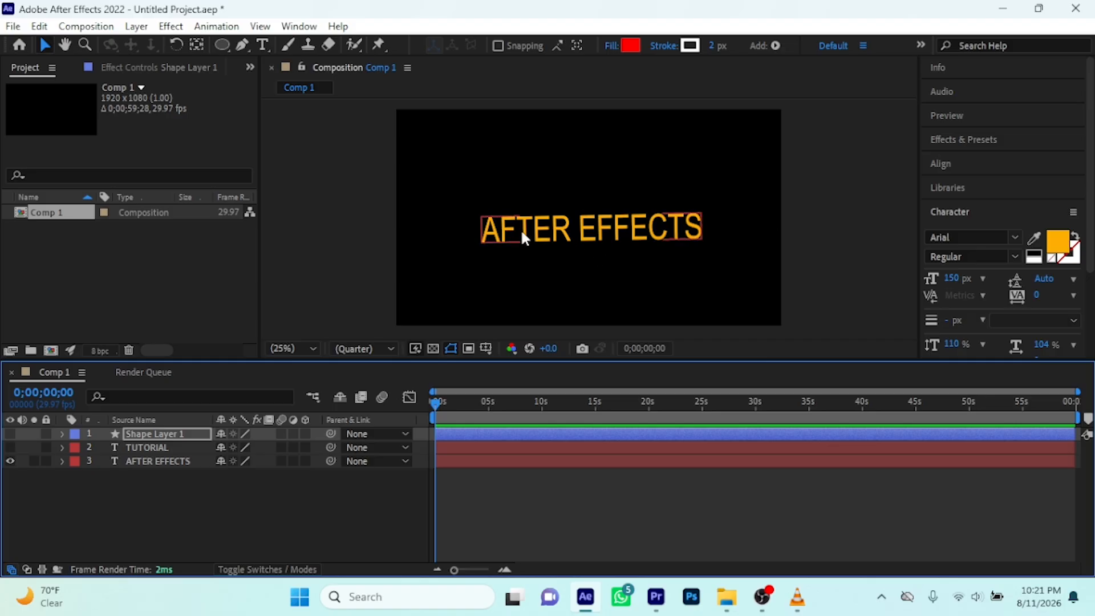
# Try moving the AFTER EFFECTS text past the frame's right edge, undo it, and place the text near the centre at about 912, 568
pyautogui.moveTo(549, 225); pyautogui.dragTo(828, 218)
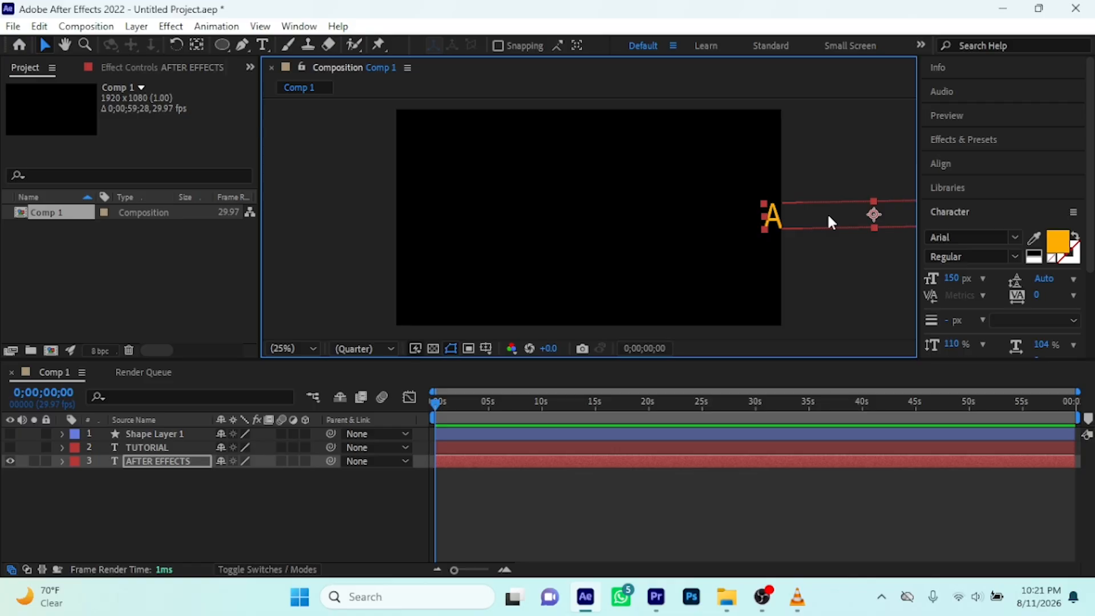
pyautogui.hotkey('ctrl', 'z')
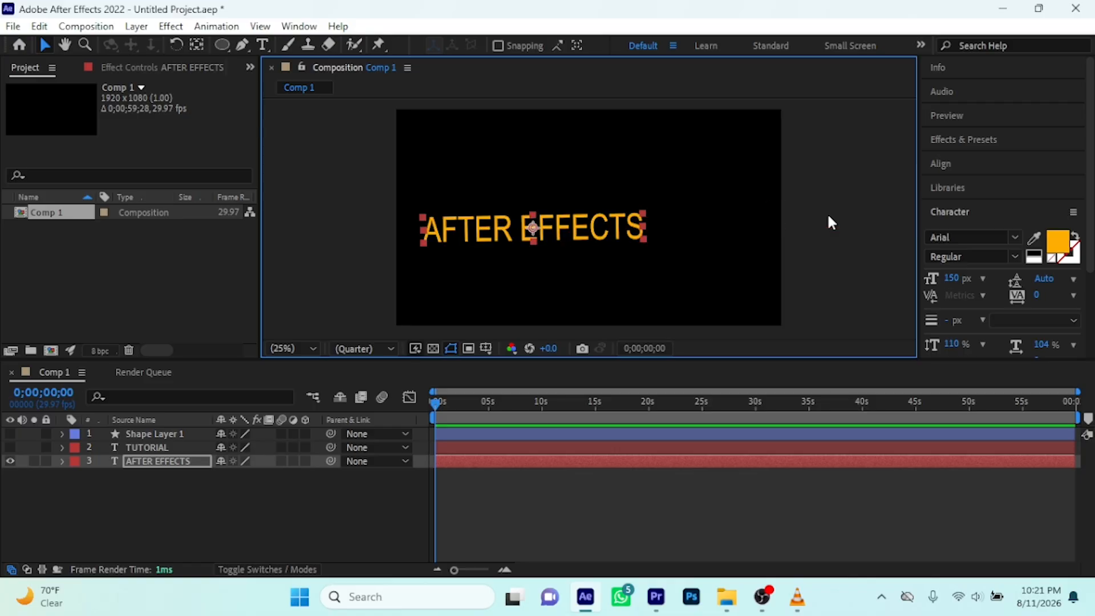
pyautogui.moveTo(584, 229); pyautogui.dragTo(615, 226)
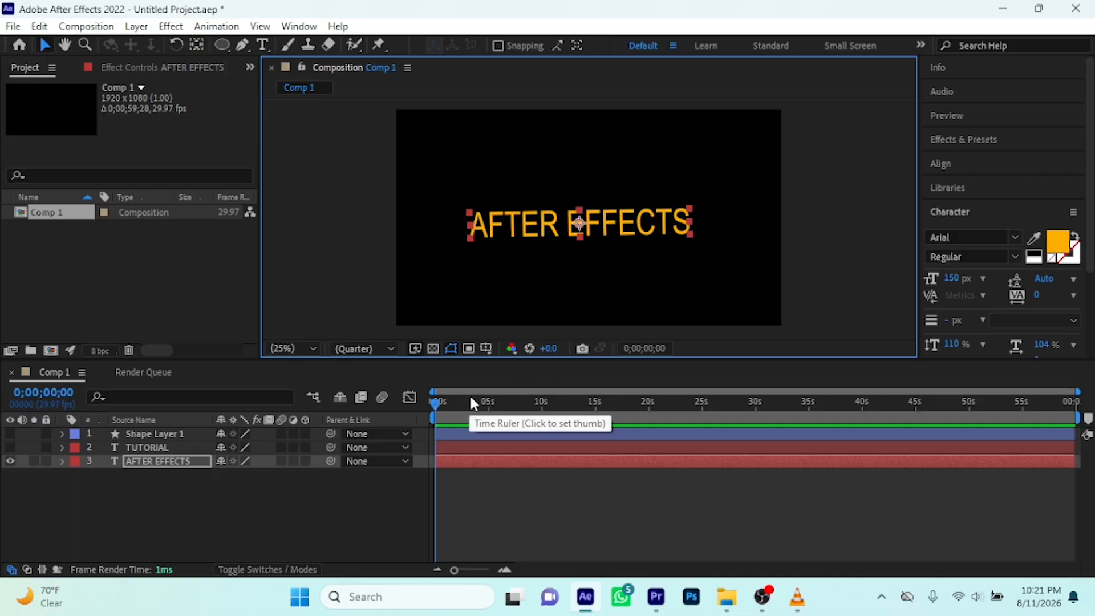
# Reveal the Transform properties of the AFTER EFFECTS layer in the timeline
pyautogui.click(149, 459)
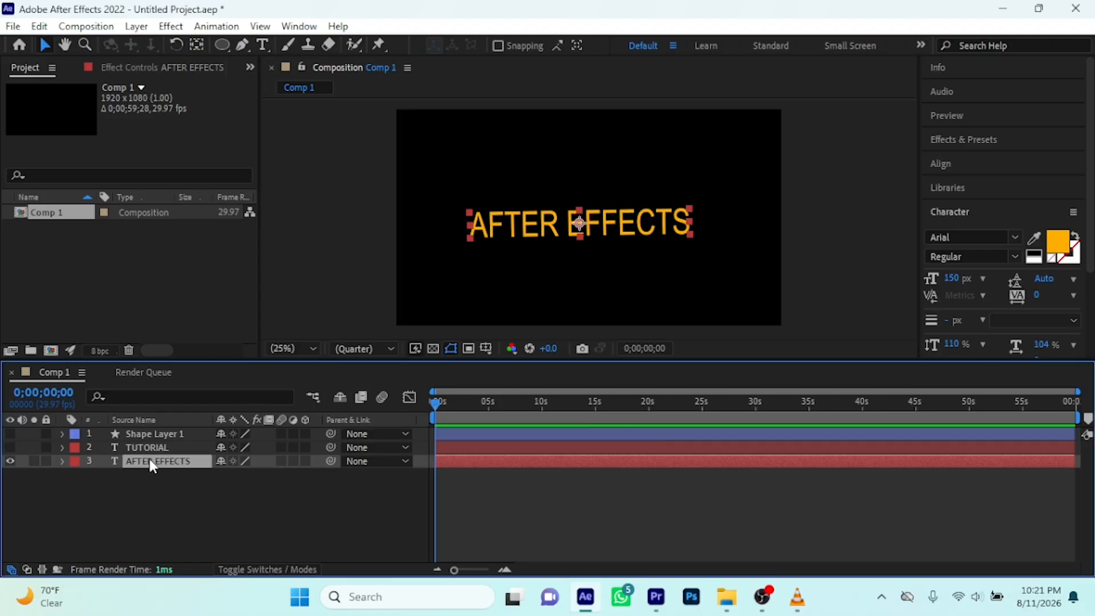
pyautogui.click(60, 461)
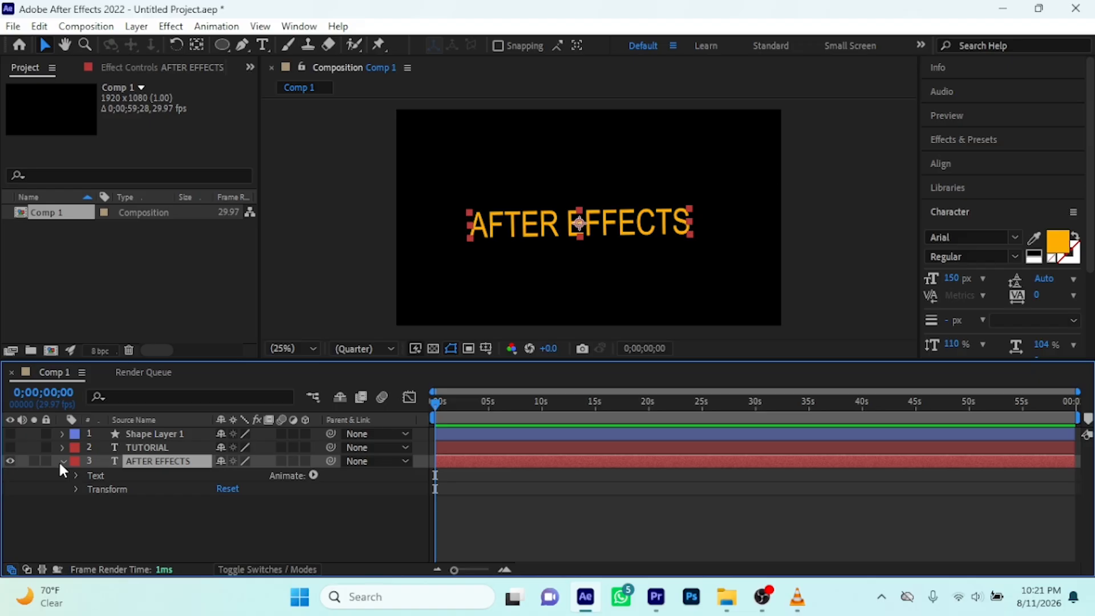
pyautogui.click(73, 491)
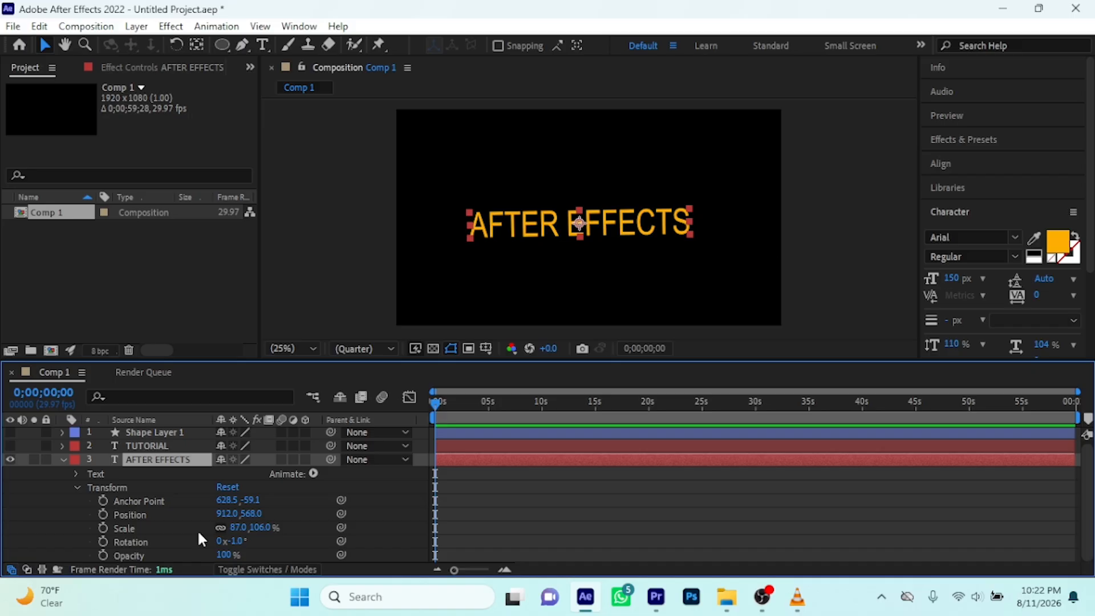
# Keyframe the AFTER EFFECTS layer's Position at 0 seconds, and set it to 912, 906 at 0;00;05;01 for a downward move
pyautogui.click(104, 515)
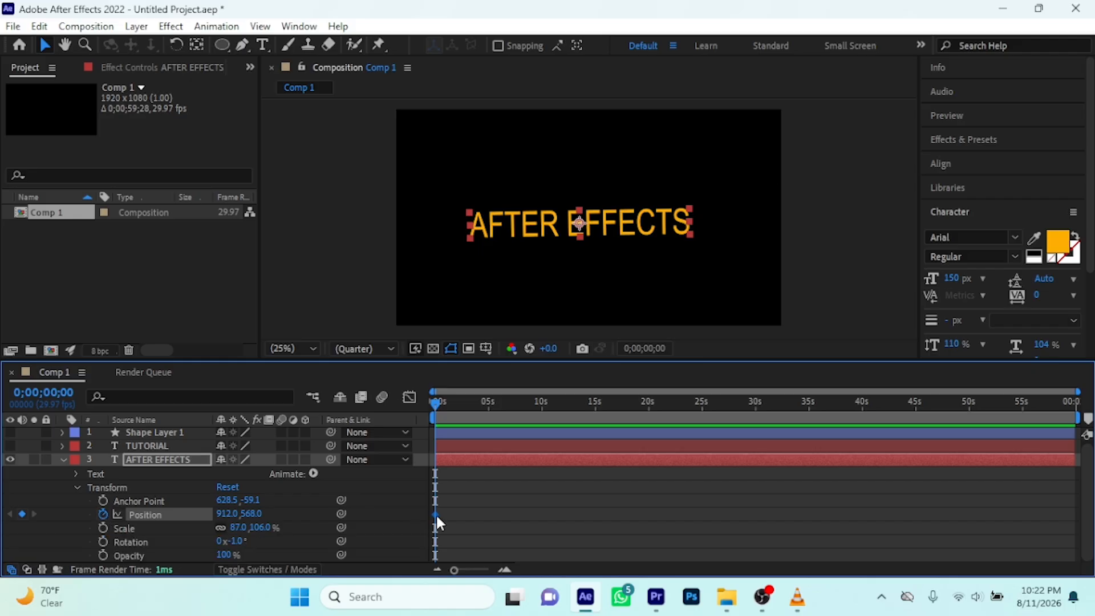
pyautogui.moveTo(437, 519)
pyautogui.moveTo(433, 403); pyautogui.dragTo(488, 408)
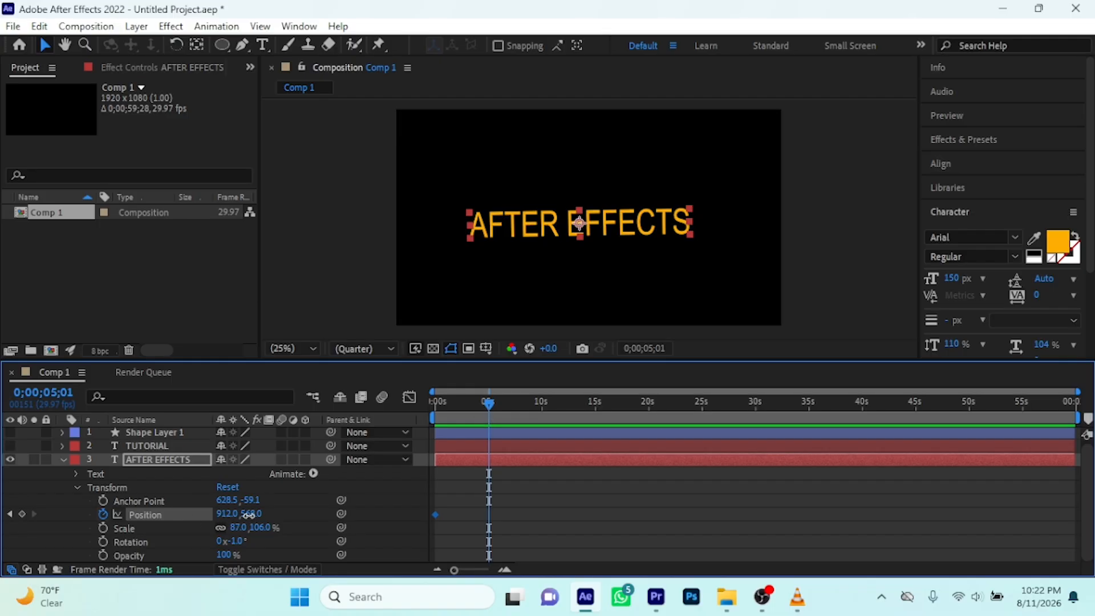
pyautogui.moveTo(249, 515); pyautogui.dragTo(549, 483)
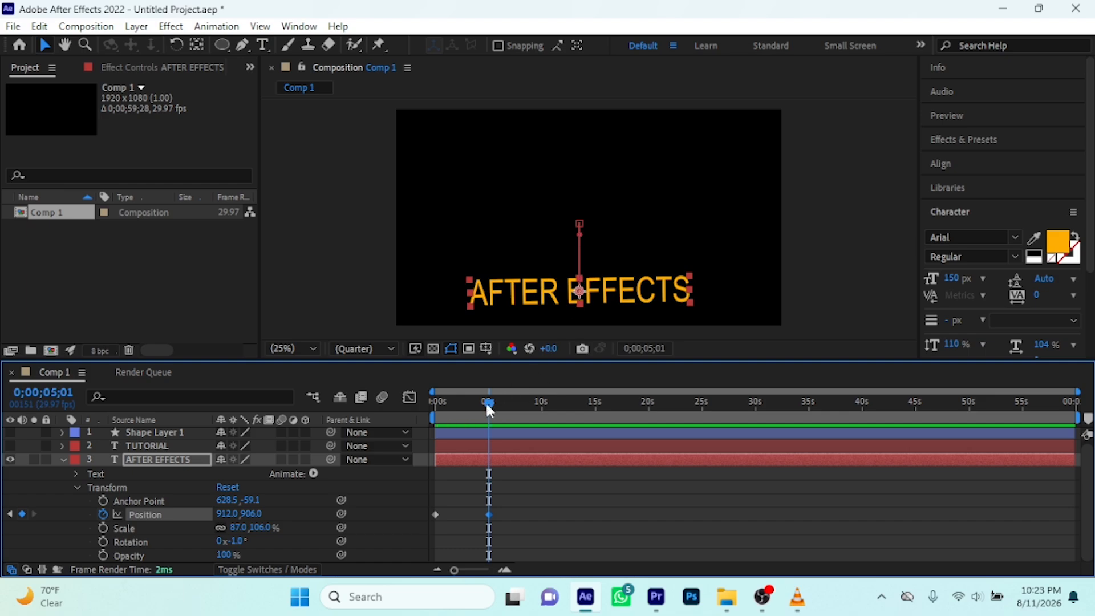
# Play the downward Position animation twice from the start, and undo its keyframes
pyautogui.moveTo(488, 403); pyautogui.dragTo(414, 409)
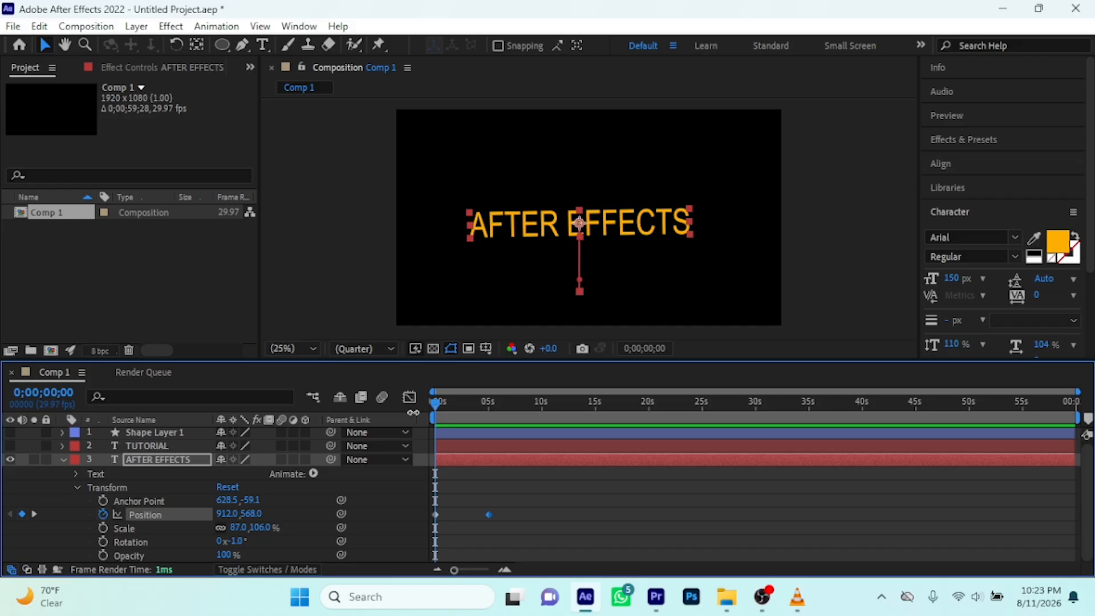
pyautogui.press('space')
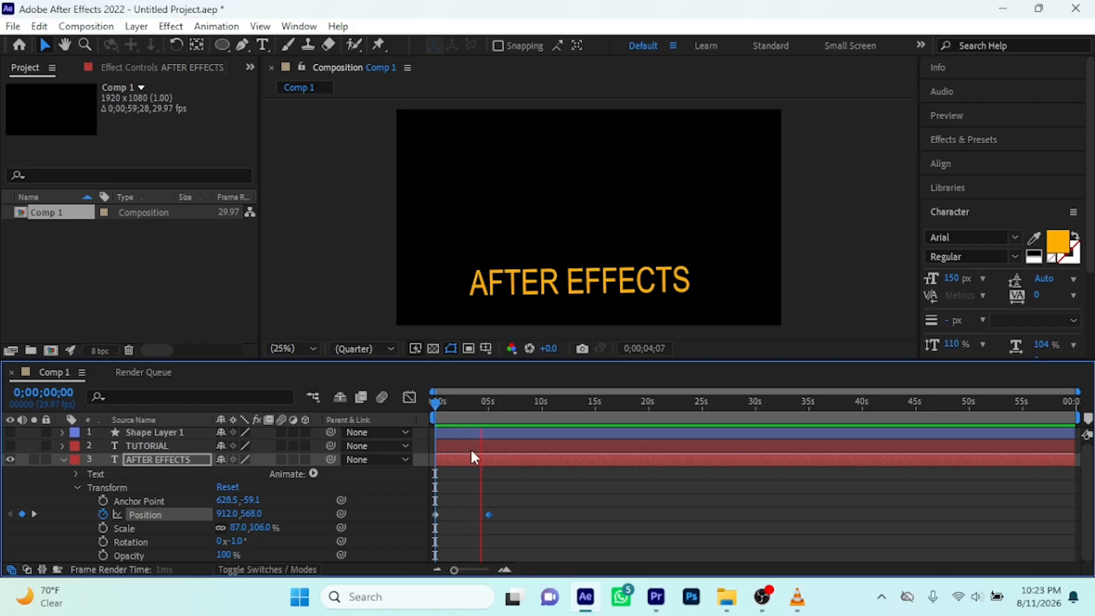
pyautogui.press('space')
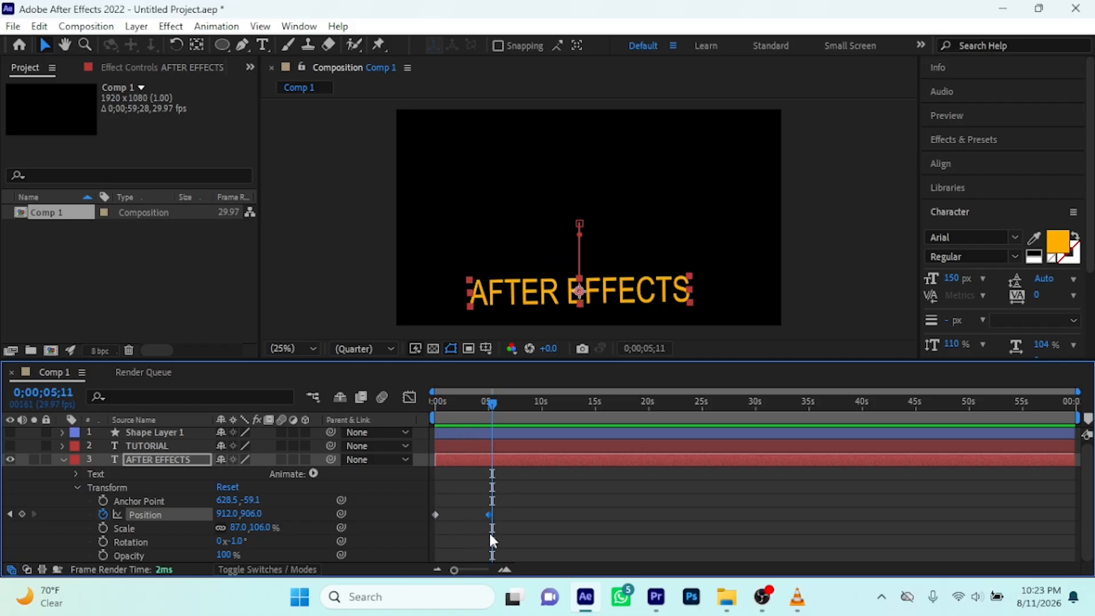
pyautogui.moveTo(490, 518)
pyautogui.moveTo(436, 515)
pyautogui.moveTo(492, 399); pyautogui.dragTo(391, 422)
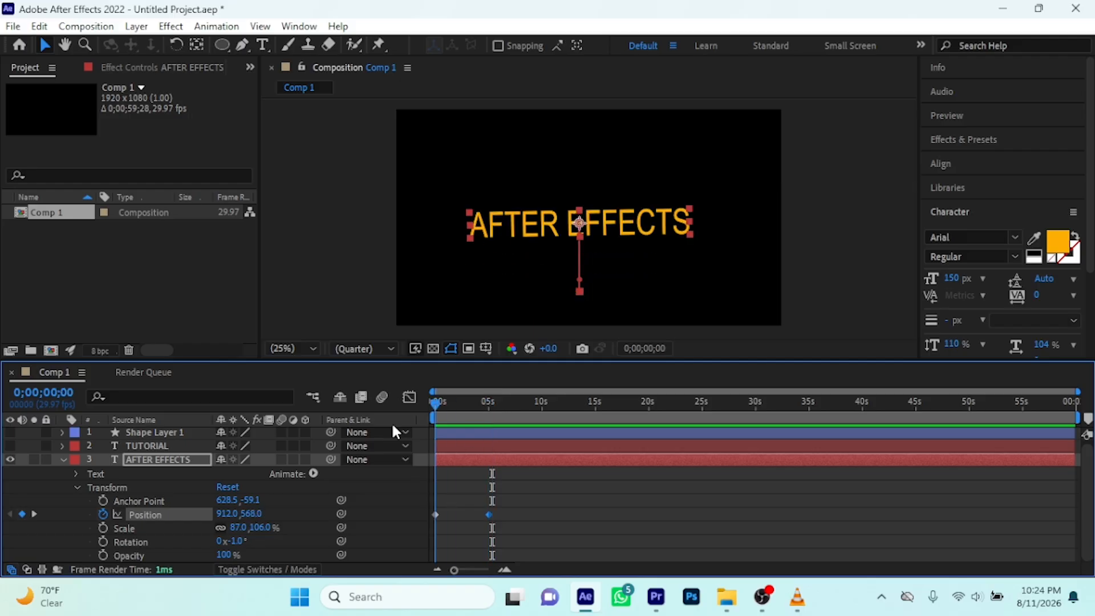
pyautogui.press('space')
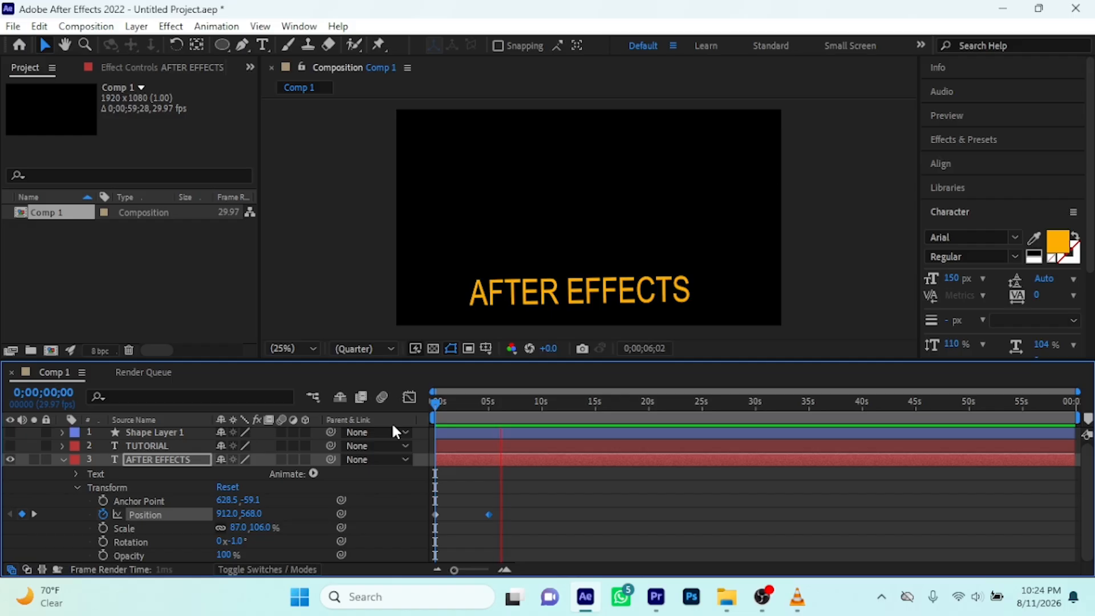
pyautogui.press('space')
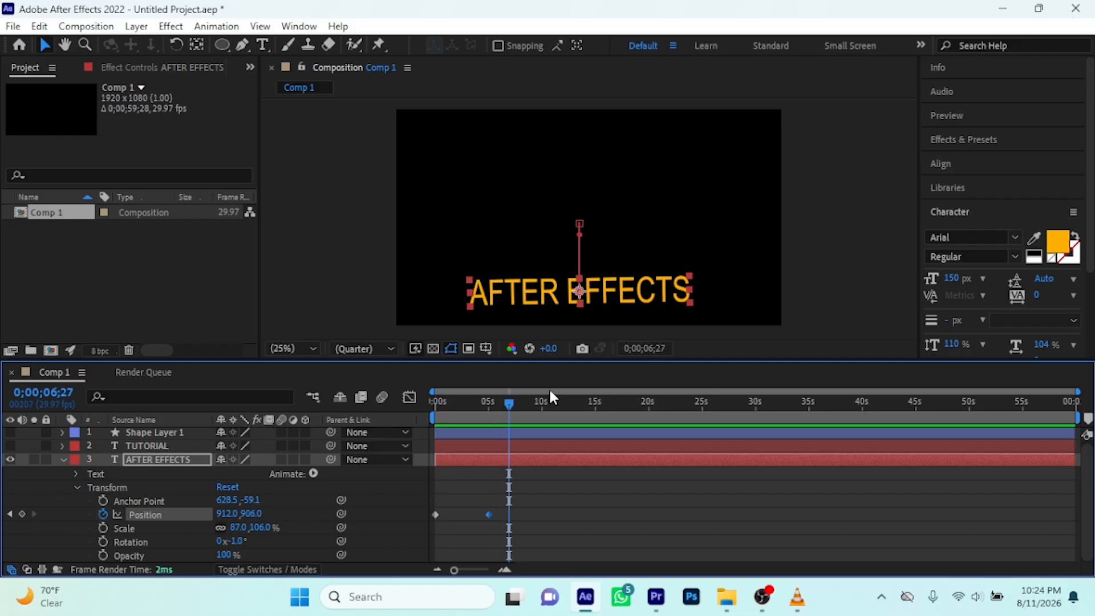
pyautogui.hotkey('ctrl', 'z')
pyautogui.hotkey('ctrl', 'z')
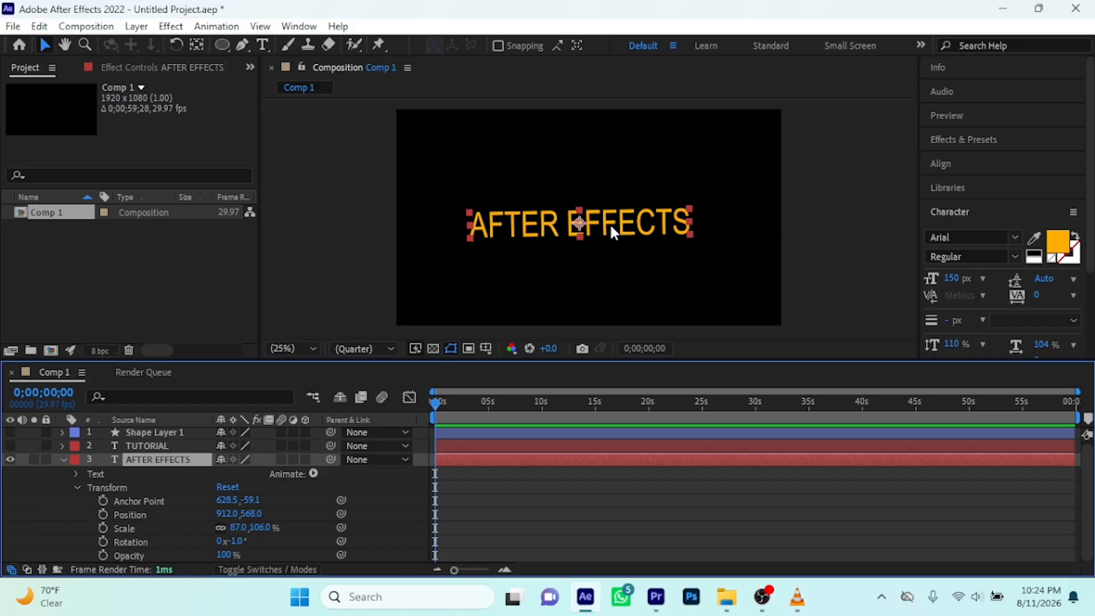
# Move the AFTER EFFECTS text beyond the frame's left edge to about -564, 516 and keyframe its Position at 0 seconds
pyautogui.moveTo(637, 228); pyautogui.dragTo(344, 219)
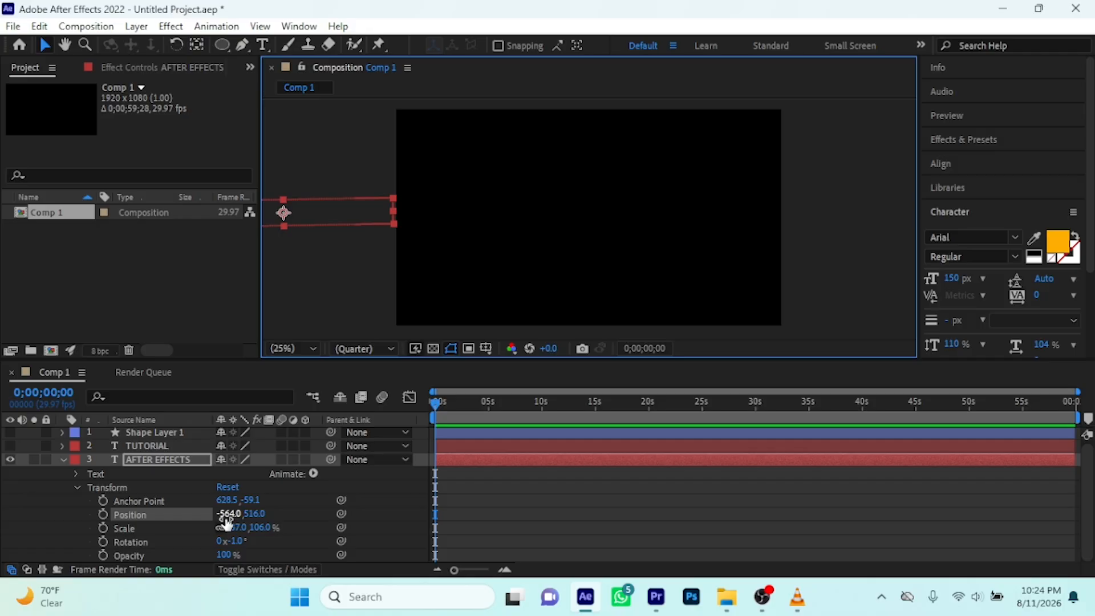
pyautogui.click(103, 515)
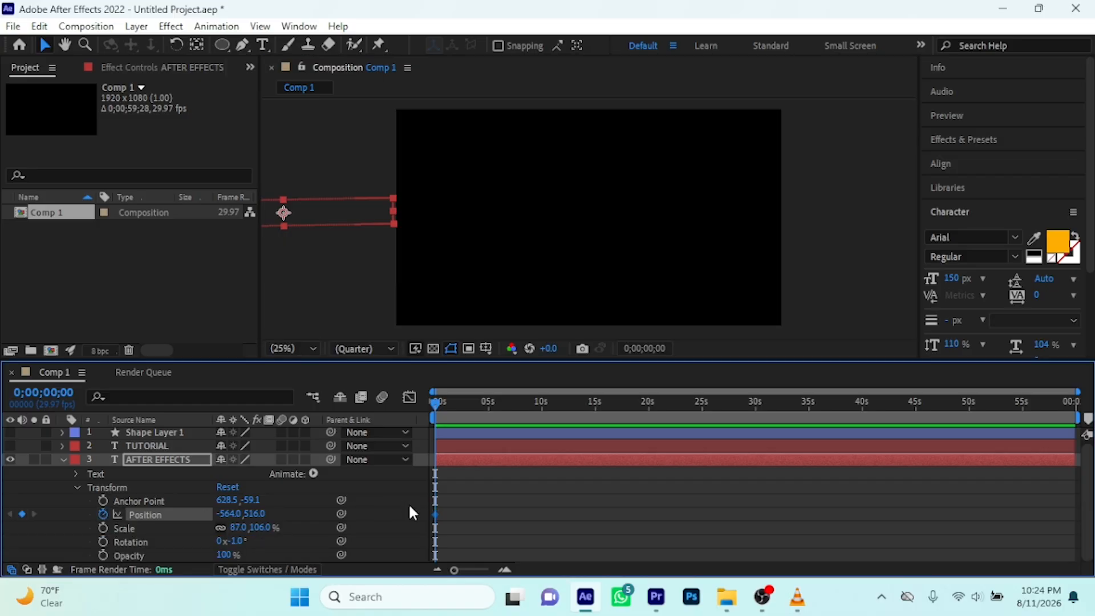
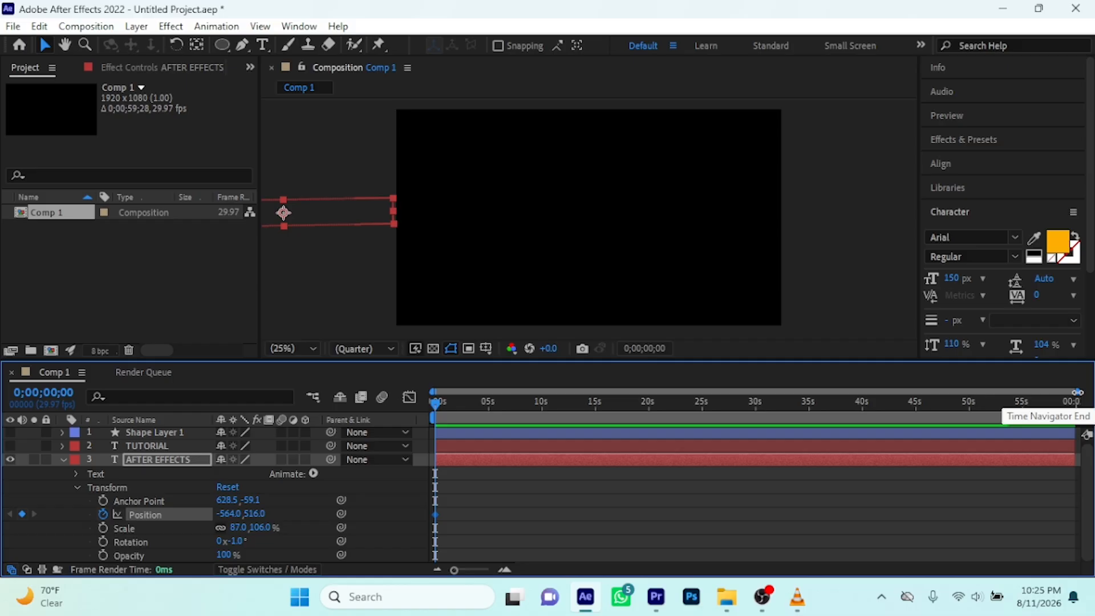
# Set the AFTER EFFECTS layer's Position to about 1055, 516 at 0;00;02;00 so the text slides into the frame
pyautogui.moveTo(1077, 392); pyautogui.dragTo(749, 406)
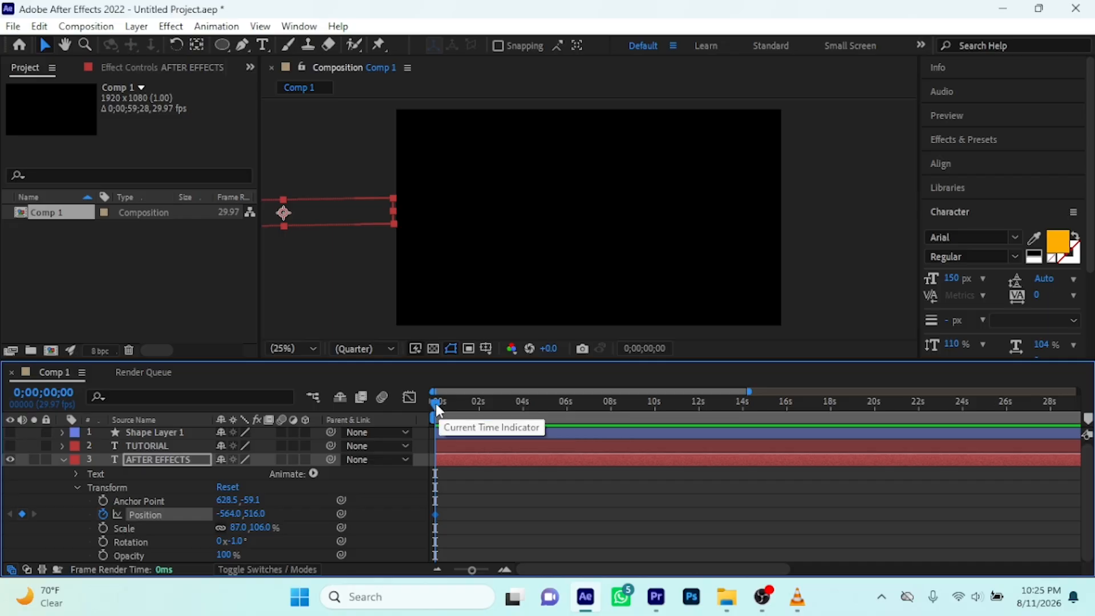
pyautogui.moveTo(435, 407); pyautogui.dragTo(481, 459)
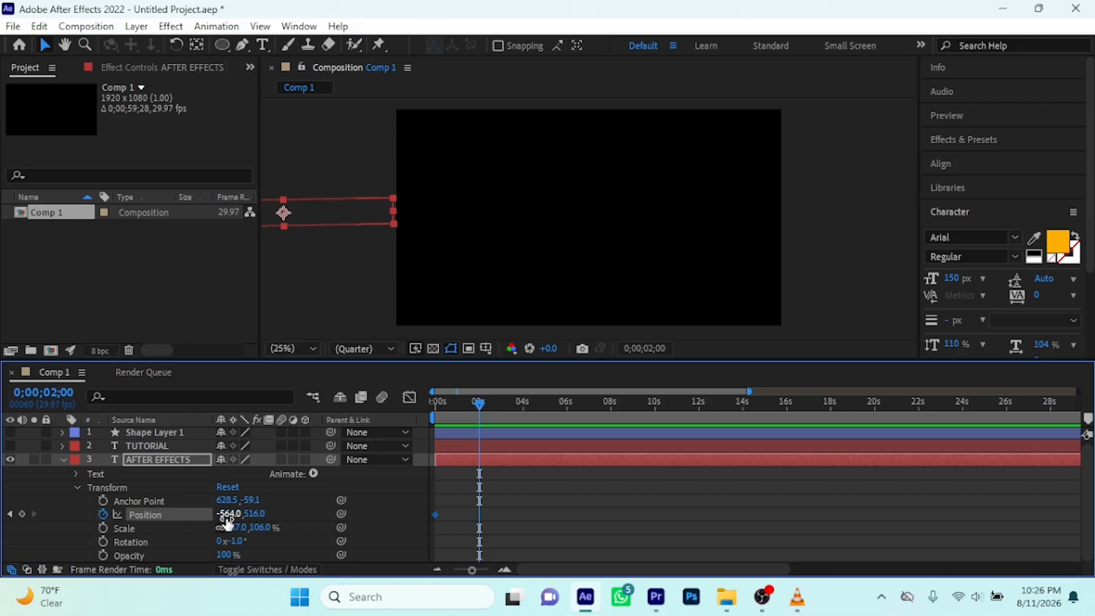
pyautogui.moveTo(228, 519); pyautogui.dragTo(792, 475)
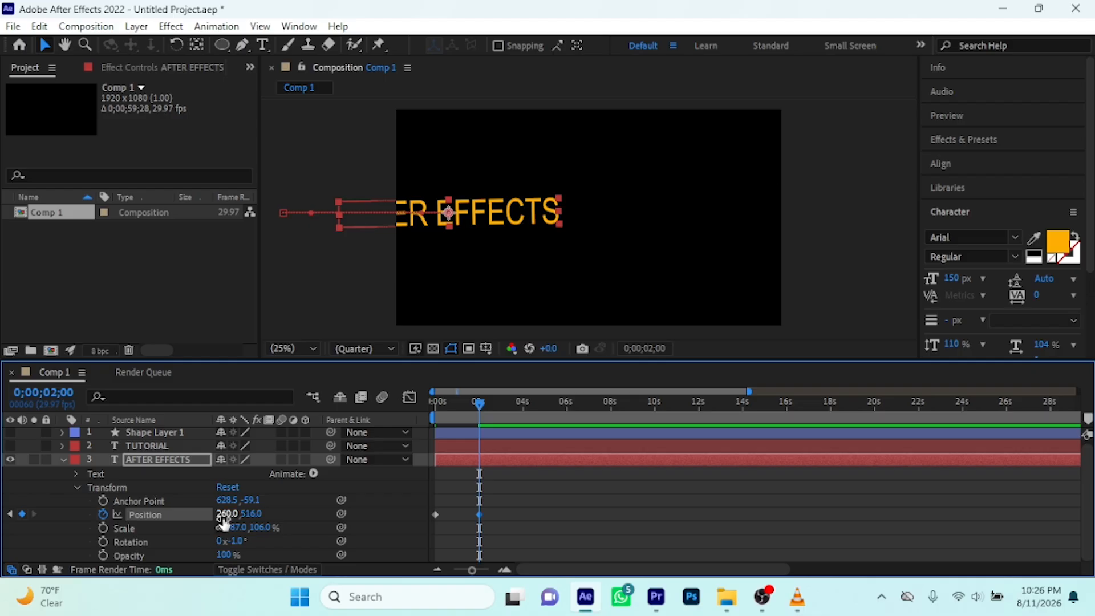
pyautogui.moveTo(224, 522); pyautogui.dragTo(751, 465)
pyautogui.press('Right')
pyautogui.press('Right')
pyautogui.press('Right')
pyautogui.press('Right')
pyautogui.press('Right')
pyautogui.press('Right')
pyautogui.press('Right')
pyautogui.press('Right')
pyautogui.press('Right')
pyautogui.press('Right')
pyautogui.press('Right')
pyautogui.press('Right')
pyautogui.press('Right')
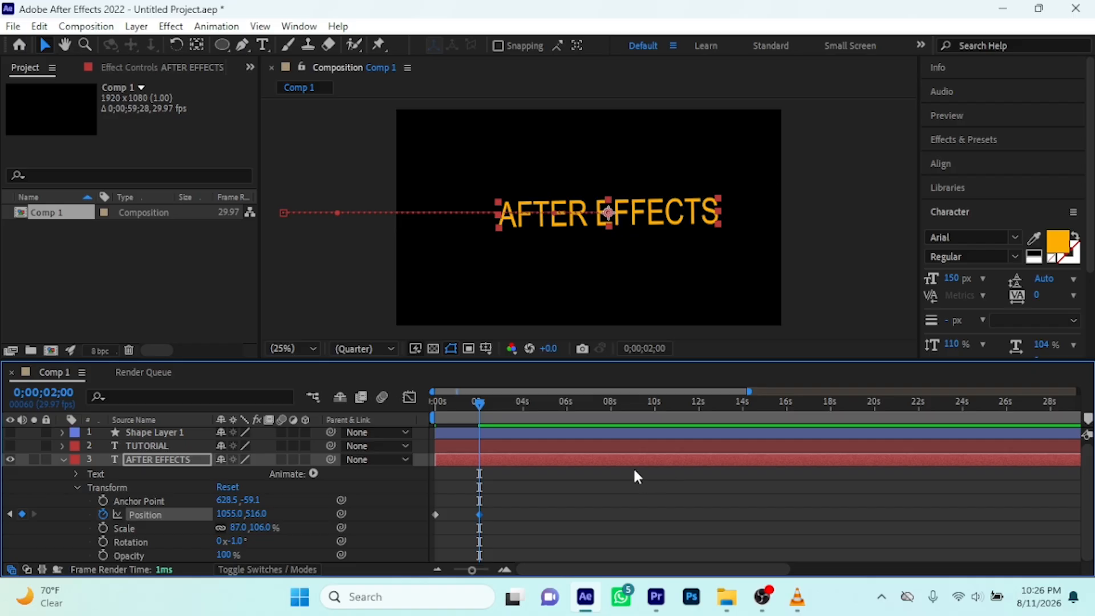
# Play the slide-in animation of the AFTER EFFECTS text three times from the start of the composition
pyautogui.moveTo(478, 403); pyautogui.dragTo(383, 412)
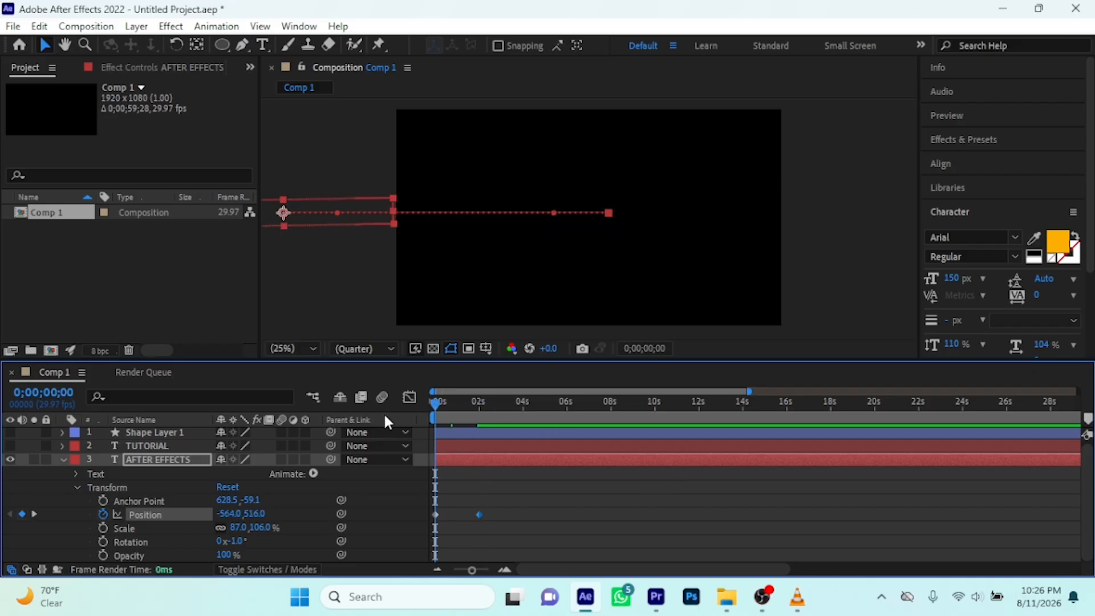
pyautogui.press('space')
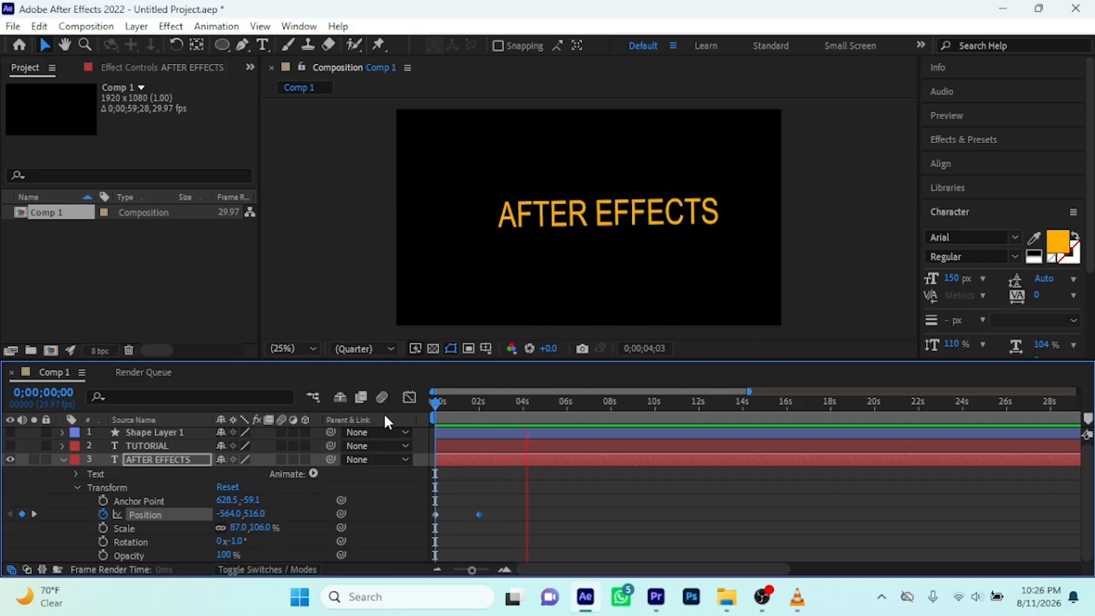
pyautogui.press('space')
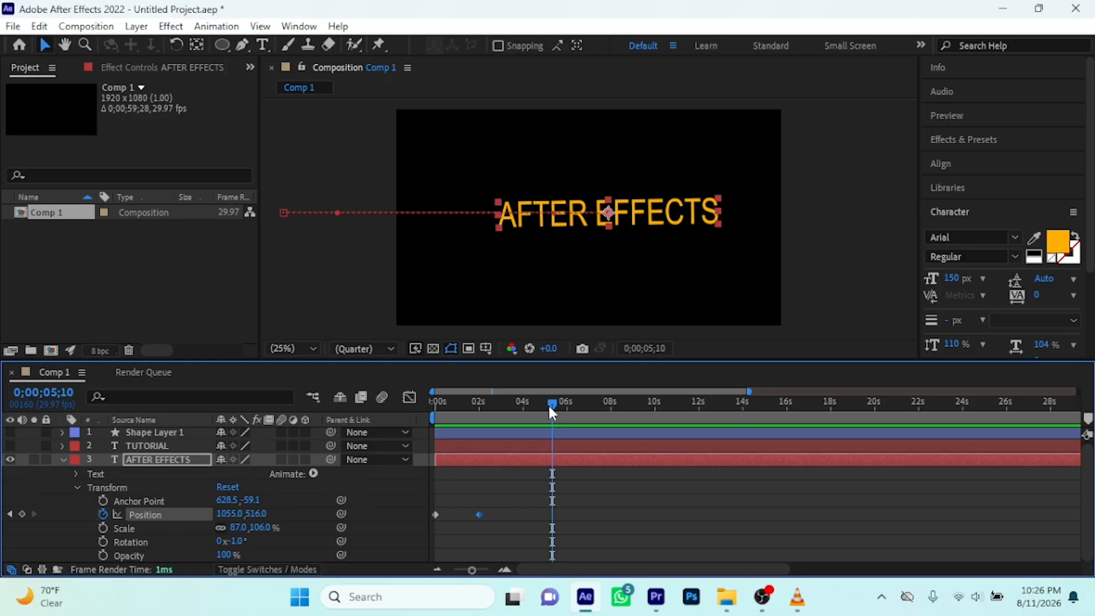
pyautogui.moveTo(539, 403); pyautogui.dragTo(395, 419)
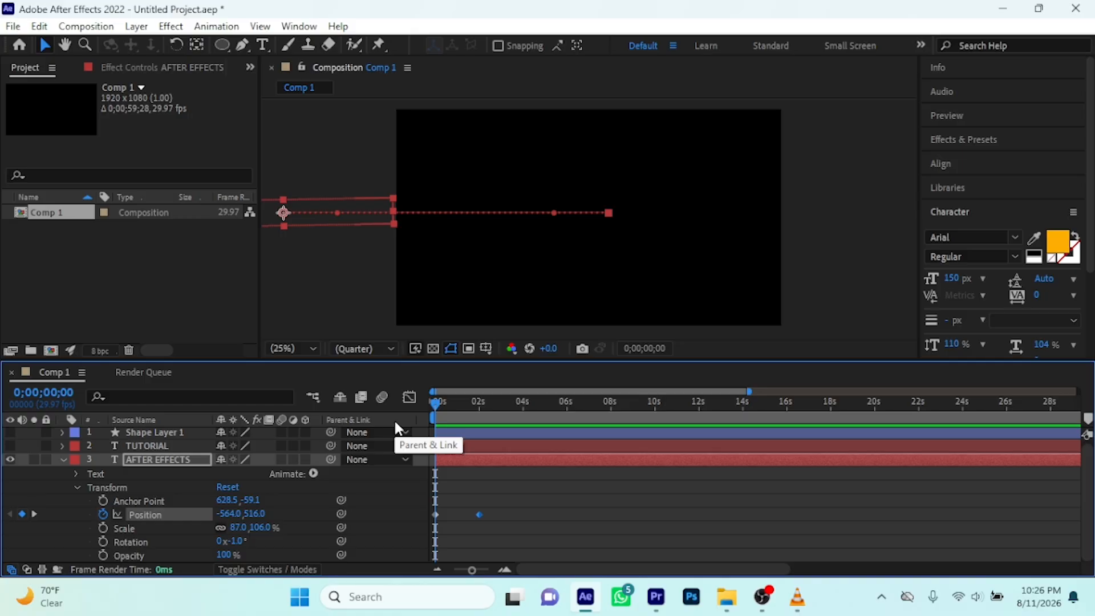
pyautogui.press('space')
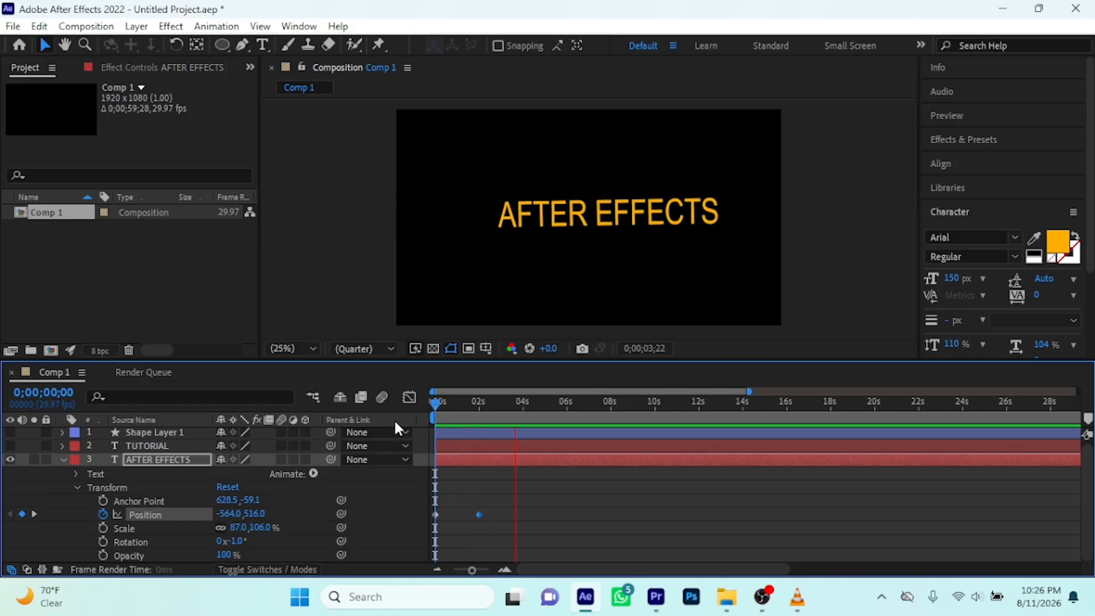
pyautogui.press('space')
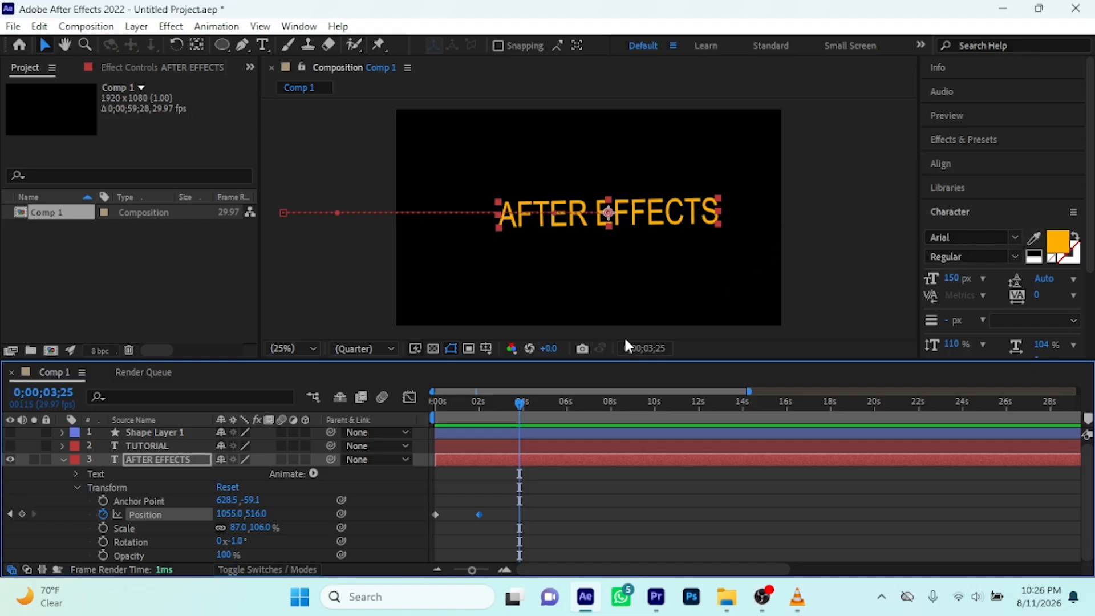
pyautogui.moveTo(506, 404); pyautogui.dragTo(381, 415)
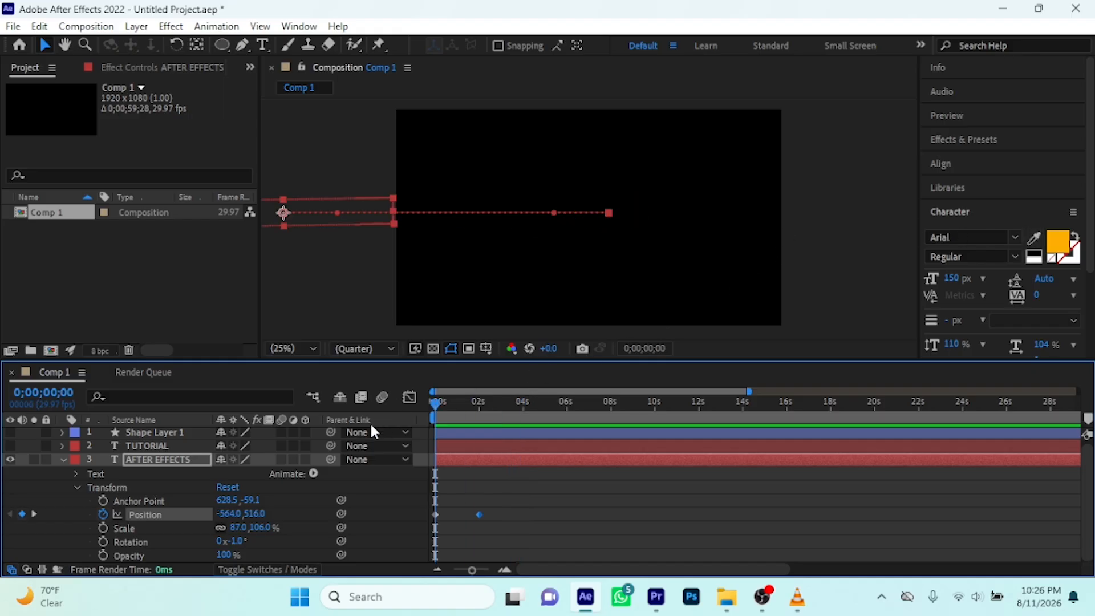
pyautogui.press('space')
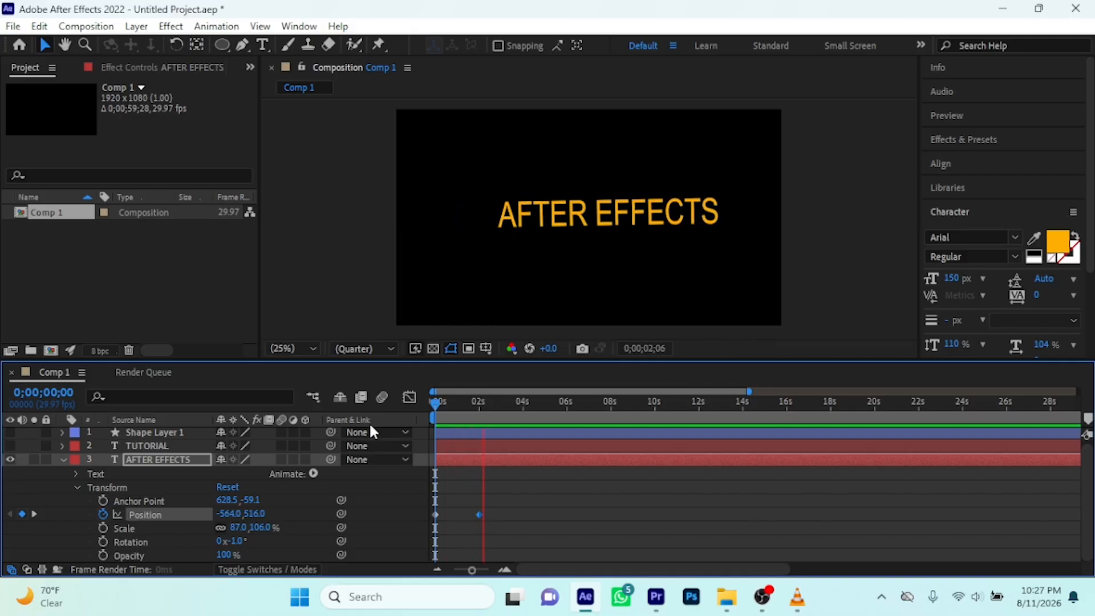
pyautogui.press('space')
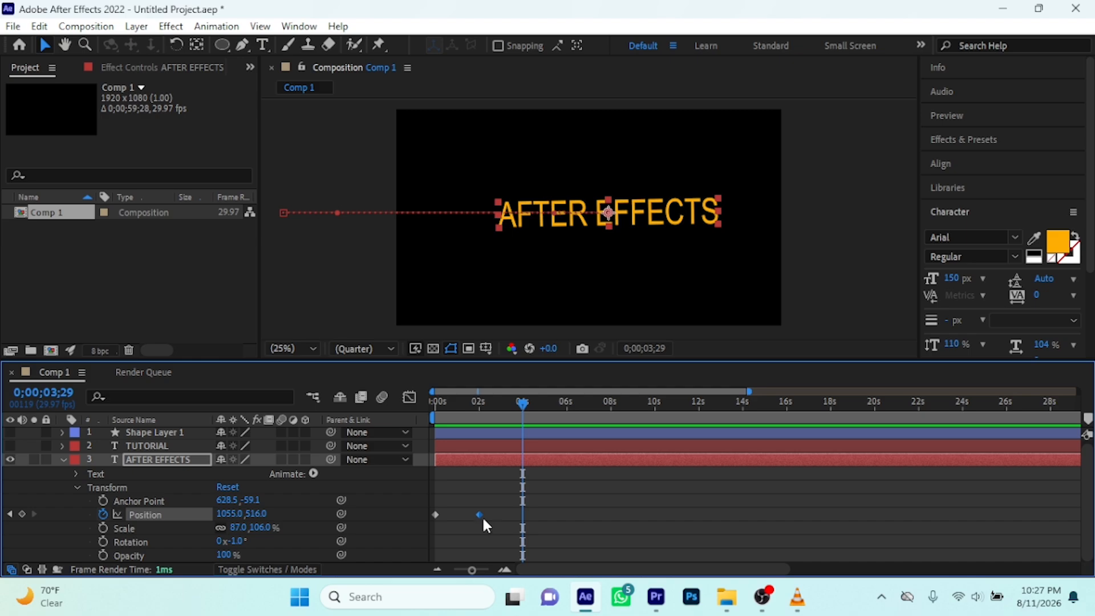
# Move the second Position keyframe to 0;00;02;08 and add a Position keyframe with the same value at 0;00;04;00
pyautogui.moveTo(479, 520)
pyautogui.moveTo(521, 403); pyautogui.dragTo(485, 419)
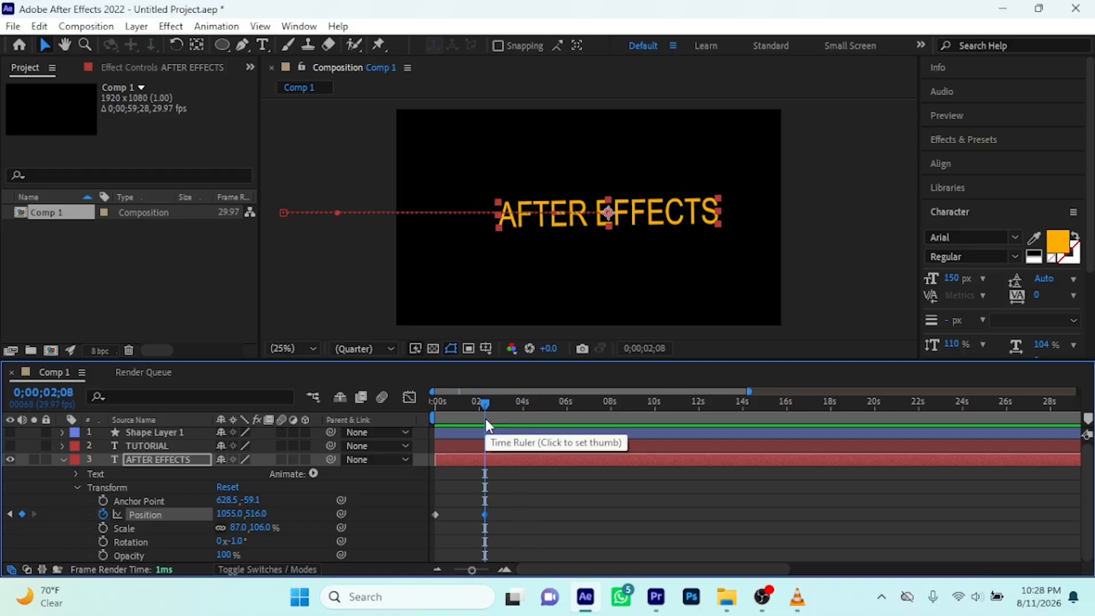
pyautogui.moveTo(484, 520)
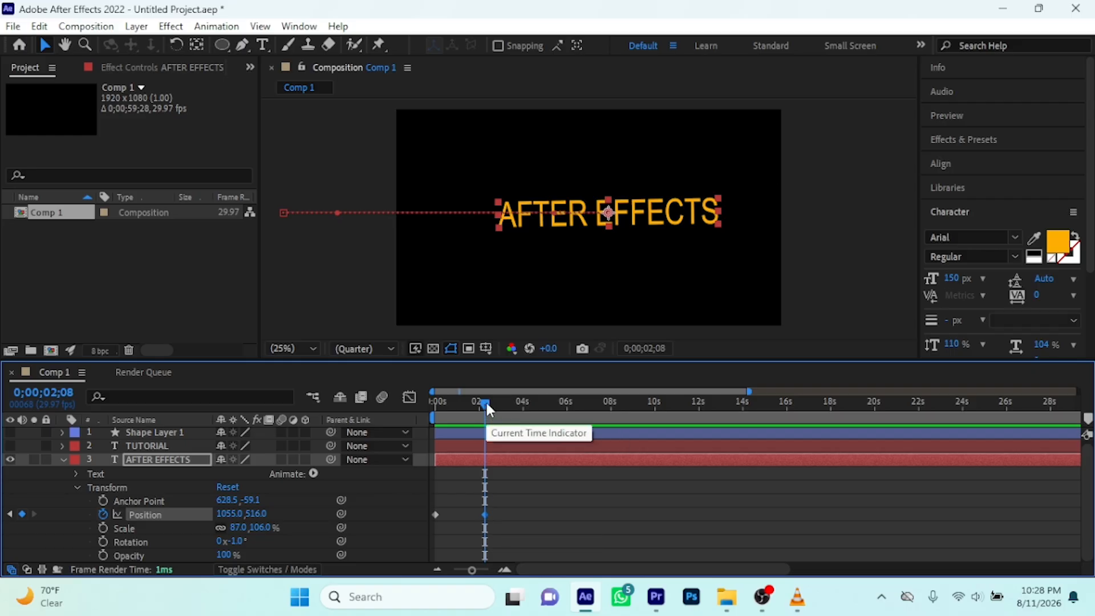
pyautogui.moveTo(485, 401); pyautogui.dragTo(526, 411)
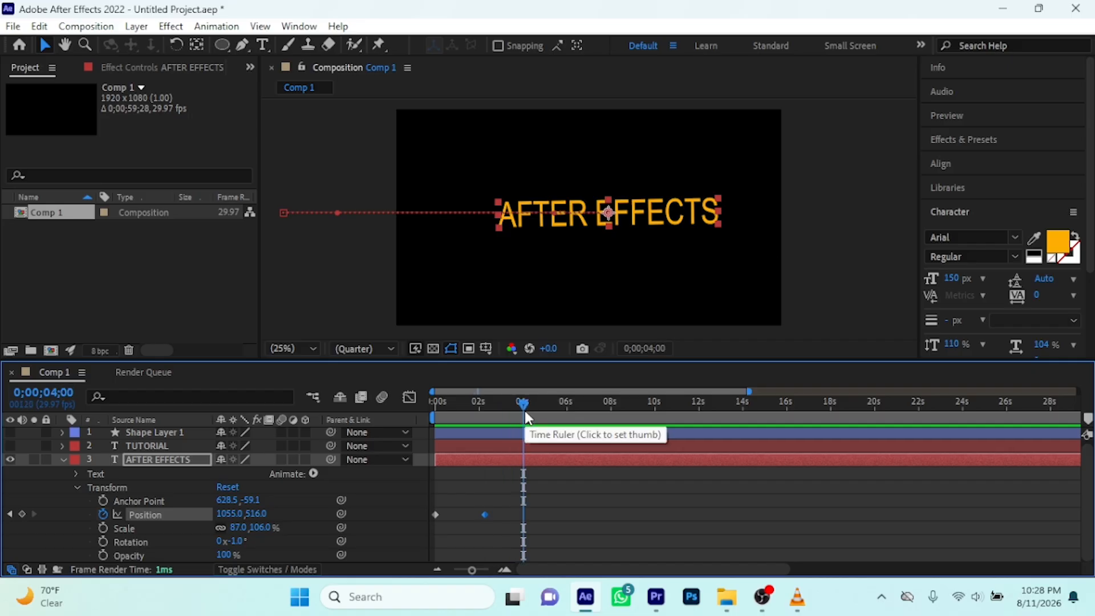
pyautogui.hotkey('alt', 'shift', 'p')
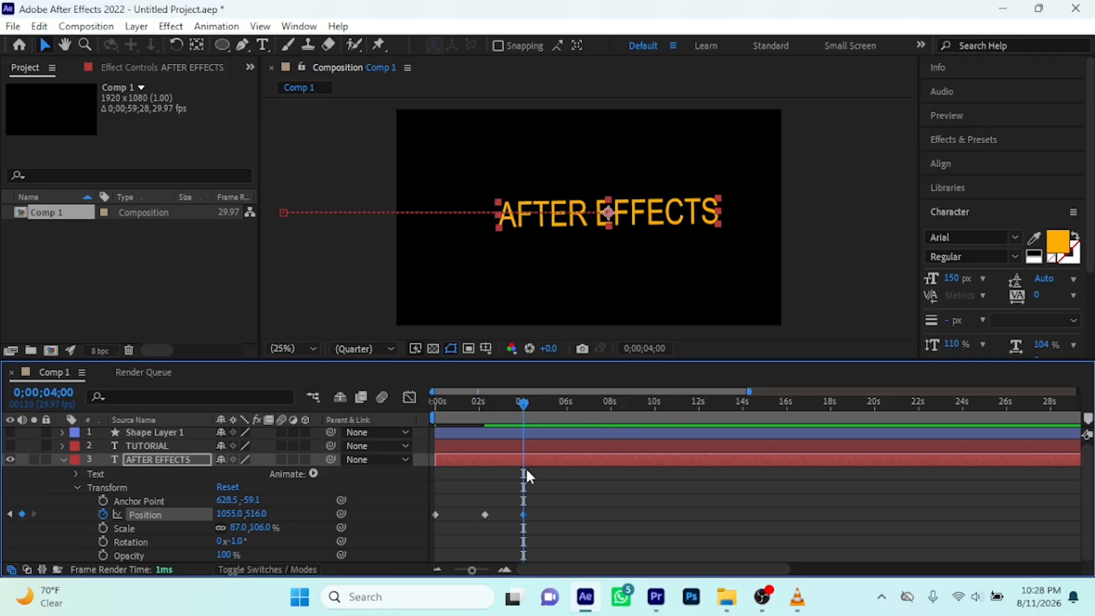
pyautogui.moveTo(525, 516)
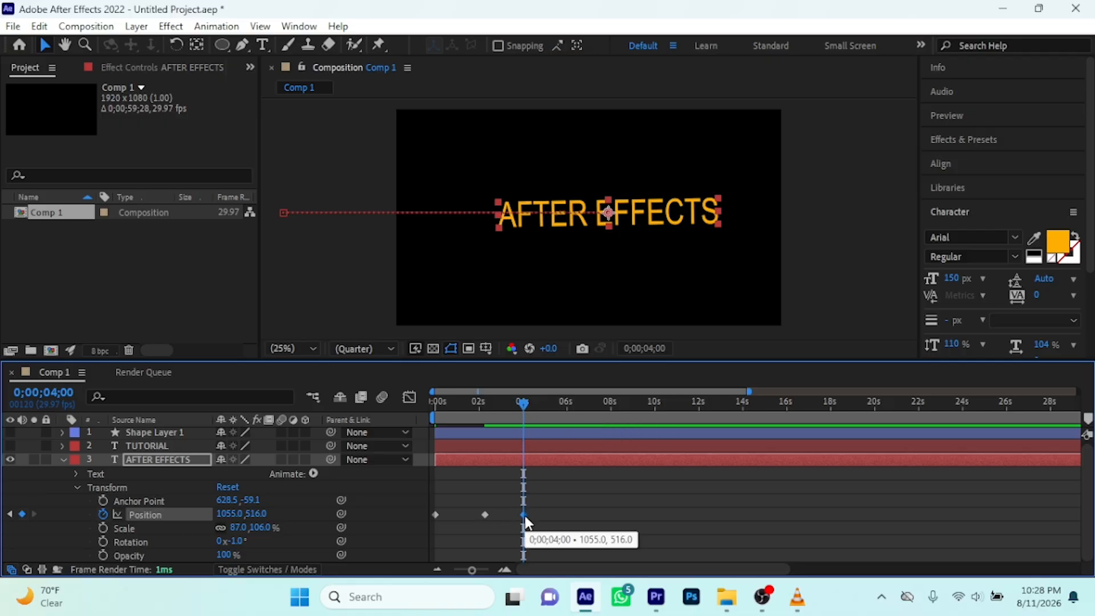
# Play the animation from 0 seconds to check how the text holds between the second and third Position keyframes
pyautogui.moveTo(521, 402); pyautogui.dragTo(420, 409)
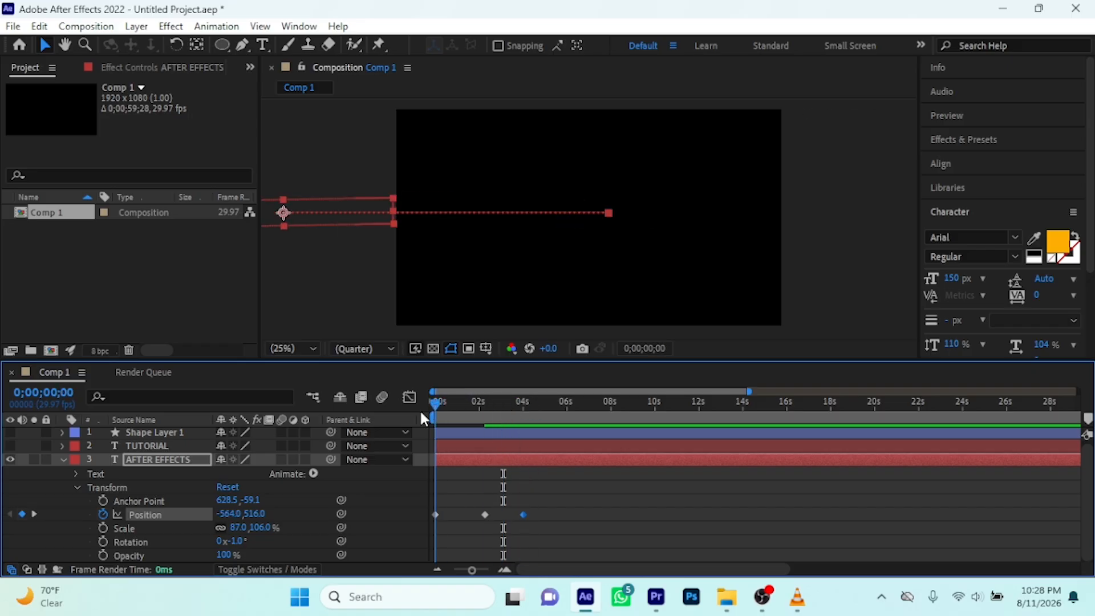
pyautogui.press('space')
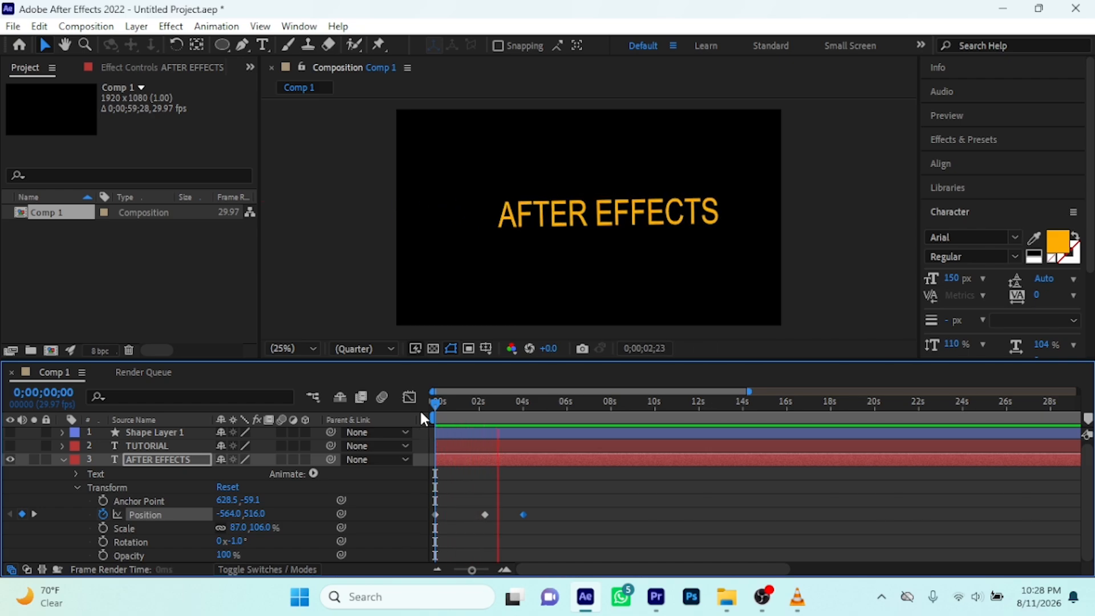
pyautogui.press('space')
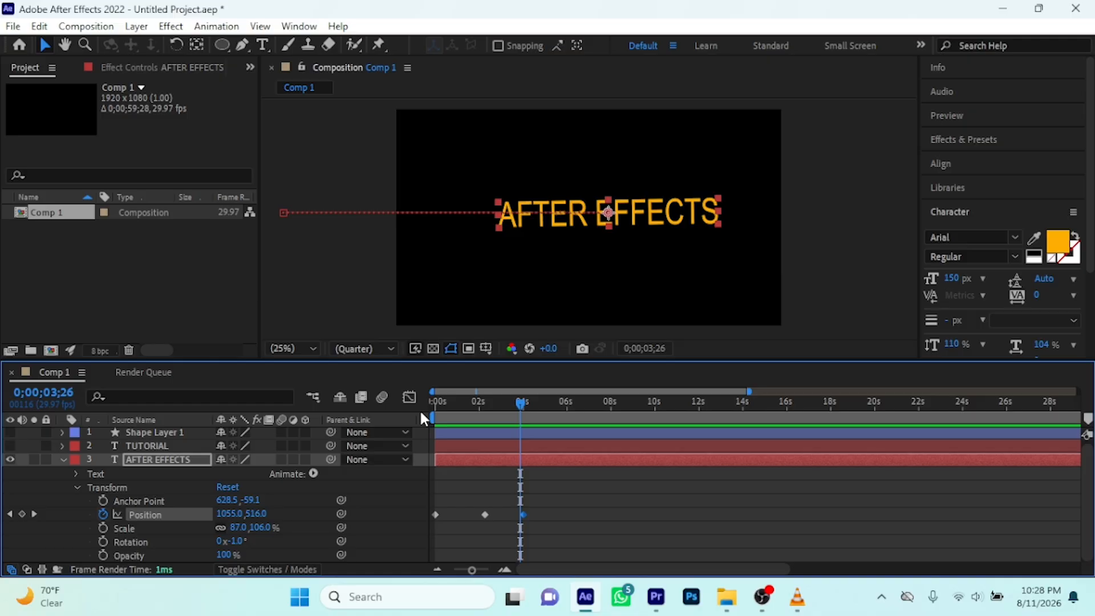
# Try setting the AFTER EFFECTS layer's Position to about 2520, 516 at 0;00;03;29, and undo the change
pyautogui.moveTo(517, 400); pyautogui.dragTo(520, 401)
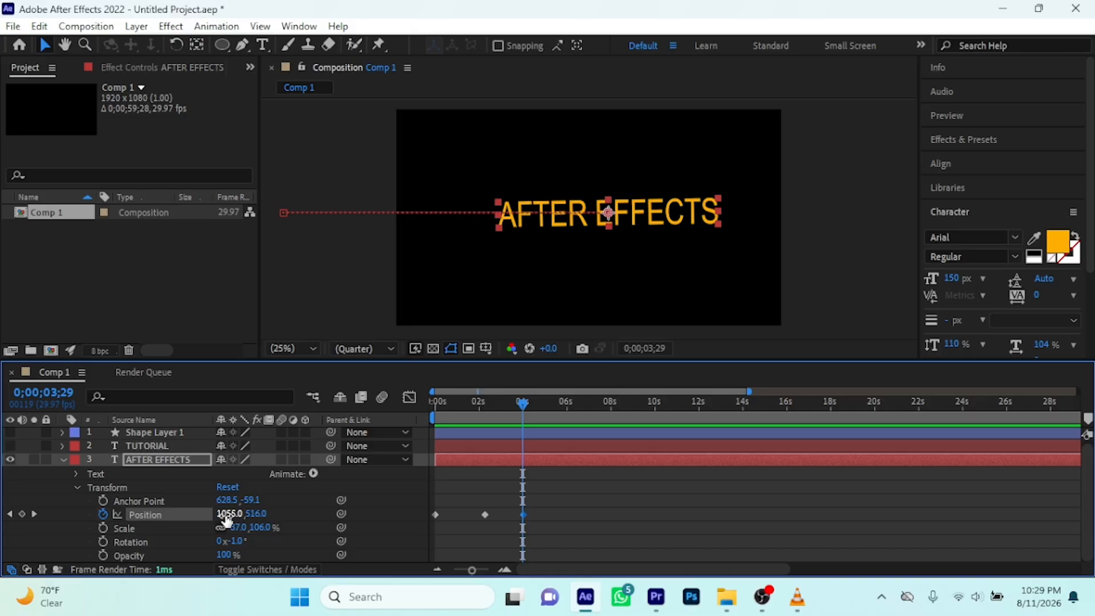
pyautogui.moveTo(227, 520); pyautogui.dragTo(1048, 499)
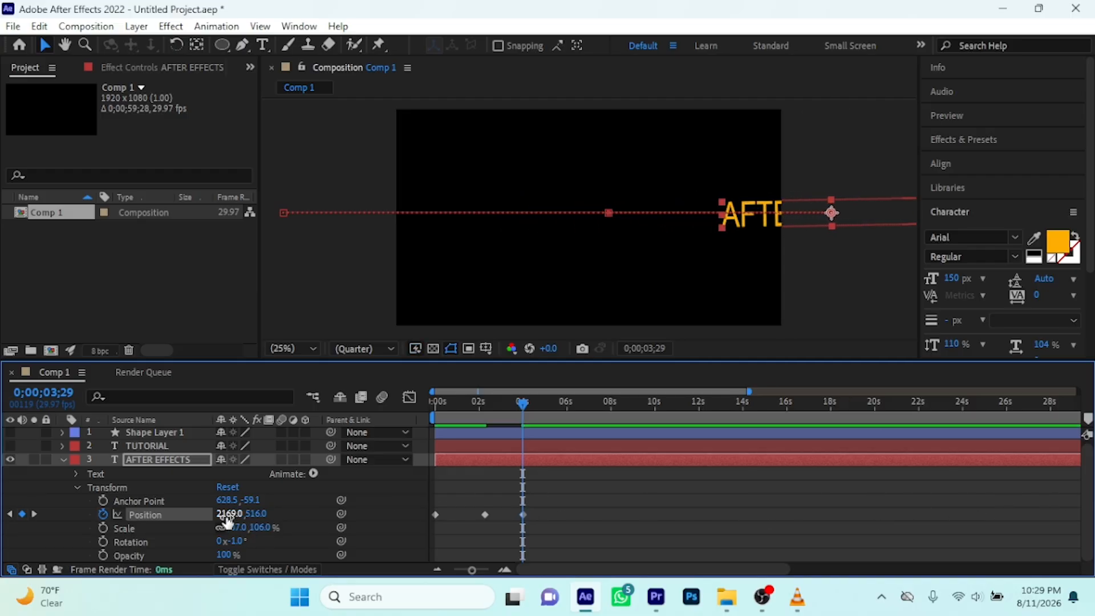
pyautogui.moveTo(222, 513); pyautogui.dragTo(491, 502)
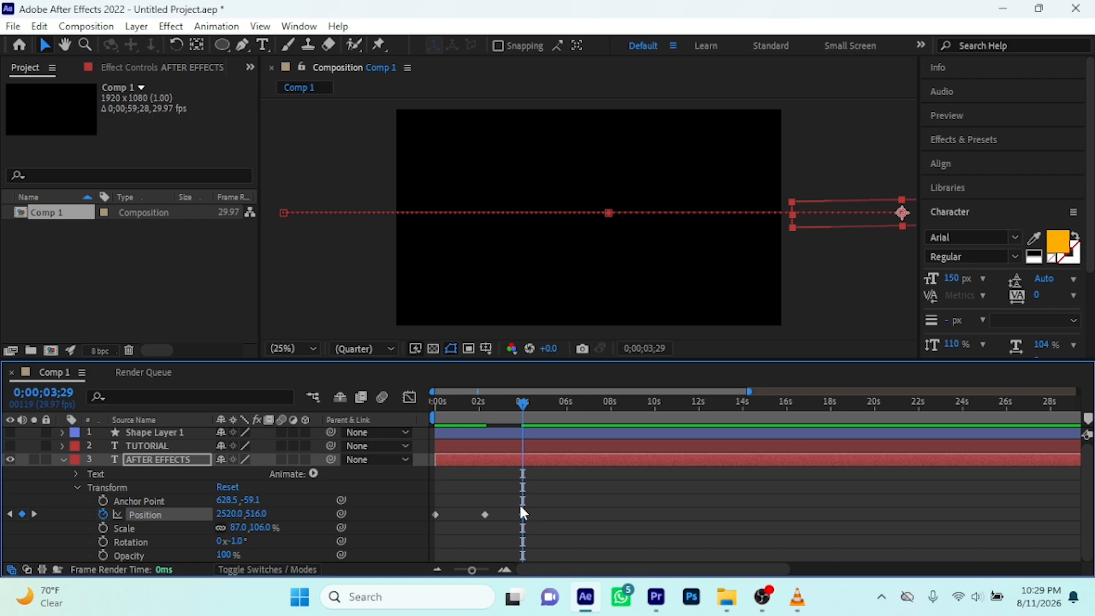
pyautogui.hotkey('ctrl', 'z')
pyautogui.hotkey('ctrl', 'z')
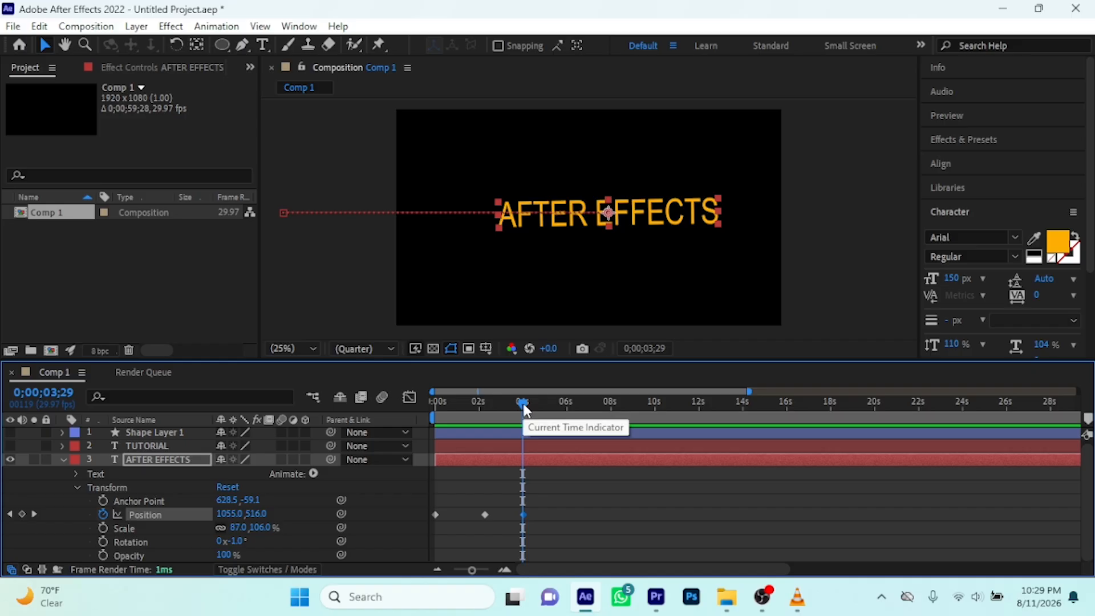
# Set the AFTER EFFECTS layer's Position to about 2510, 516 at 0;00;05;29 so the text exits past the frame's right edge
pyautogui.moveTo(522, 402); pyautogui.dragTo(566, 402)
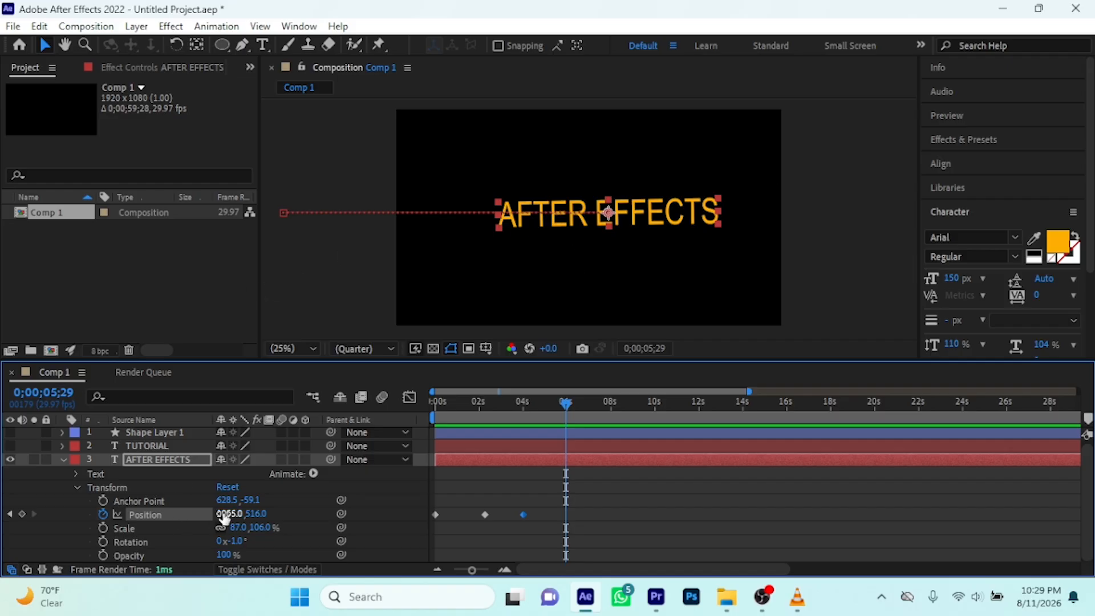
pyautogui.moveTo(225, 518); pyautogui.dragTo(883, 446)
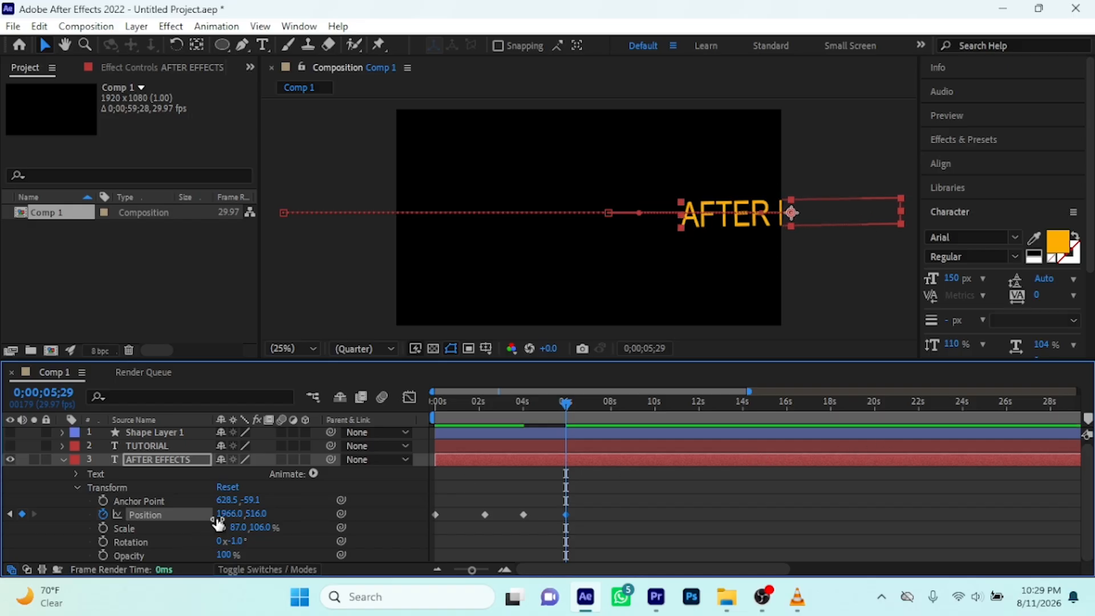
pyautogui.moveTo(220, 516); pyautogui.dragTo(570, 485)
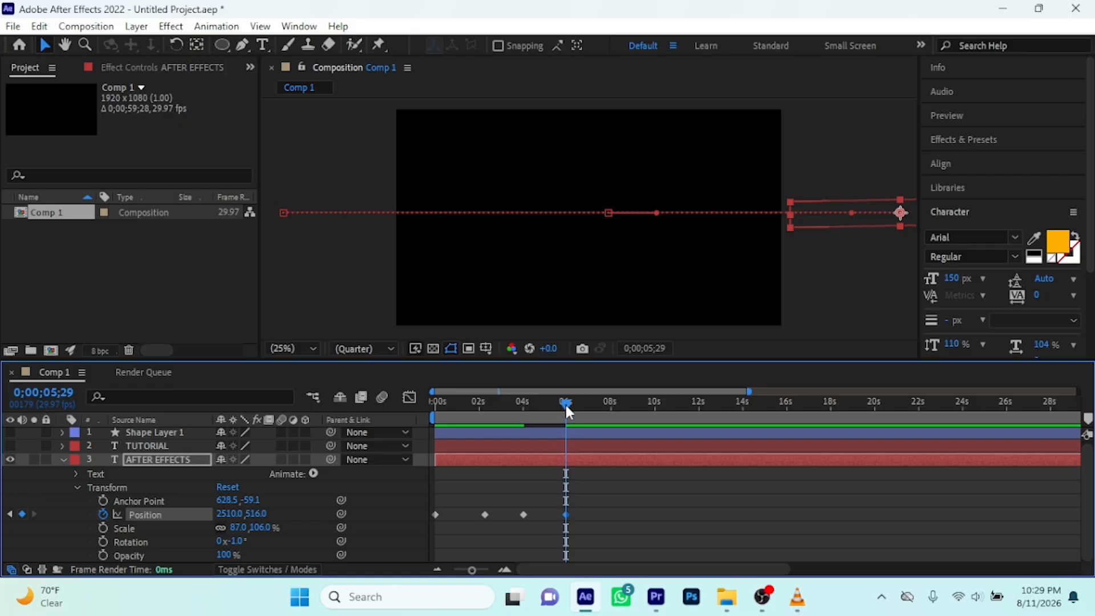
# Play the full enter, hold and exit animation twice from the start, and return the playhead to 0 seconds
pyautogui.moveTo(565, 403); pyautogui.dragTo(364, 462)
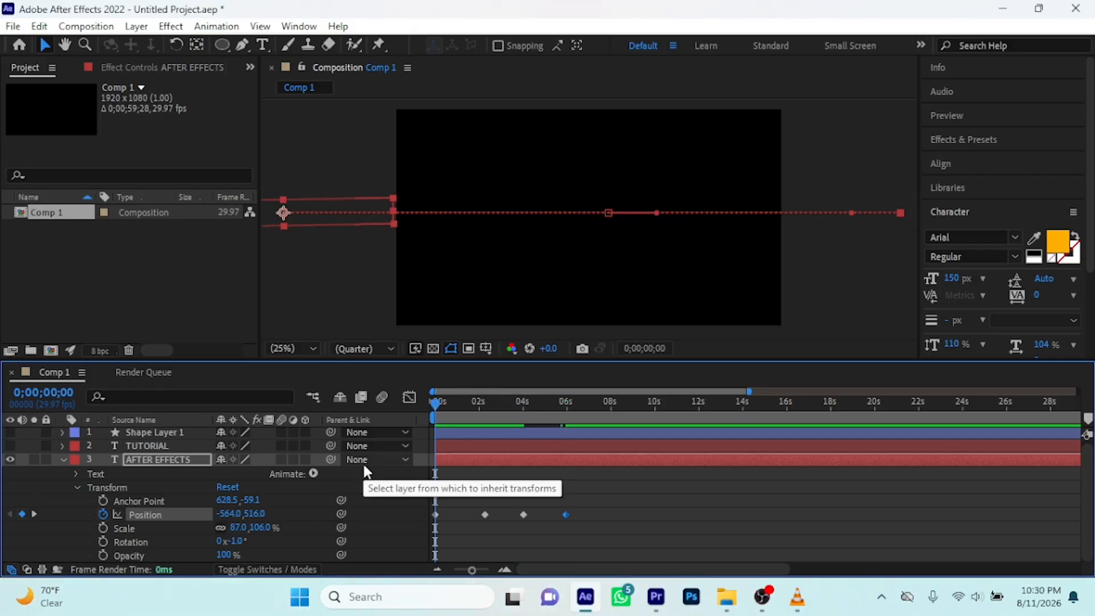
pyautogui.press('space')
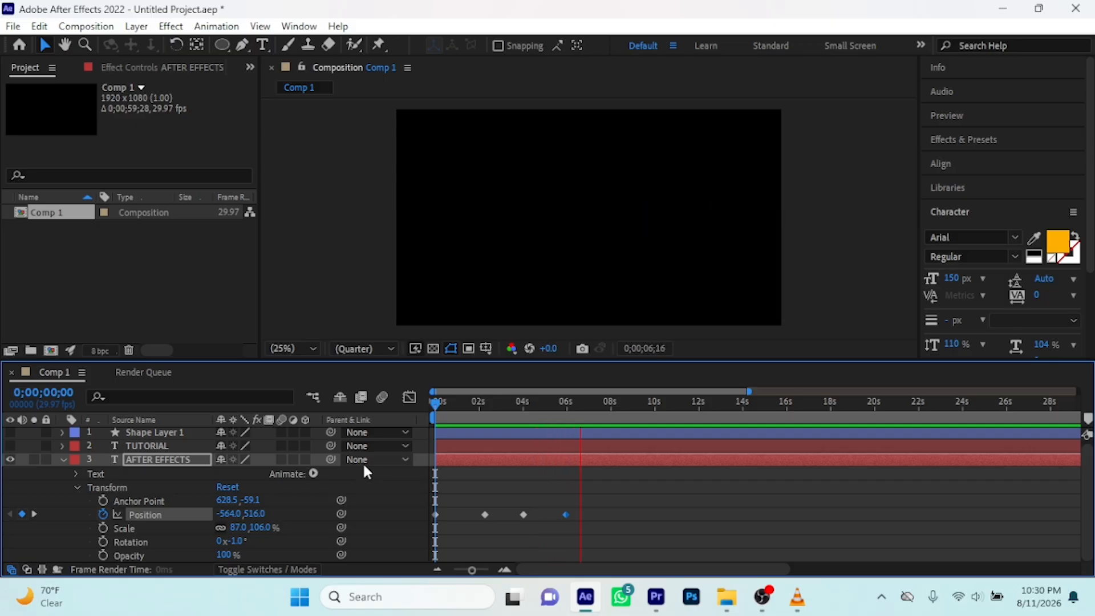
pyautogui.press('space')
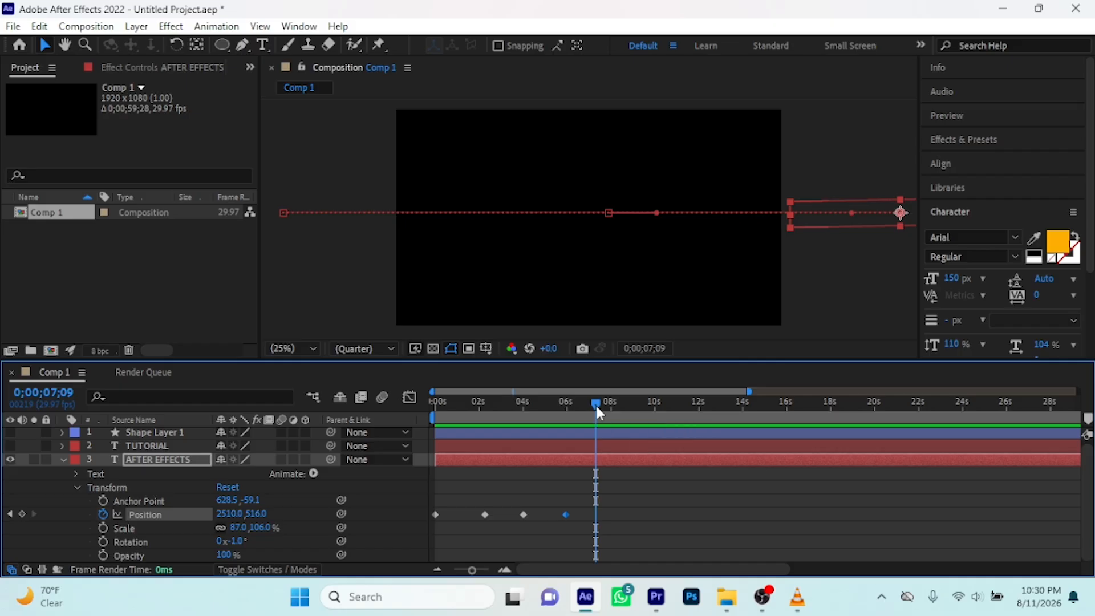
pyautogui.moveTo(595, 403); pyautogui.dragTo(405, 415)
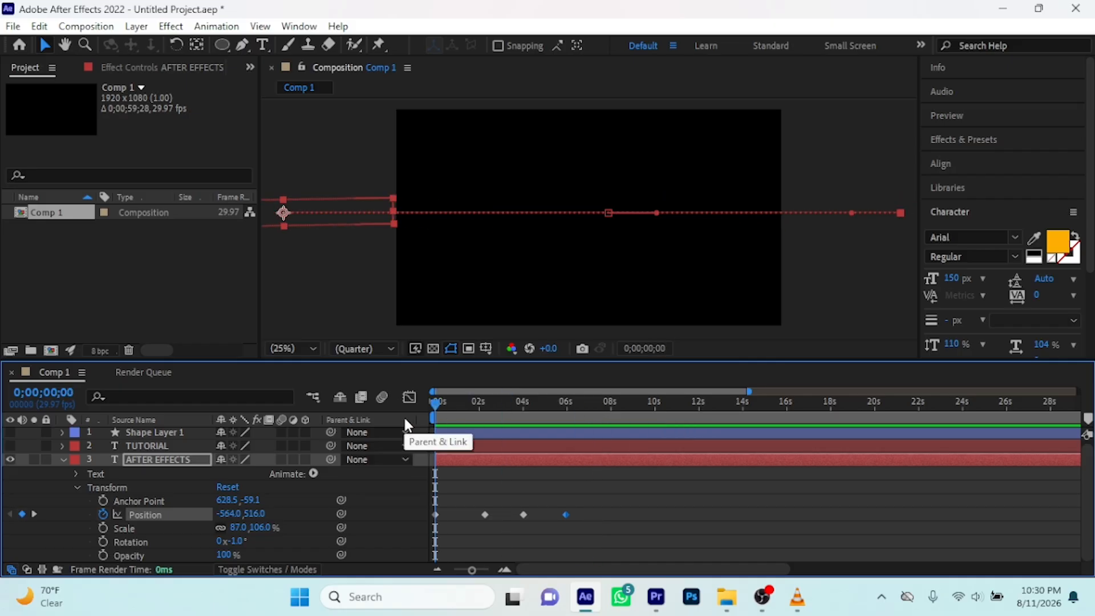
pyautogui.press('space')
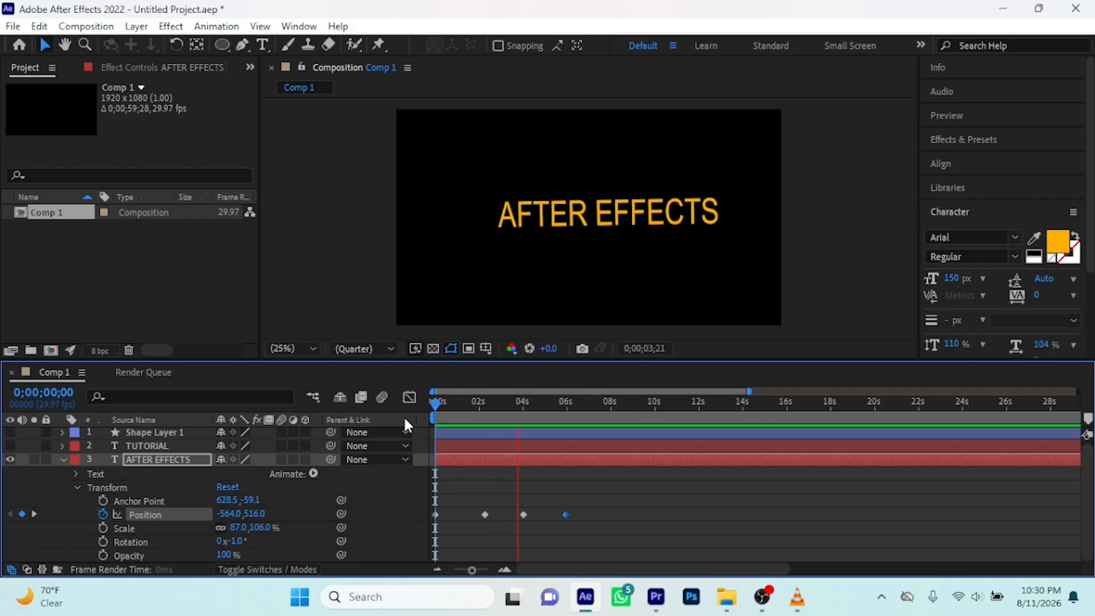
pyautogui.press('space')
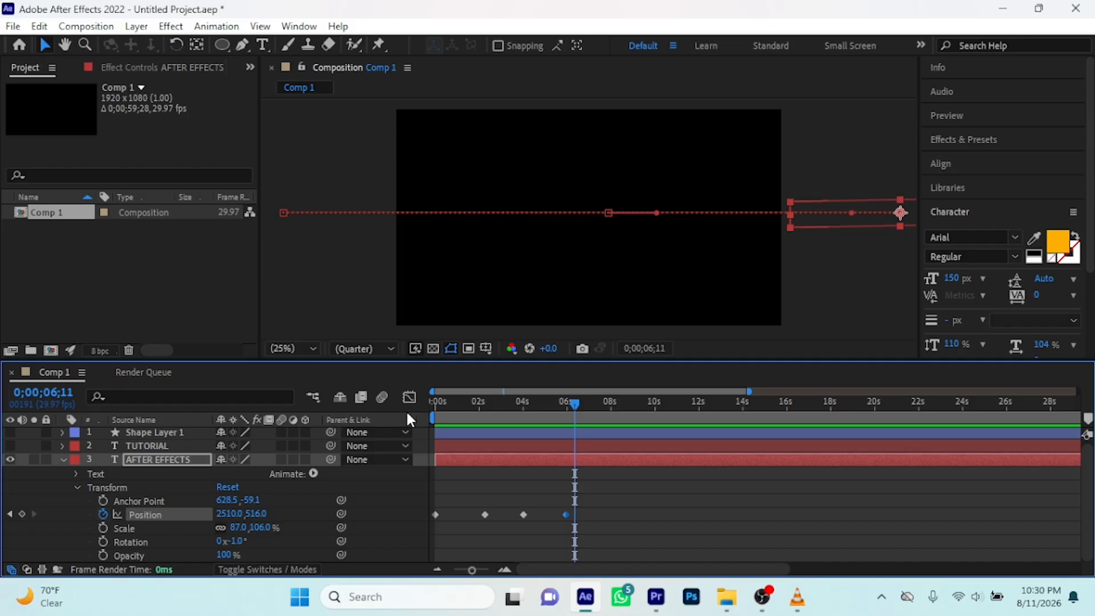
pyautogui.moveTo(577, 398); pyautogui.dragTo(426, 415)
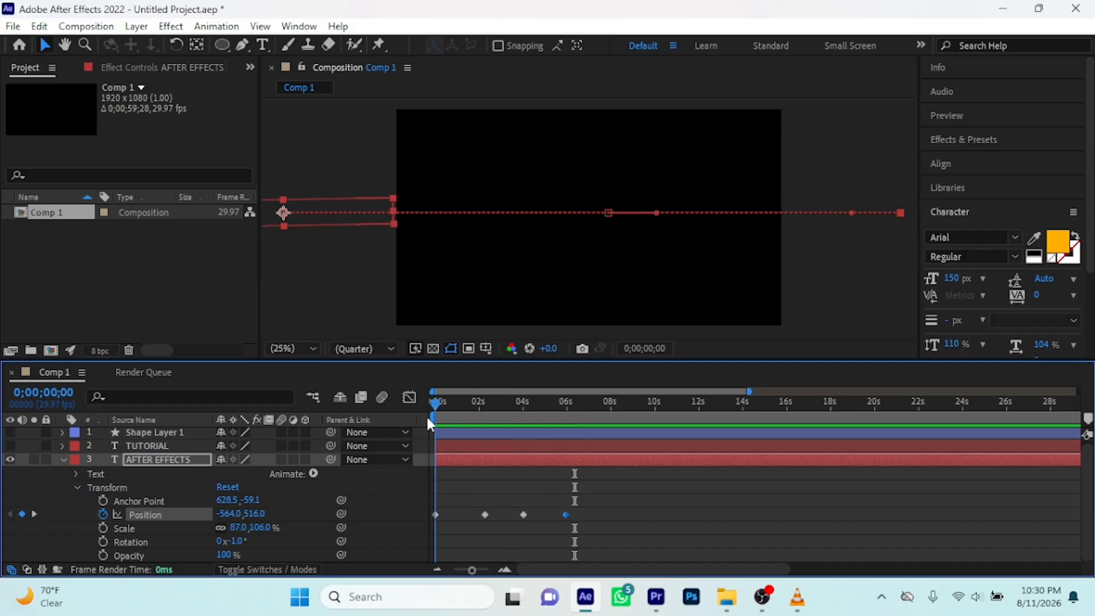
# Remove all Position keyframes from the AFTER EFFECTS layer and start a new Position keyframe at 0 seconds
pyautogui.click(63, 459)
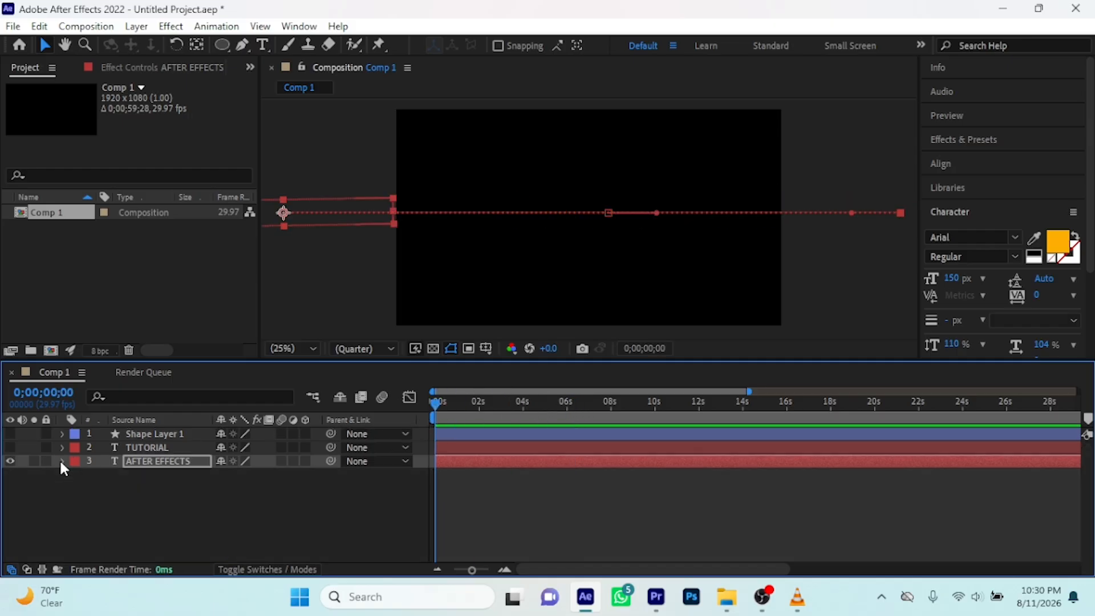
pyautogui.click(62, 461)
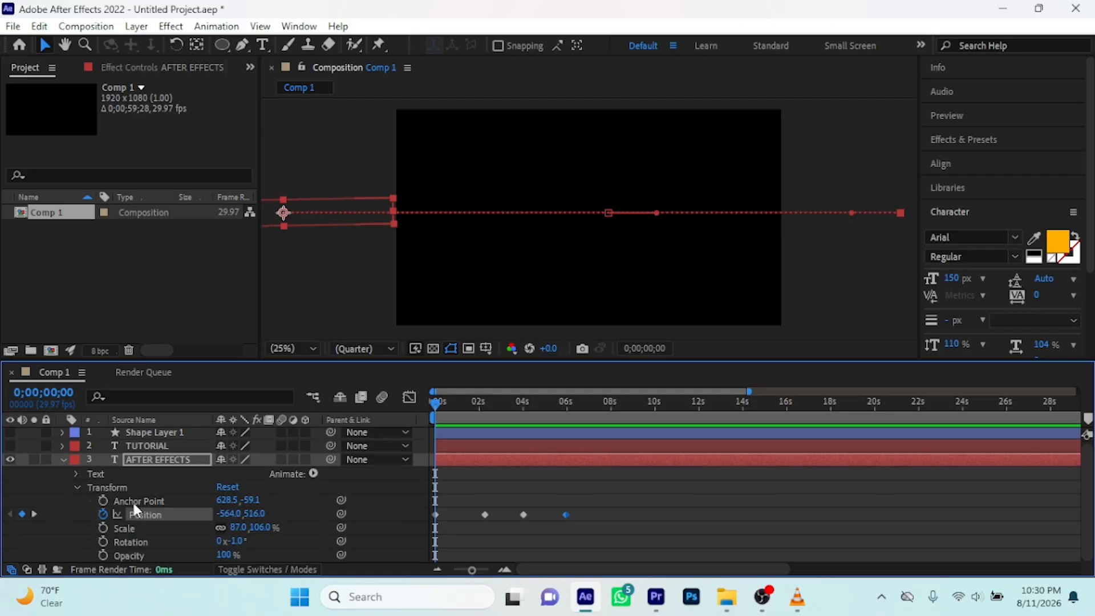
pyautogui.click(105, 512)
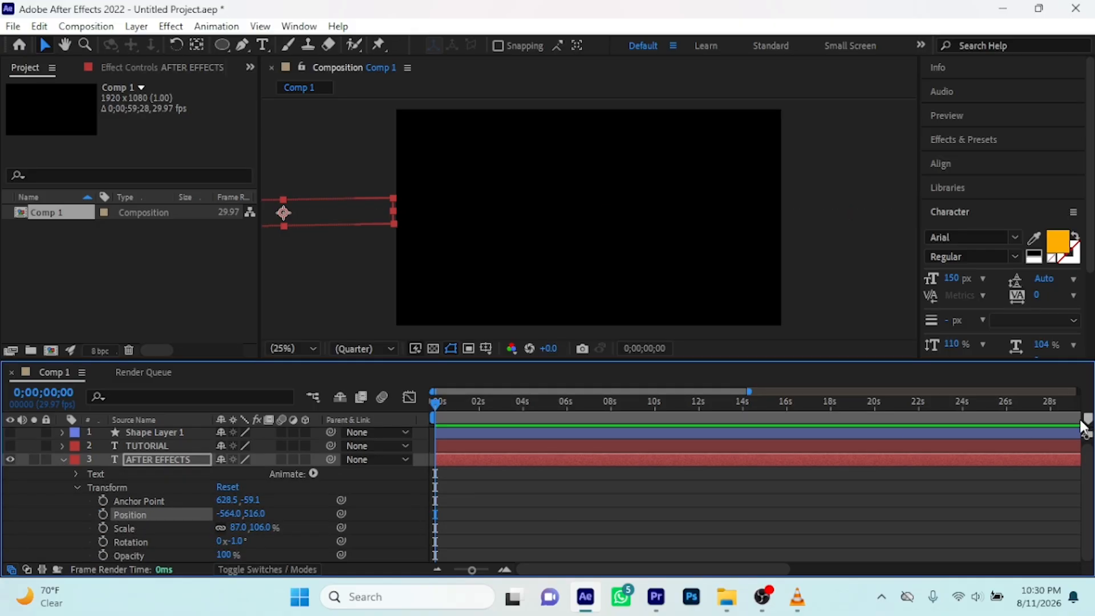
pyautogui.moveTo(747, 391); pyautogui.dragTo(514, 409)
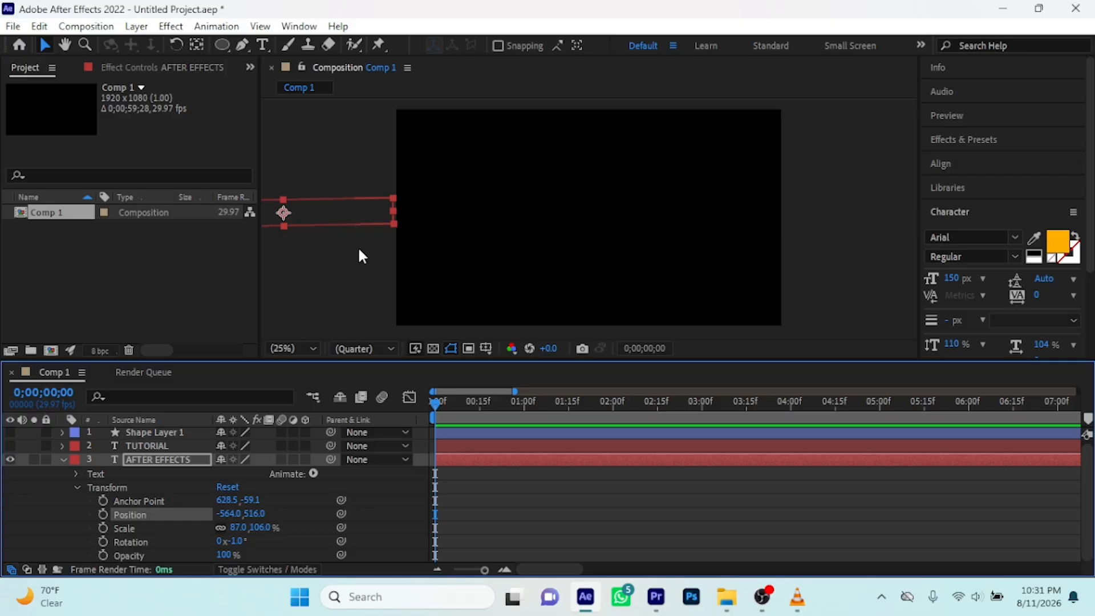
pyautogui.click(103, 513)
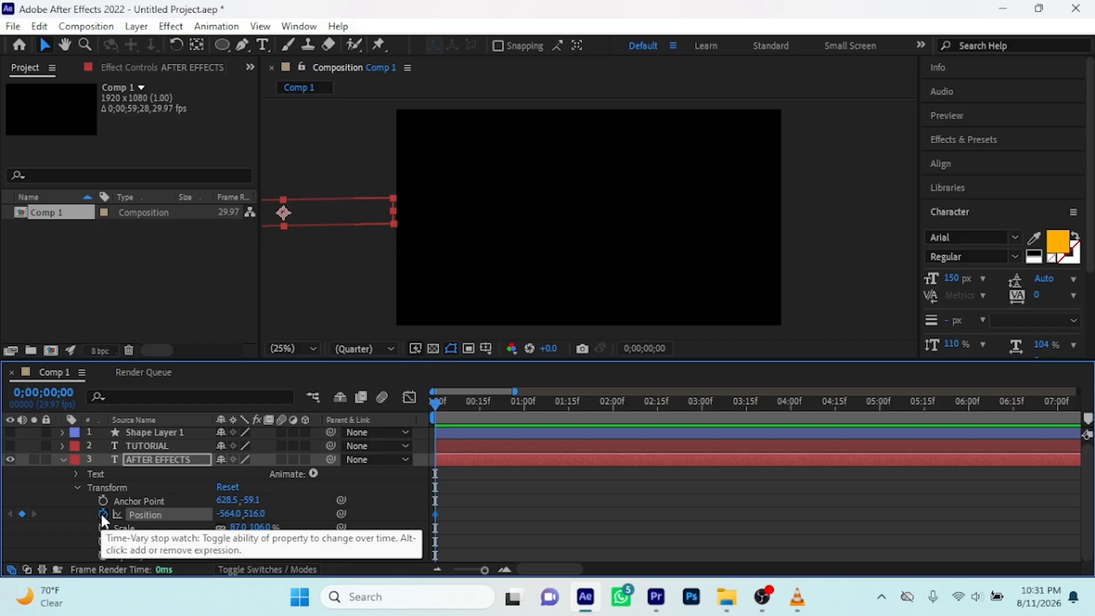
# Set the AFTER EFFECTS layer's Position to about 930, 516 at 0;00;00;04 and add a hold keyframe with that Position at 0;00;00;10
pyautogui.moveTo(435, 405); pyautogui.dragTo(447, 408)
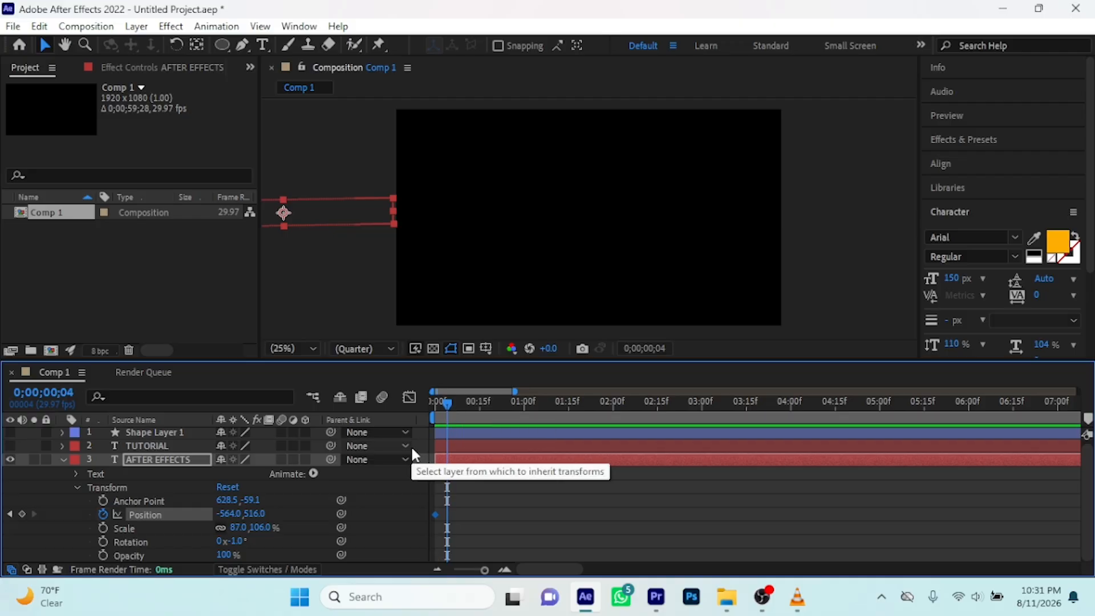
pyautogui.moveTo(231, 517); pyautogui.dragTo(901, 452)
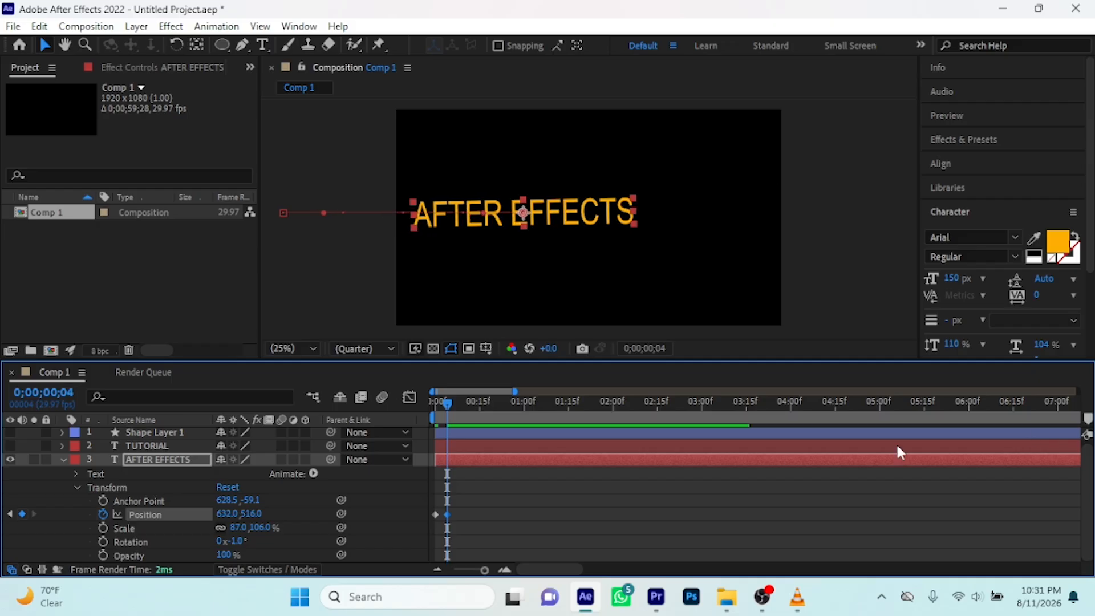
pyautogui.moveTo(231, 513); pyautogui.dragTo(448, 503)
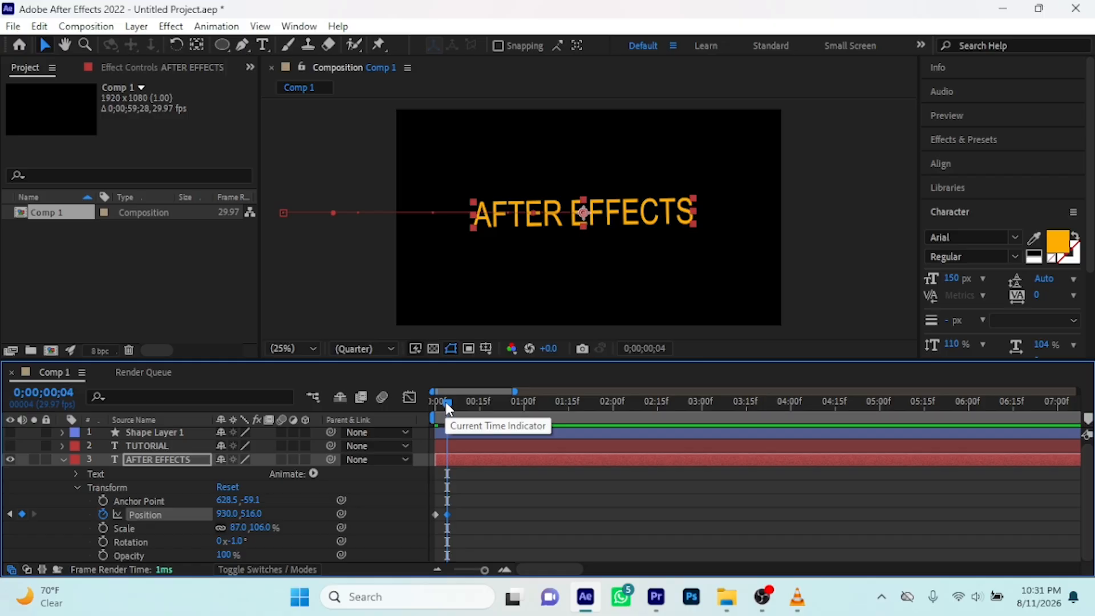
pyautogui.moveTo(446, 403); pyautogui.dragTo(467, 403)
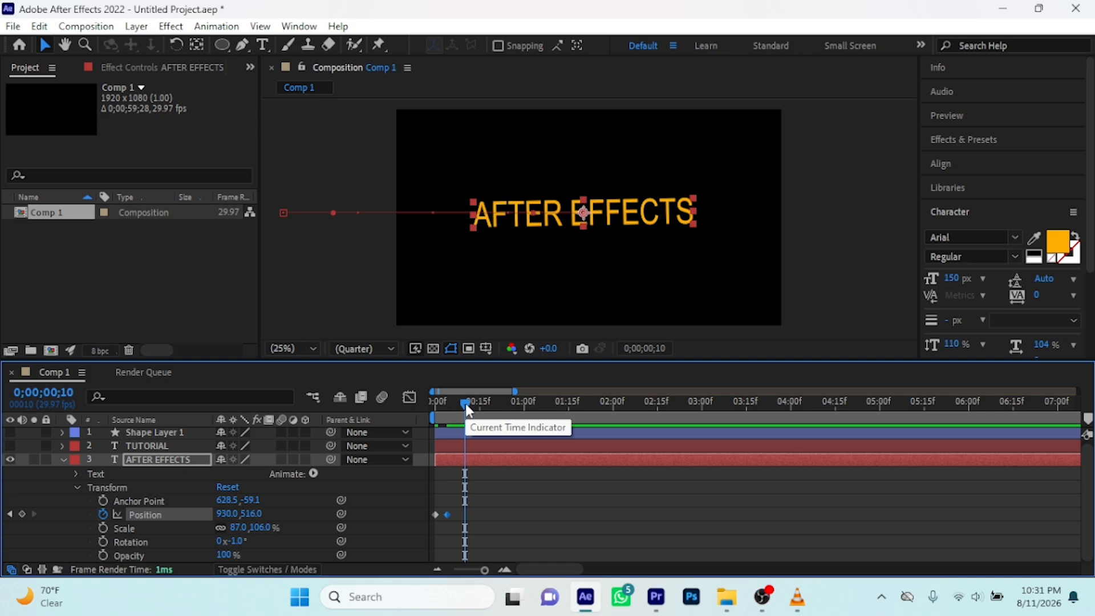
pyautogui.hotkey('alt', 'shift', 'p')
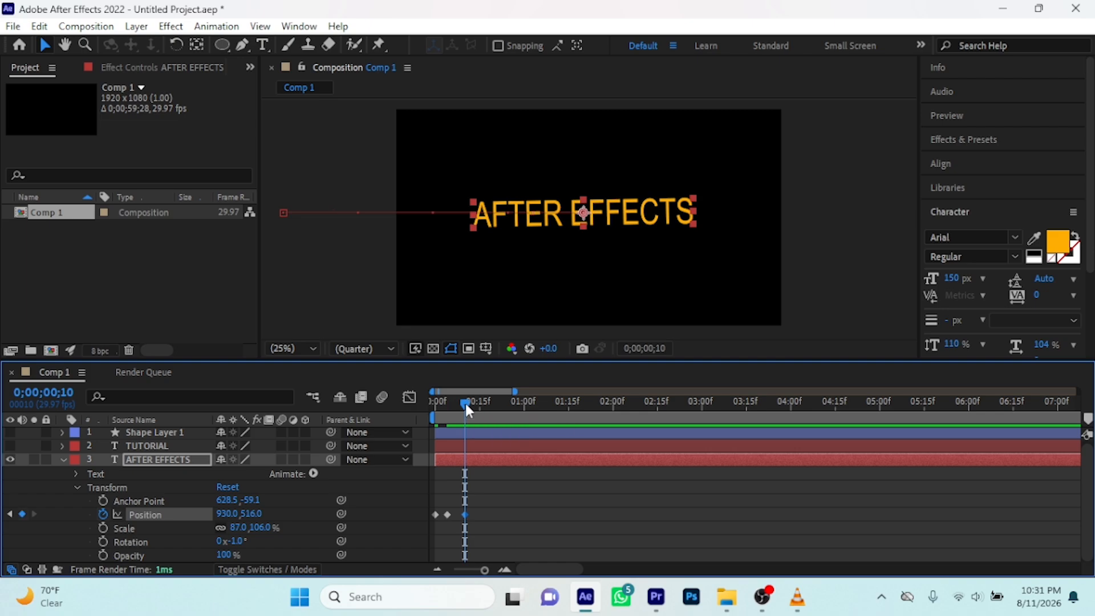
# Set the AFTER EFFECTS layer's Position to about 2529, 516 at 0;00;00;14 so the text leaves the frame's right edge
pyautogui.moveTo(467, 402); pyautogui.dragTo(475, 402)
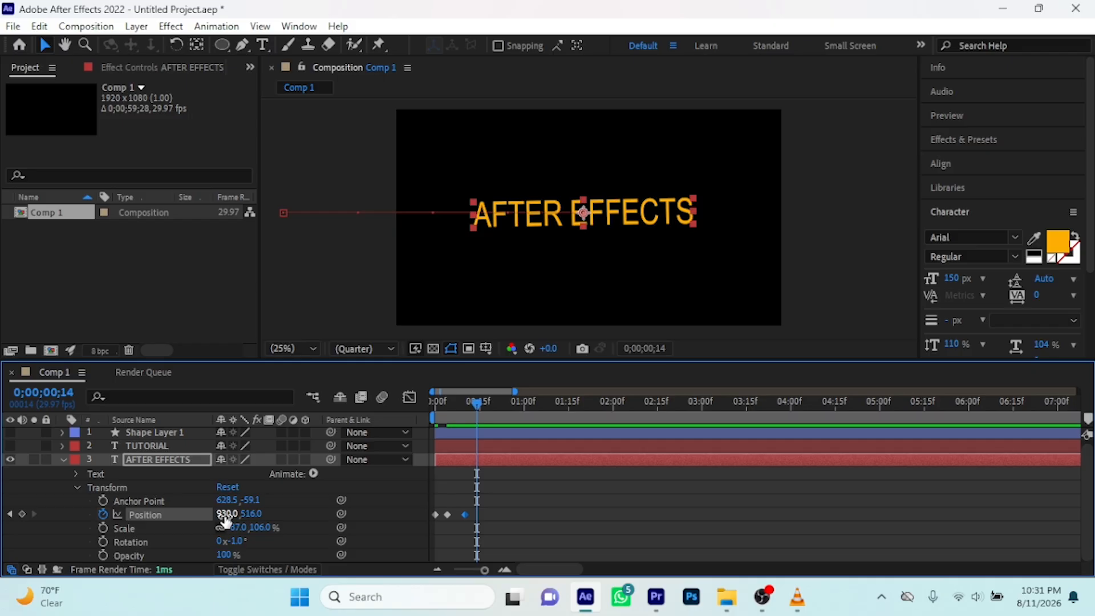
pyautogui.moveTo(225, 517); pyautogui.dragTo(760, 465)
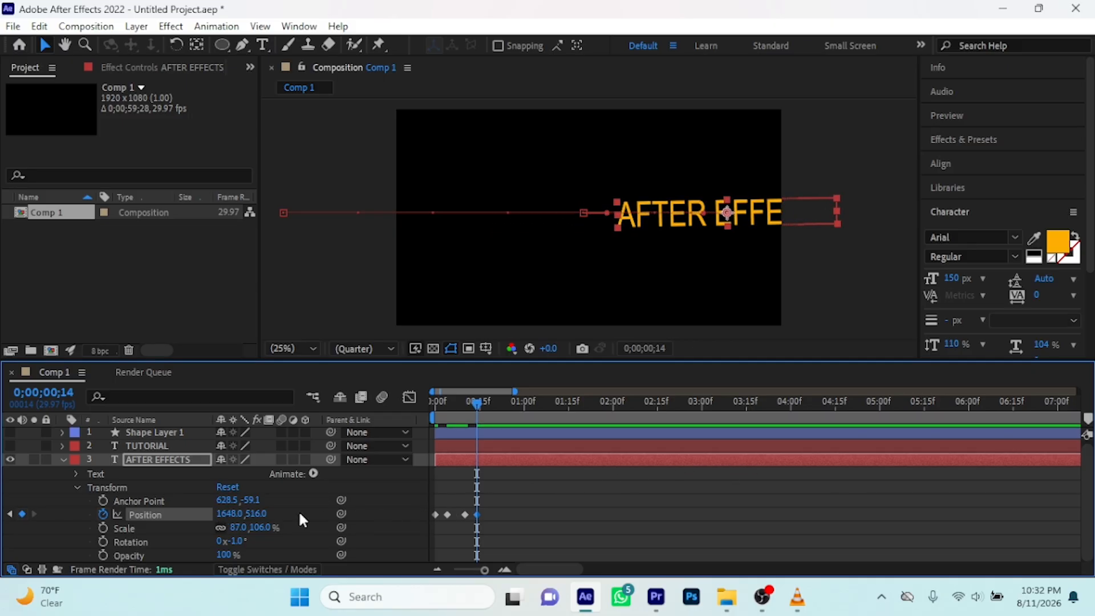
pyautogui.moveTo(253, 510); pyautogui.dragTo(443, 502)
pyautogui.moveTo(223, 520); pyautogui.dragTo(656, 486)
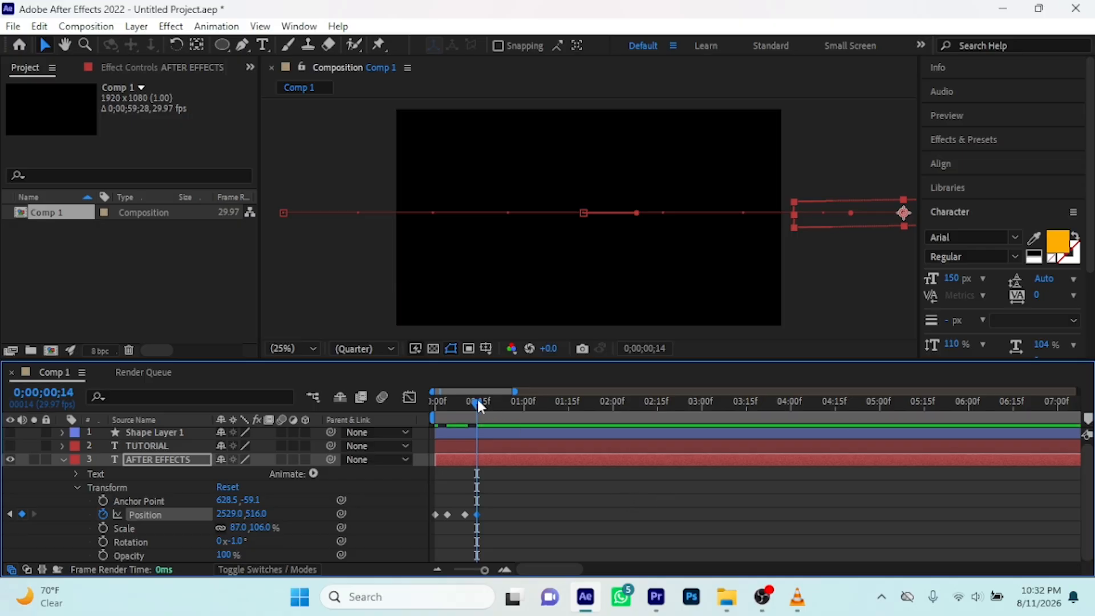
# Play the fast four-keyframe animation twice from 0 seconds to check its speed
pyautogui.moveTo(477, 397); pyautogui.dragTo(395, 419)
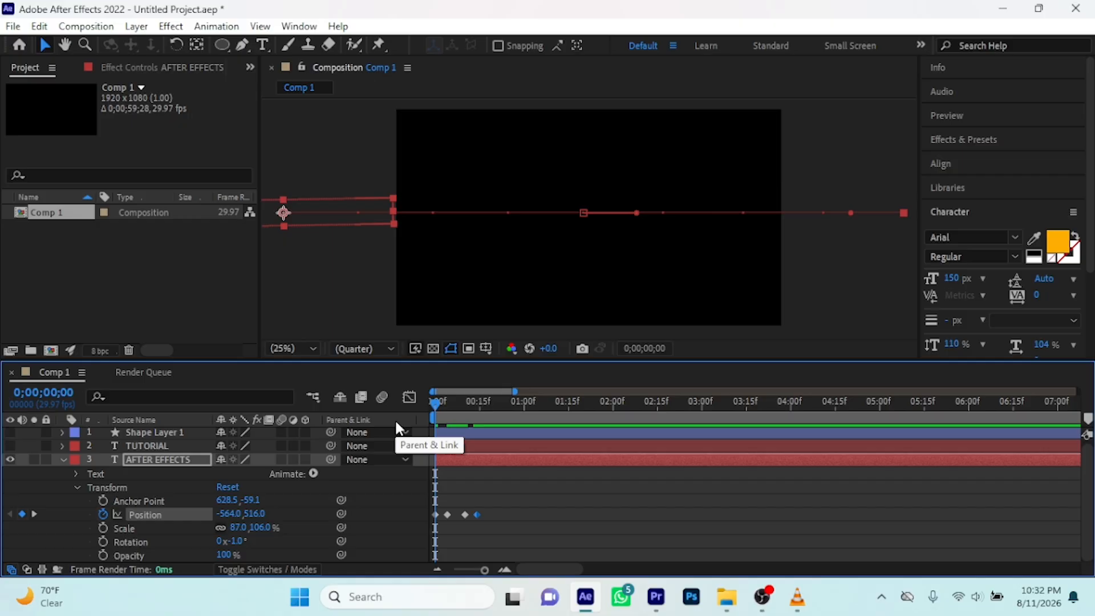
pyautogui.press('space')
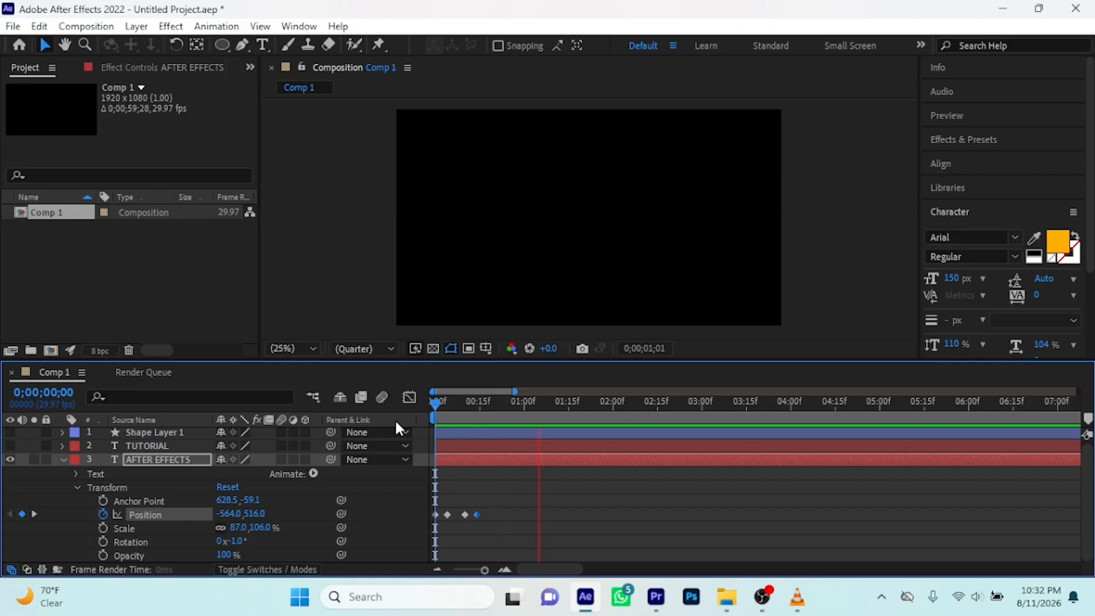
pyautogui.press('space')
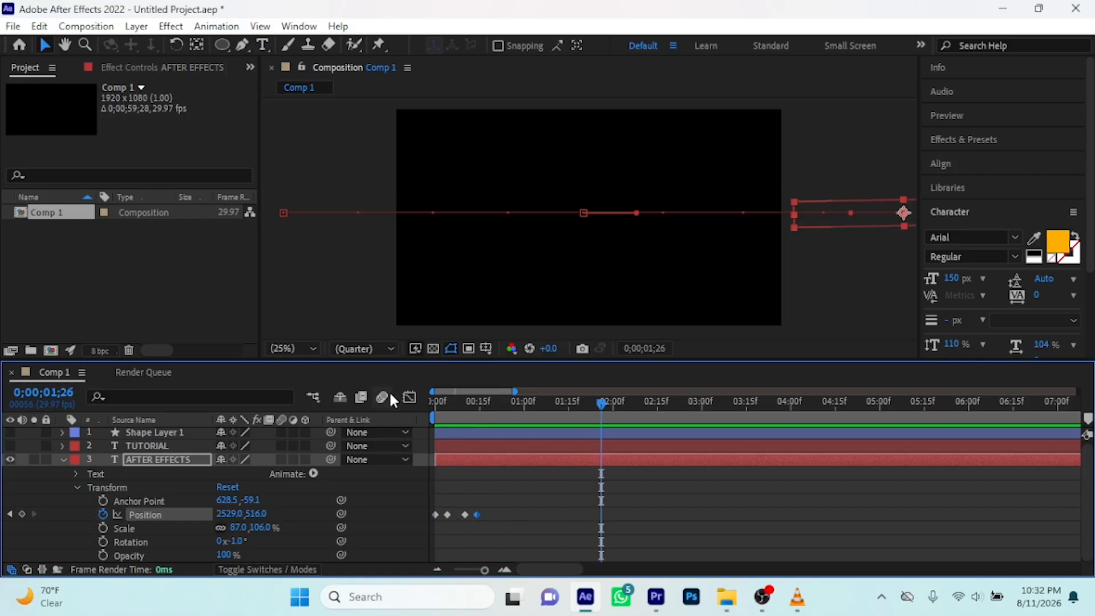
pyautogui.moveTo(598, 399); pyautogui.dragTo(434, 423)
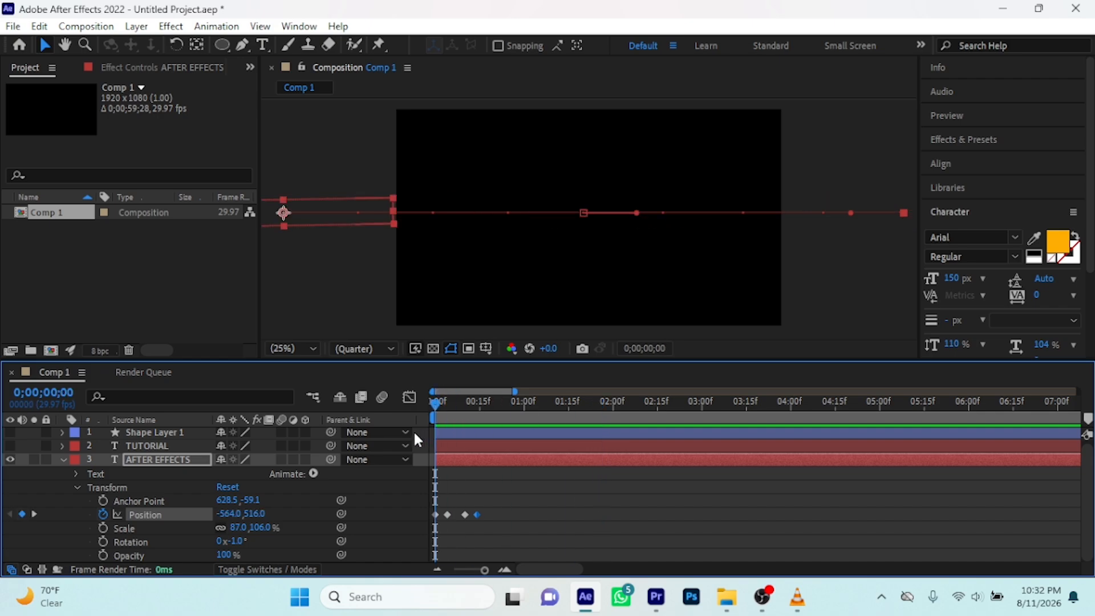
pyautogui.press('space')
pyautogui.press('space')
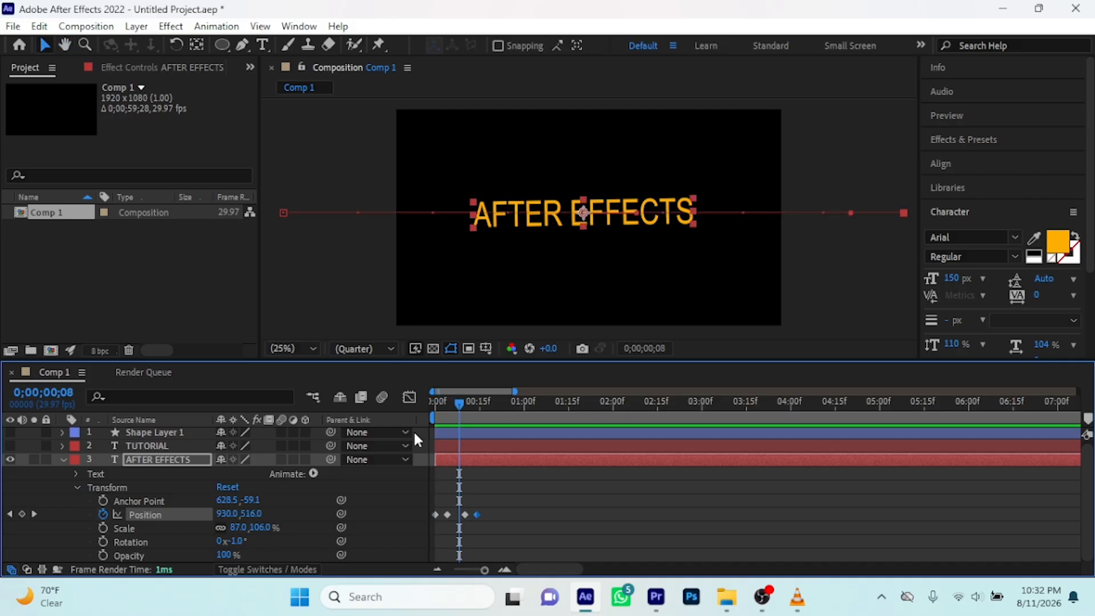
# Spread the AFTER EFFECTS layer's four Position keyframes about 10 frames apart and play the animation from 0 seconds
pyautogui.moveTo(516, 392); pyautogui.dragTo(556, 391)
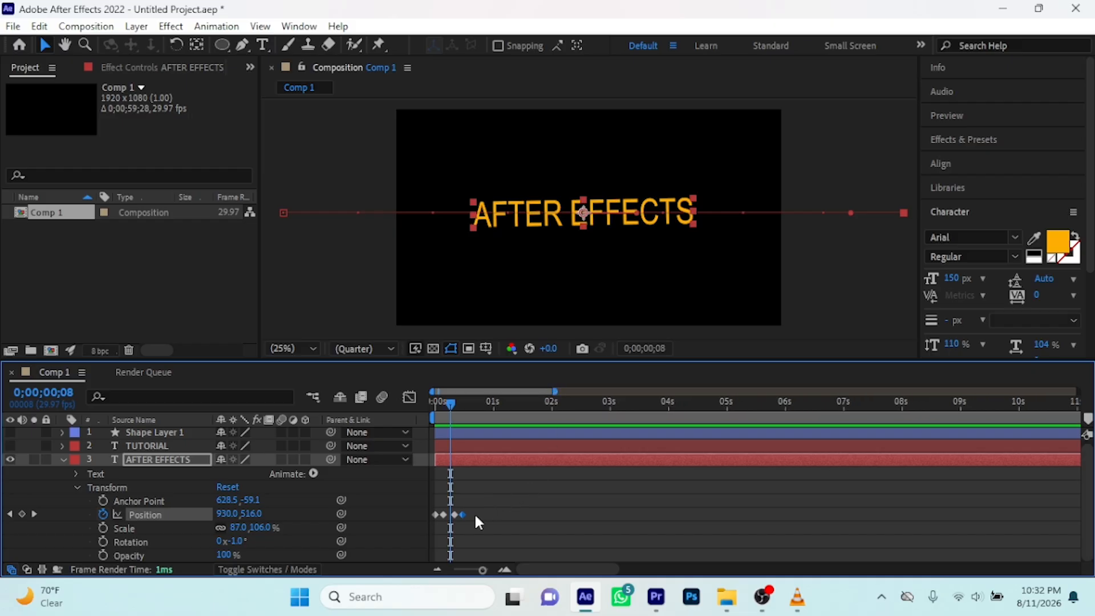
pyautogui.moveTo(486, 512)
pyautogui.mouseDown()
pyautogui.moveTo(451, 515)
pyautogui.moveTo(474, 517)
pyautogui.mouseUp()
pyautogui.moveTo(450, 403); pyautogui.dragTo(406, 407)
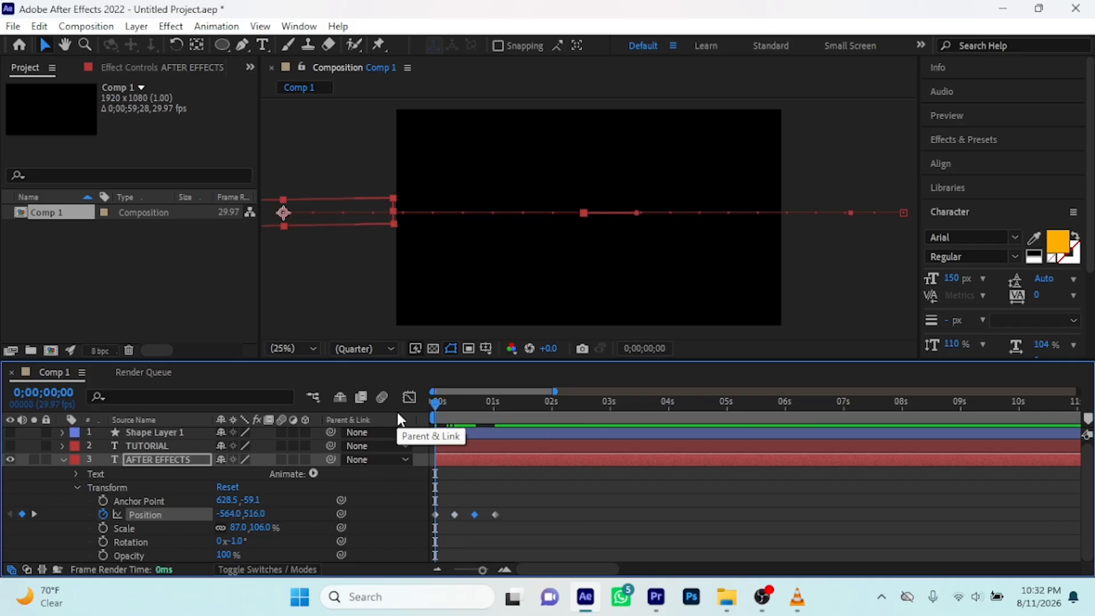
pyautogui.press('space')
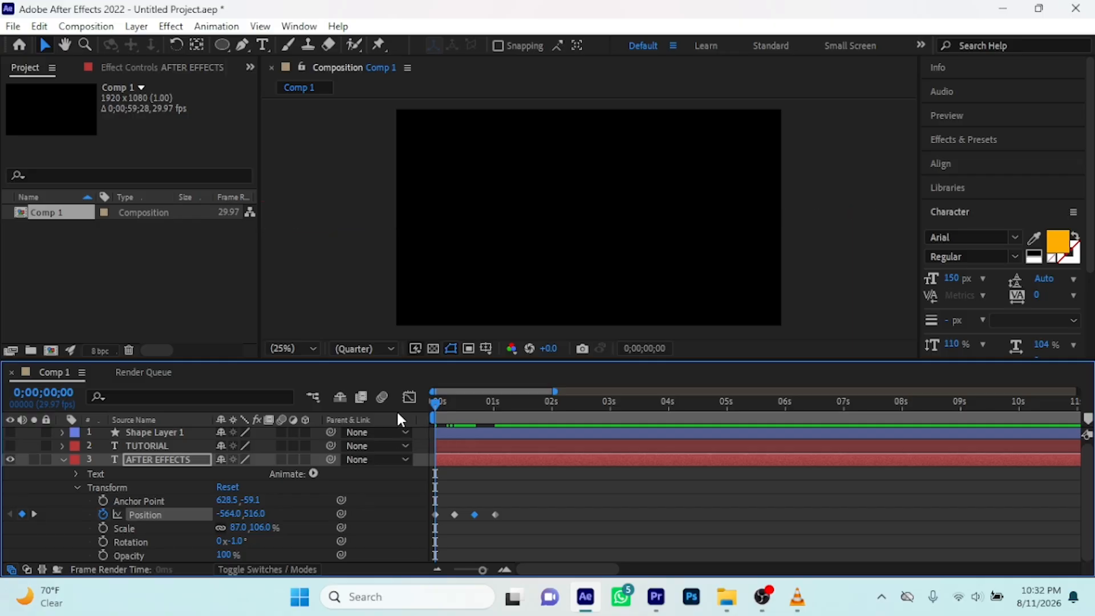
pyautogui.press('space')
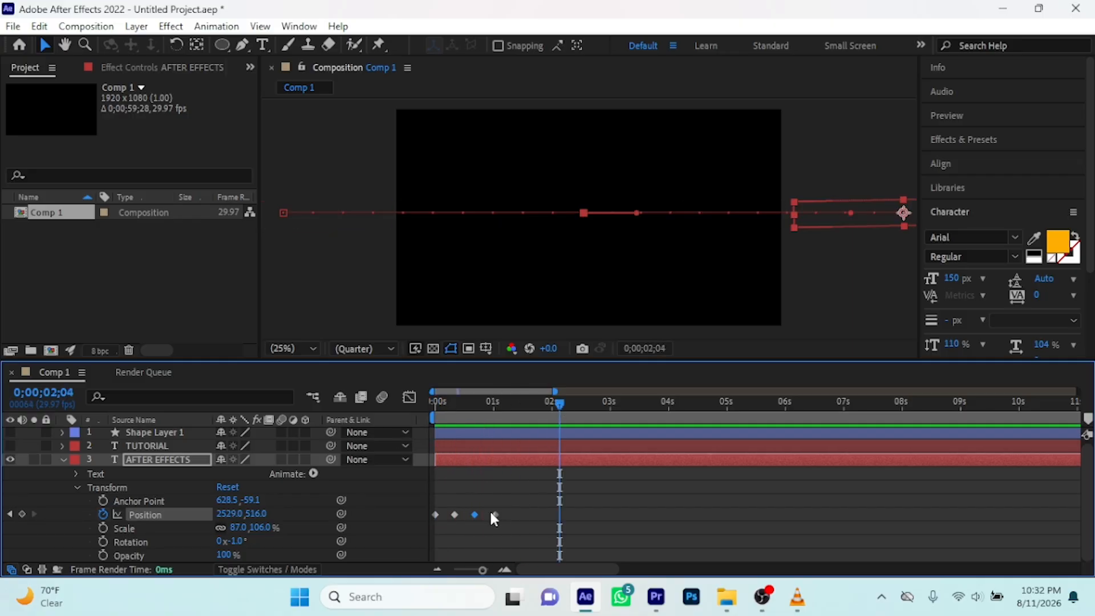
# Lengthen the text's hold by moving the fourth Position keyframe to about 2.1 seconds and the third to about 1.7 seconds
pyautogui.moveTo(495, 515); pyautogui.dragTo(559, 520)
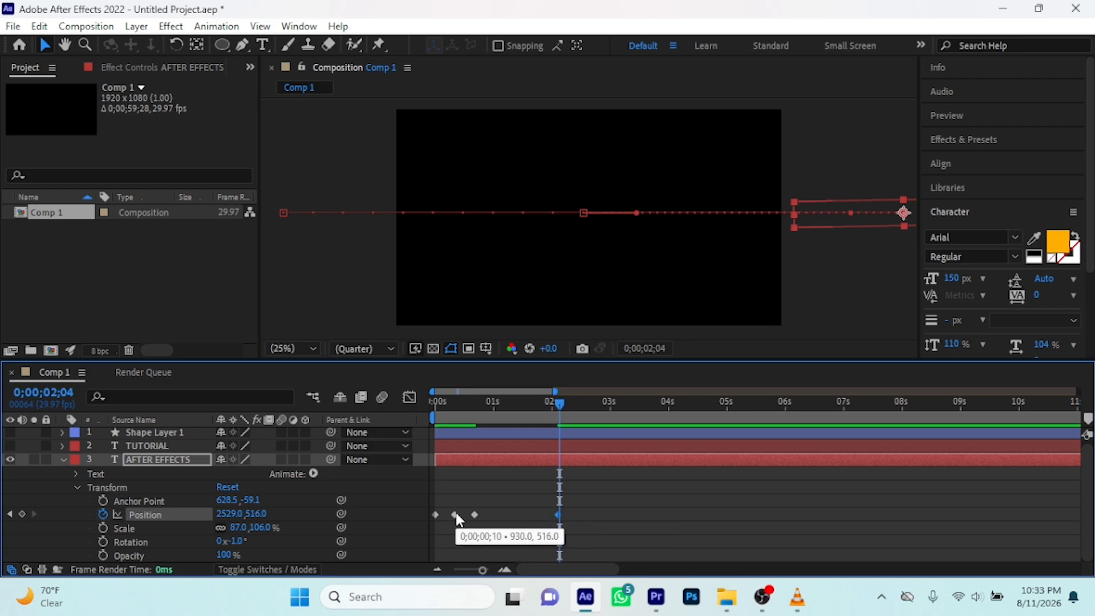
pyautogui.moveTo(475, 515); pyautogui.dragTo(538, 522)
# Play the retimed animation twice from 0 seconds to check the quick entrance, longer hold and quick exit
pyautogui.moveTo(561, 406); pyautogui.dragTo(380, 425)
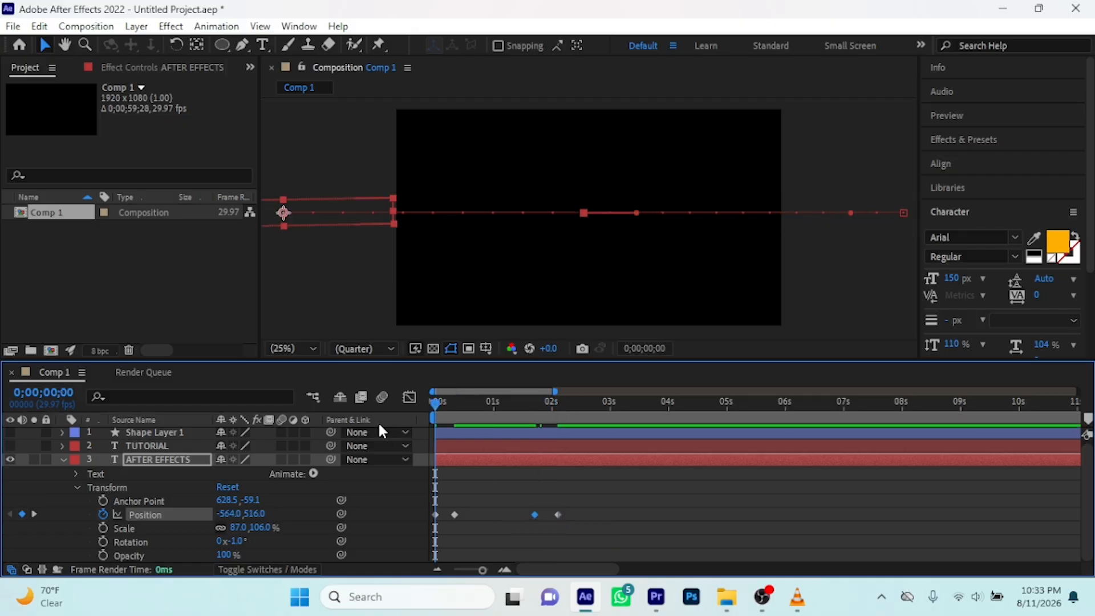
pyautogui.press('space')
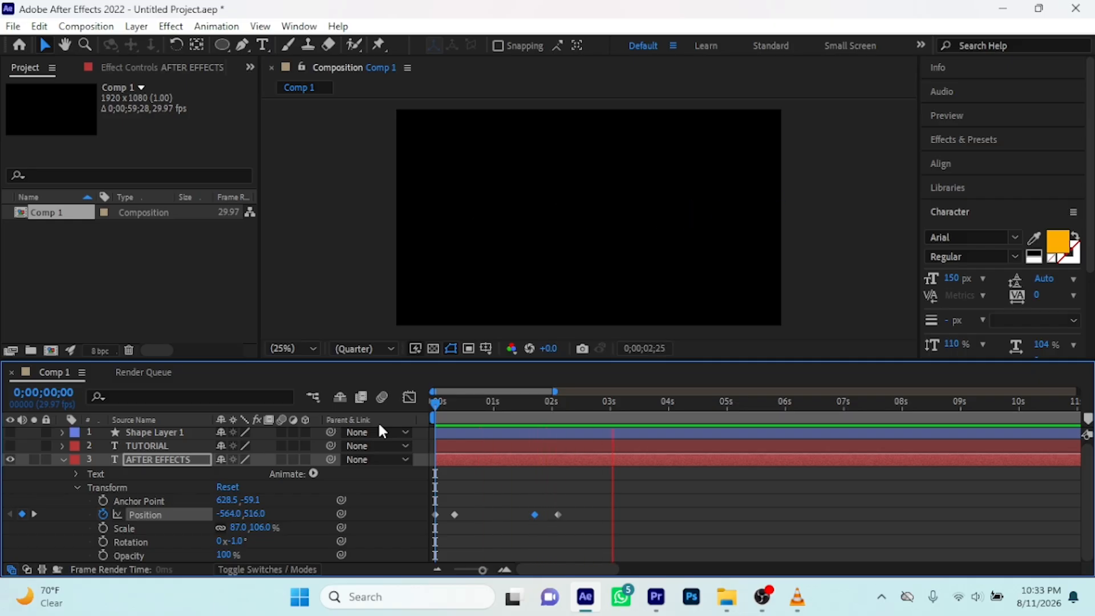
pyautogui.press('space')
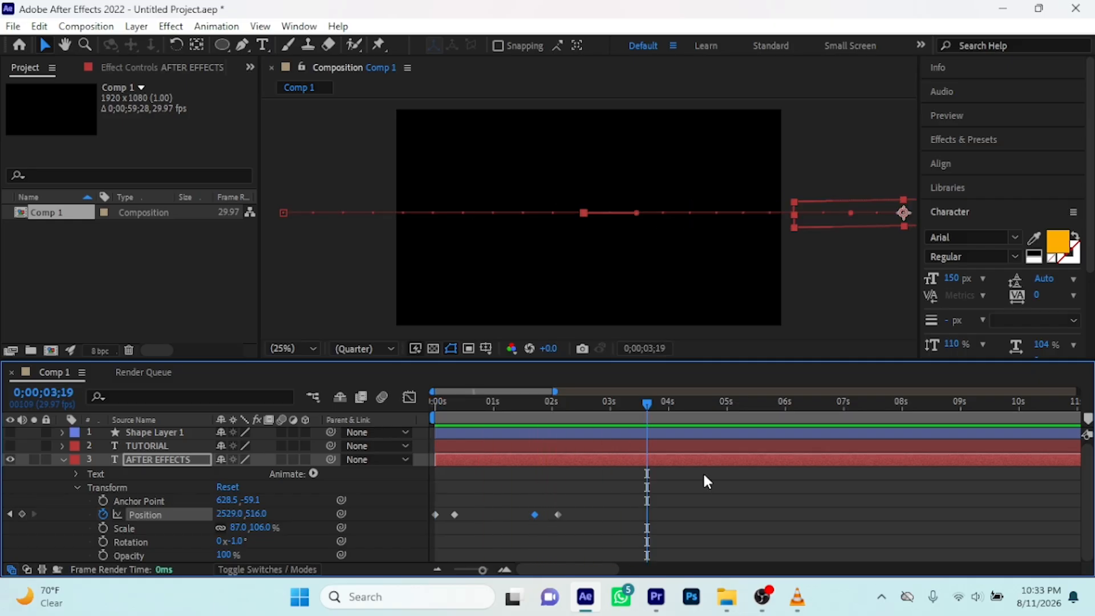
pyautogui.moveTo(644, 400); pyautogui.dragTo(251, 422)
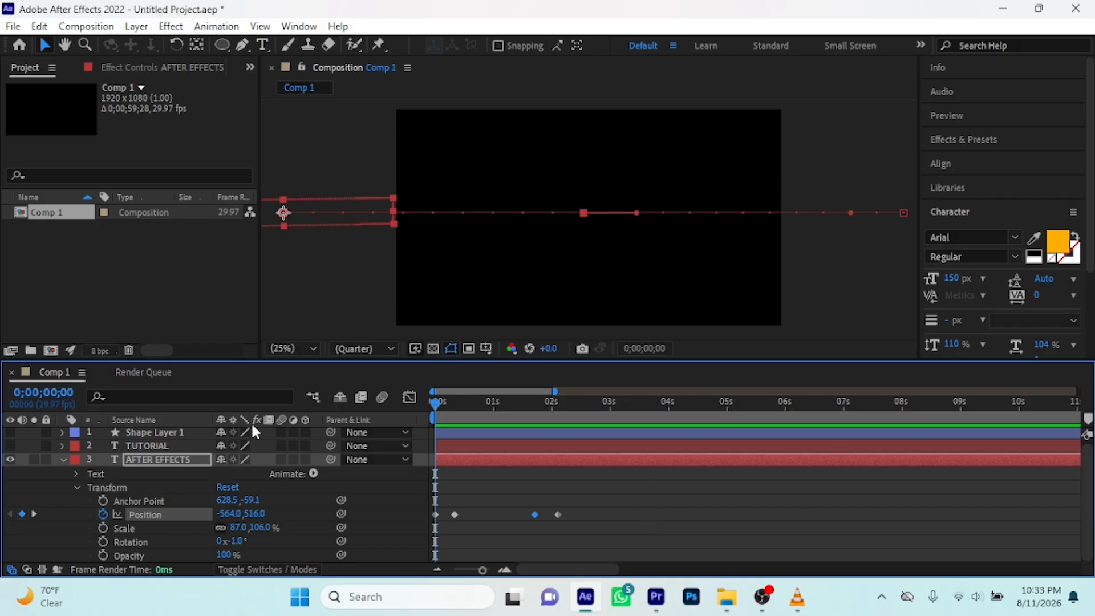
pyautogui.press('space')
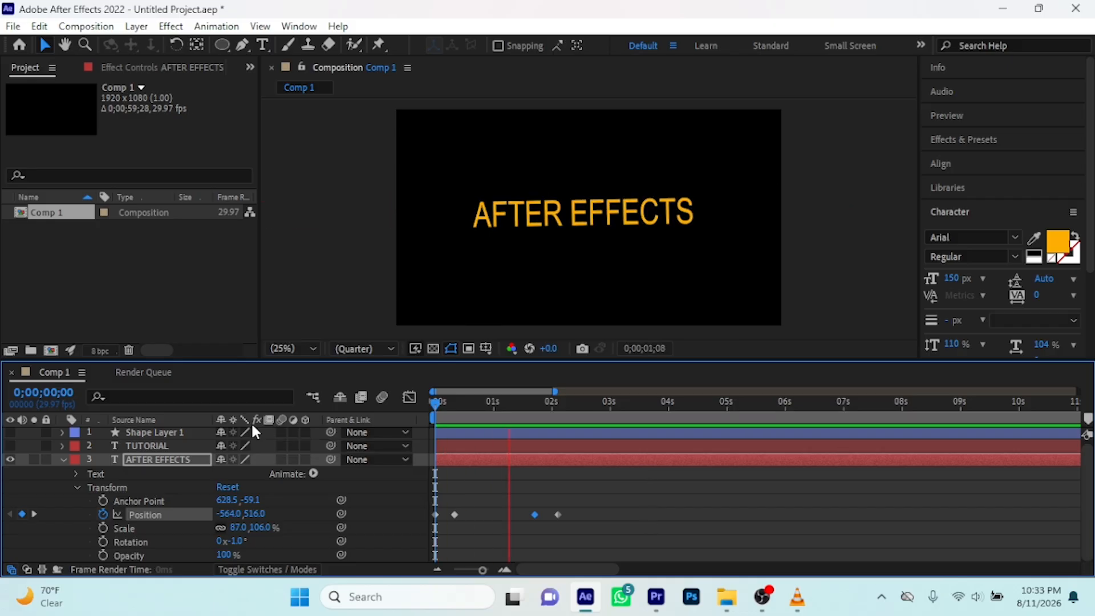
pyautogui.press('space')
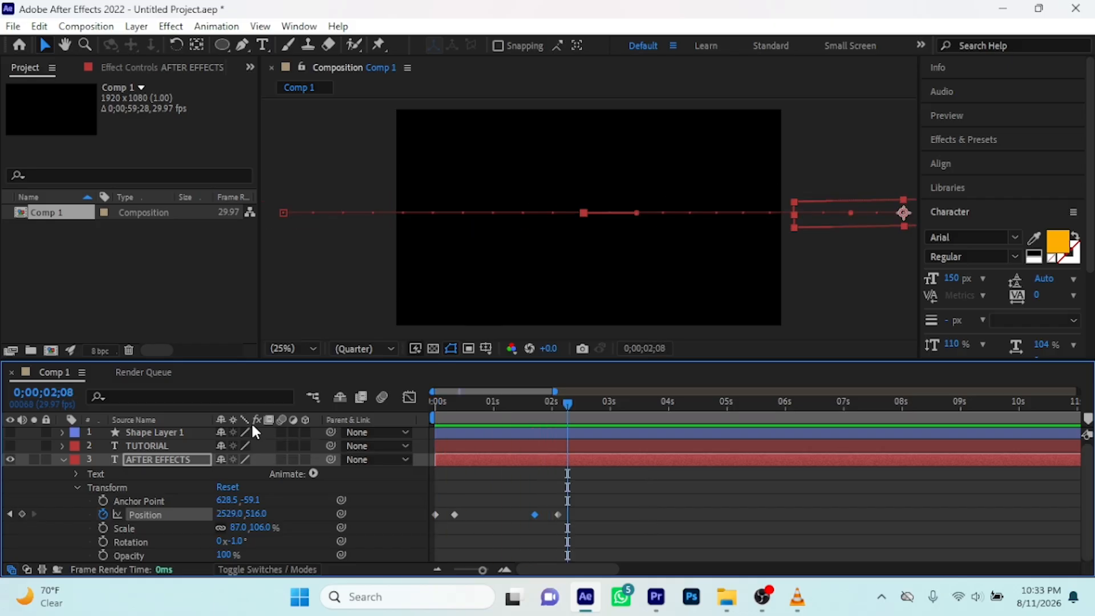
# Replay the animation from 0 seconds and stop at 0;00;00;19 with the layer's Transform properties shown
pyautogui.click(62, 462)
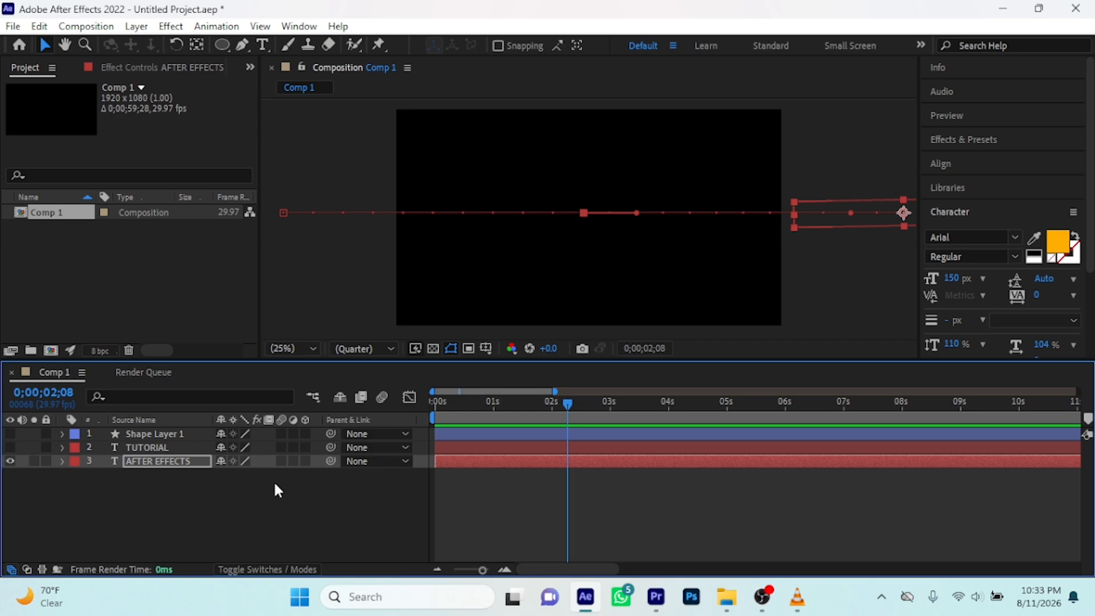
pyautogui.moveTo(565, 400); pyautogui.dragTo(362, 435)
pyautogui.click(62, 462)
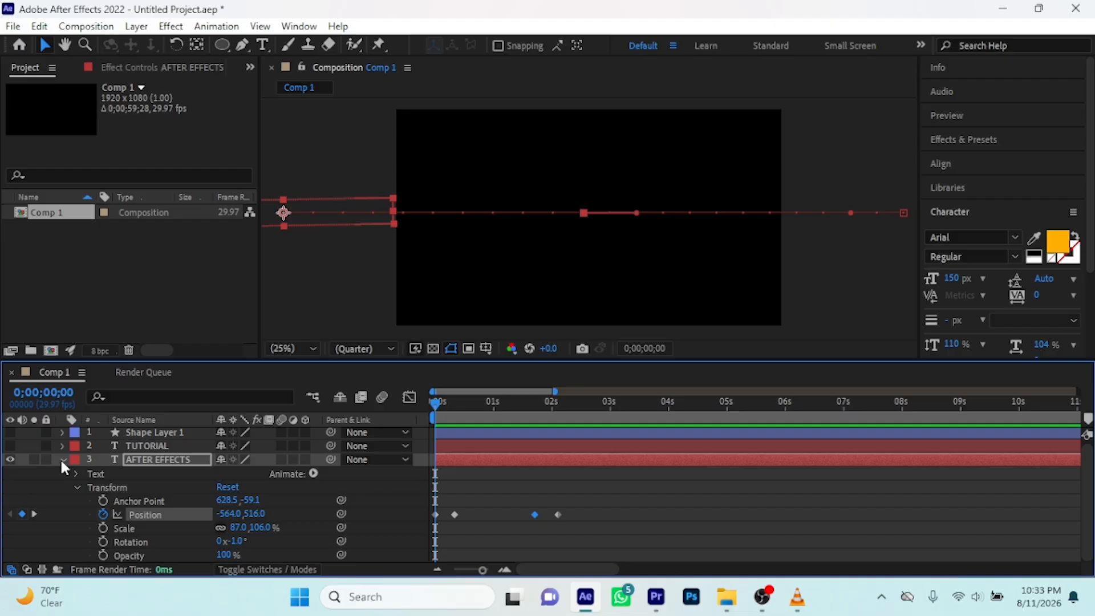
pyautogui.press('space')
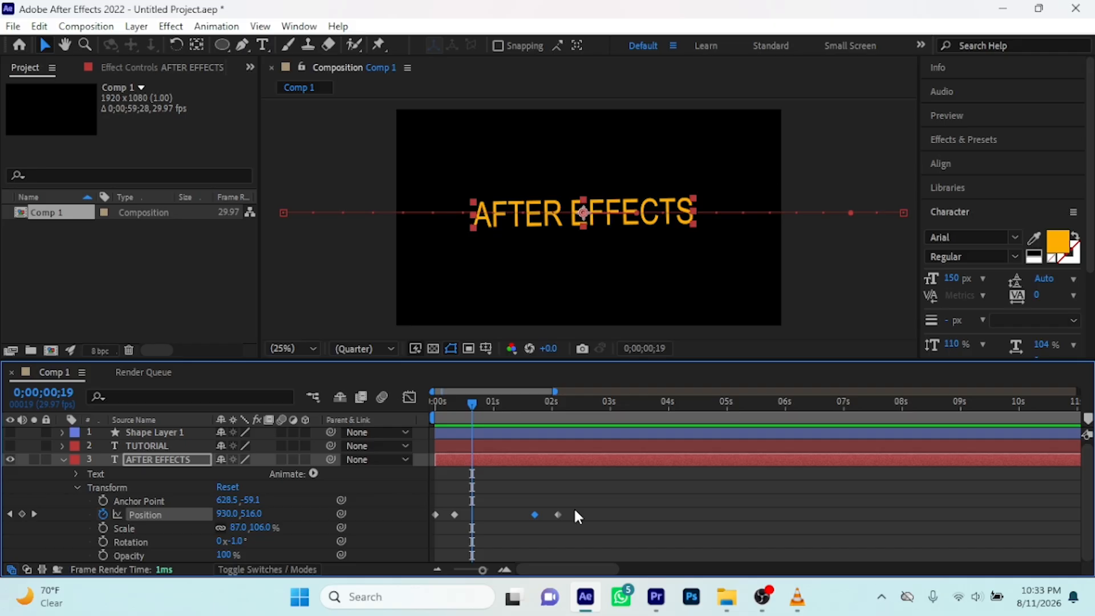
# Try Easy Ease In on the AFTER EFFECTS layer's second and third Position keyframes
pyautogui.moveTo(539, 516); pyautogui.dragTo(456, 522)
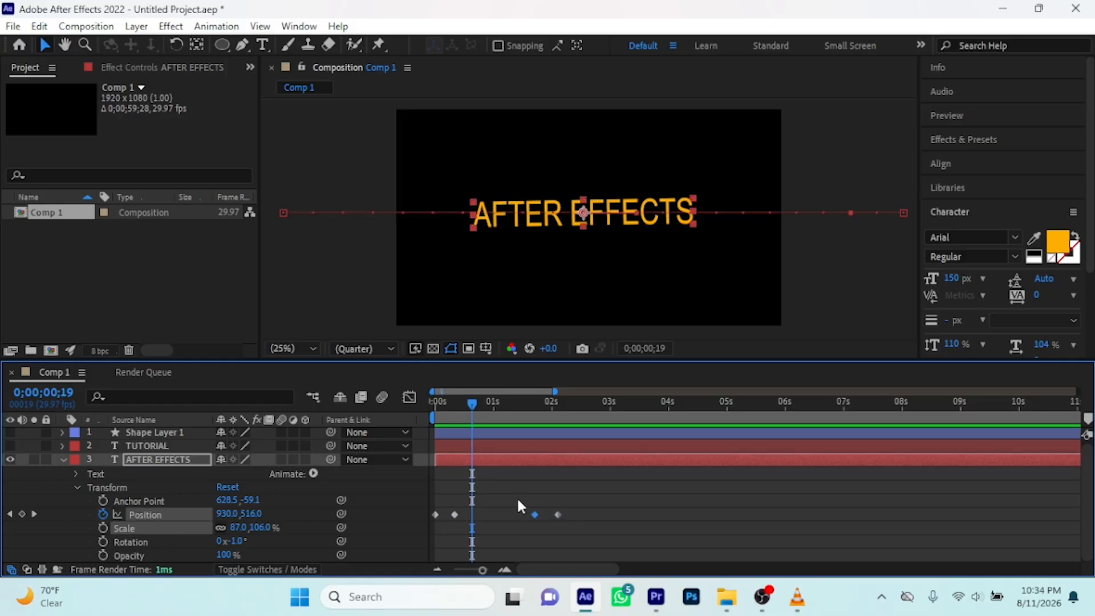
pyautogui.moveTo(537, 510); pyautogui.dragTo(454, 515)
pyautogui.rightClick(455, 513)
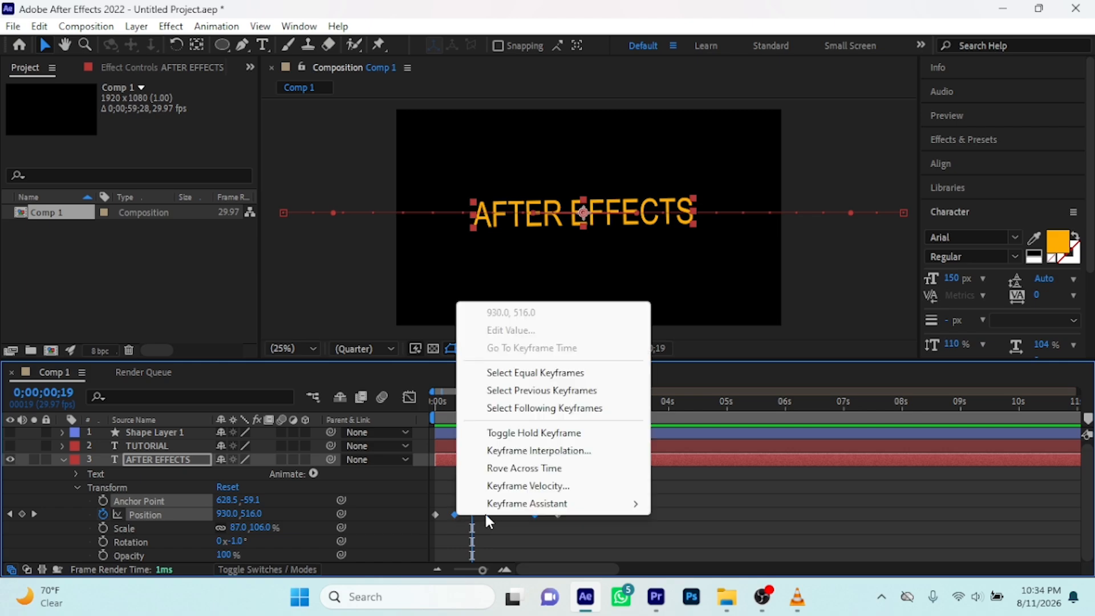
pyautogui.moveTo(553, 504)
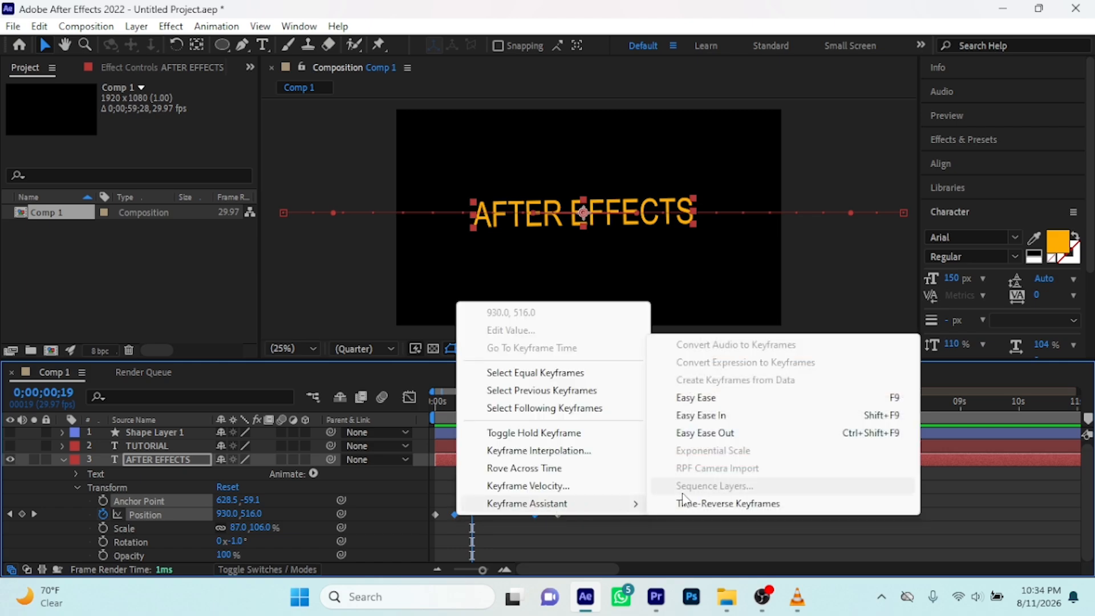
pyautogui.click(709, 423)
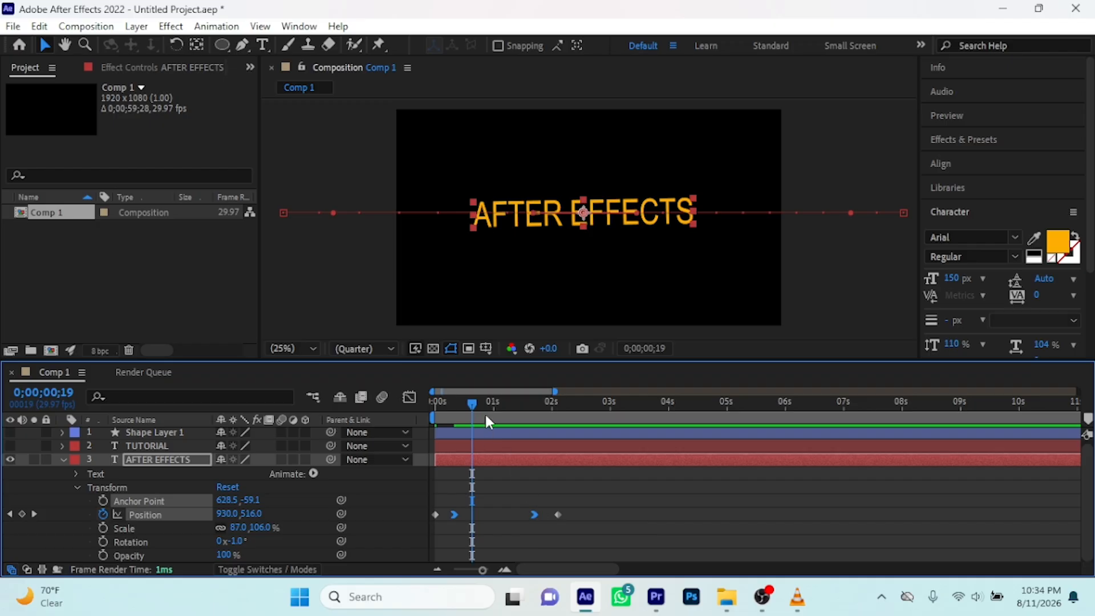
# Play the eased AFTER EFFECTS animation twice from 0 seconds to examine the text's motion
pyautogui.moveTo(470, 406); pyautogui.dragTo(406, 413)
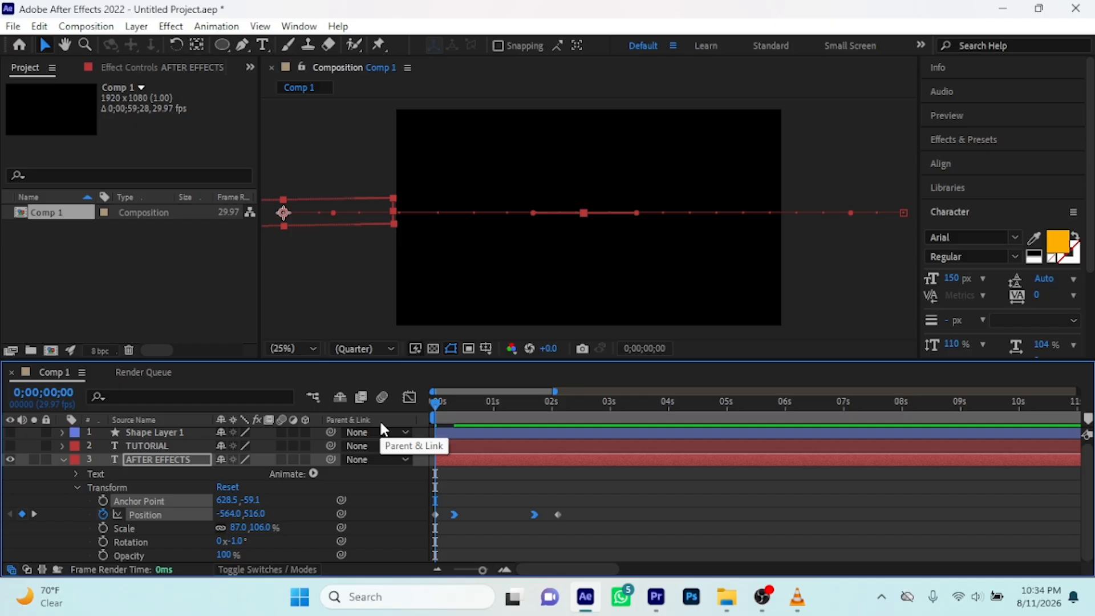
pyautogui.press('space')
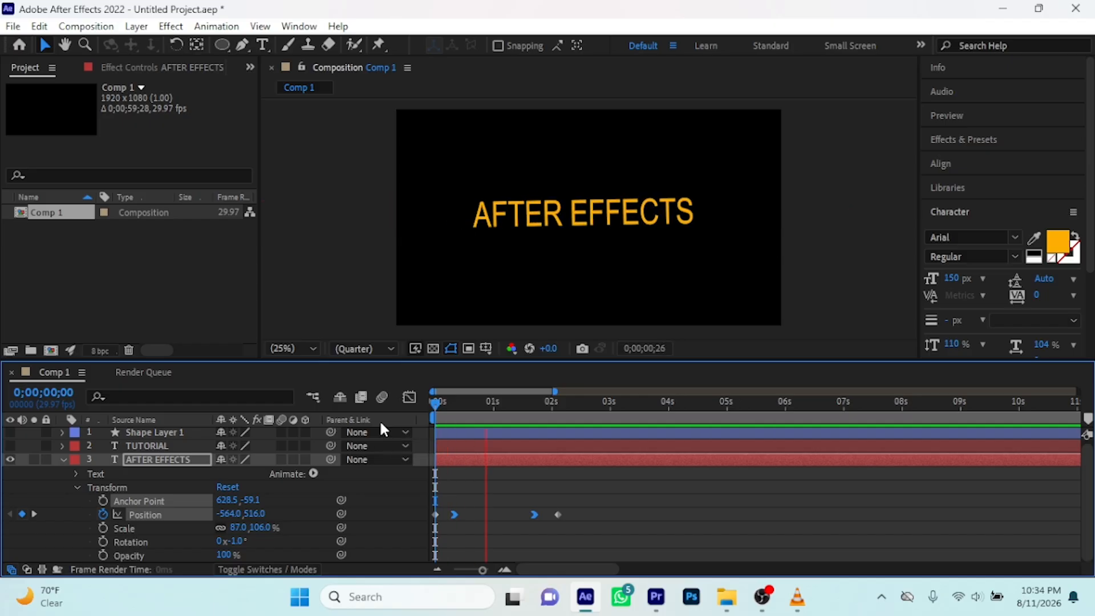
pyautogui.press('space')
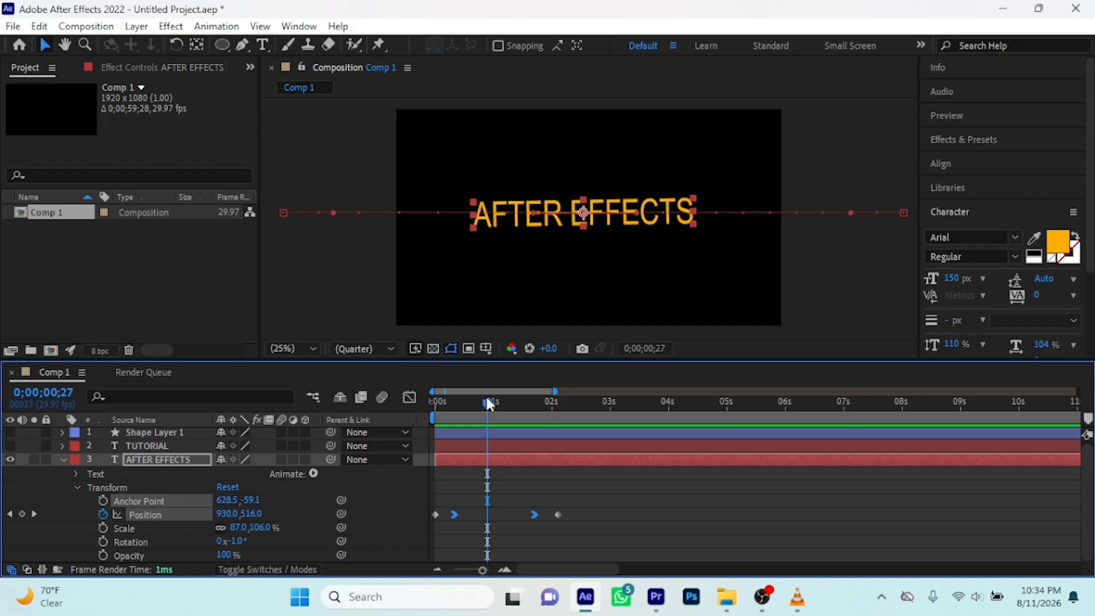
pyautogui.moveTo(485, 399); pyautogui.dragTo(374, 411)
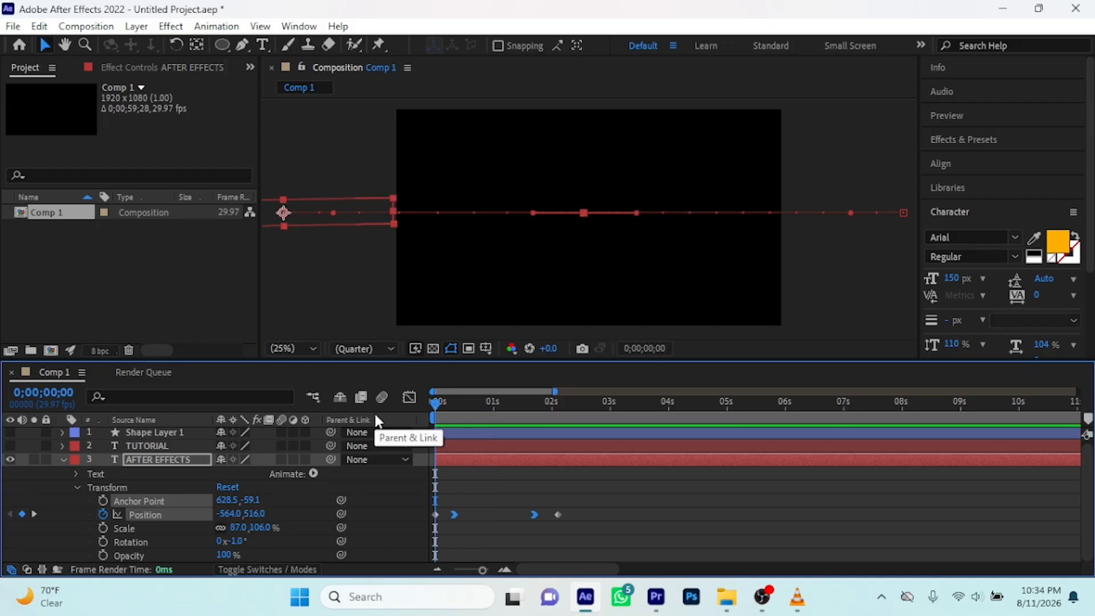
pyautogui.press('space')
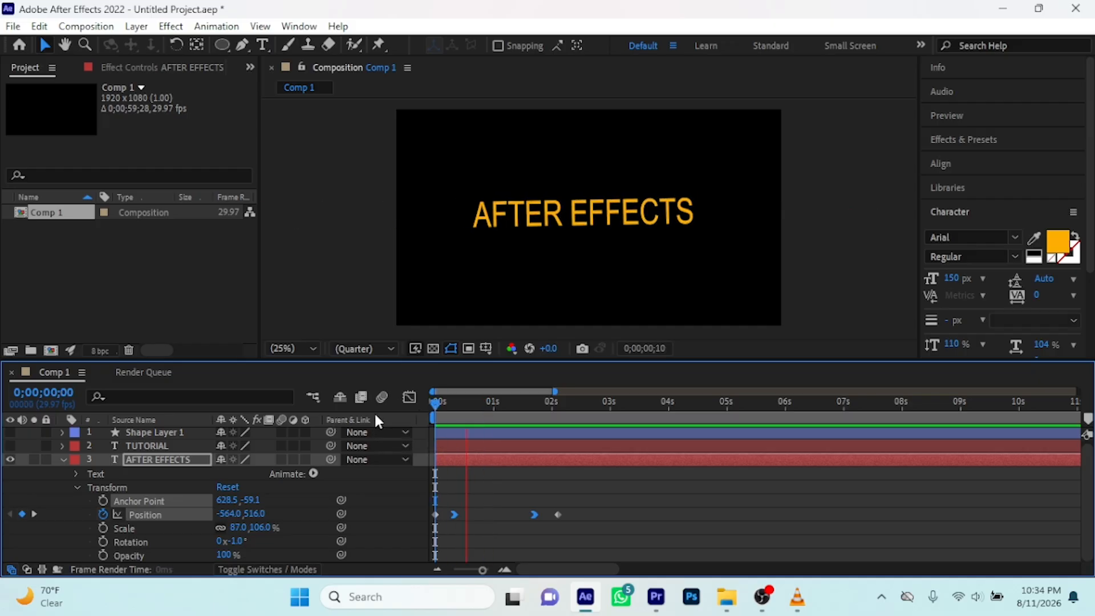
pyautogui.press('space')
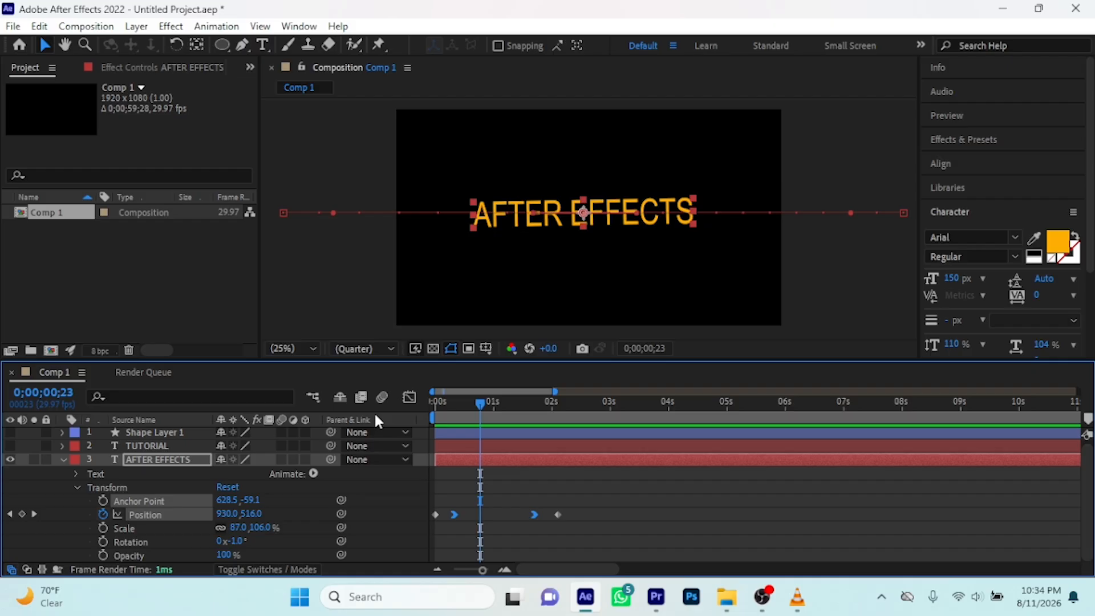
# Undo the Easy Ease In on the Position keyframes and play the uneased animation from 0 seconds for comparison
pyautogui.press('z')
pyautogui.hotkey('ctrl', 'z')
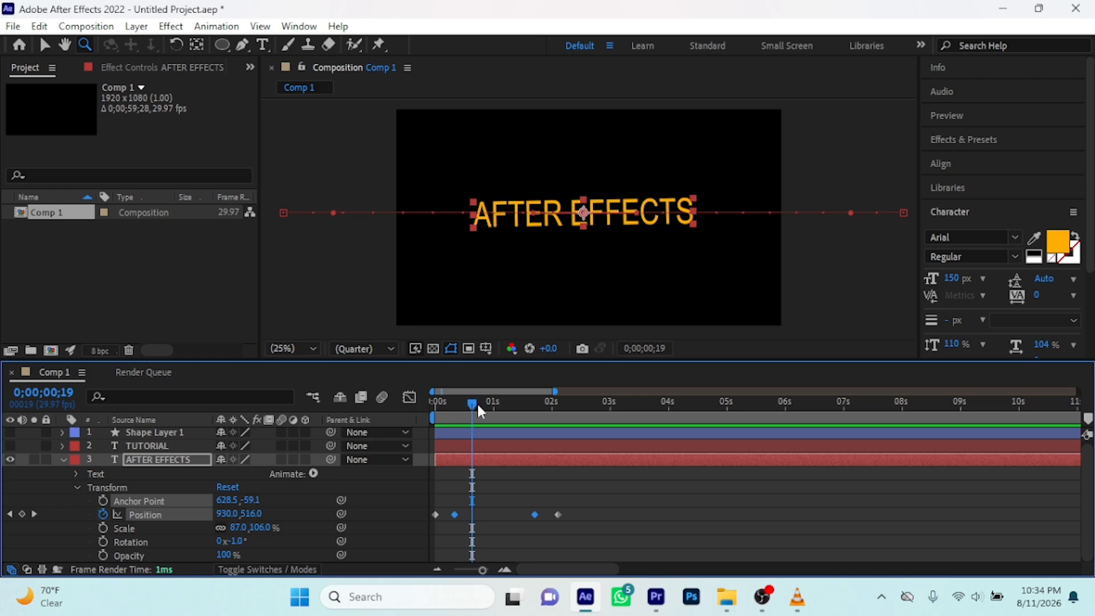
pyautogui.press('Home')
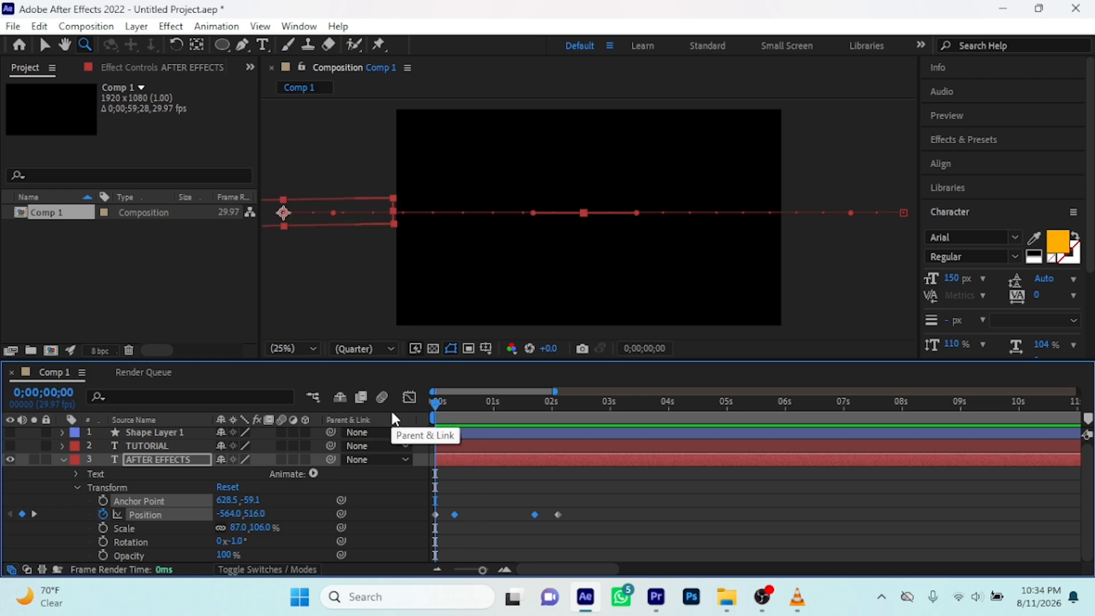
pyautogui.press('space')
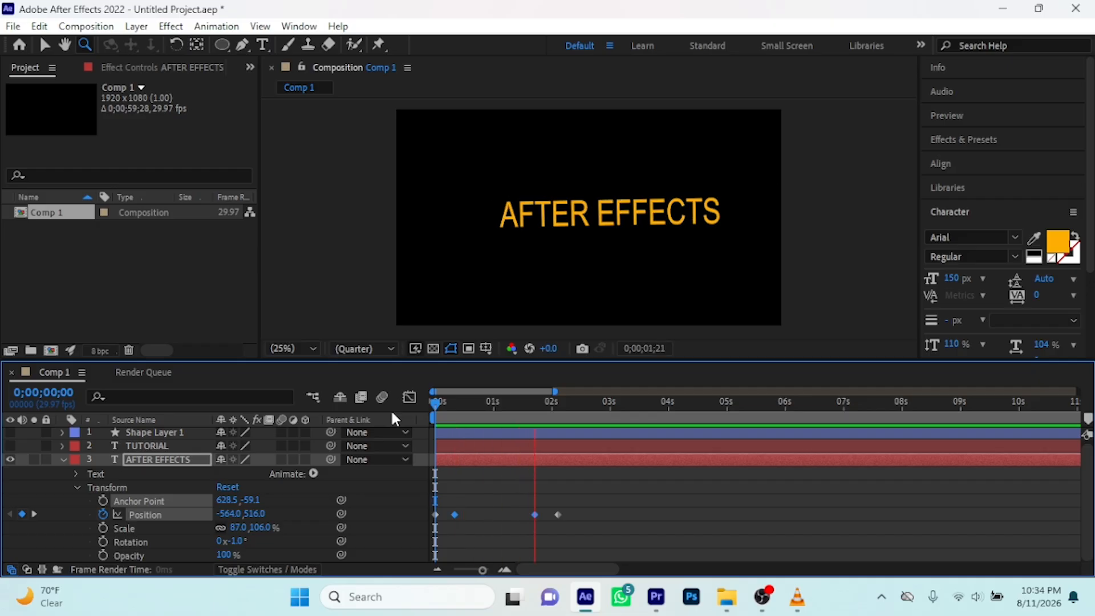
pyautogui.press('space')
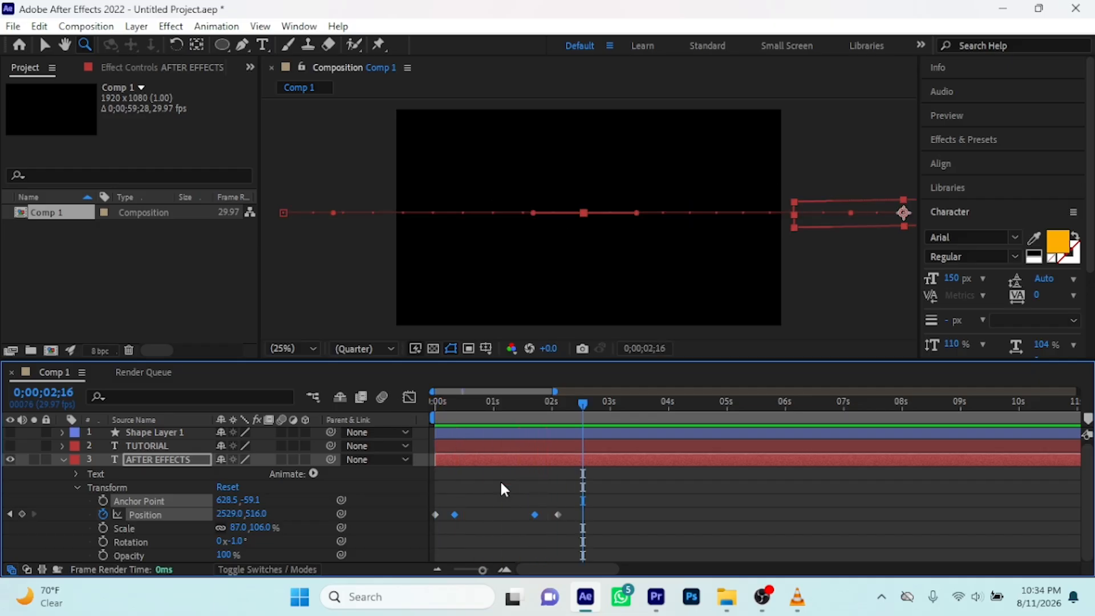
# Apply Easy Ease In to the second and third Position keyframes again and play the animation from 0 seconds
pyautogui.rightClick(534, 515)
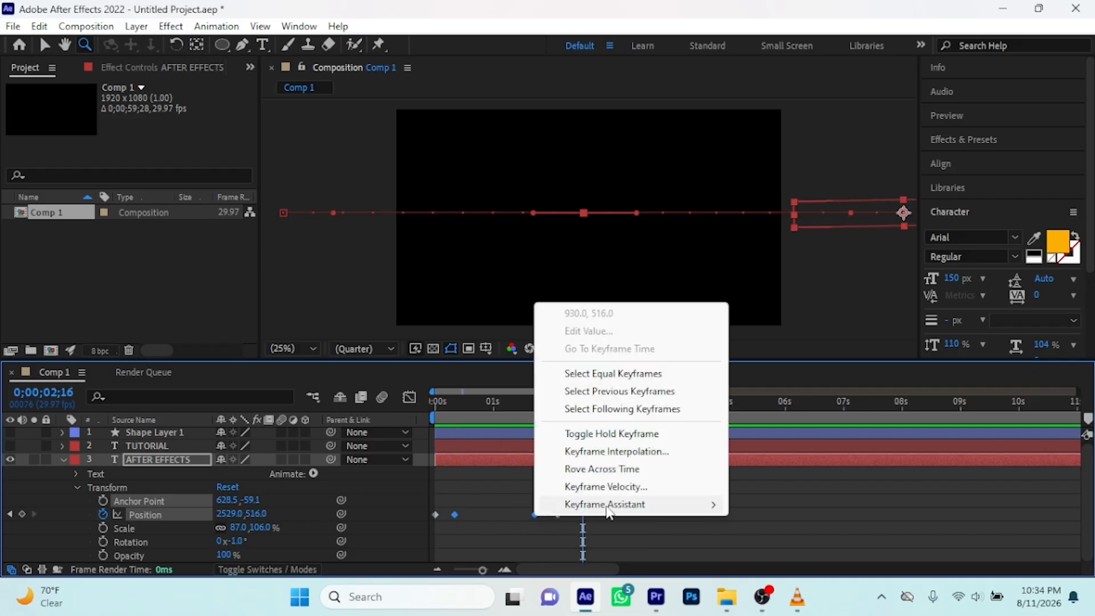
pyautogui.moveTo(608, 510)
pyautogui.click(783, 421)
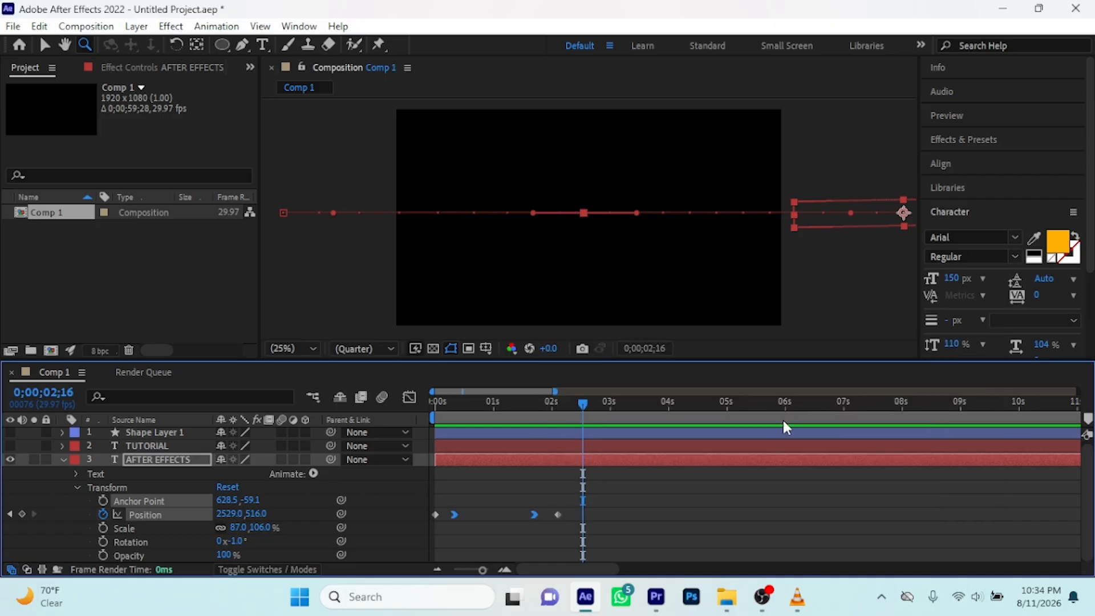
pyautogui.moveTo(581, 404); pyautogui.dragTo(372, 446)
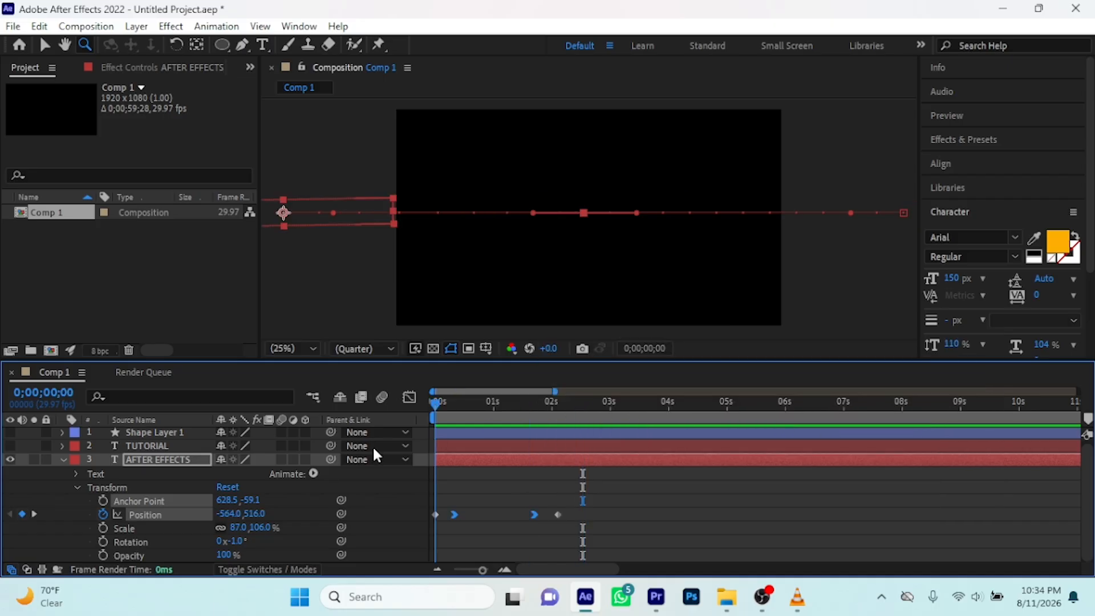
pyautogui.press('space')
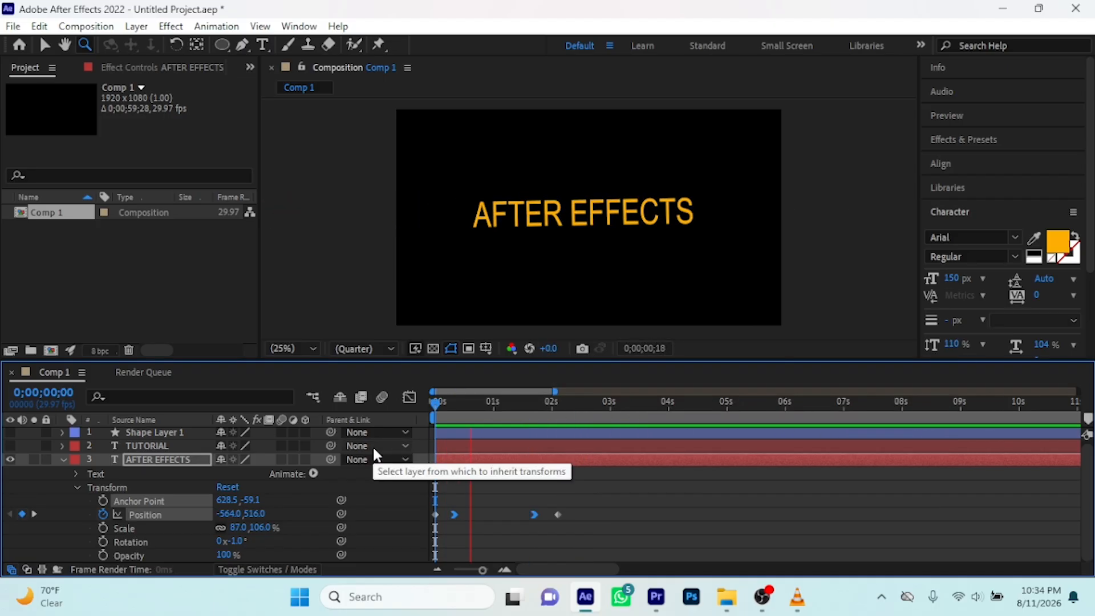
pyautogui.press('space')
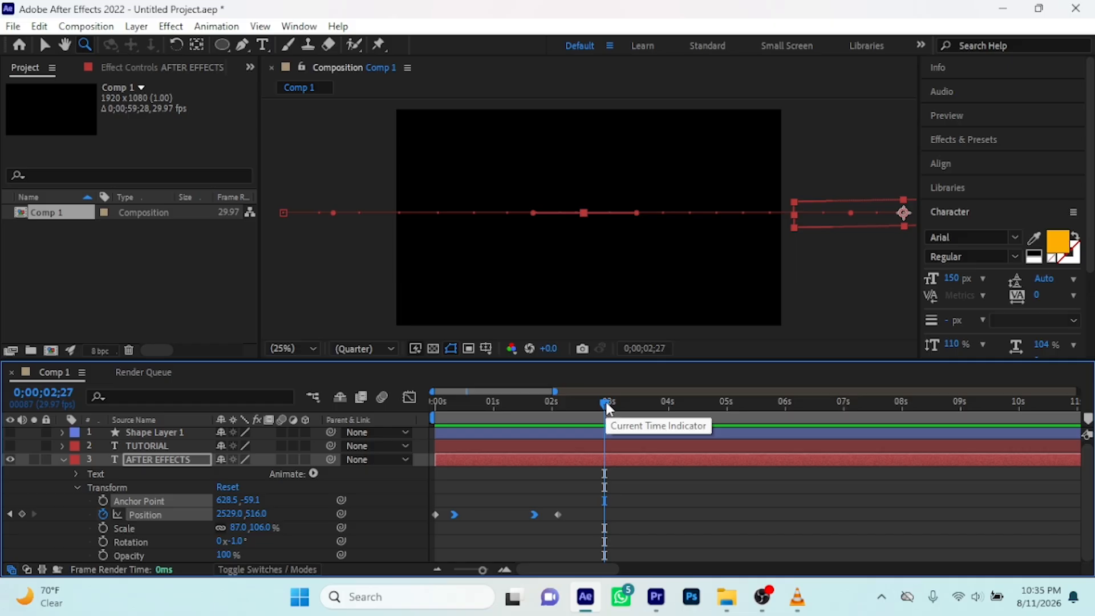
# Collapse and hide the AFTER EFFECTS layer, show the TUTORIAL layer, and return to 0 seconds with the Selection tool active
pyautogui.click(61, 462)
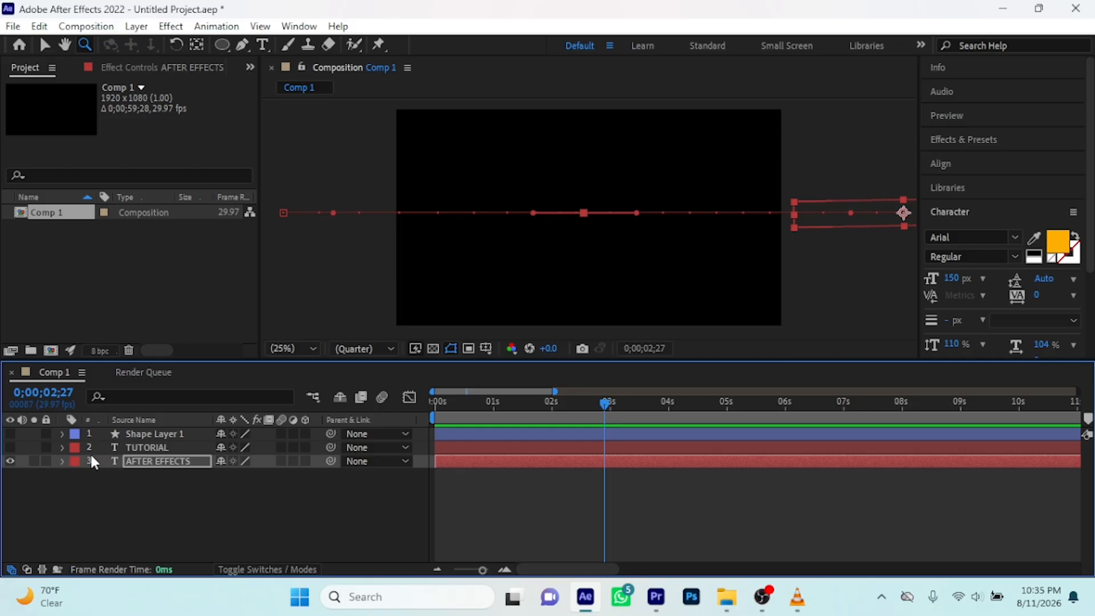
pyautogui.click(10, 447)
pyautogui.click(9, 460)
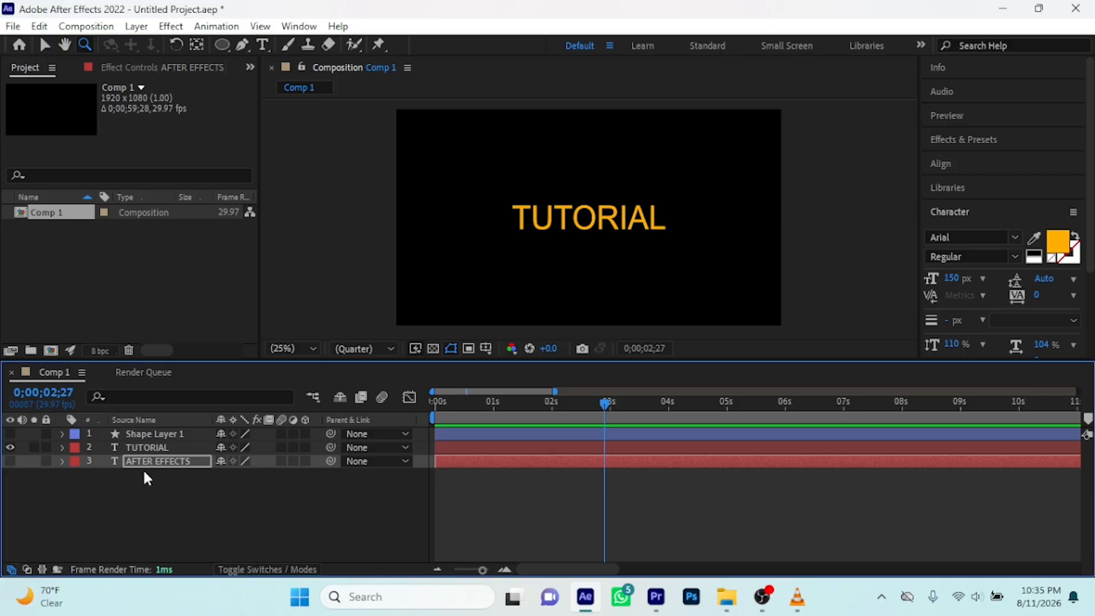
pyautogui.moveTo(606, 406); pyautogui.dragTo(425, 435)
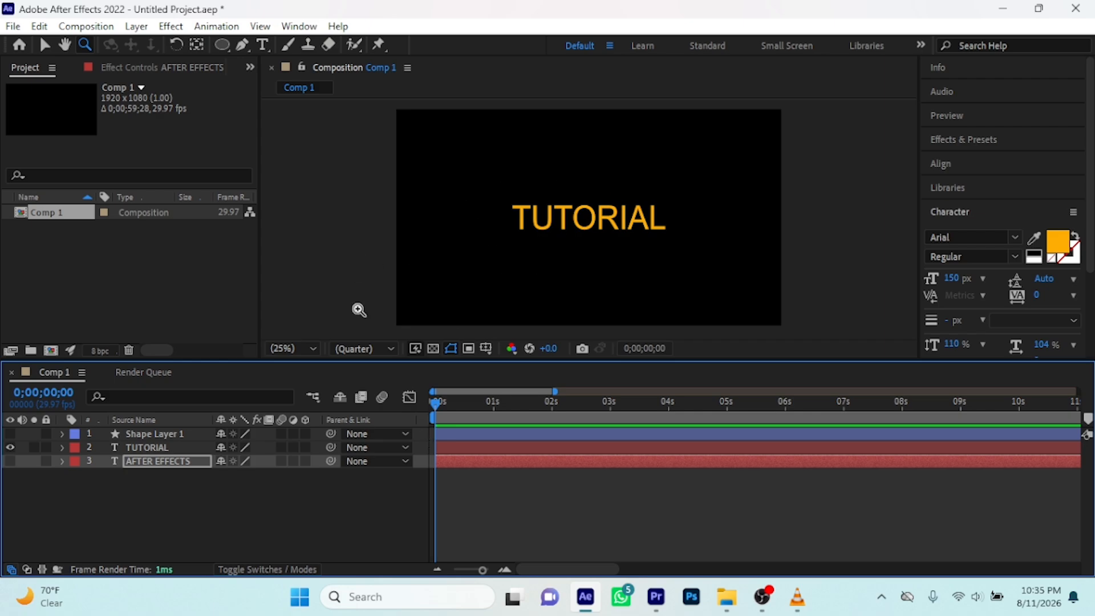
pyautogui.click(44, 46)
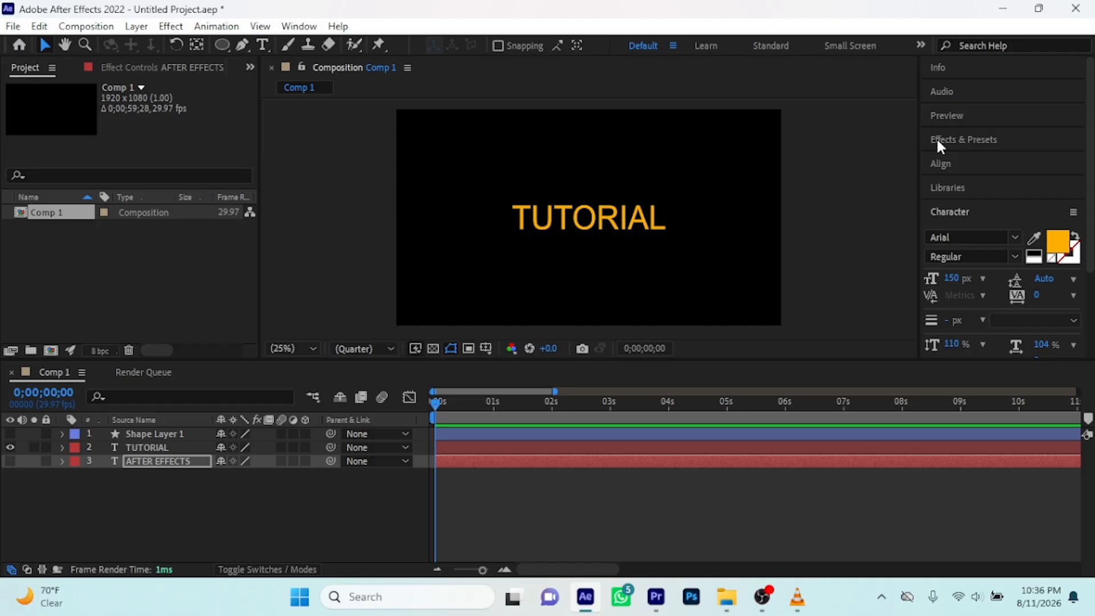
# Look through the Info, Audio and Preview sections, examining the playback options and leaving each one collapsed
pyautogui.click(939, 70)
pyautogui.click(939, 68)
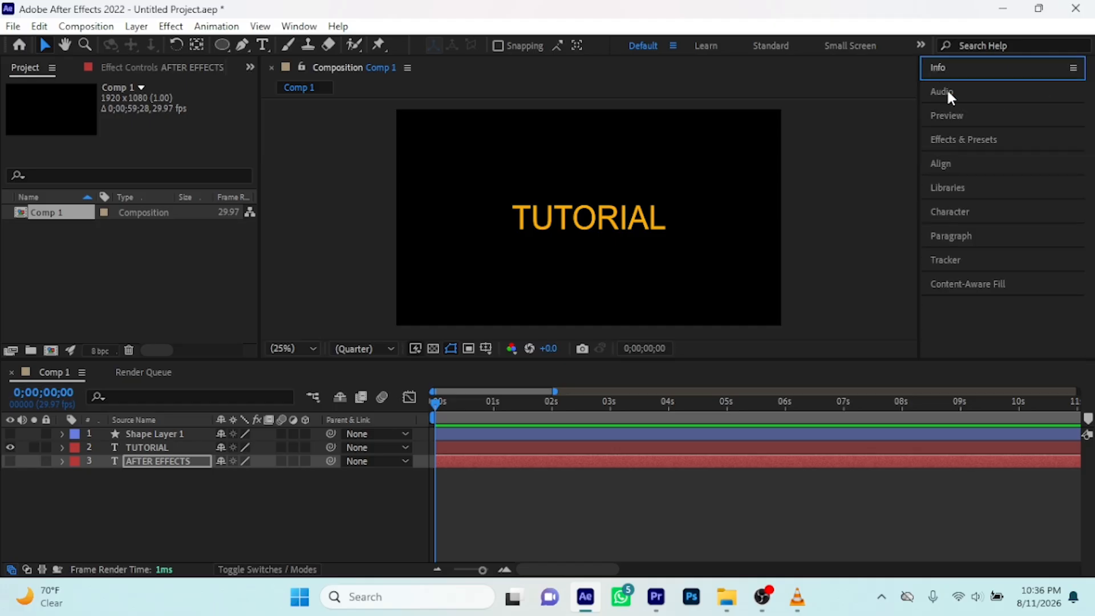
pyautogui.click(946, 91)
pyautogui.click(946, 91)
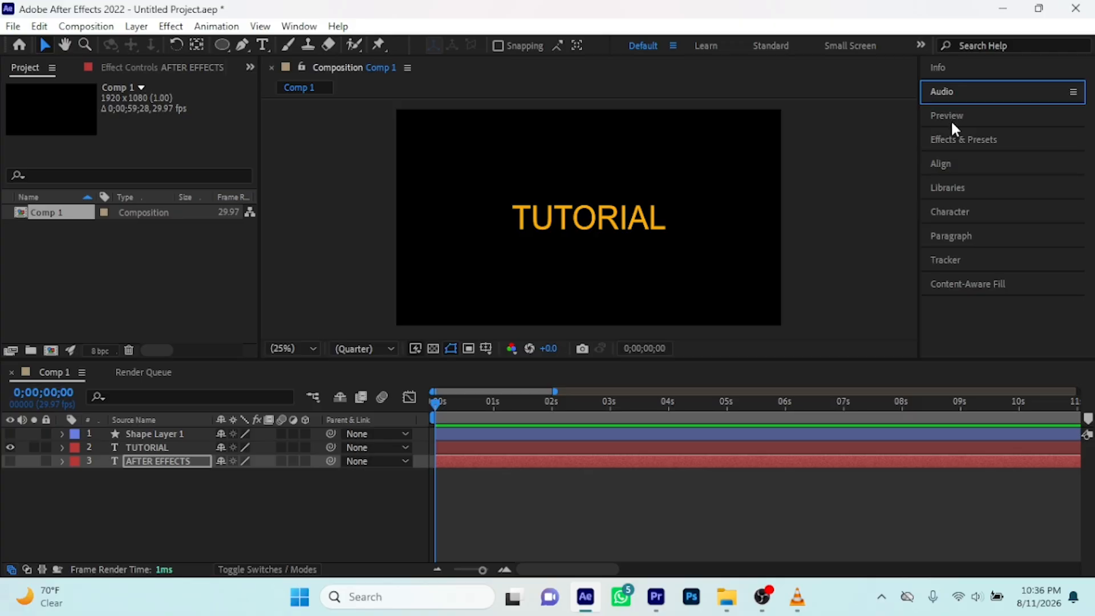
pyautogui.click(950, 115)
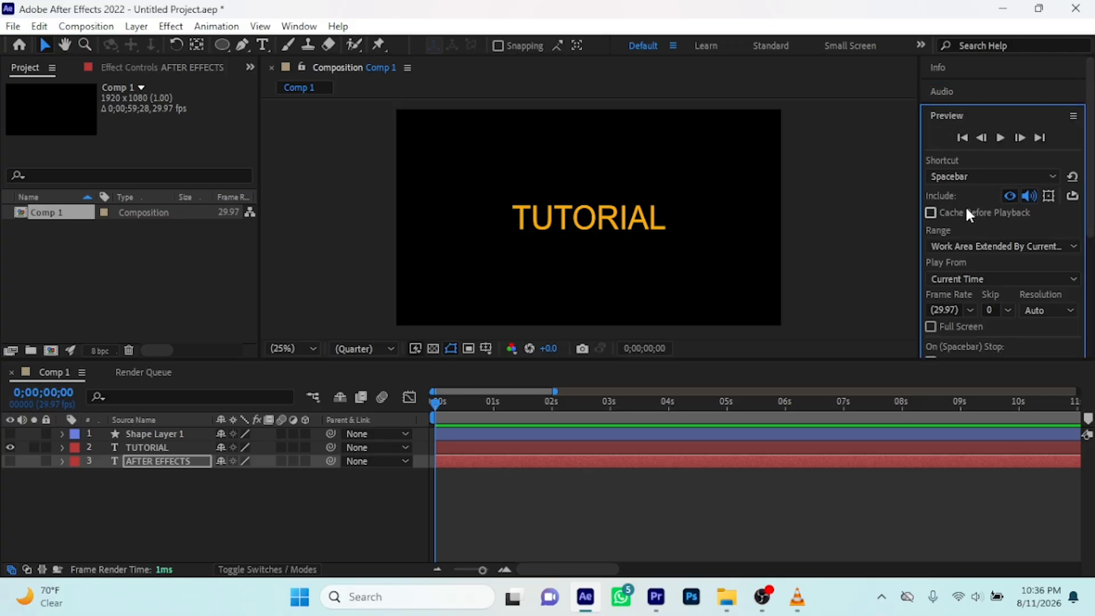
pyautogui.scroll(-3, 969, 214)
pyautogui.scroll(3, 968, 214)
pyautogui.click(951, 116)
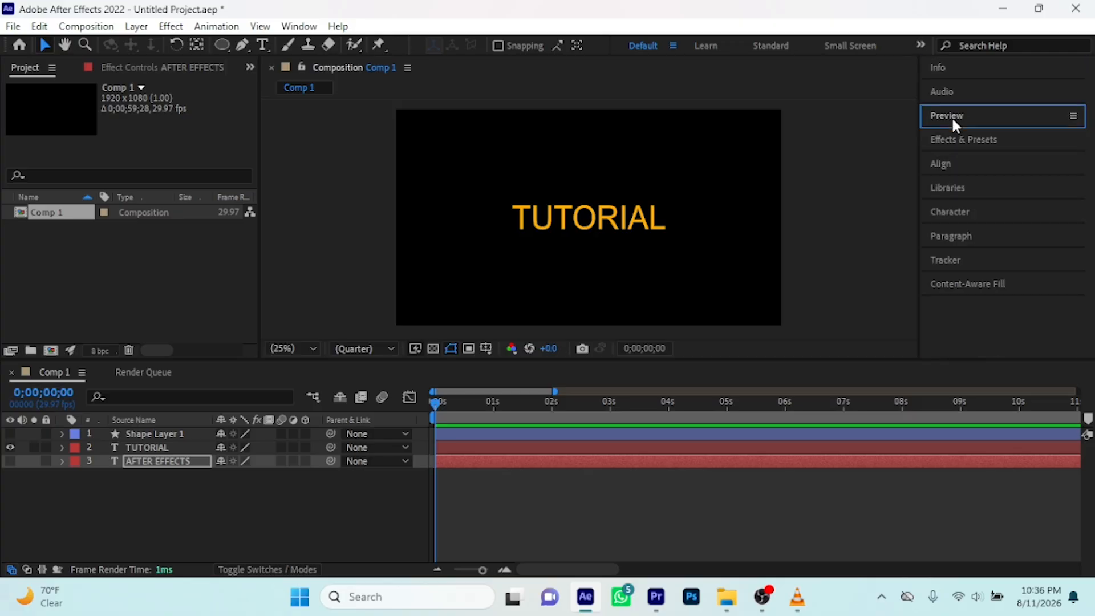
# Browse the effect categories in Effects & Presets from Animation Presets through Transition and Utility
pyautogui.click(958, 138)
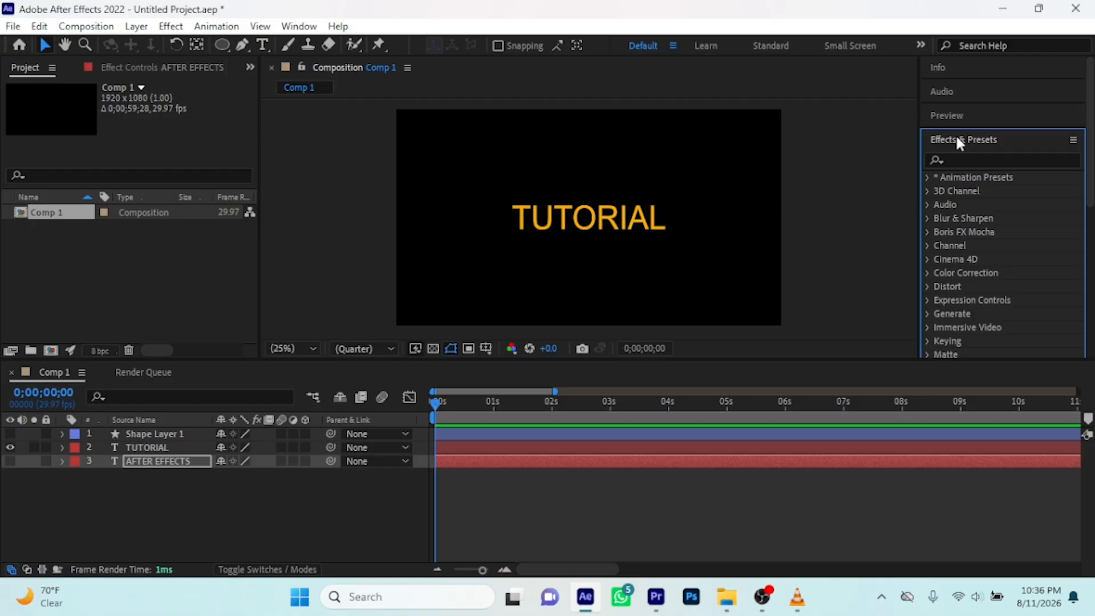
pyautogui.click(956, 138)
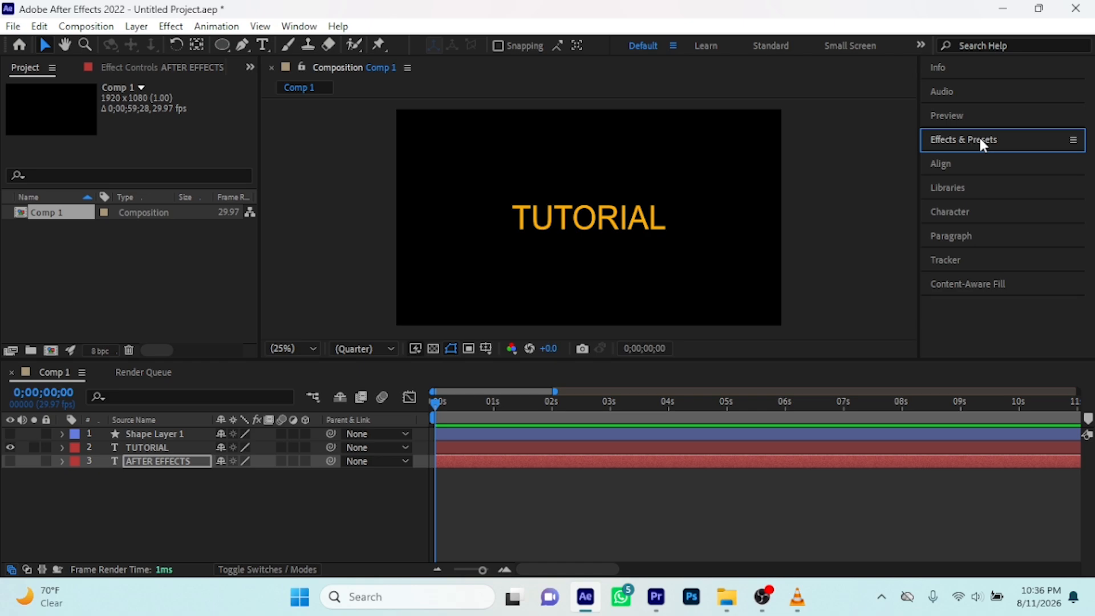
pyautogui.click(968, 141)
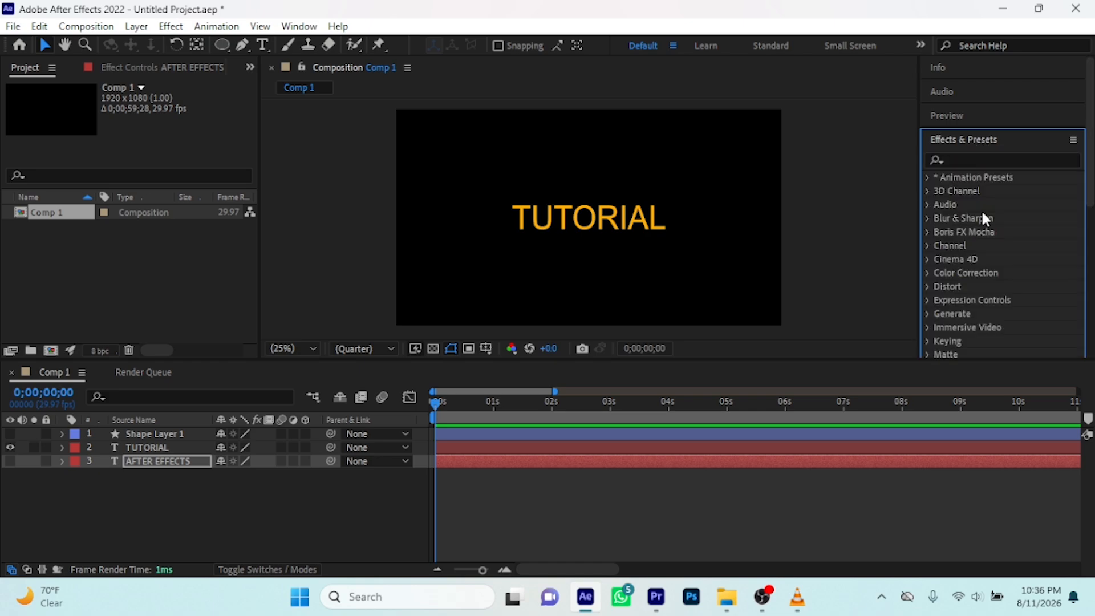
pyautogui.scroll(-5, 984, 218)
pyautogui.scroll(-4, 983, 216)
pyautogui.scroll(6, 983, 215)
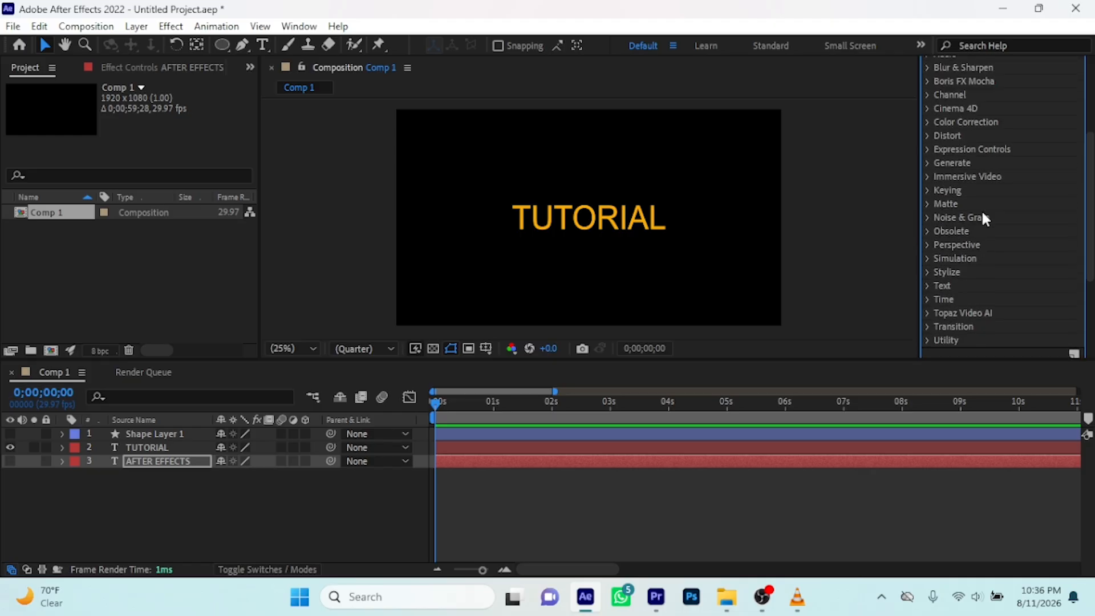
pyautogui.scroll(4, 985, 218)
pyautogui.scroll(-2, 985, 218)
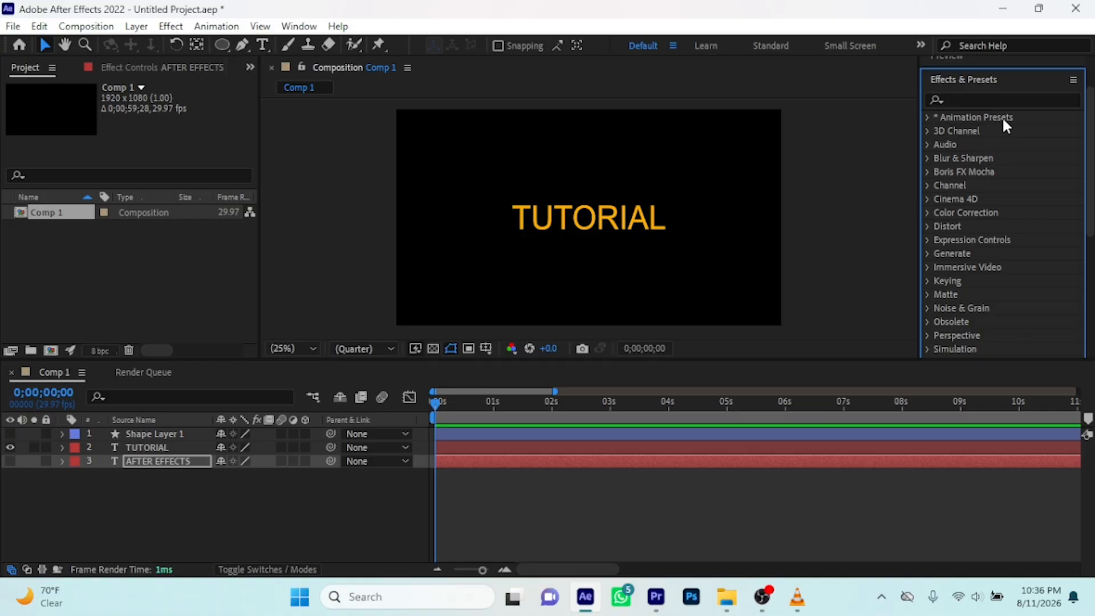
# Open the Text animation presets and look through the Animate In presets from Center Spiral to Wipe In To Center
pyautogui.click(927, 118)
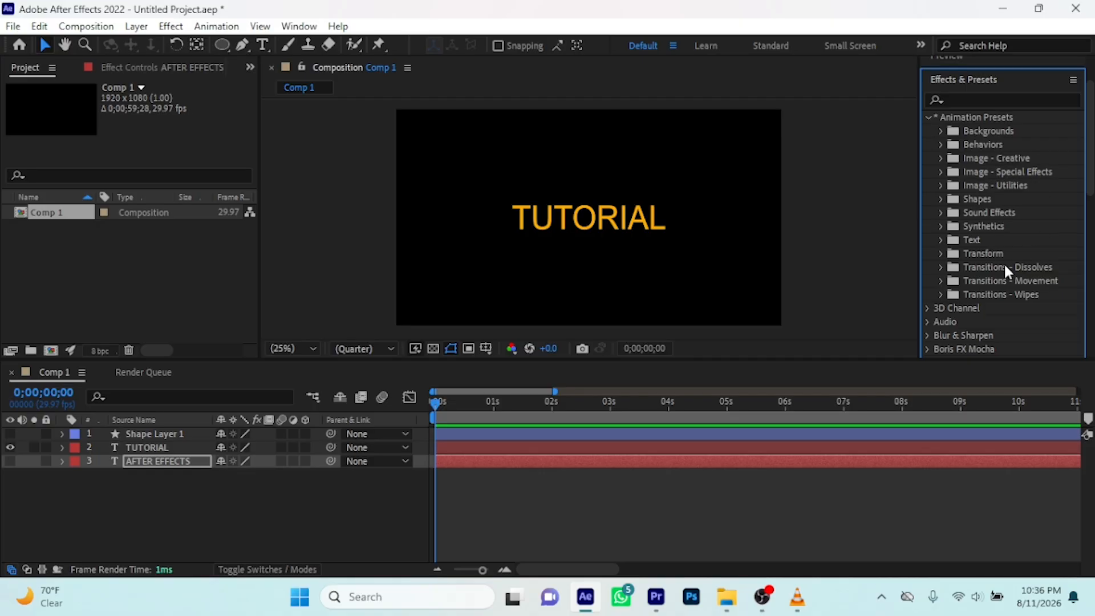
pyautogui.click(941, 240)
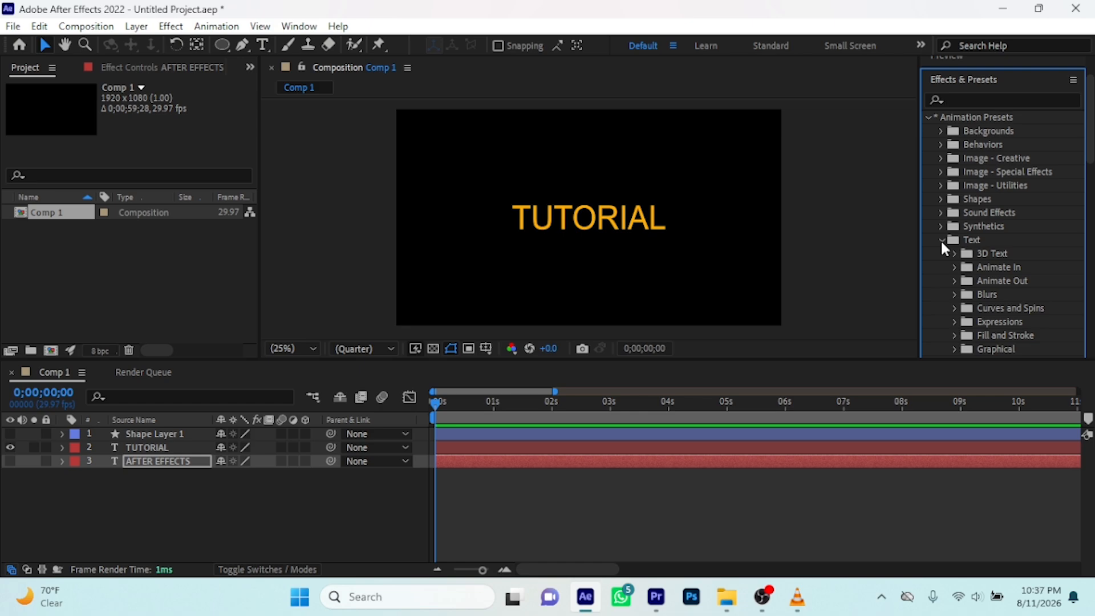
pyautogui.click(954, 268)
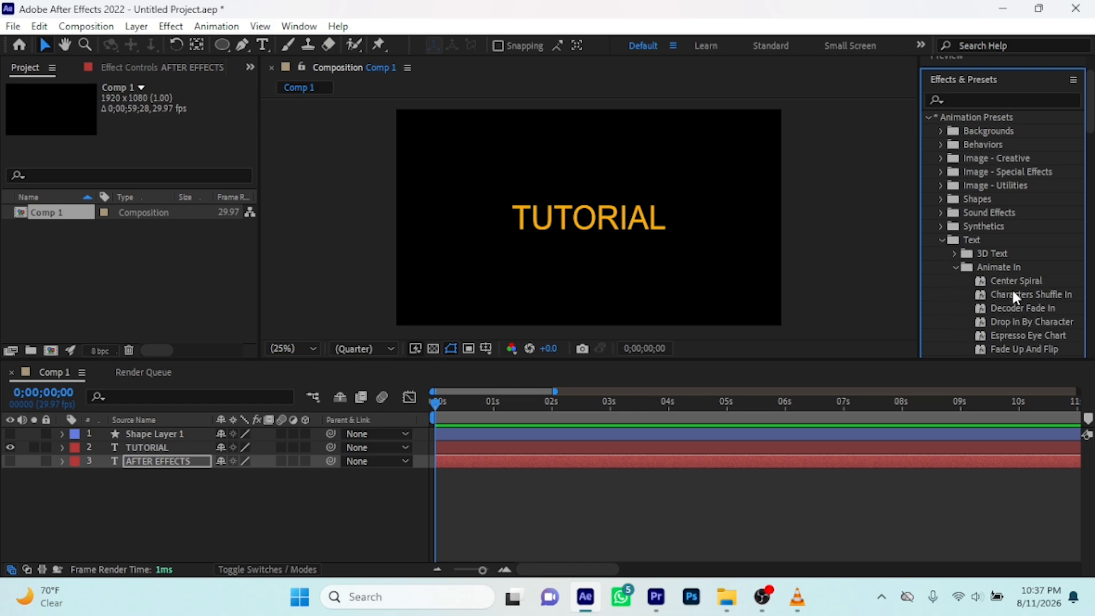
pyautogui.scroll(-5, 1013, 295)
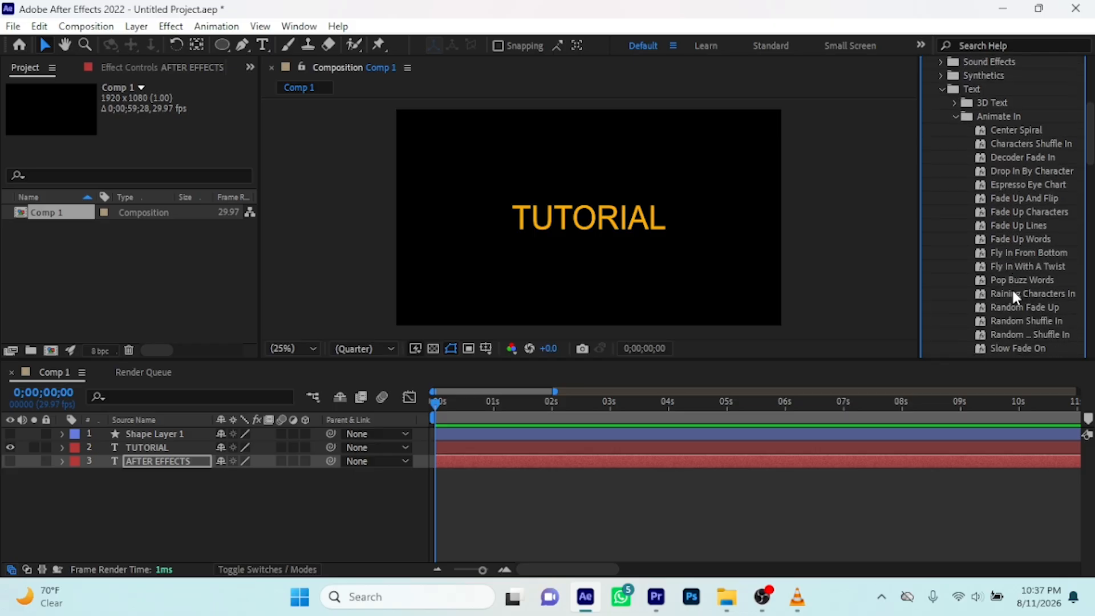
pyautogui.scroll(-4, 1010, 288)
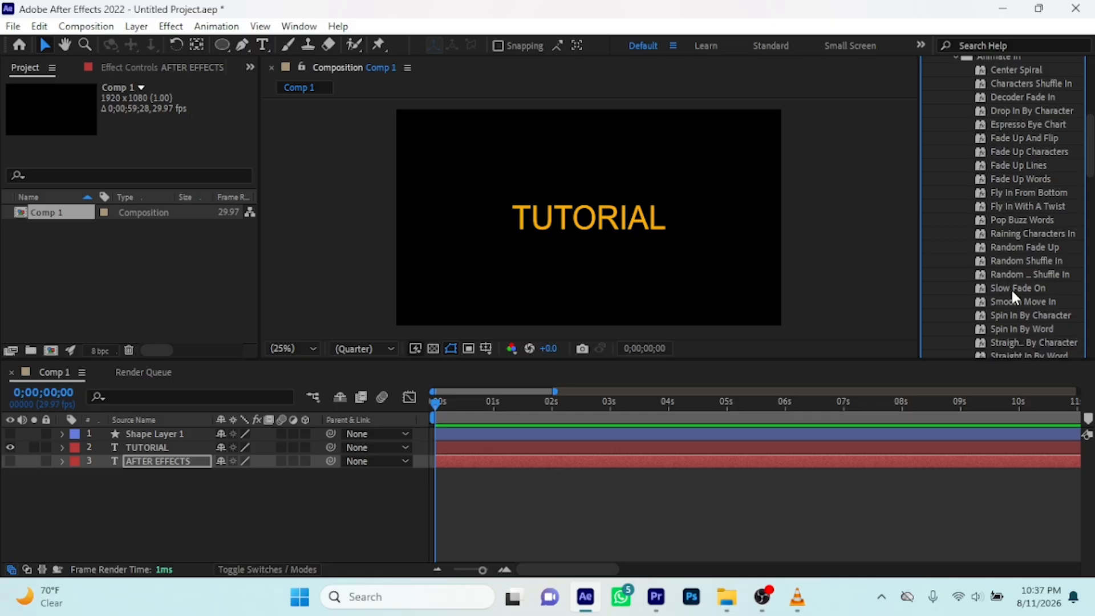
pyautogui.scroll(-5, 1010, 288)
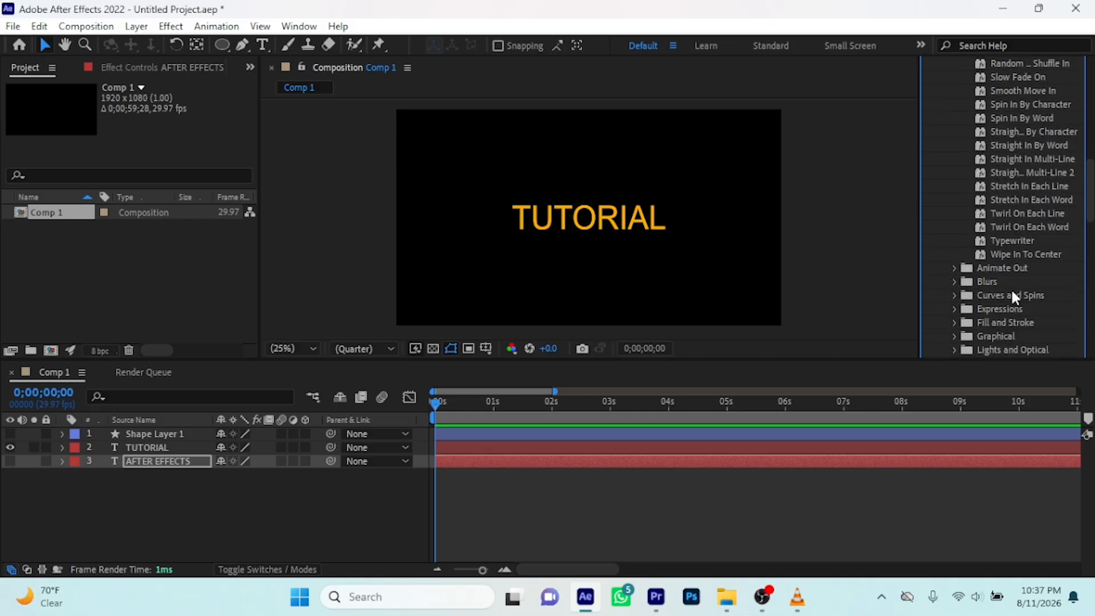
pyautogui.scroll(4, 1010, 292)
pyautogui.scroll(5, 1012, 294)
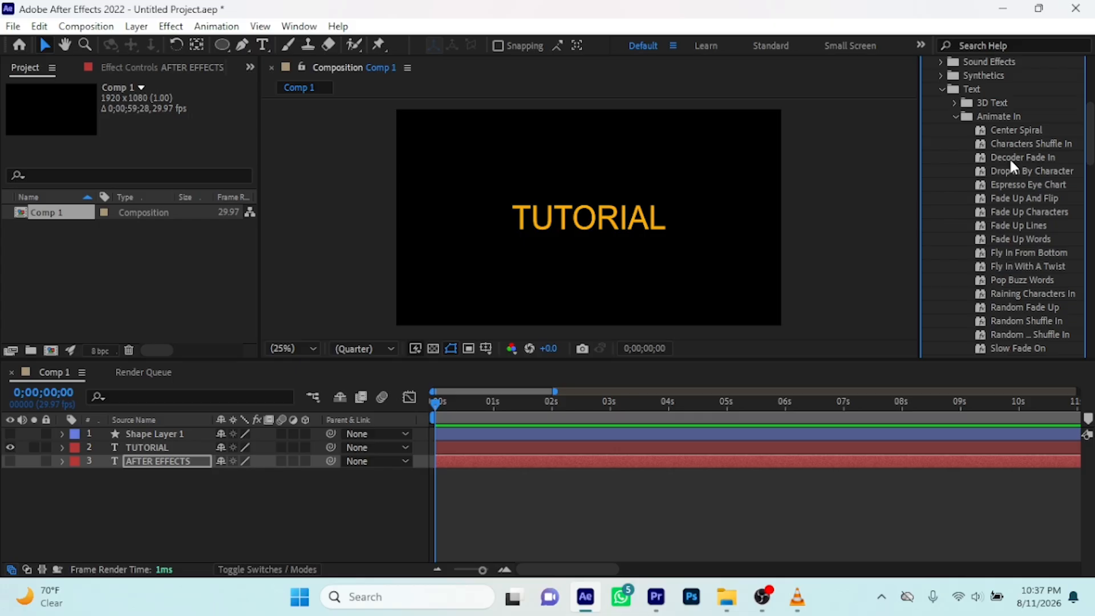
# Try the Center Spiral preset on the TUTORIAL layer at 0 seconds and play the animation
pyautogui.moveTo(1016, 130); pyautogui.dragTo(463, 465)
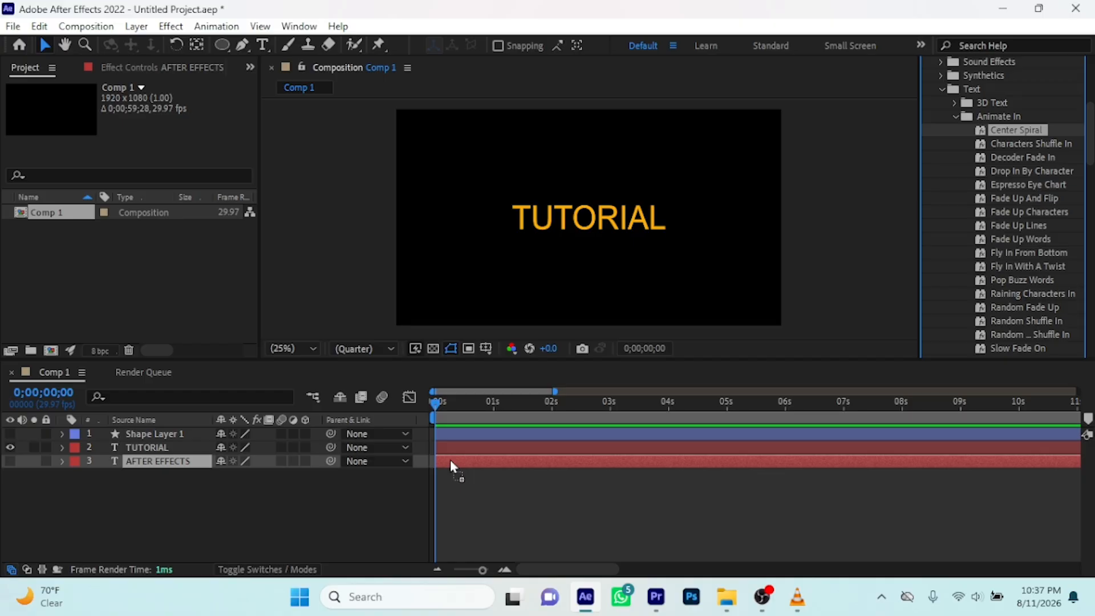
pyautogui.moveTo(450, 460); pyautogui.dragTo(449, 447)
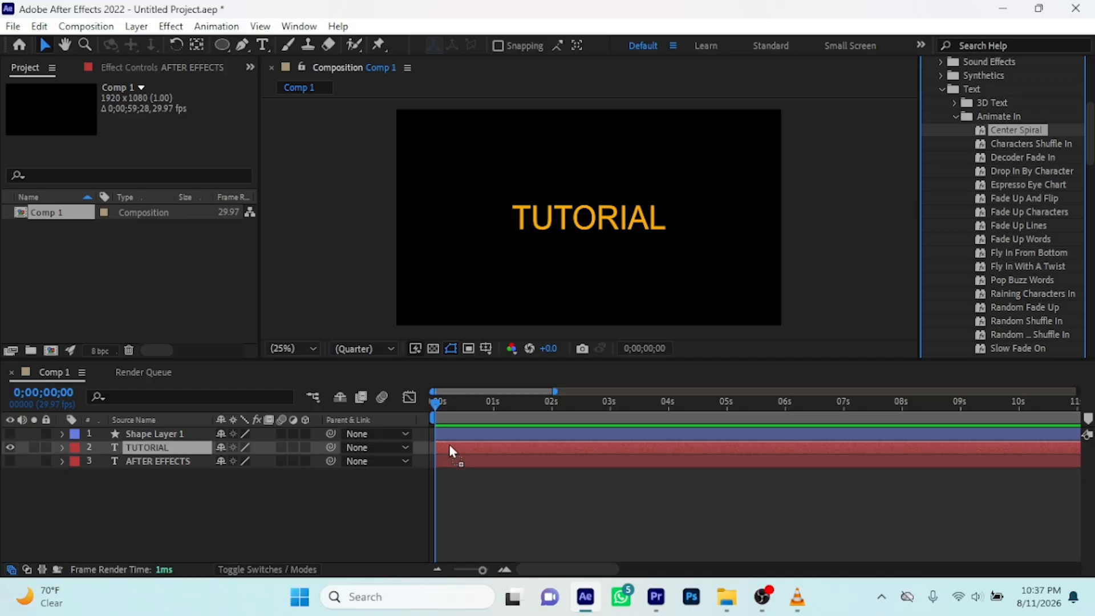
pyautogui.moveTo(450, 447); pyautogui.dragTo(448, 445)
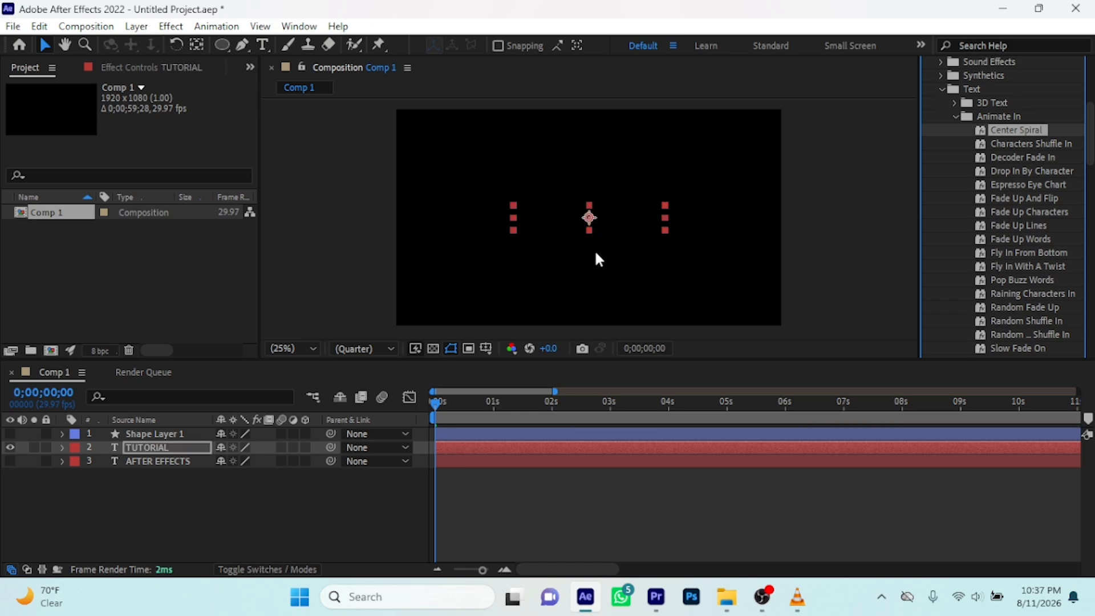
pyautogui.press('space')
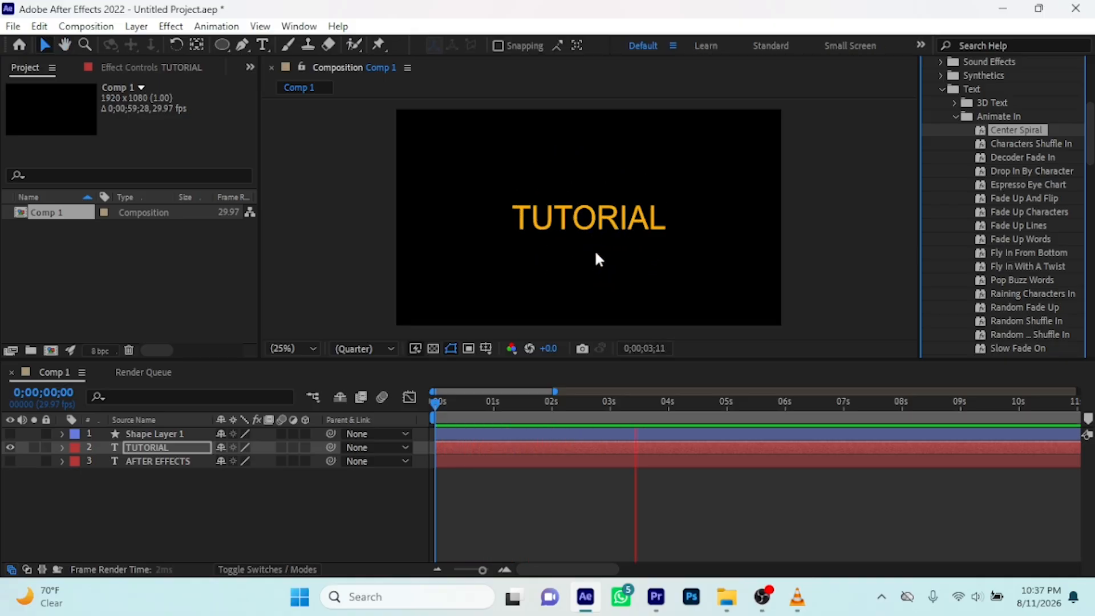
pyautogui.press('space')
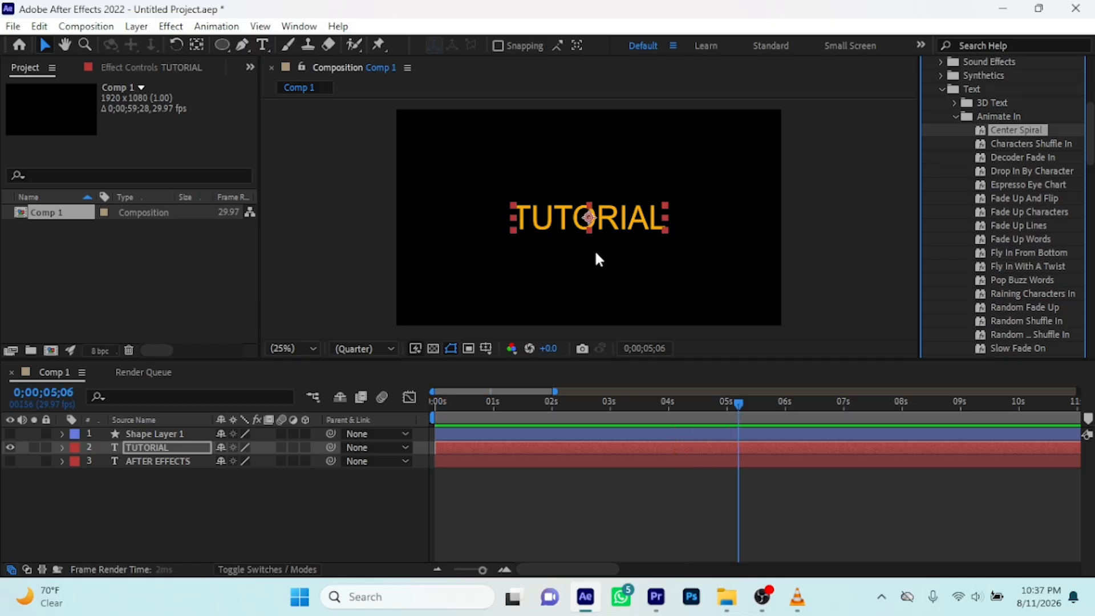
# Show the whole composition duration in the timeline, replay Center Spiral from 0 seconds and undo the preset
pyautogui.moveTo(555, 390); pyautogui.dragTo(1078, 393)
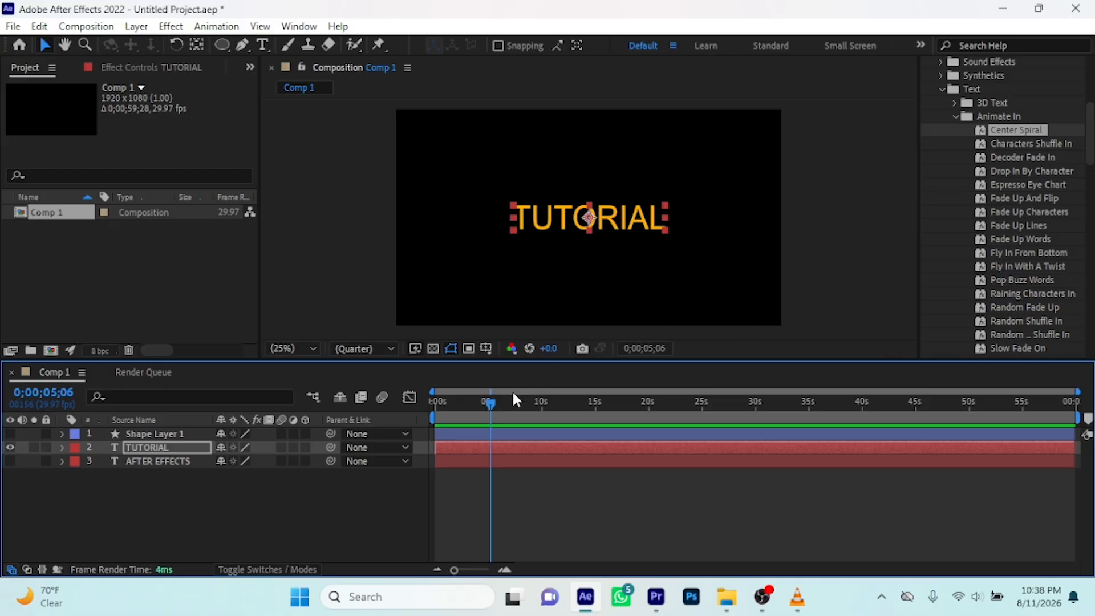
pyautogui.moveTo(489, 401); pyautogui.dragTo(408, 413)
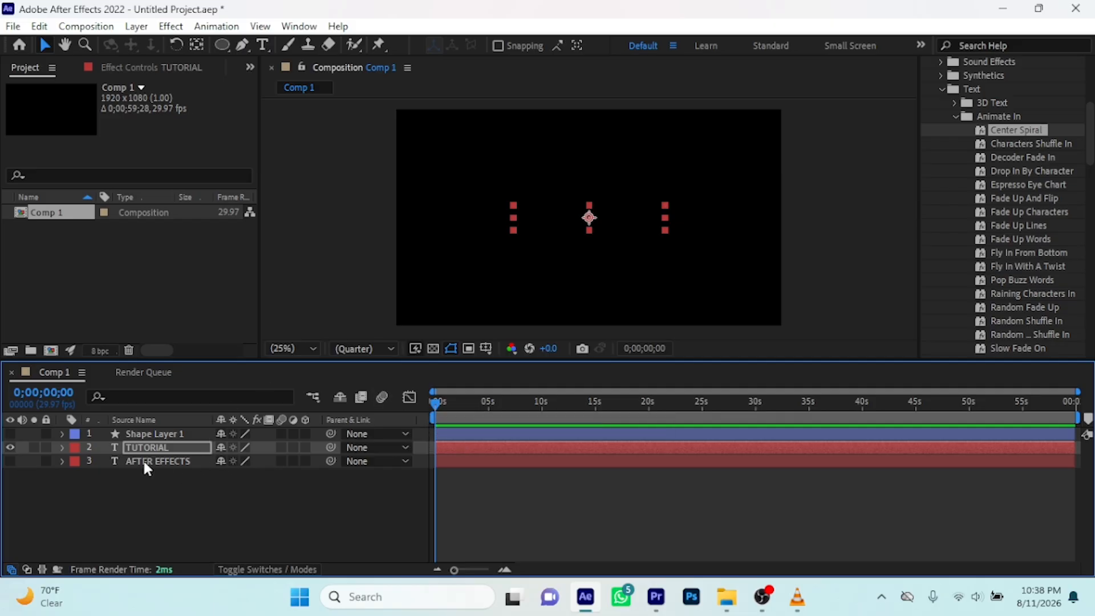
pyautogui.press('space')
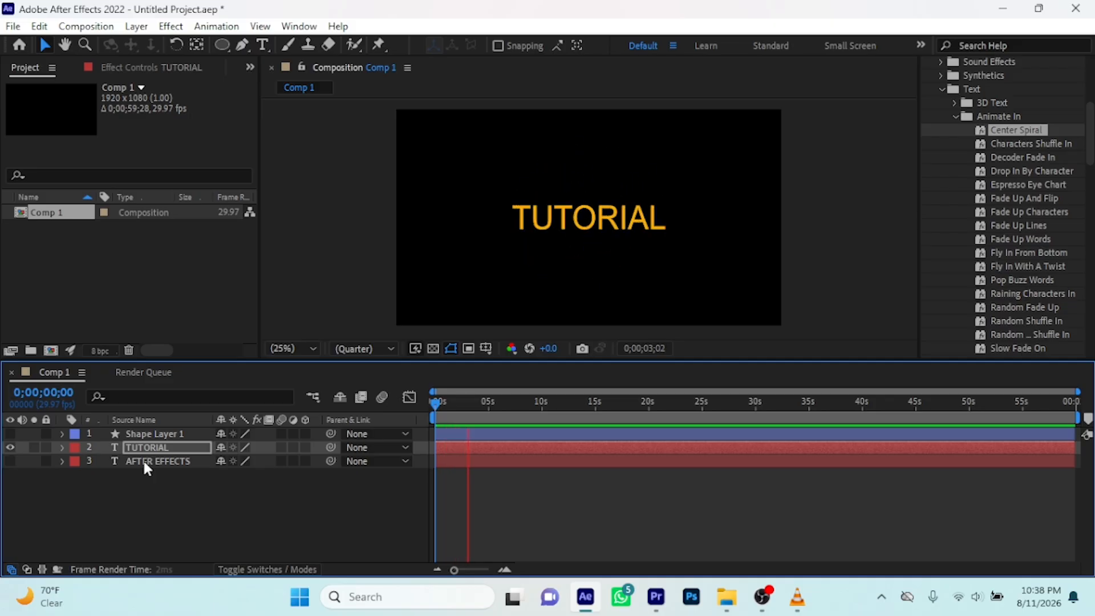
pyautogui.press('space')
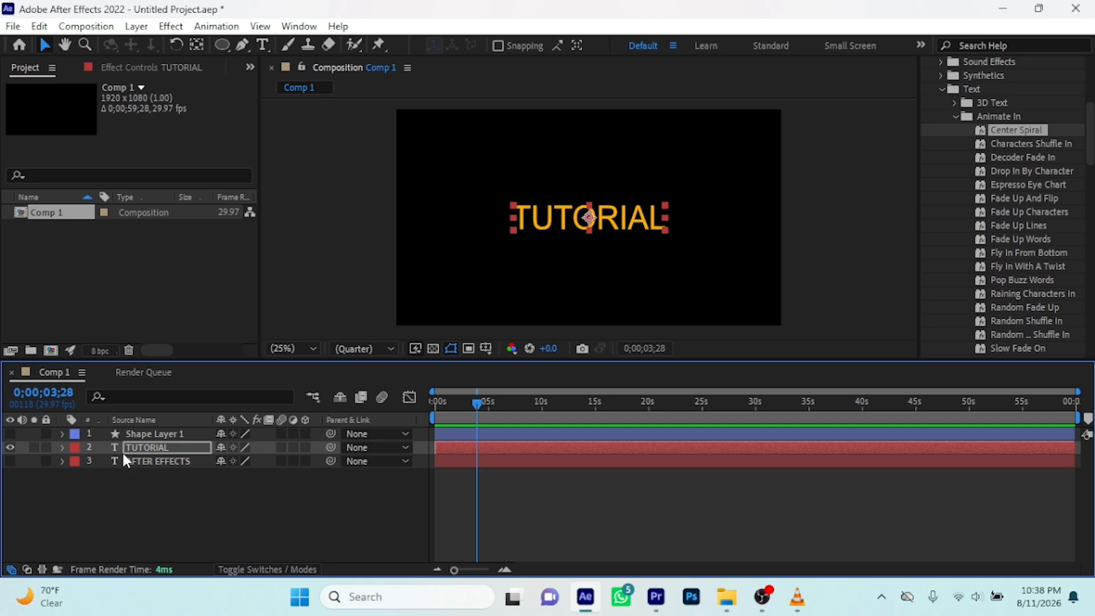
pyautogui.hotkey('ctrl', 'z')
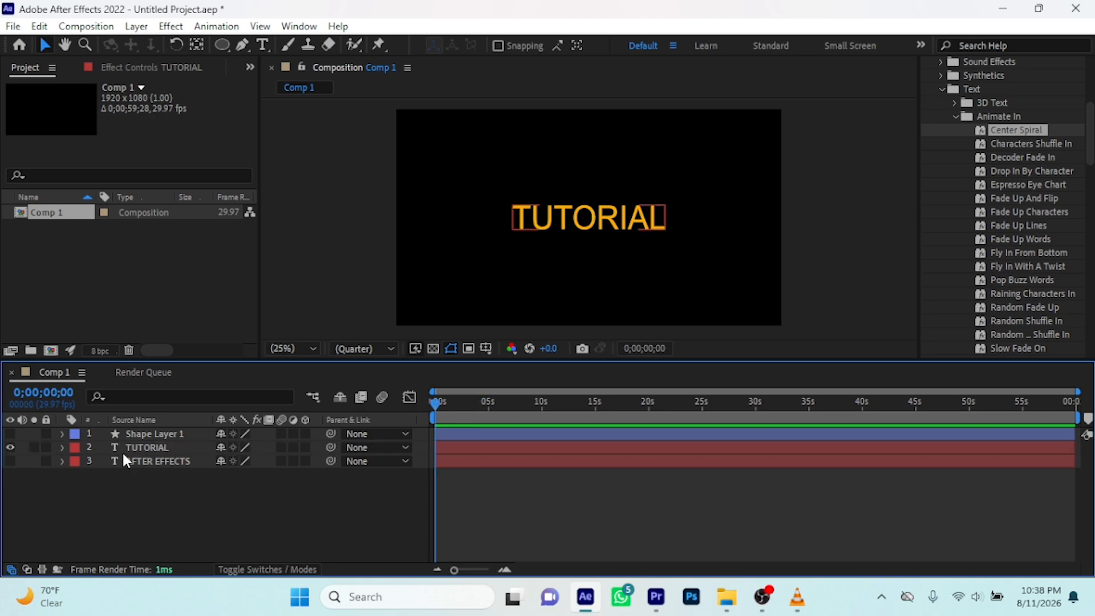
# Try the Characters Shuffle In preset on the TUTORIAL layer, preview it twice from 0 seconds and undo it
pyautogui.click(450, 449)
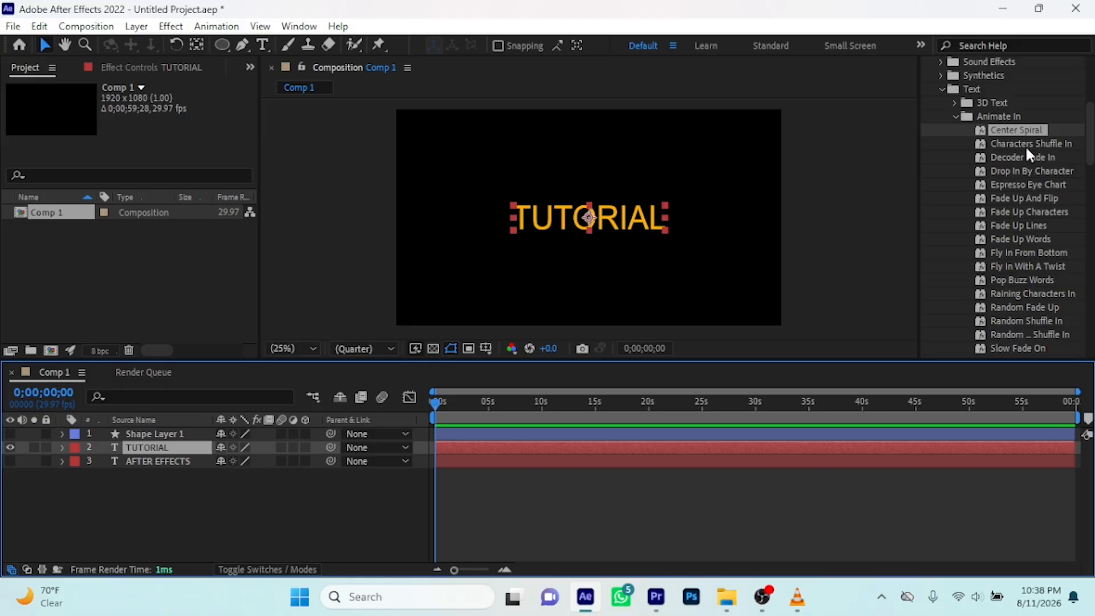
pyautogui.moveTo(1020, 143); pyautogui.dragTo(477, 443)
pyautogui.press('space')
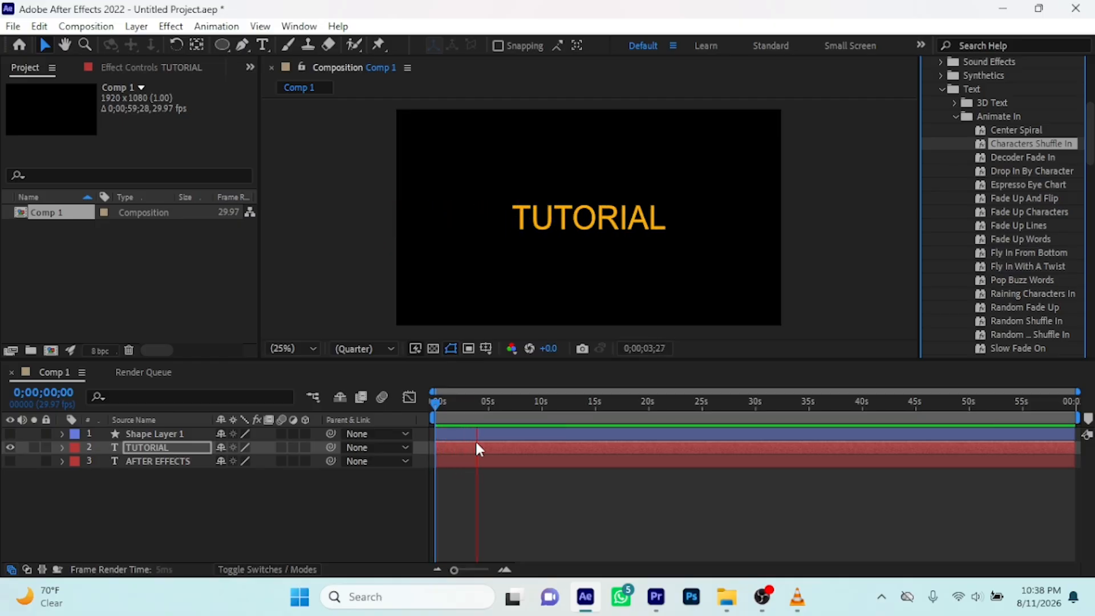
pyautogui.press('space')
pyautogui.moveTo(484, 398); pyautogui.dragTo(428, 408)
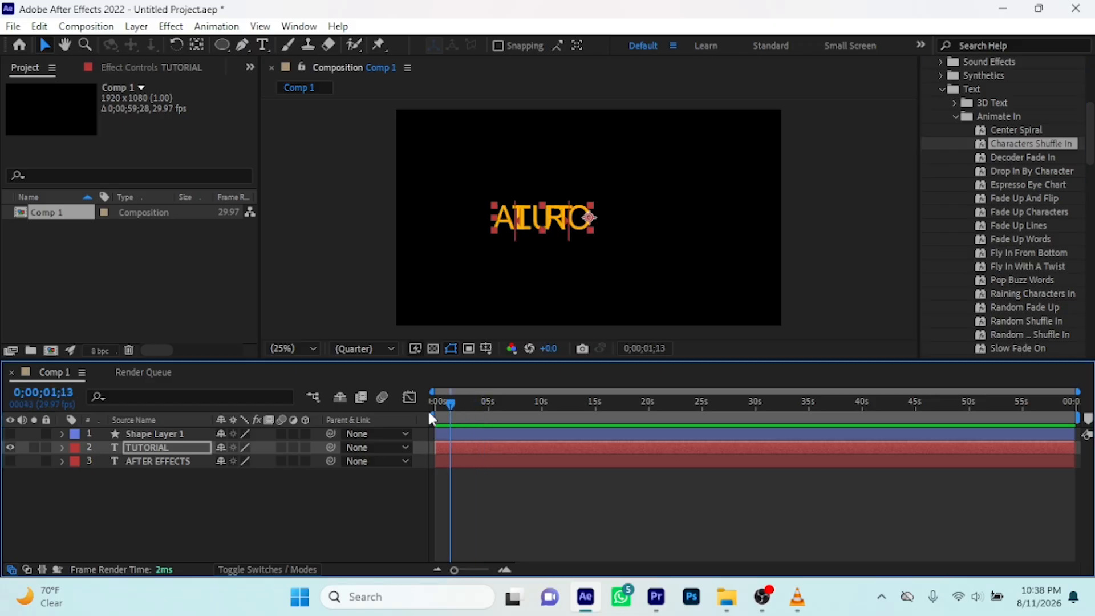
pyautogui.press('space')
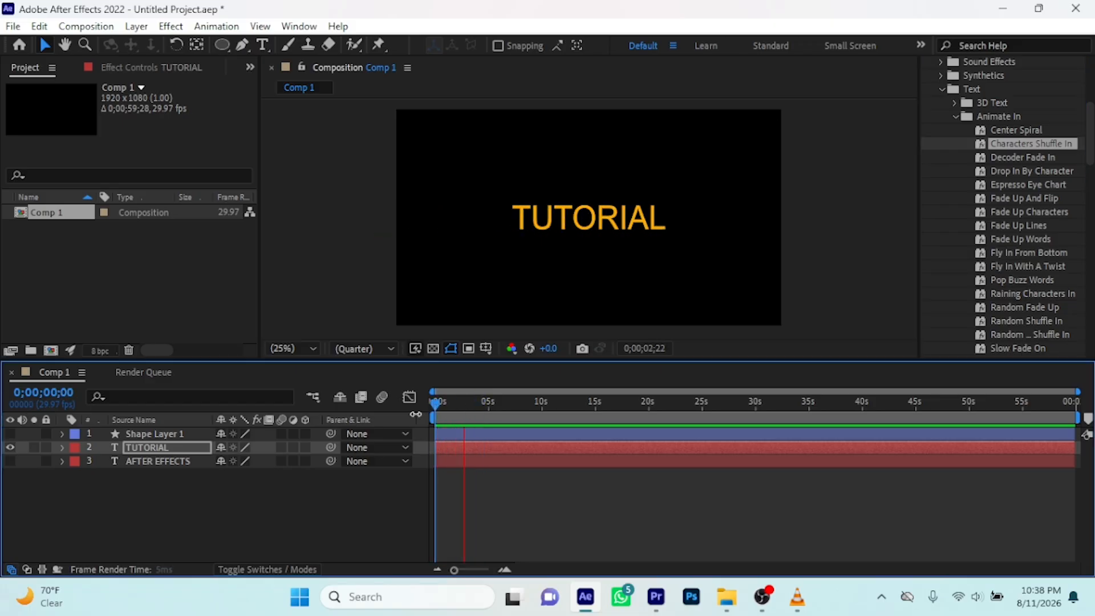
pyautogui.press('space')
pyautogui.hotkey('ctrl', 'z')
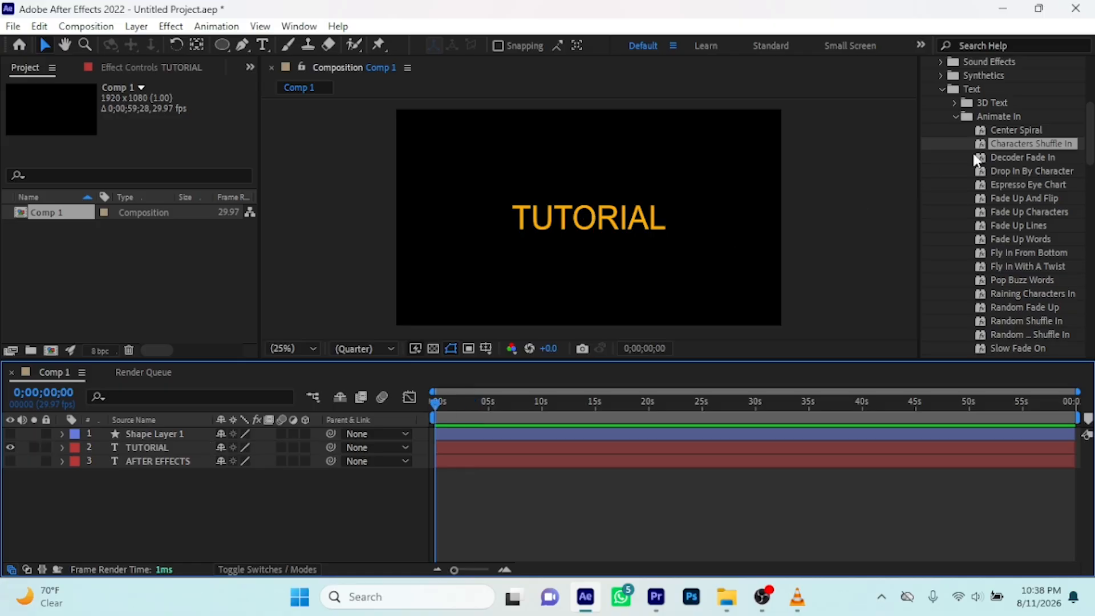
# Try the Decoder Fade In preset on the TUTORIAL layer, preview it from 0 seconds and undo it
pyautogui.moveTo(1007, 155); pyautogui.dragTo(515, 448)
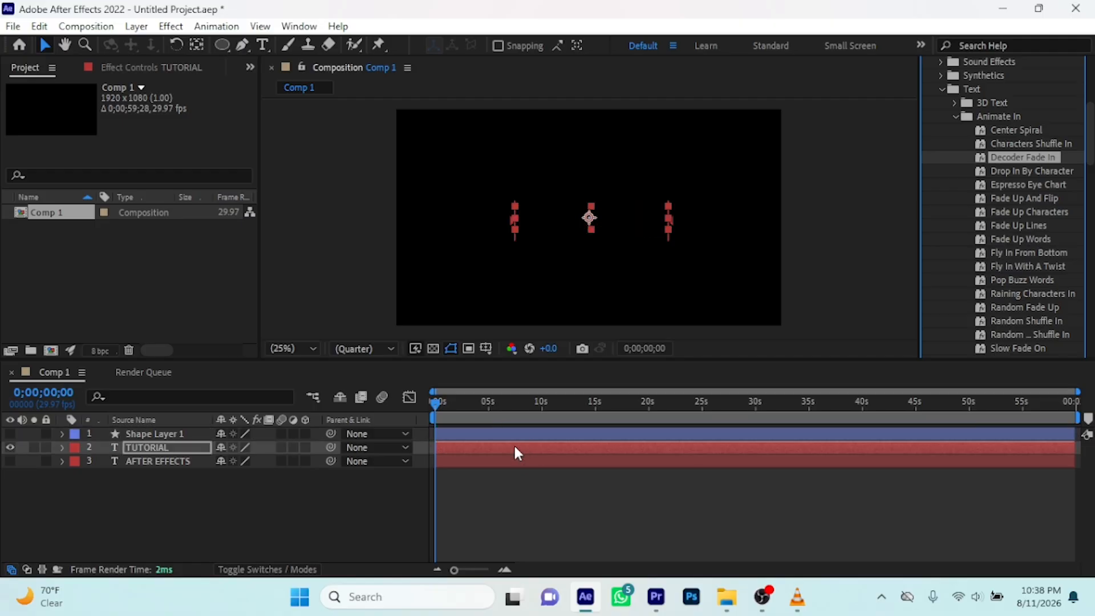
pyautogui.press('space')
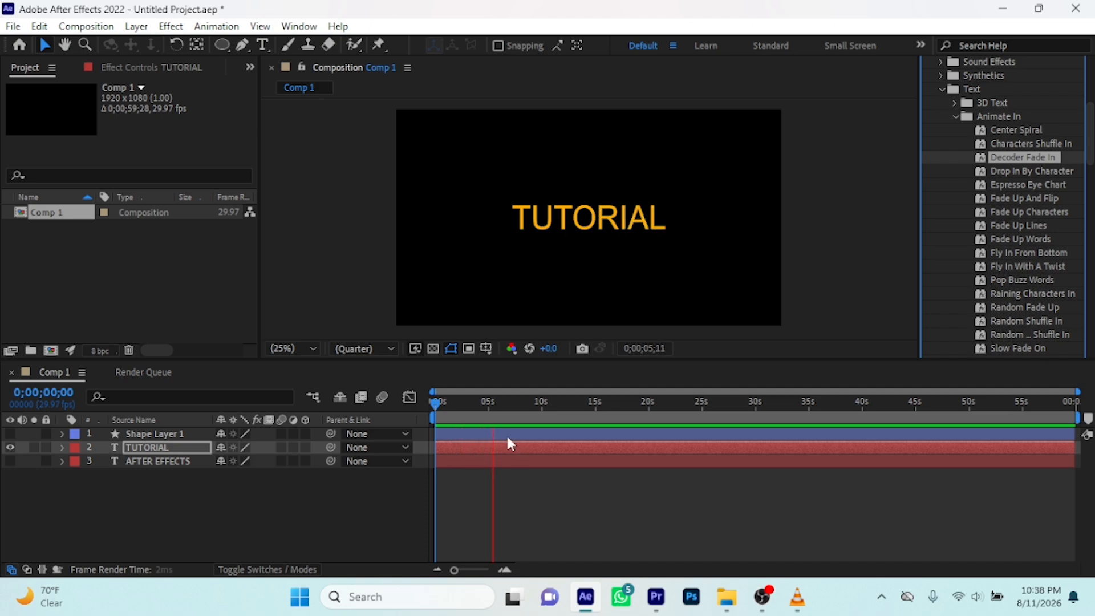
pyautogui.press('space')
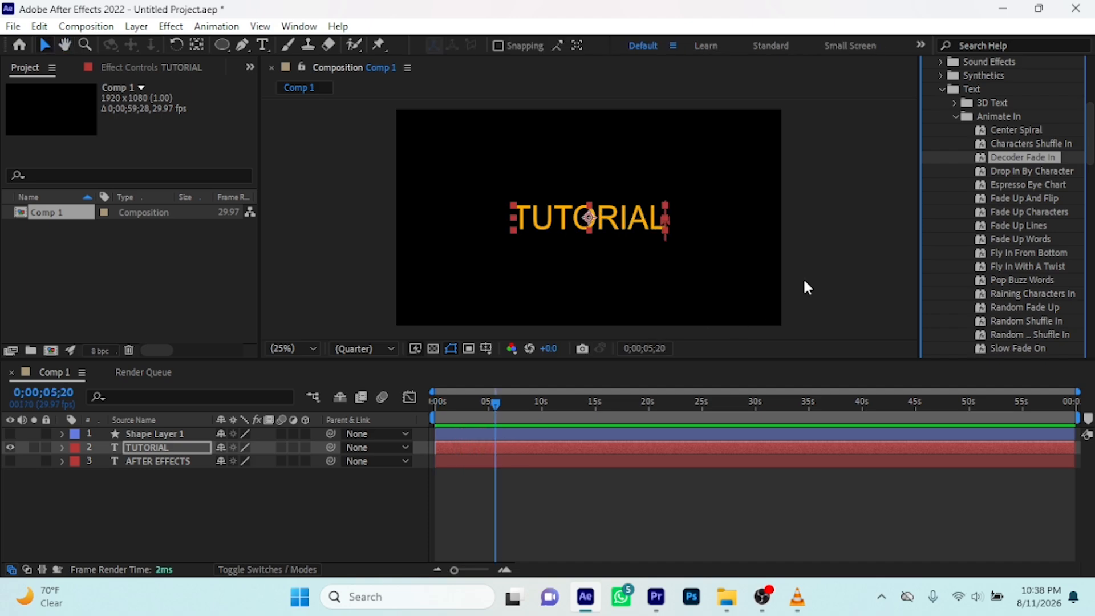
pyautogui.scroll(-5, 987, 190)
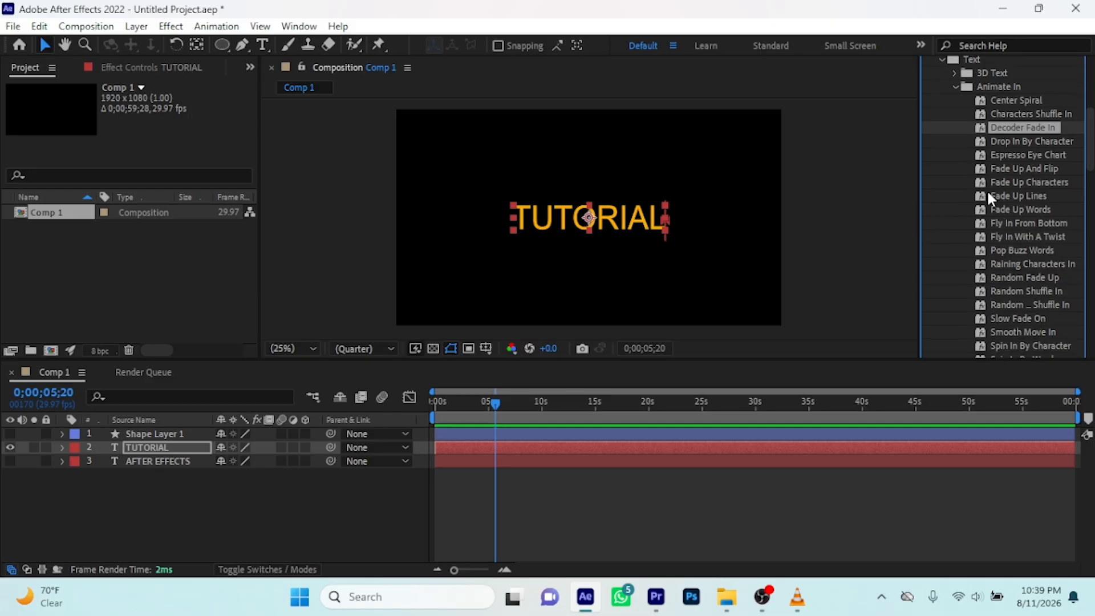
pyautogui.scroll(-5, 988, 198)
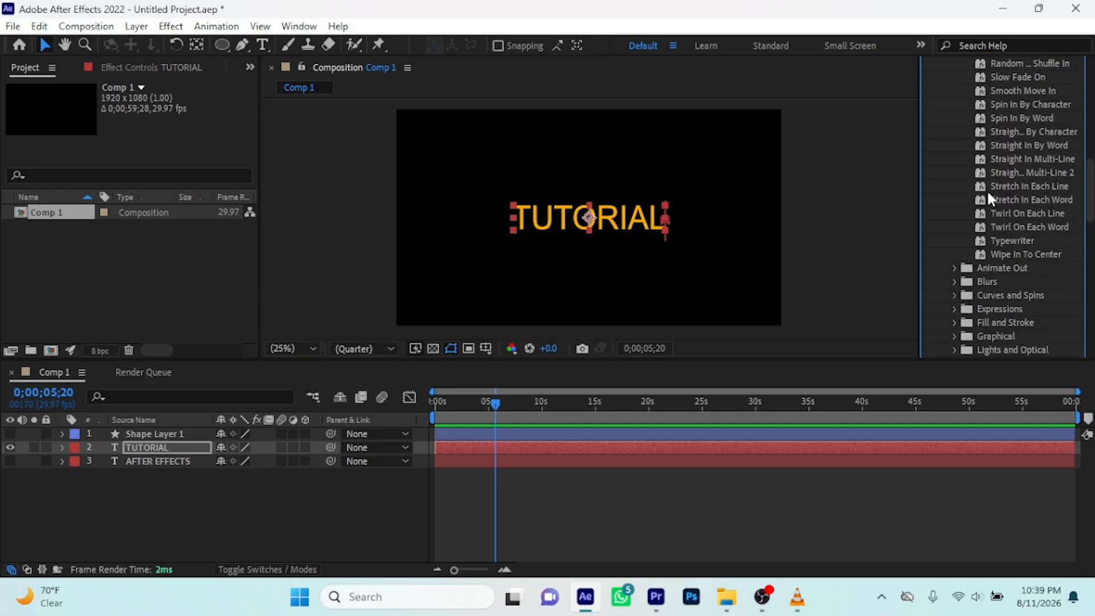
pyautogui.click(773, 253)
pyautogui.press('Home')
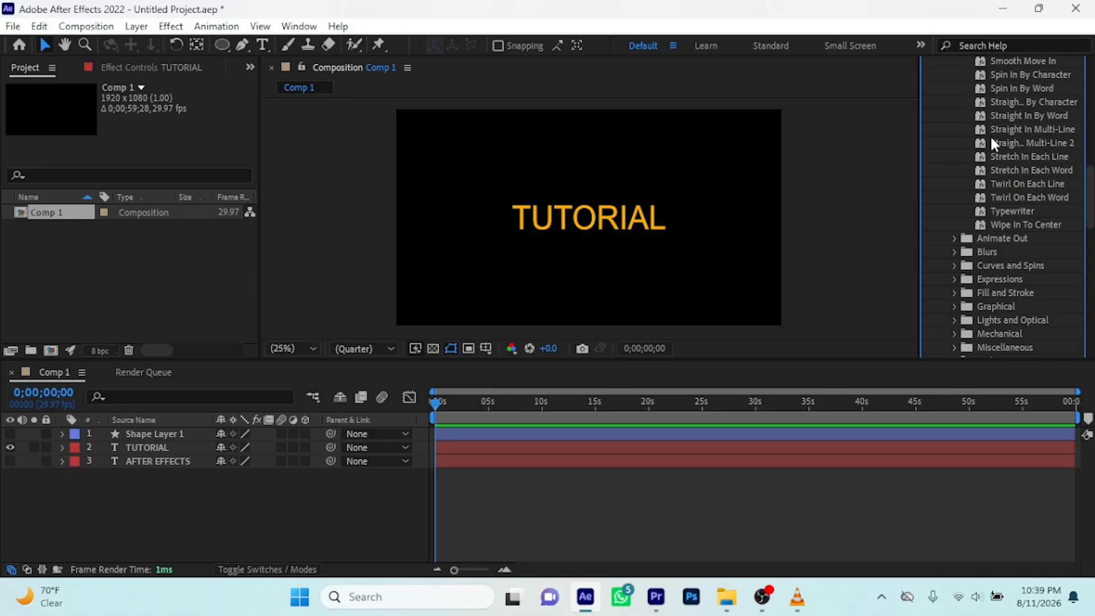
# Apply the Typewriter preset from Animate In to the TUTORIAL layer at 0 seconds and preview the animation
pyautogui.moveTo(1005, 209); pyautogui.dragTo(463, 449)
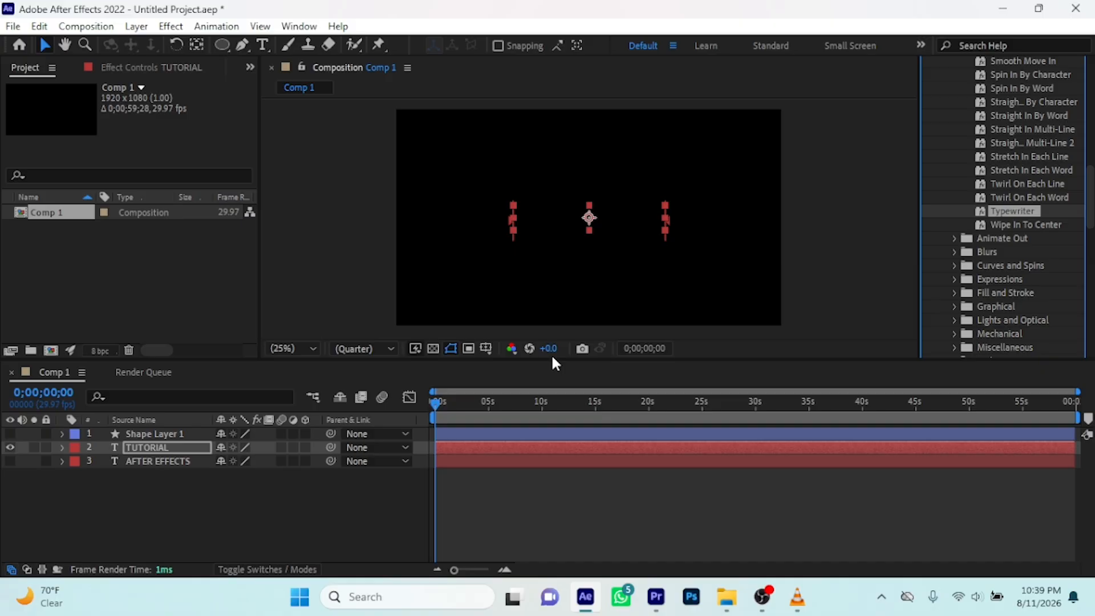
pyautogui.press('space')
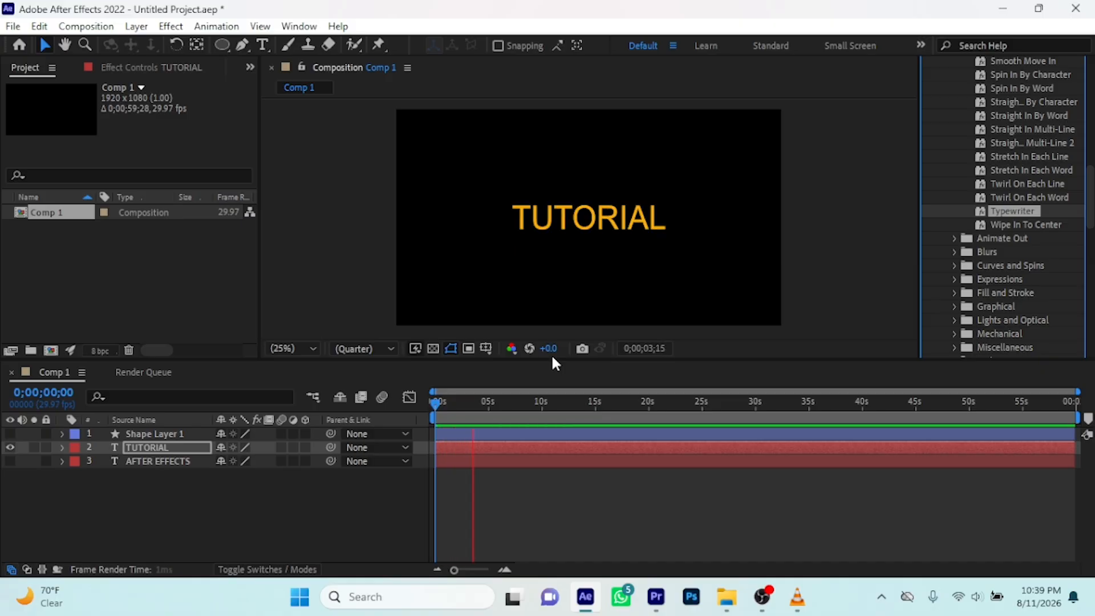
pyautogui.press('space')
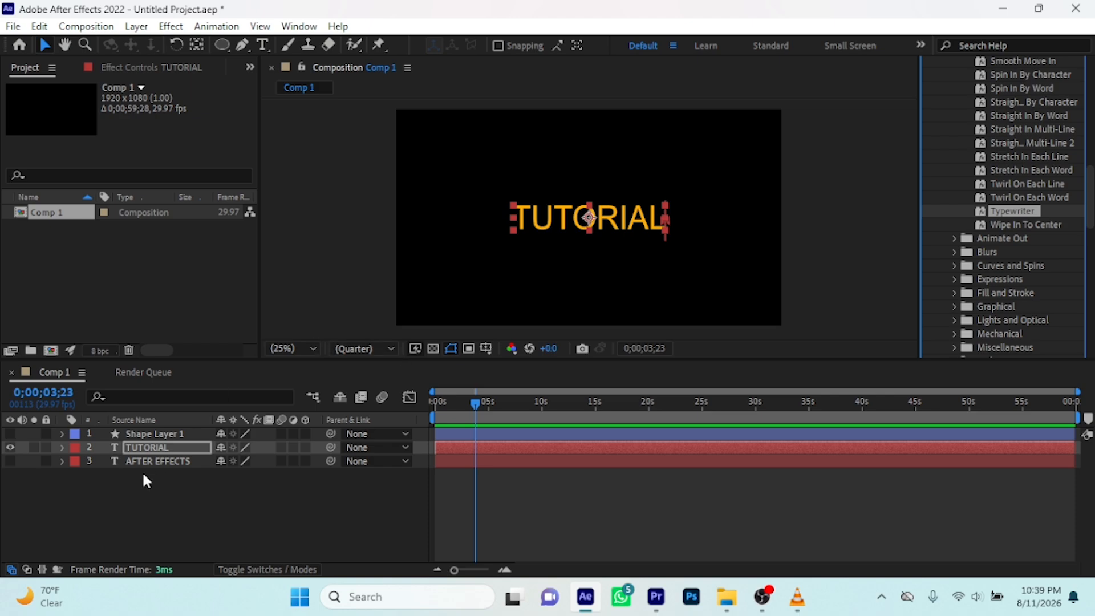
# Expand the TUTORIAL layer and compare its Text keyframes with the AFTER EFFECTS layer's Transform keyframes, leaving the AFTER EFFECTS layer collapsed
pyautogui.click(60, 445)
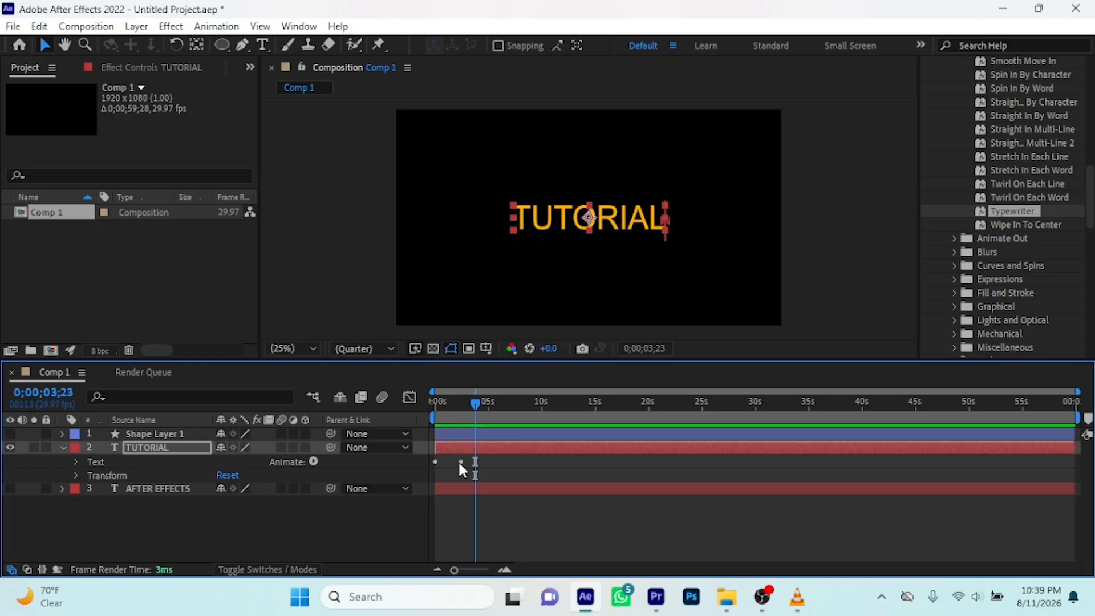
pyautogui.click(62, 488)
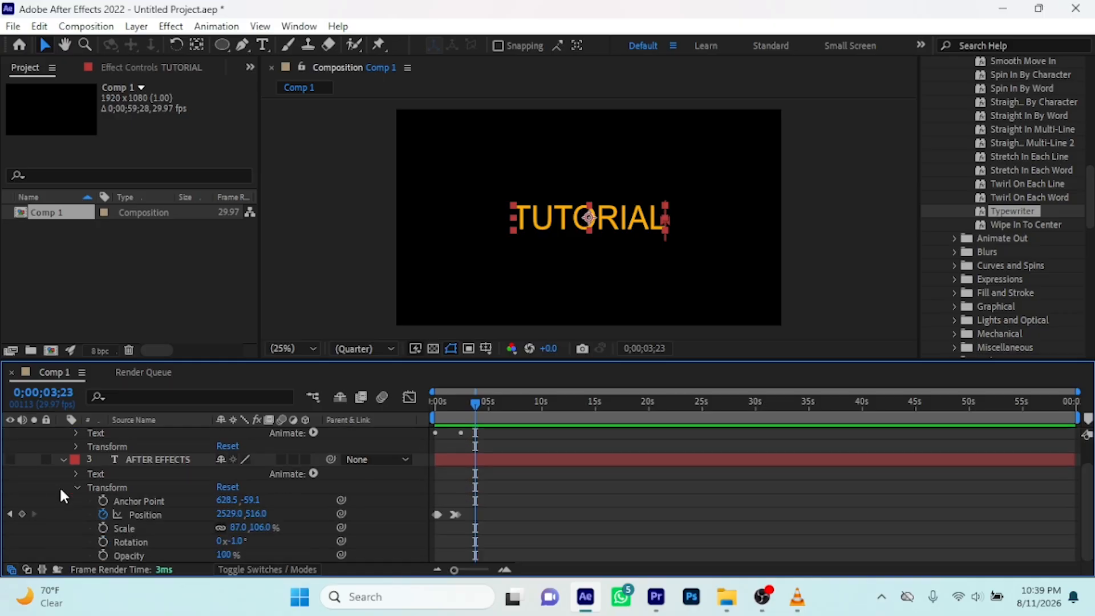
pyautogui.click(76, 488)
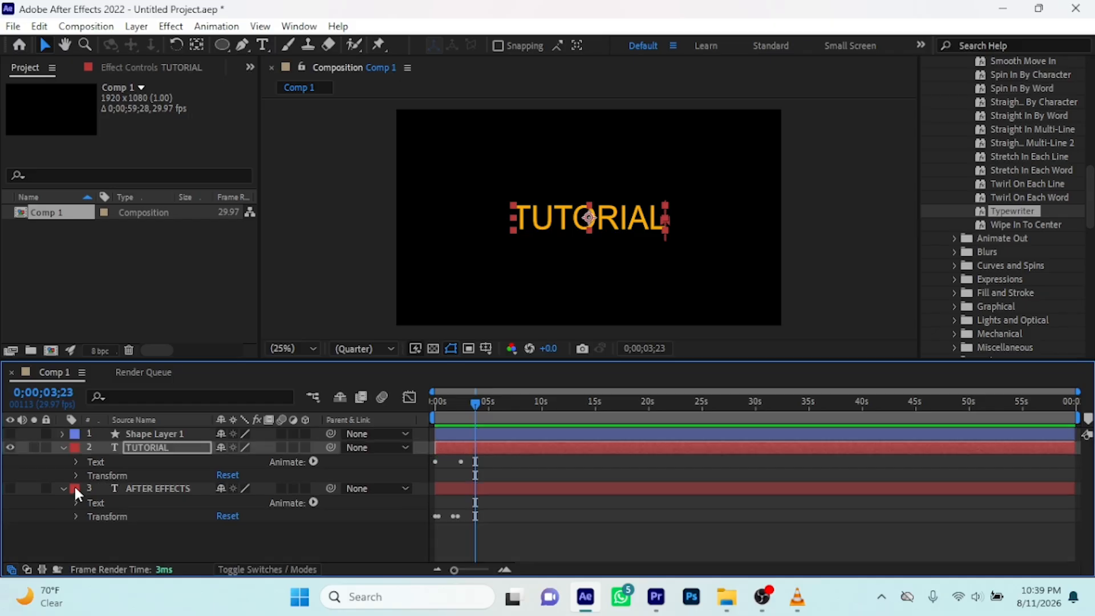
pyautogui.click(63, 489)
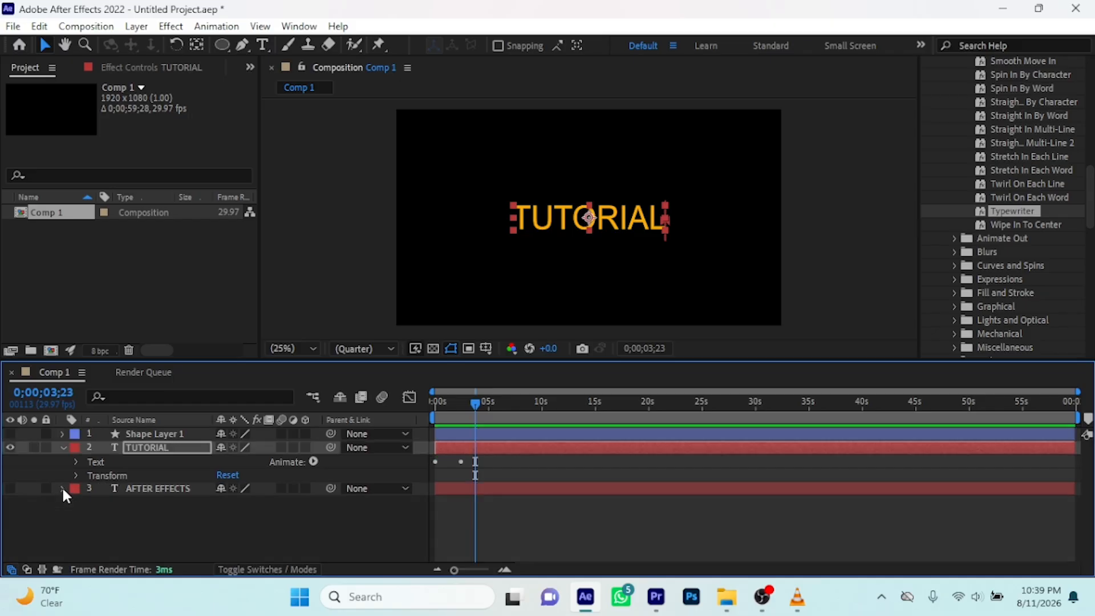
# Expand the TUTORIAL layer's Text, Animator 1 and Range Selector 1 to examine the Start keyframes made by the Typewriter preset
pyautogui.click(63, 488)
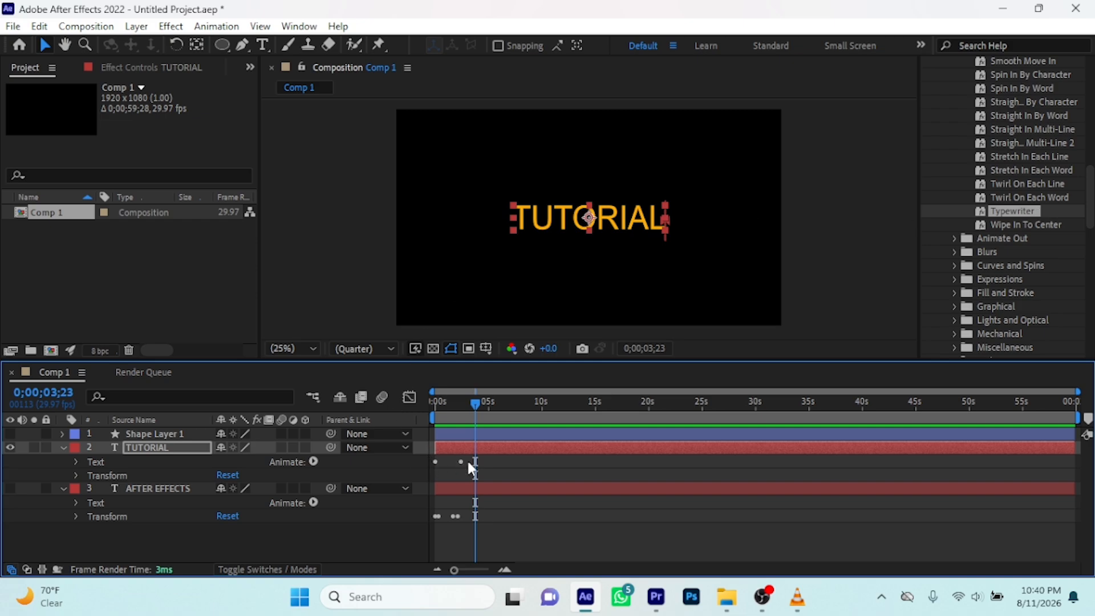
pyautogui.click(62, 489)
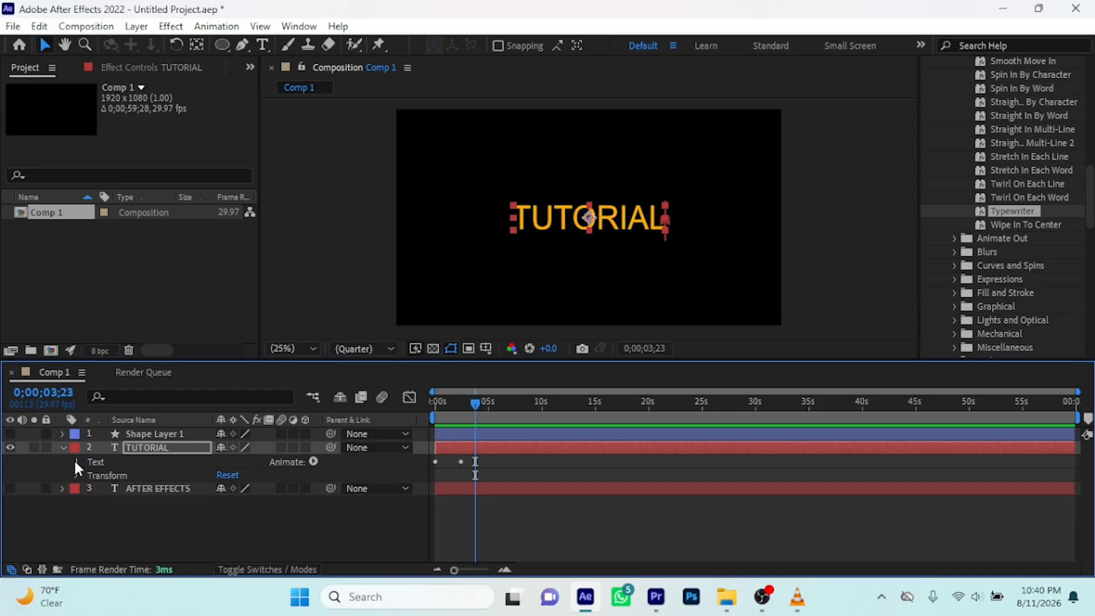
pyautogui.click(76, 462)
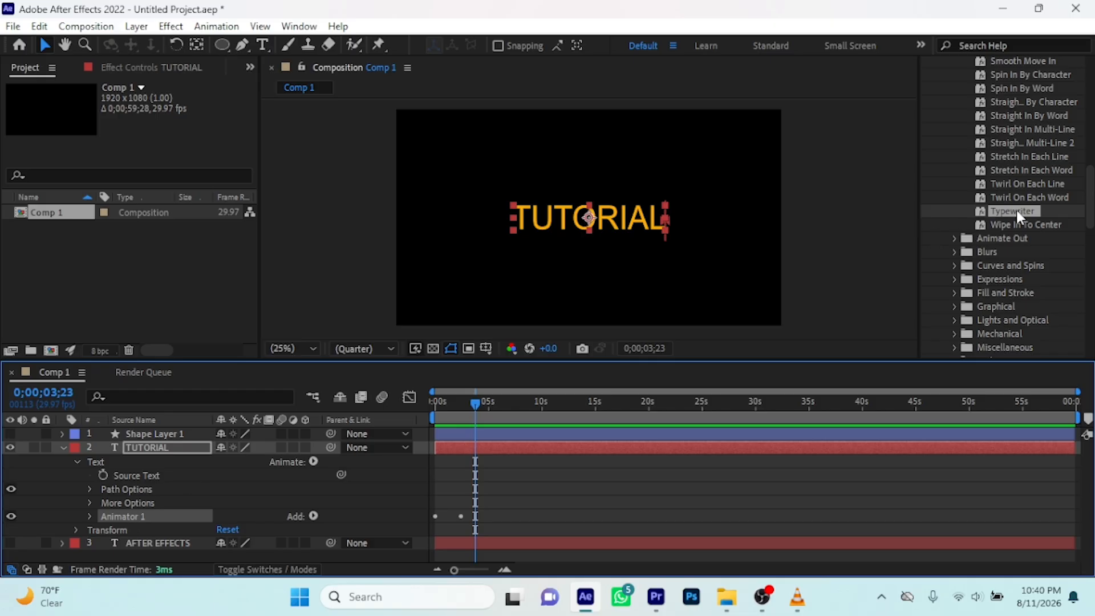
pyautogui.click(89, 516)
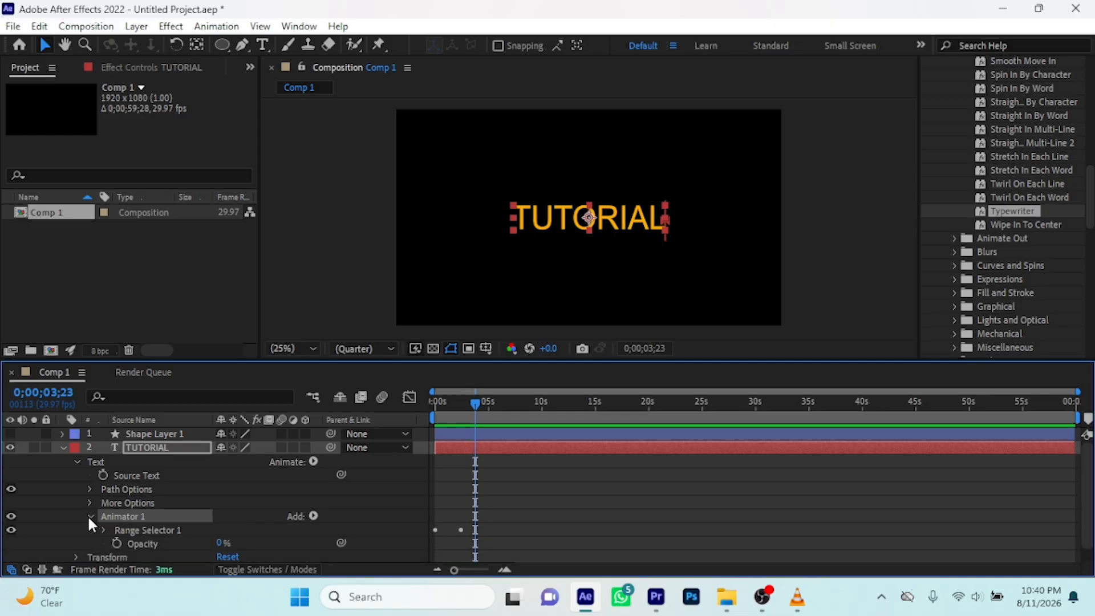
pyautogui.scroll(-1, 303, 475)
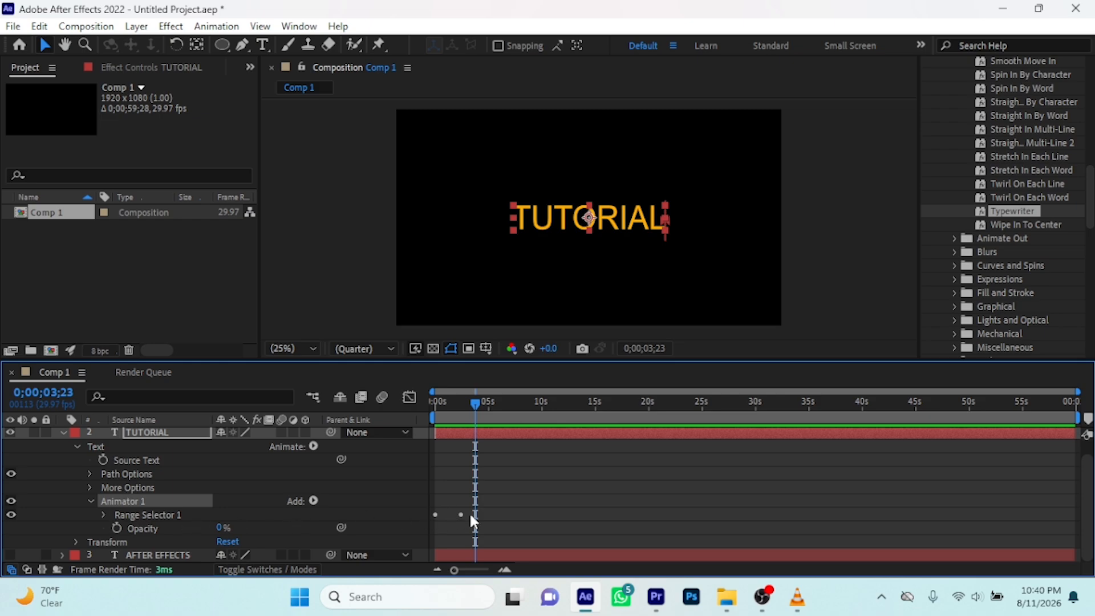
pyautogui.moveTo(476, 405); pyautogui.dragTo(562, 405)
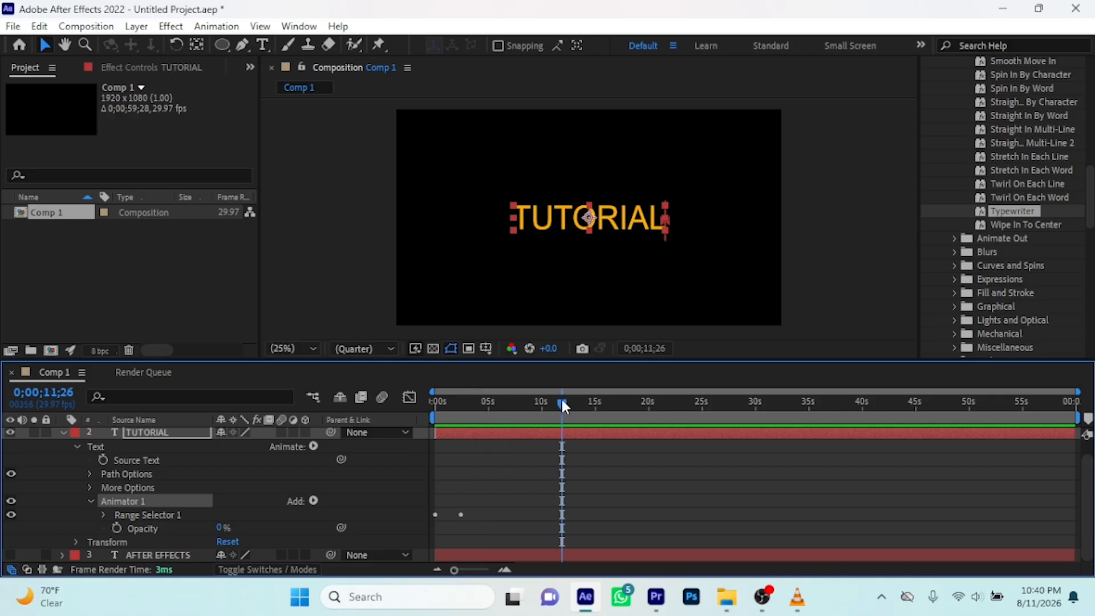
pyautogui.click(103, 514)
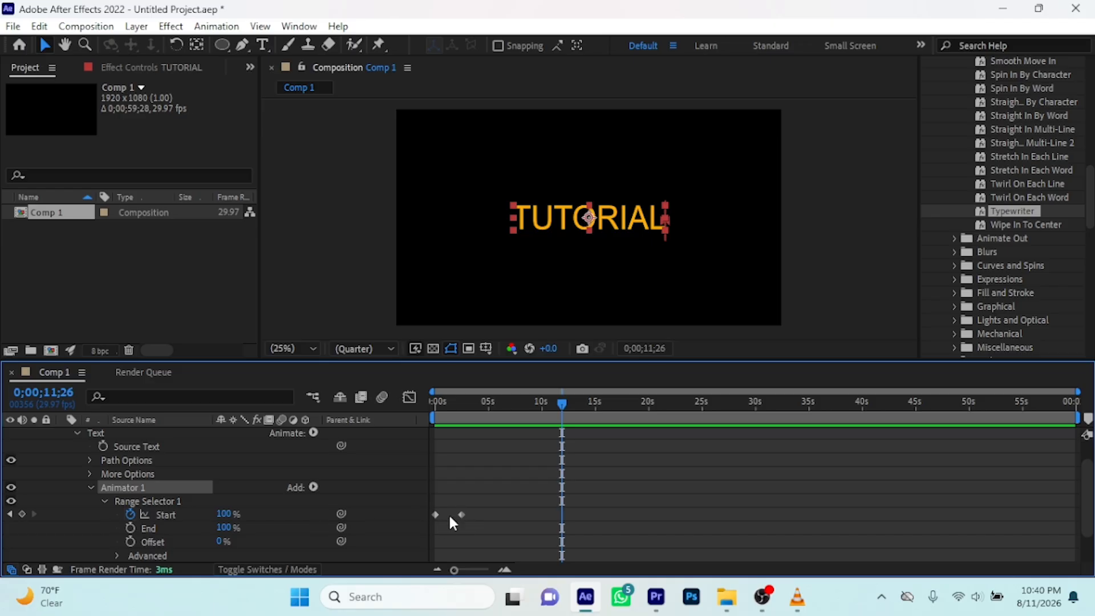
# Preview the TUTORIAL typewriter animation from 0 seconds
pyautogui.moveTo(563, 398); pyautogui.dragTo(344, 442)
pyautogui.press('space')
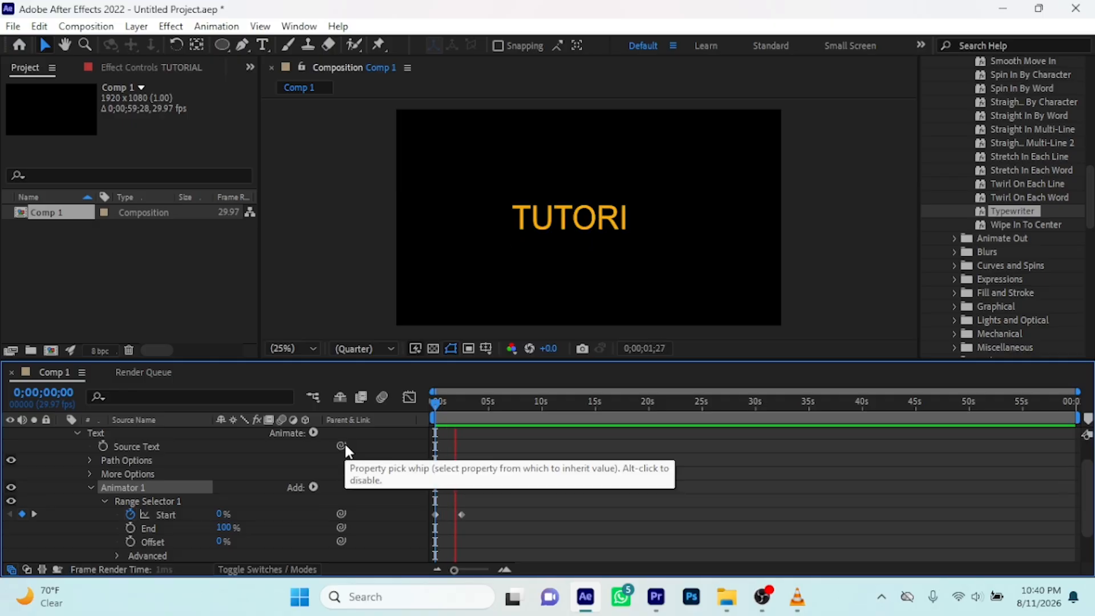
pyautogui.press('space')
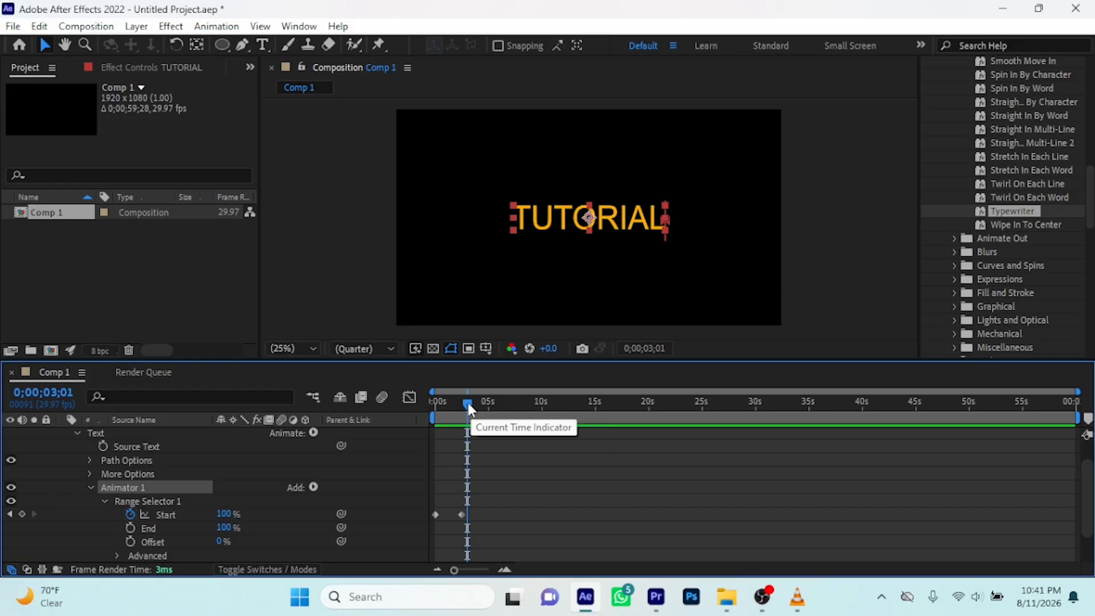
# Move the second Start keyframe of Range Selector 1 earlier, to about 1 second, and preview the typing twice from 0 seconds
pyautogui.moveTo(469, 406); pyautogui.dragTo(416, 414)
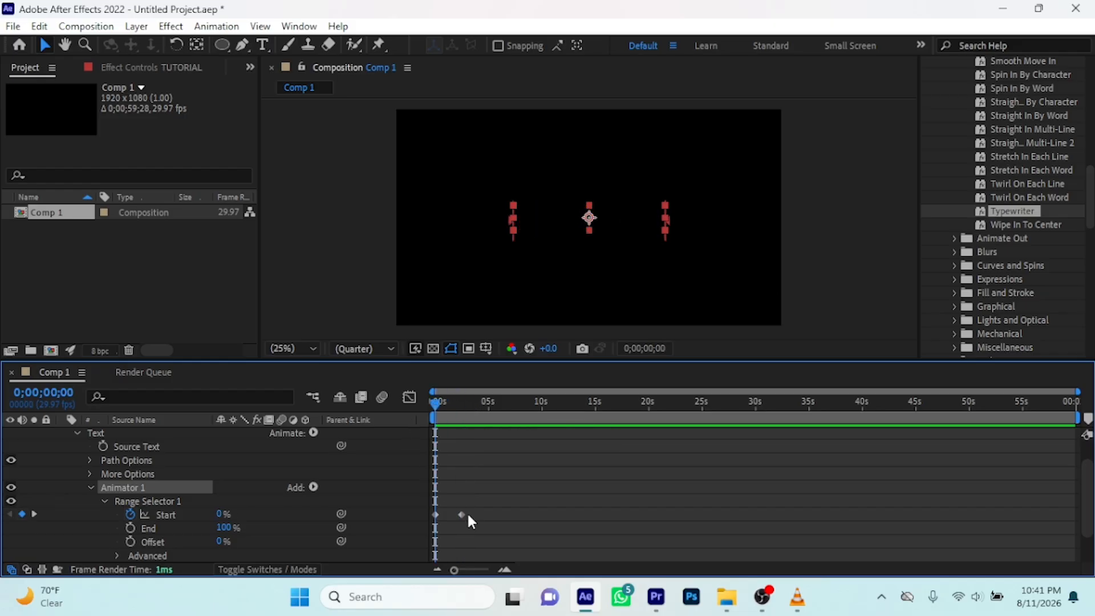
pyautogui.moveTo(459, 516); pyautogui.dragTo(447, 519)
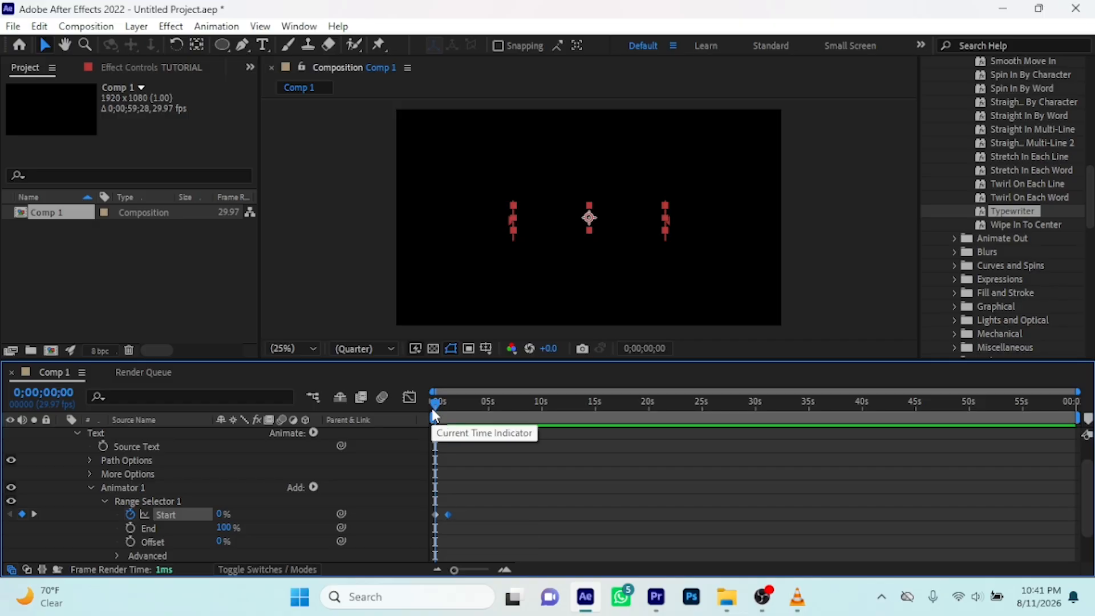
pyautogui.press('space')
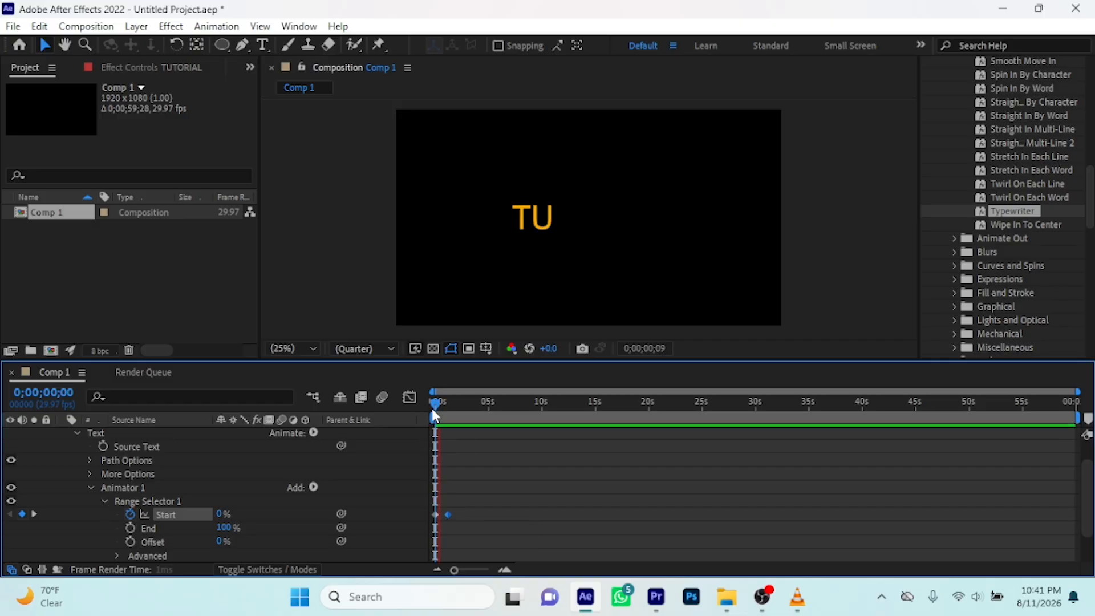
pyautogui.press('space')
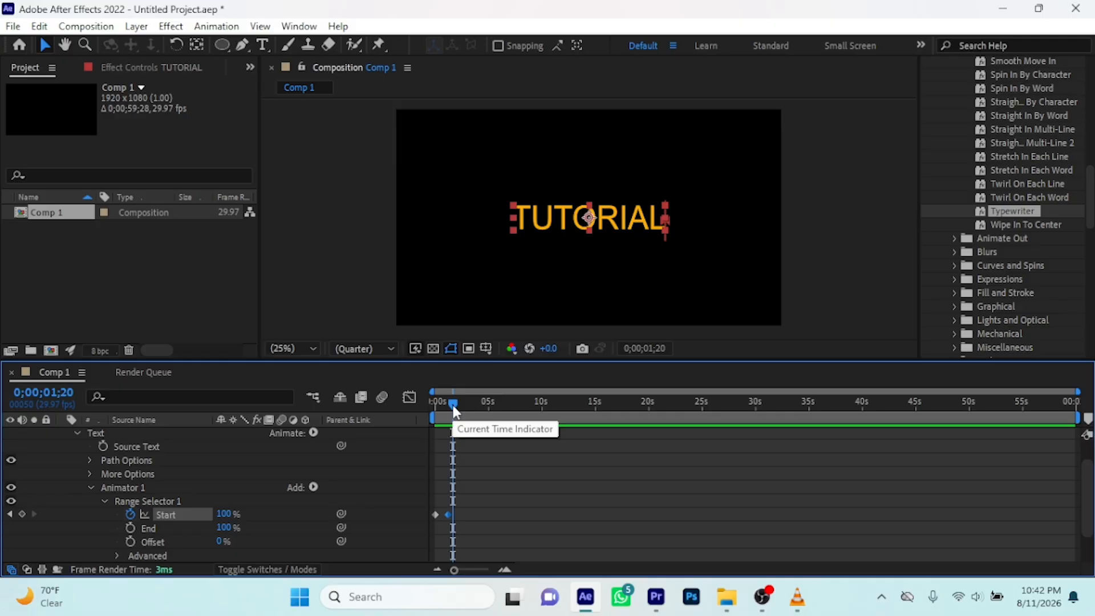
pyautogui.moveTo(455, 410); pyautogui.dragTo(427, 409)
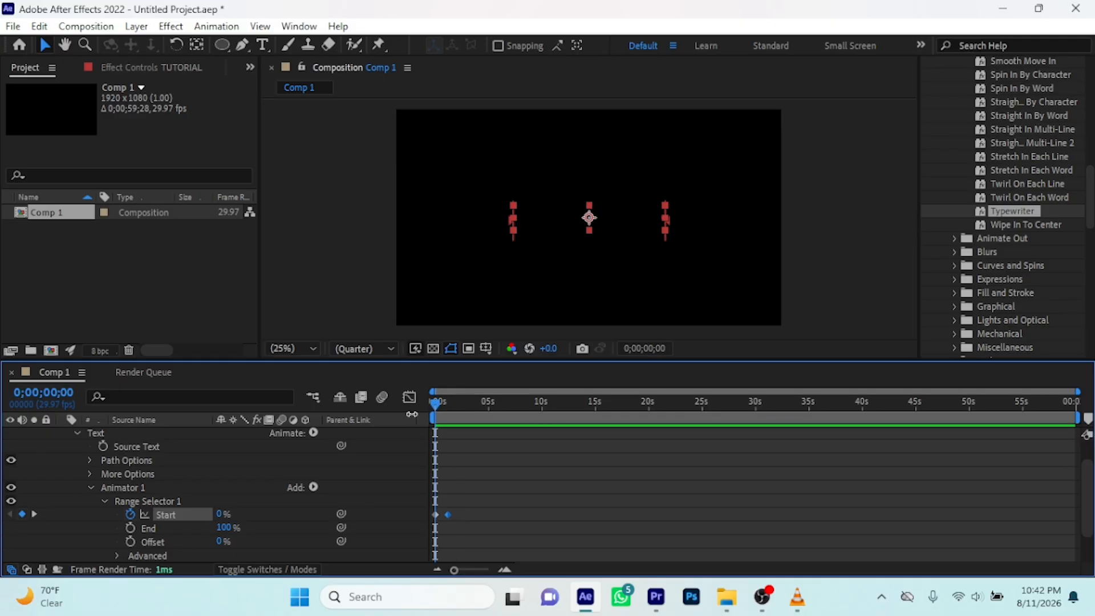
pyautogui.press('space')
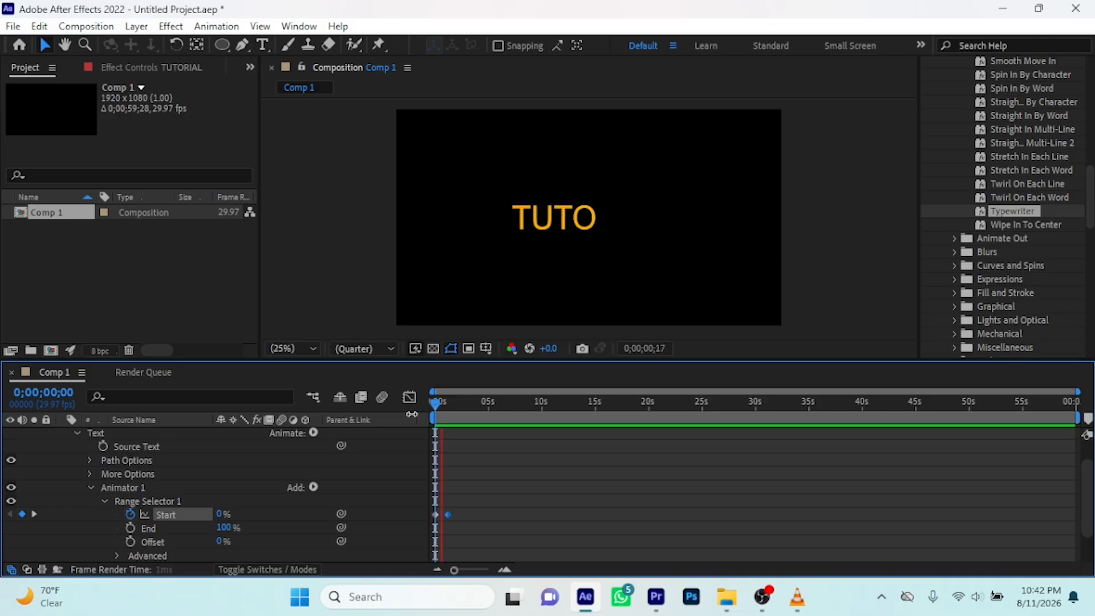
pyautogui.press('space')
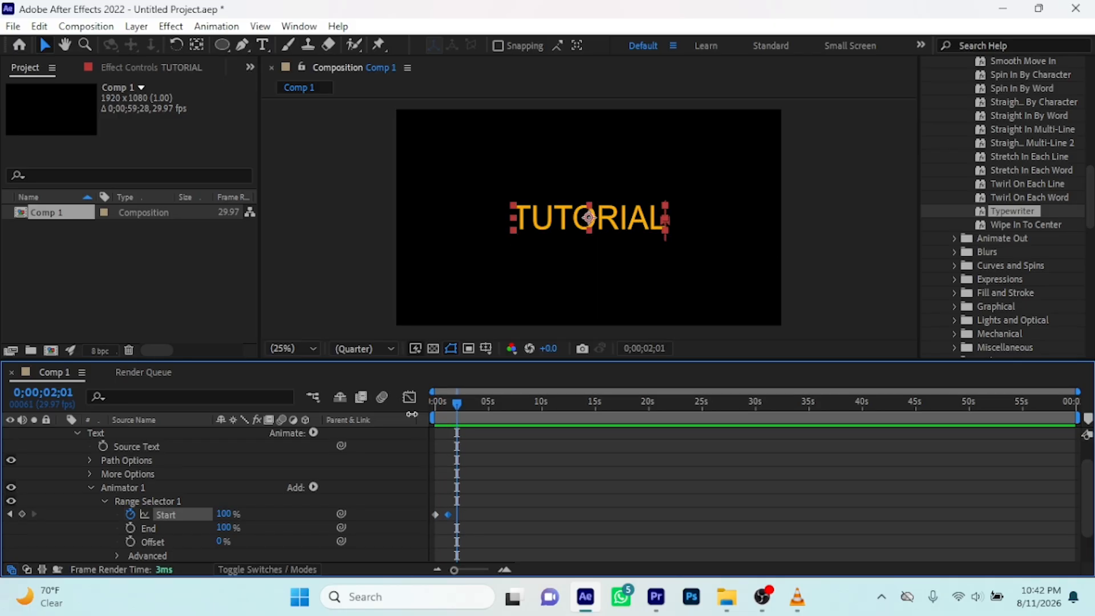
# Move the second Start keyframe still closer to the first, to about 0.8 seconds, and preview the typing from 0 seconds
pyautogui.moveTo(448, 515); pyautogui.dragTo(444, 515)
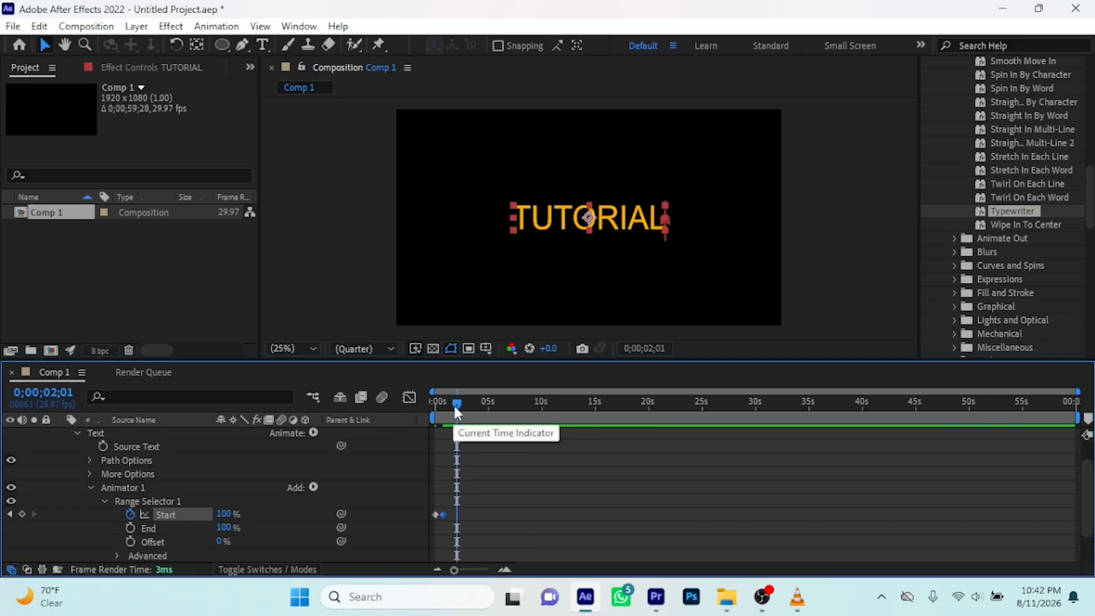
pyautogui.moveTo(455, 405); pyautogui.dragTo(396, 427)
pyautogui.press('space')
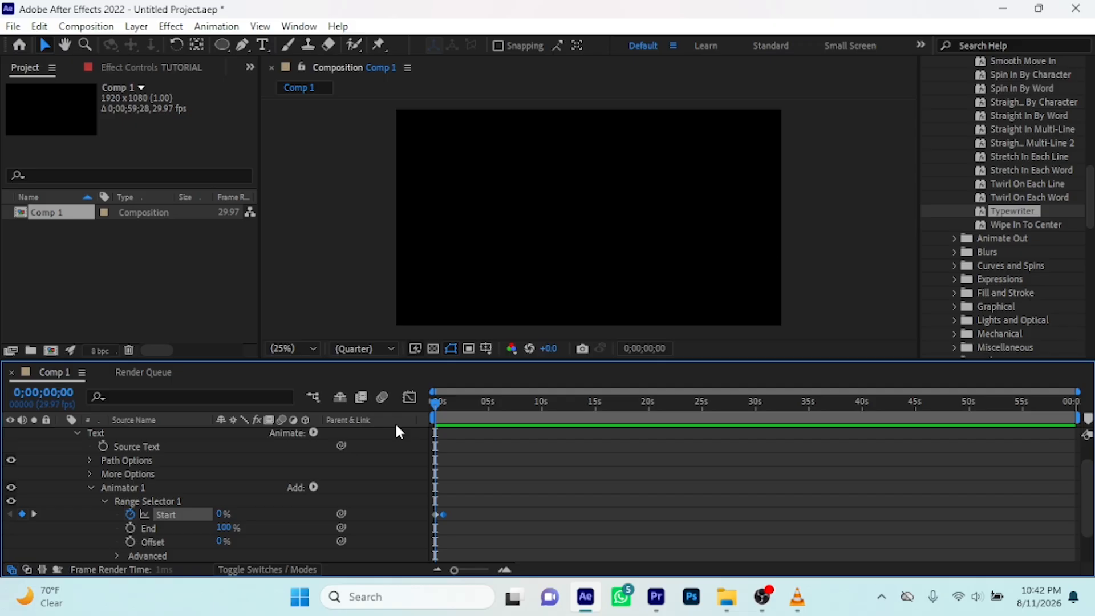
pyautogui.press('space')
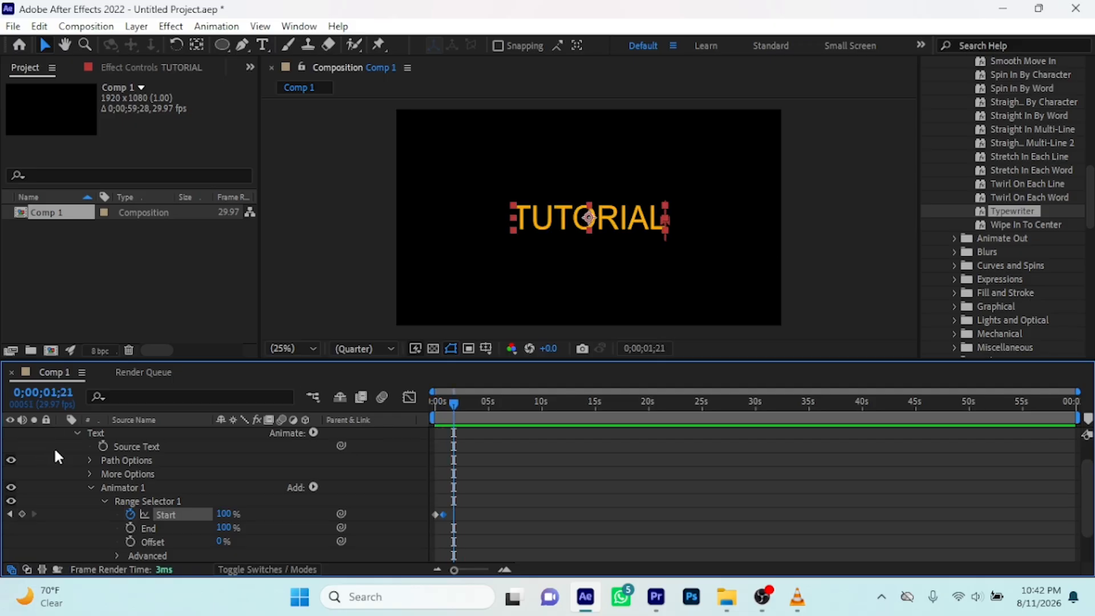
# Collapse the TUTORIAL layer, make the AFTER EFFECTS layer visible and preview both text animations together from 0 seconds
pyautogui.click(77, 433)
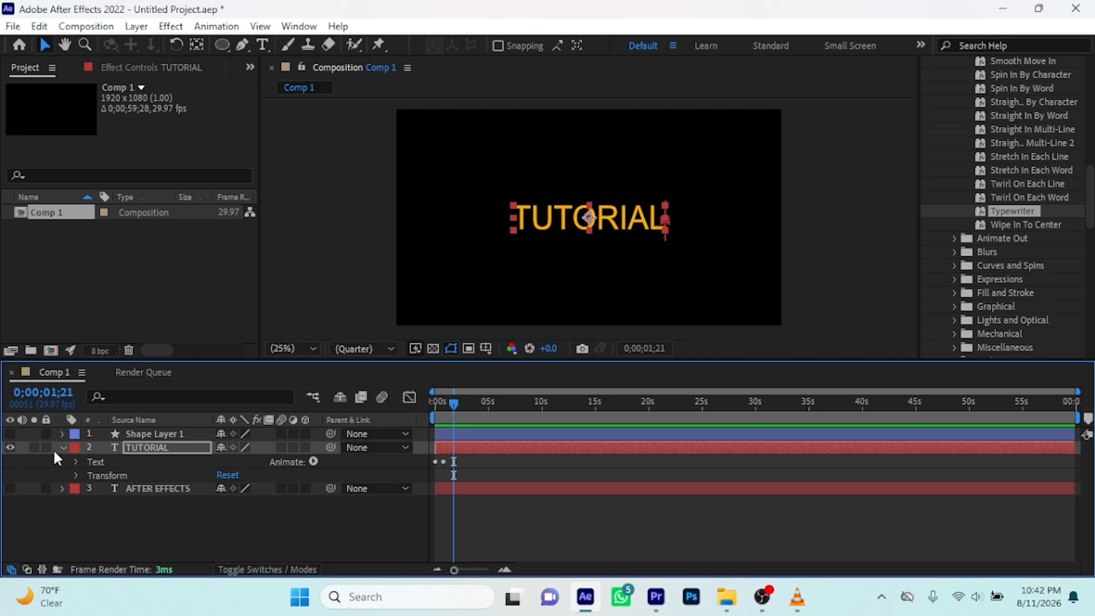
pyautogui.click(63, 447)
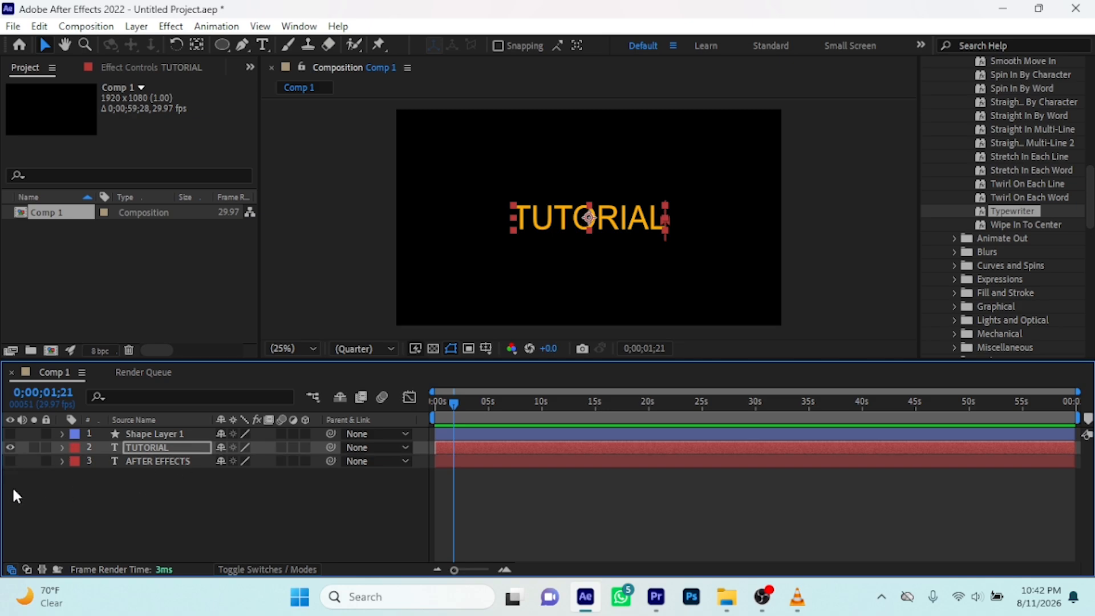
pyautogui.click(10, 461)
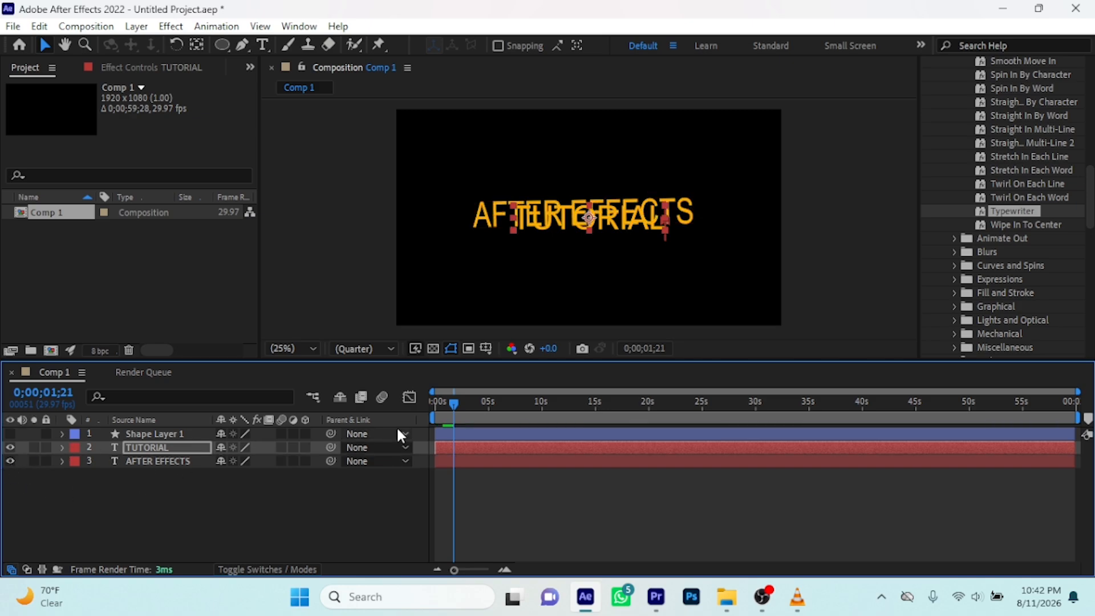
pyautogui.moveTo(453, 404); pyautogui.dragTo(374, 419)
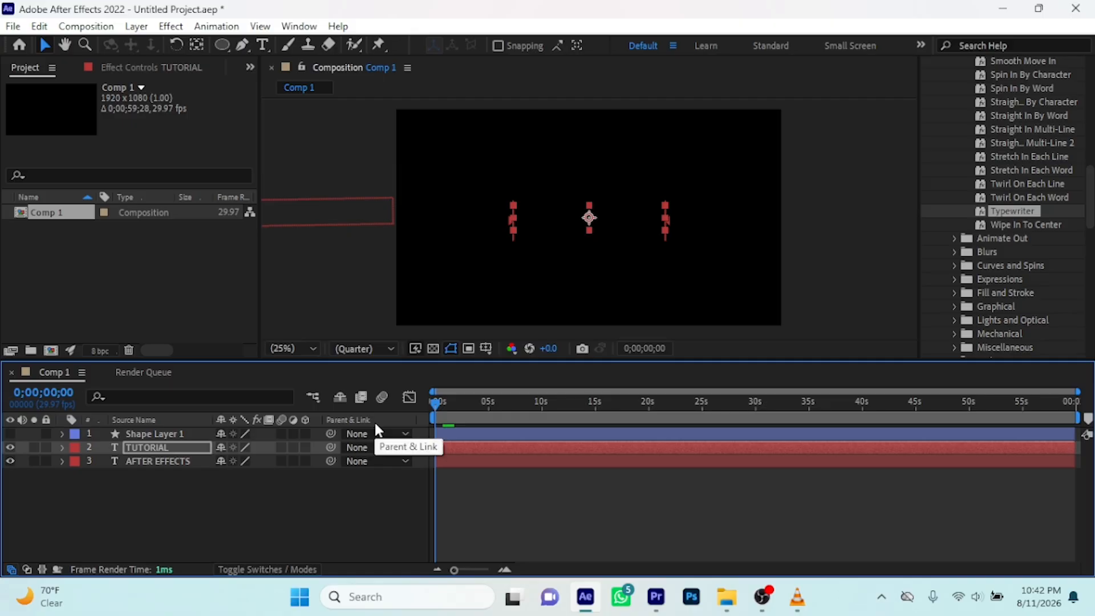
pyautogui.press('space')
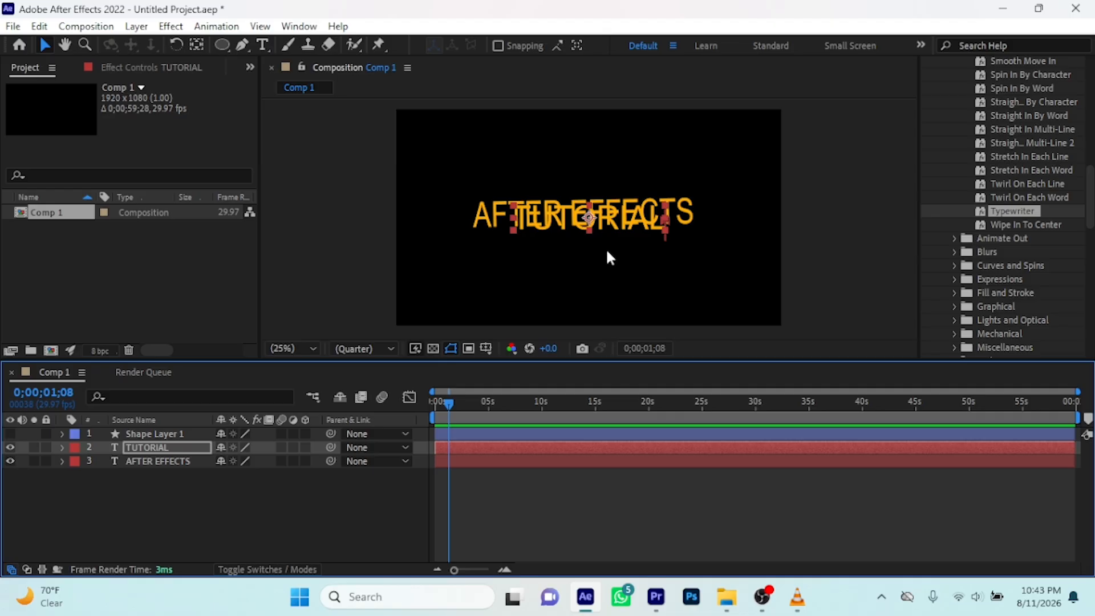
# Delete Animator 1 from the TUTORIAL layer's Text properties to remove the typewriter animation, and collapse the layer
pyautogui.click(62, 448)
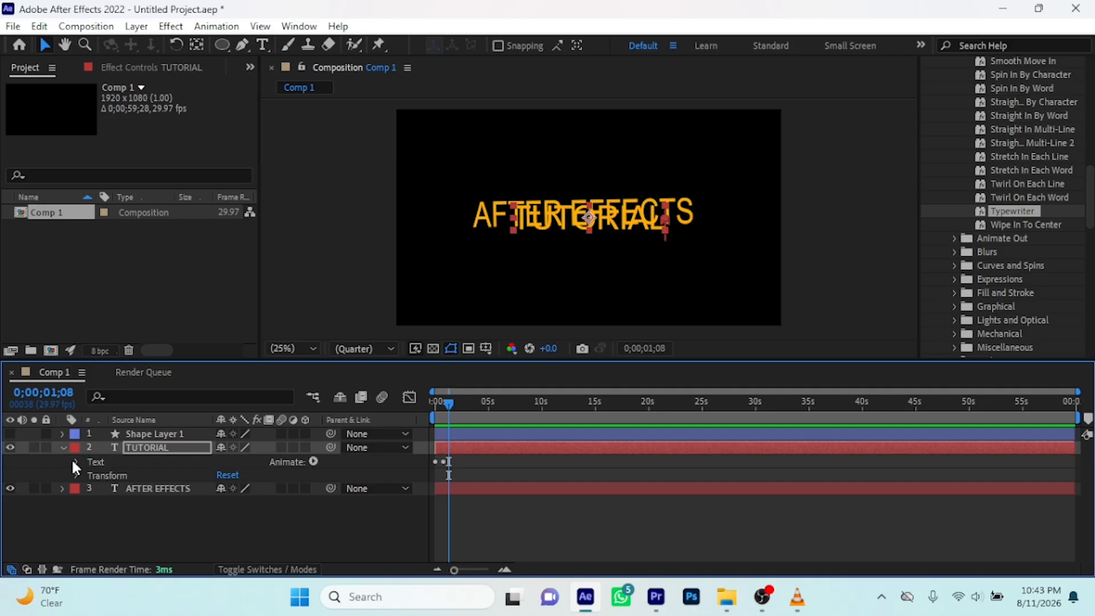
pyautogui.click(74, 461)
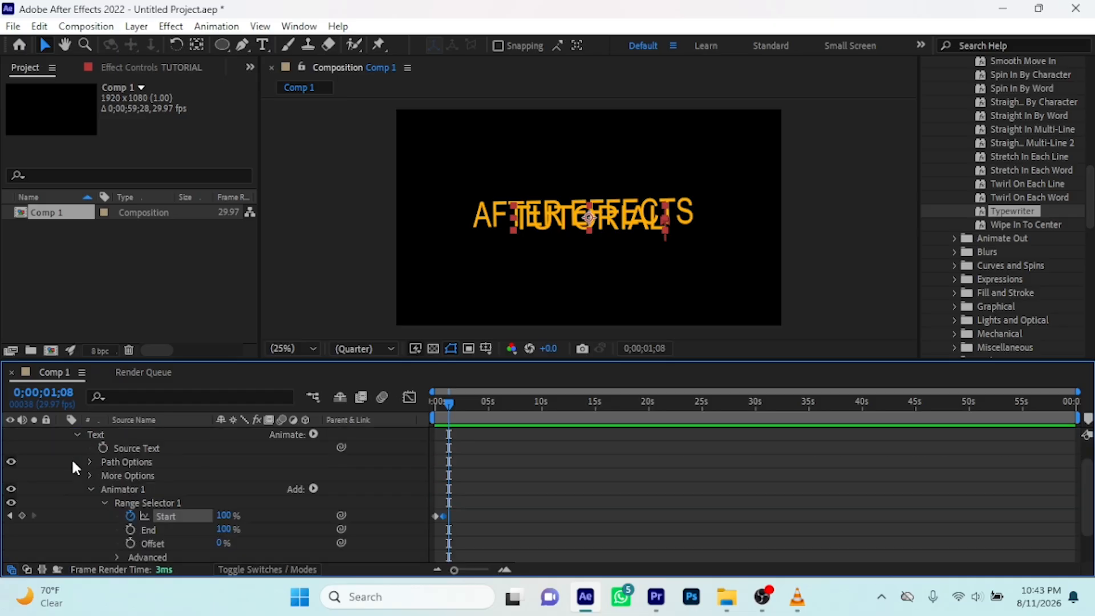
pyautogui.click(103, 501)
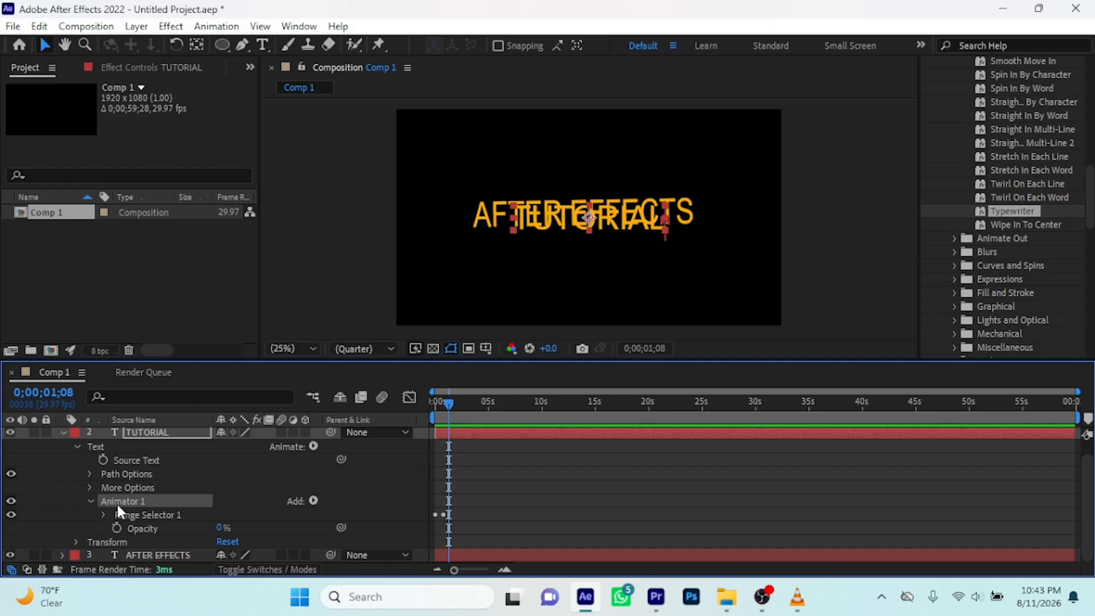
pyautogui.press('Delete')
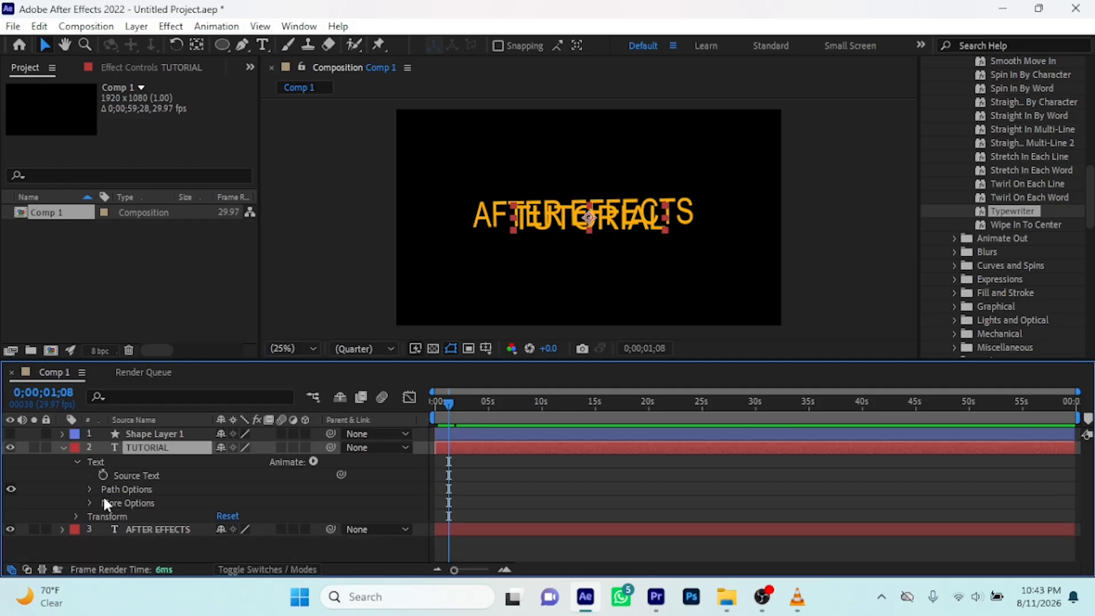
pyautogui.click(62, 447)
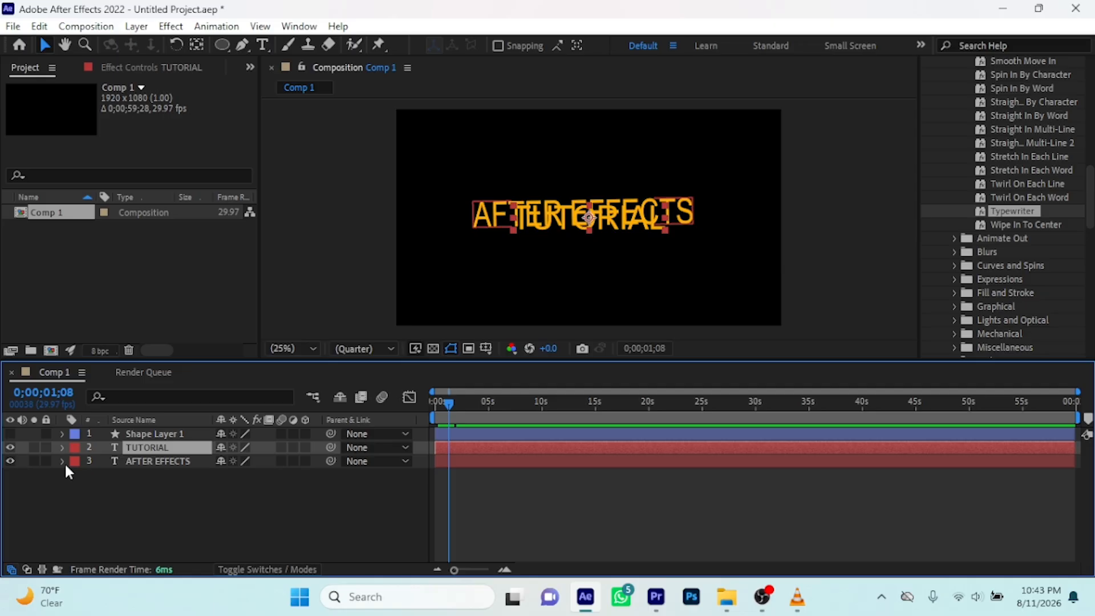
# Remove the Position keyframes from the AFTER EFFECTS layer's Transform properties and collapse the layer
pyautogui.click(61, 461)
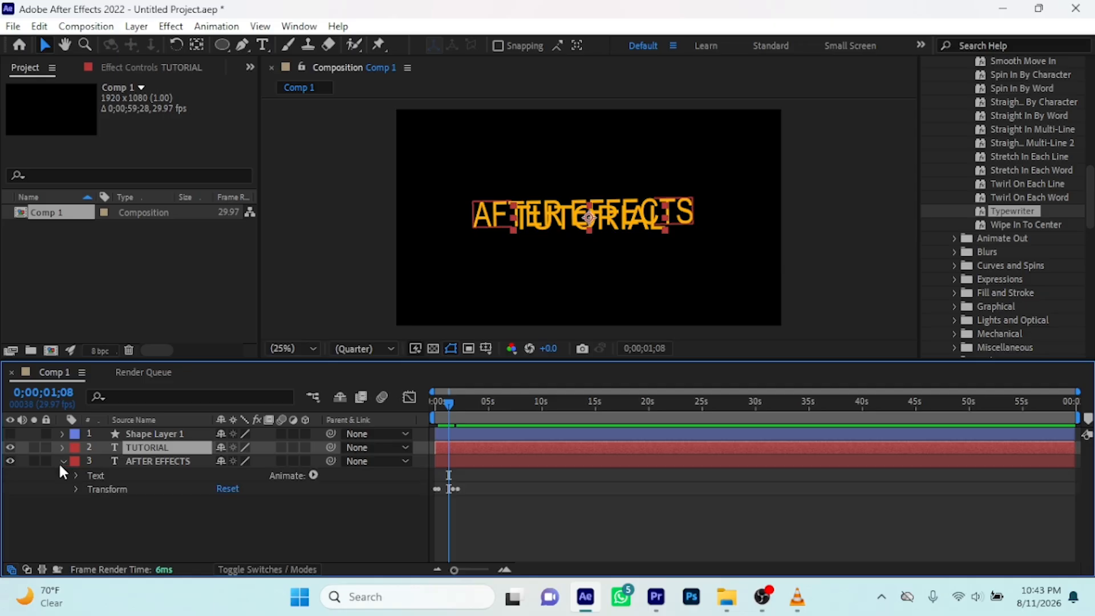
pyautogui.click(77, 490)
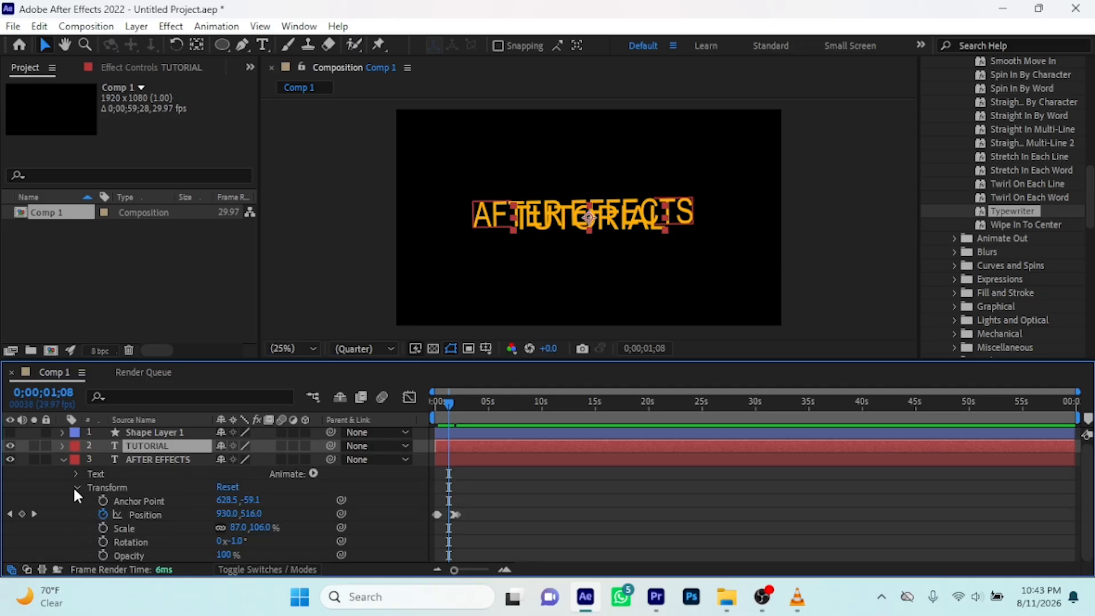
pyautogui.click(103, 513)
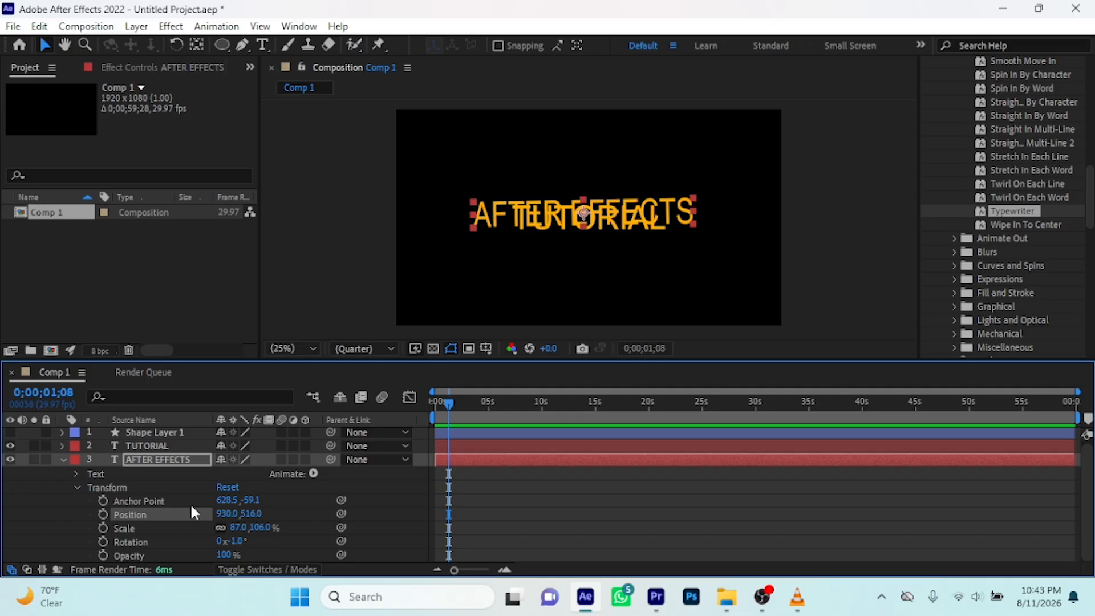
pyautogui.click(63, 460)
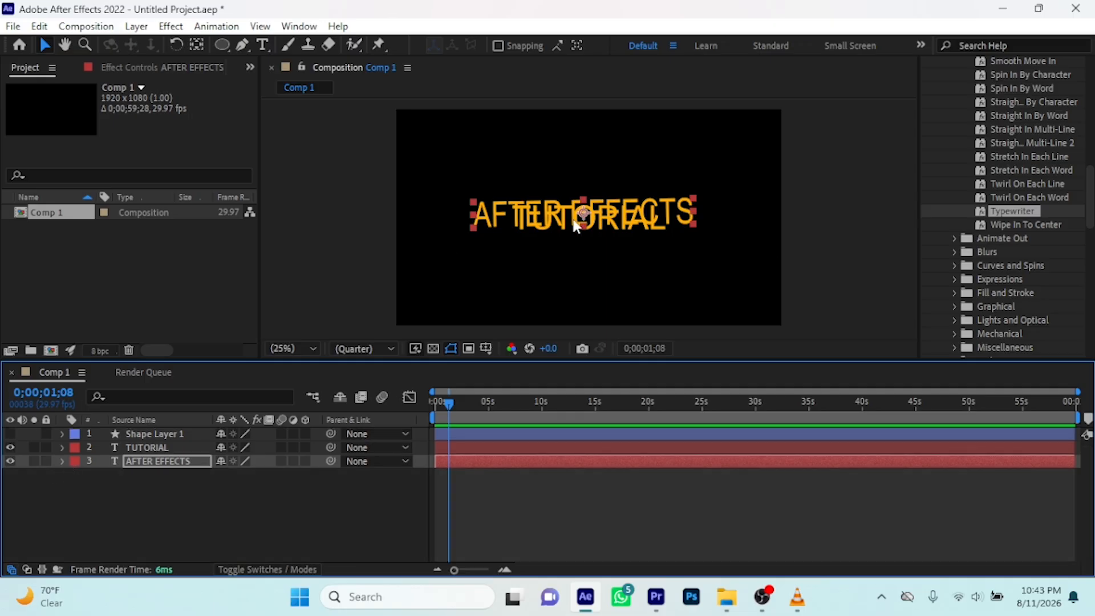
# Arrange the texts near the composition's centre with TUTORIAL directly below AFTER EFFECTS, and hide the TUTORIAL layer
pyautogui.moveTo(576, 225); pyautogui.dragTo(583, 282)
pyautogui.moveTo(584, 188); pyautogui.dragTo(623, 218)
pyautogui.moveTo(587, 278); pyautogui.dragTo(591, 359)
pyautogui.moveTo(589, 256)
pyautogui.mouseDown()
pyautogui.moveTo(587, 240)
pyautogui.moveTo(576, 259)
pyautogui.mouseUp()
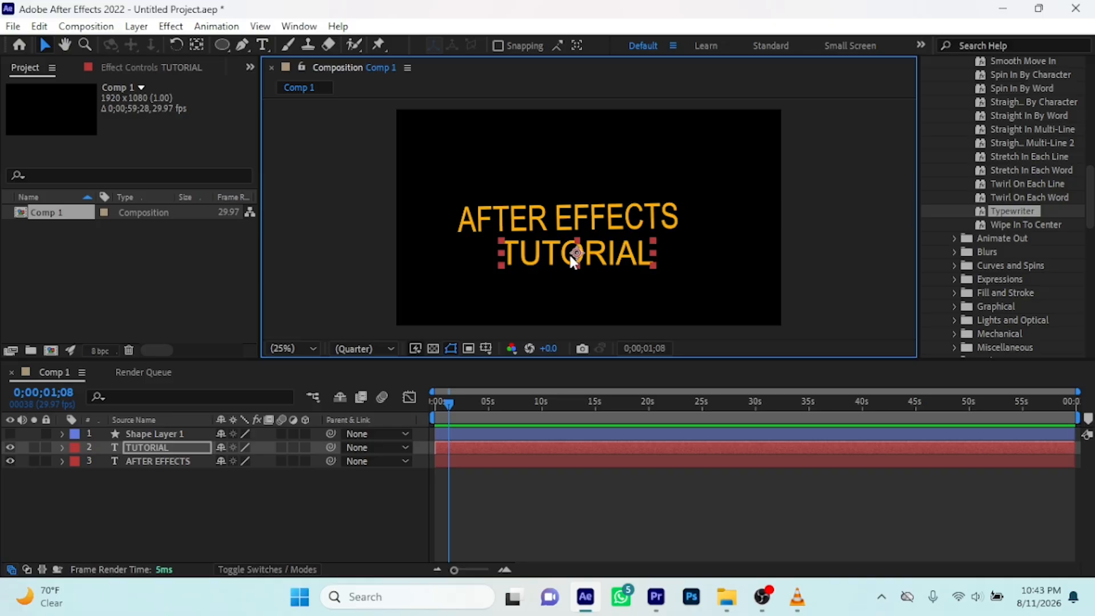
pyautogui.click(10, 447)
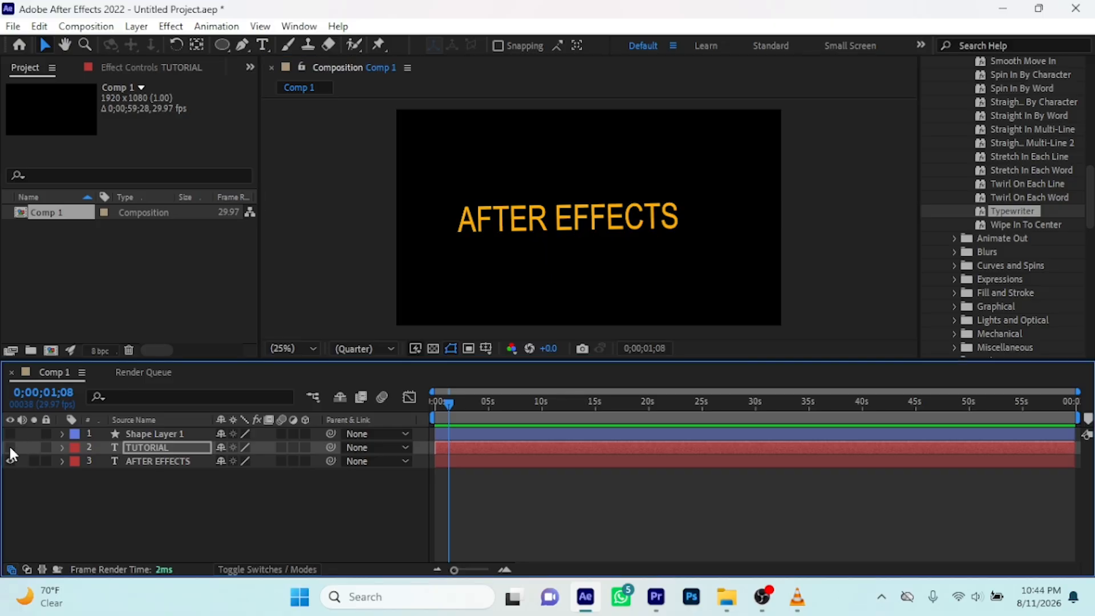
# Expand the AFTER EFFECTS layer's Transform properties and shorten the composition's work area to end at about 2 seconds
pyautogui.click(62, 460)
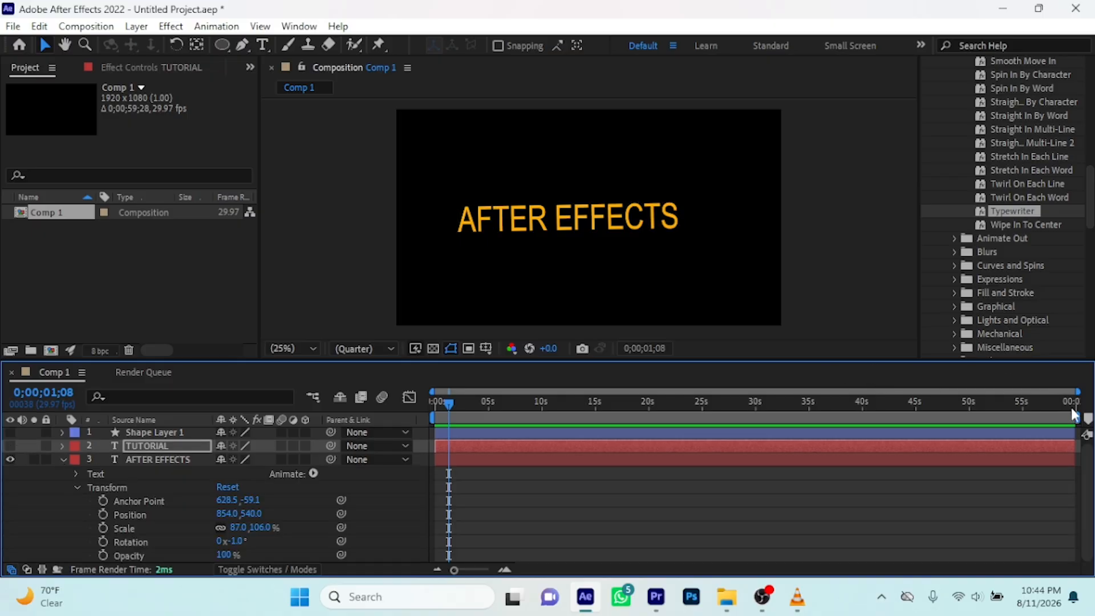
pyautogui.moveTo(1076, 417); pyautogui.dragTo(470, 411)
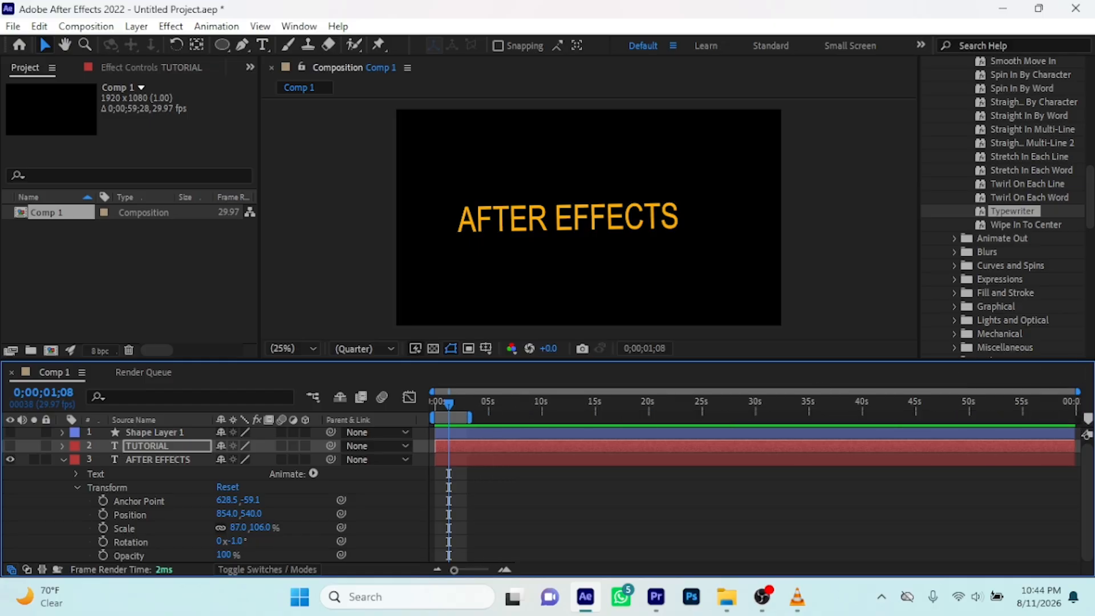
pyautogui.moveTo(984, 401); pyautogui.dragTo(502, 371)
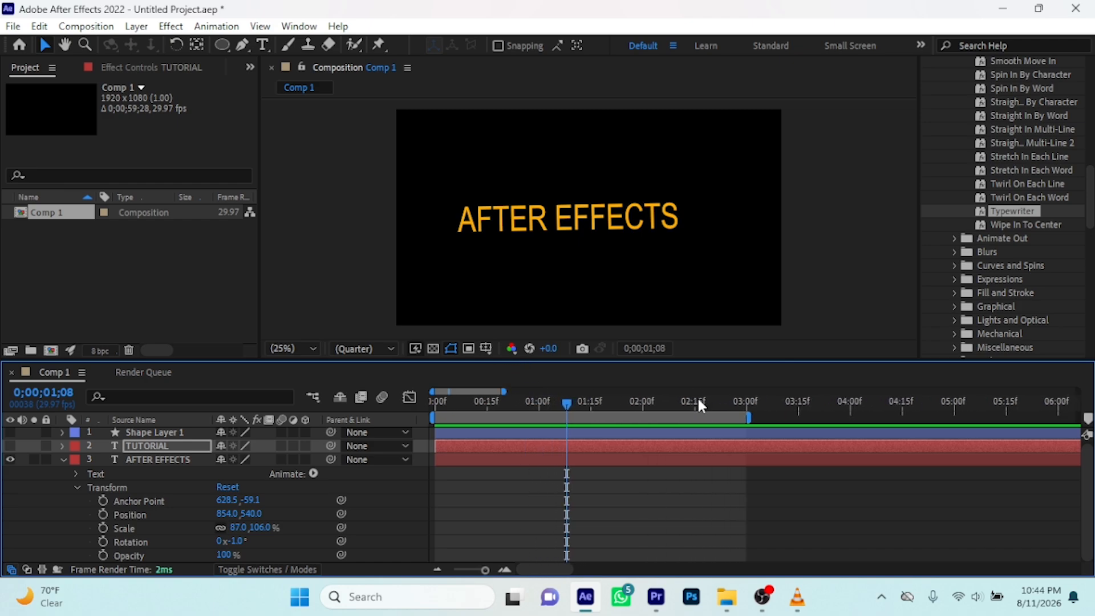
pyautogui.moveTo(749, 418)
pyautogui.mouseDown()
pyautogui.moveTo(796, 418)
pyautogui.moveTo(762, 418)
pyautogui.mouseUp()
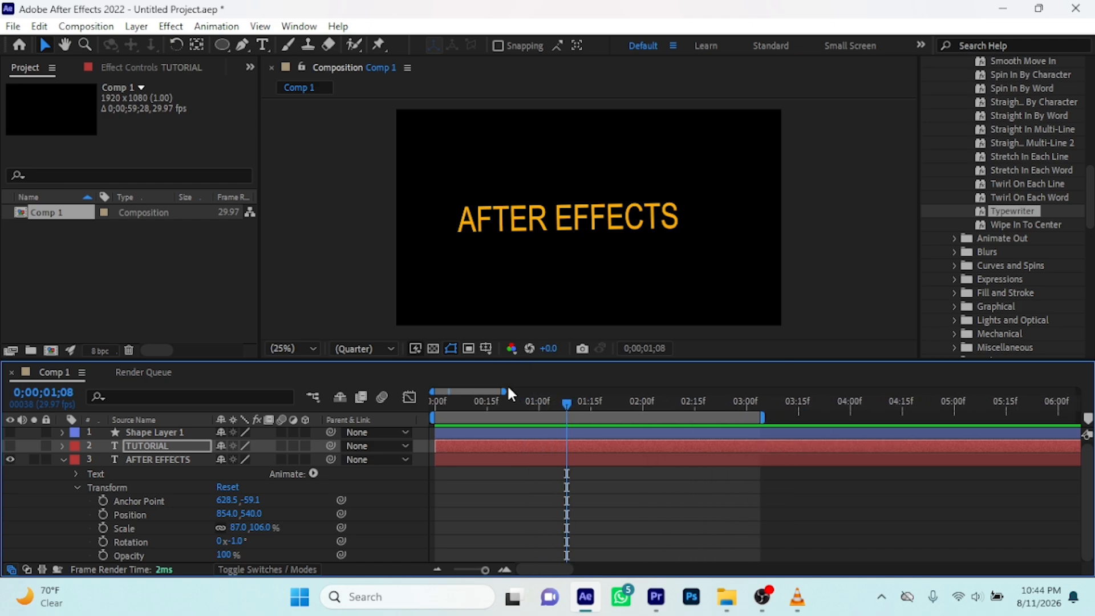
pyautogui.moveTo(507, 390); pyautogui.dragTo(643, 394)
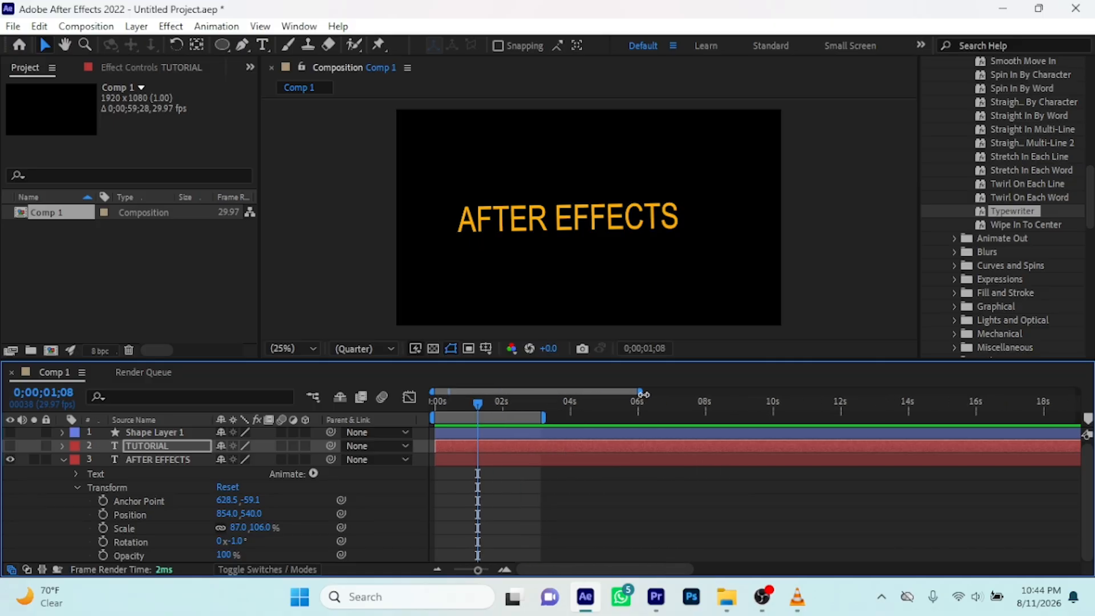
pyautogui.moveTo(549, 416); pyautogui.dragTo(512, 420)
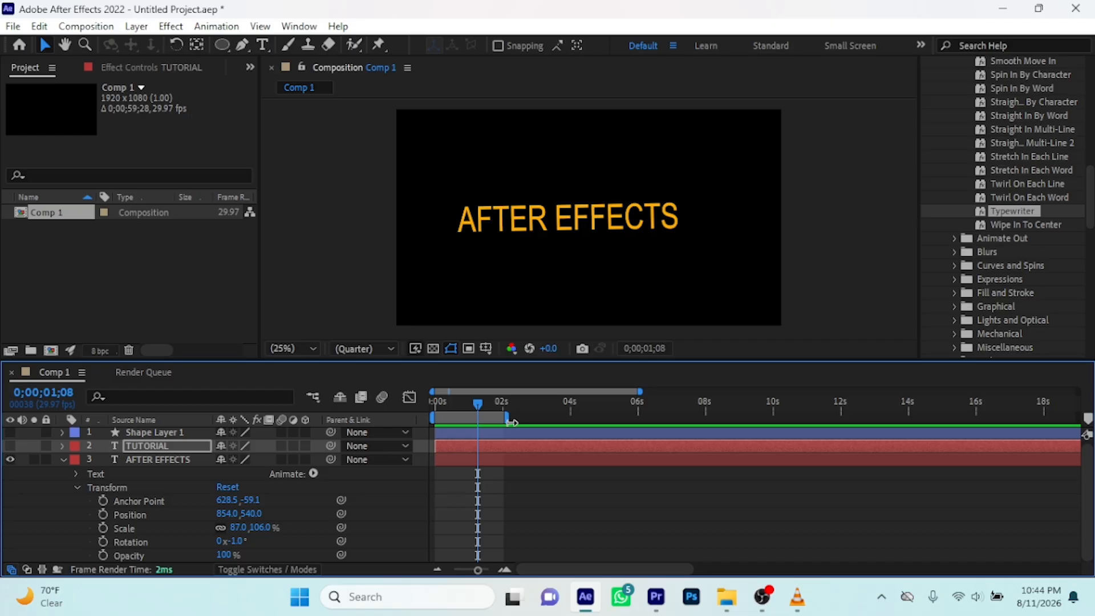
pyautogui.moveTo(639, 392); pyautogui.dragTo(402, 419)
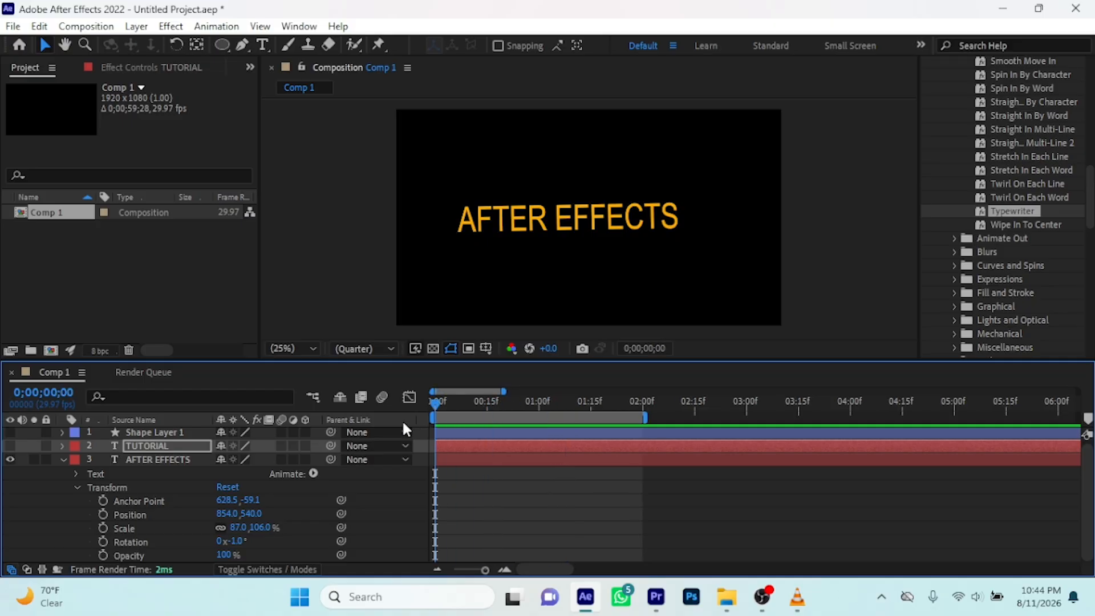
# Keyframe the AFTER EFFECTS layer's Position from about -634, 528 at 0 seconds to 974, 528 at frame 5, and collapse the layer
pyautogui.click(590, 218)
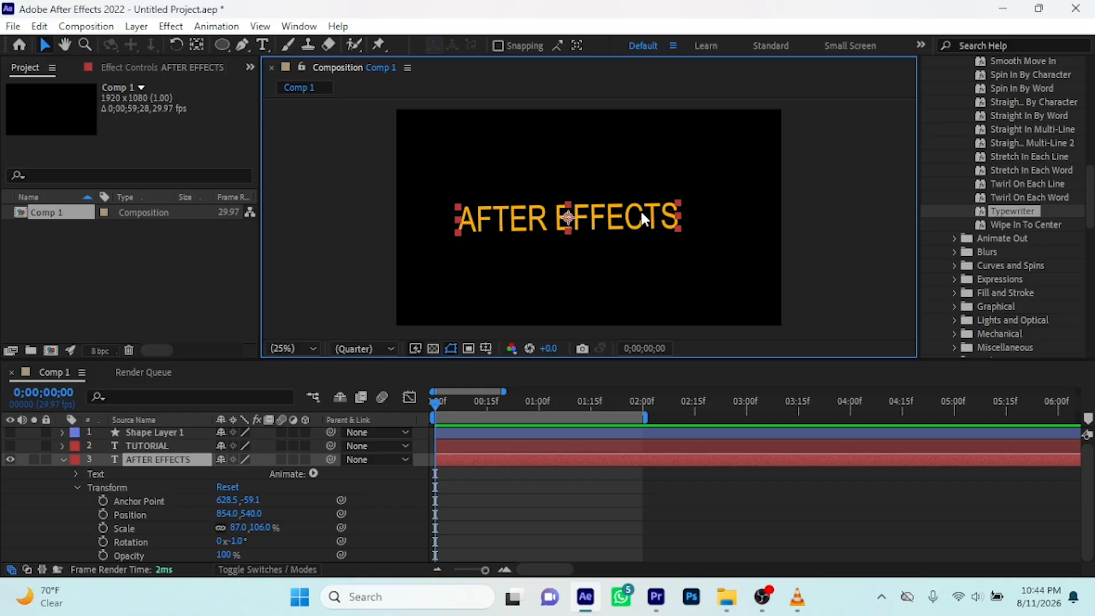
pyautogui.moveTo(656, 221); pyautogui.dragTo(358, 220)
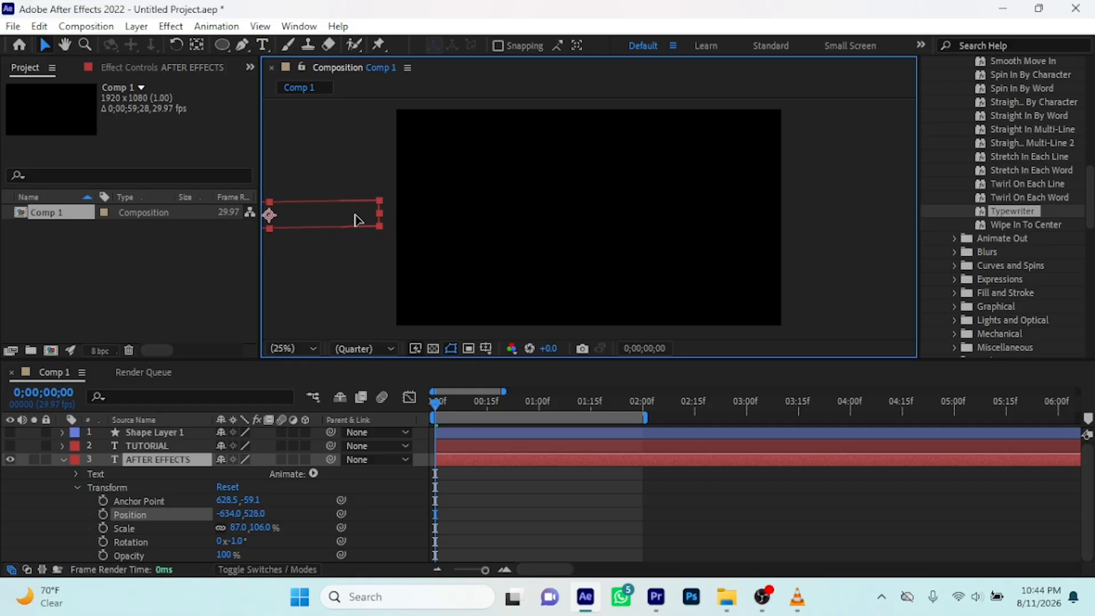
pyautogui.click(103, 514)
pyautogui.moveTo(434, 401); pyautogui.dragTo(451, 409)
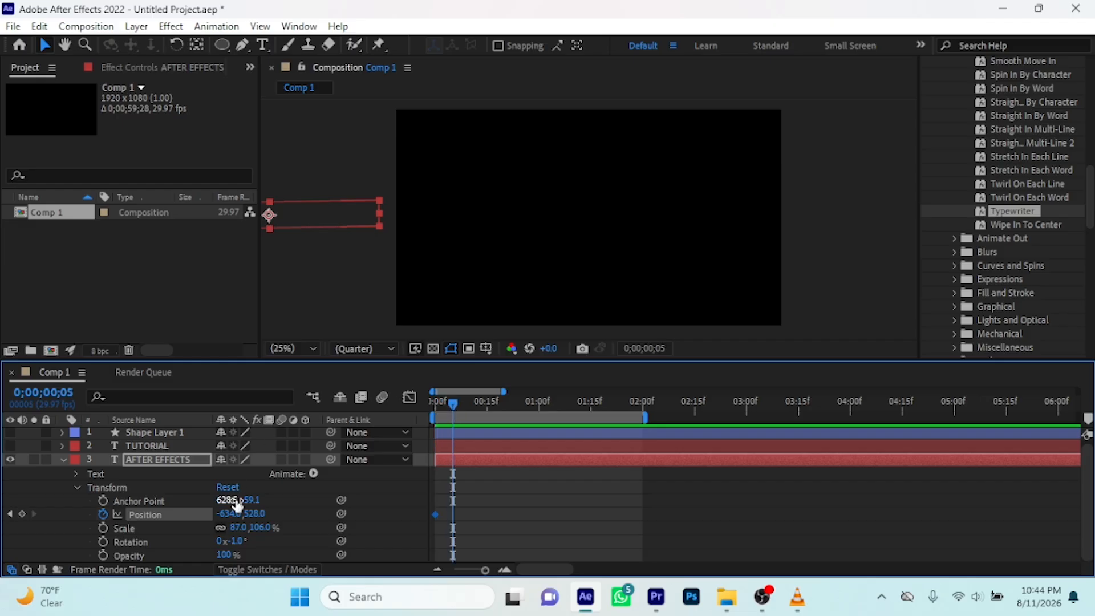
pyautogui.moveTo(225, 515); pyautogui.dragTo(637, 516)
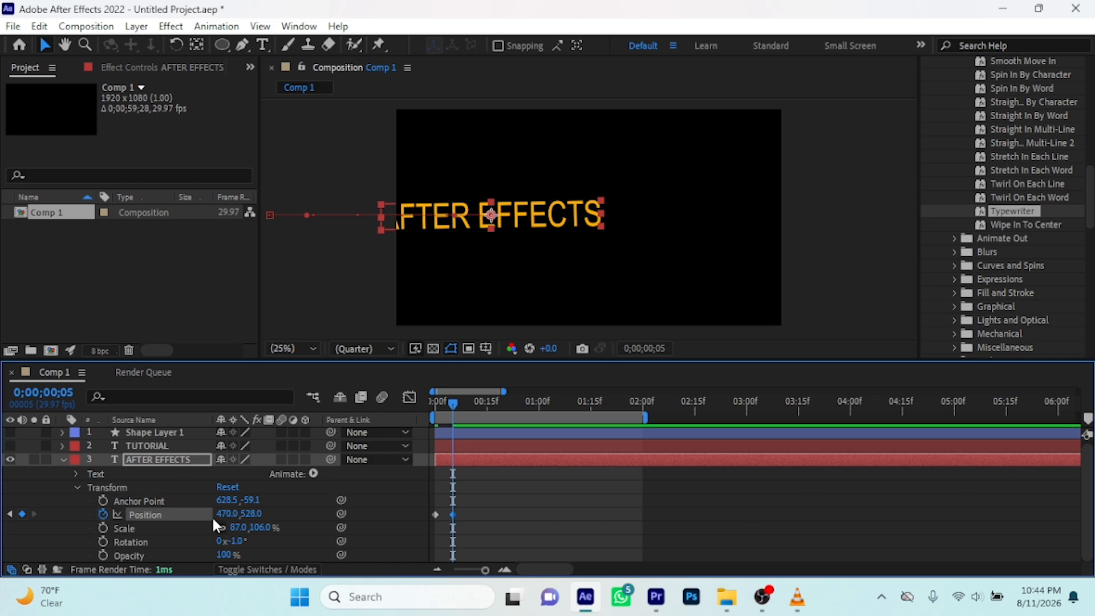
pyautogui.moveTo(227, 514); pyautogui.dragTo(597, 494)
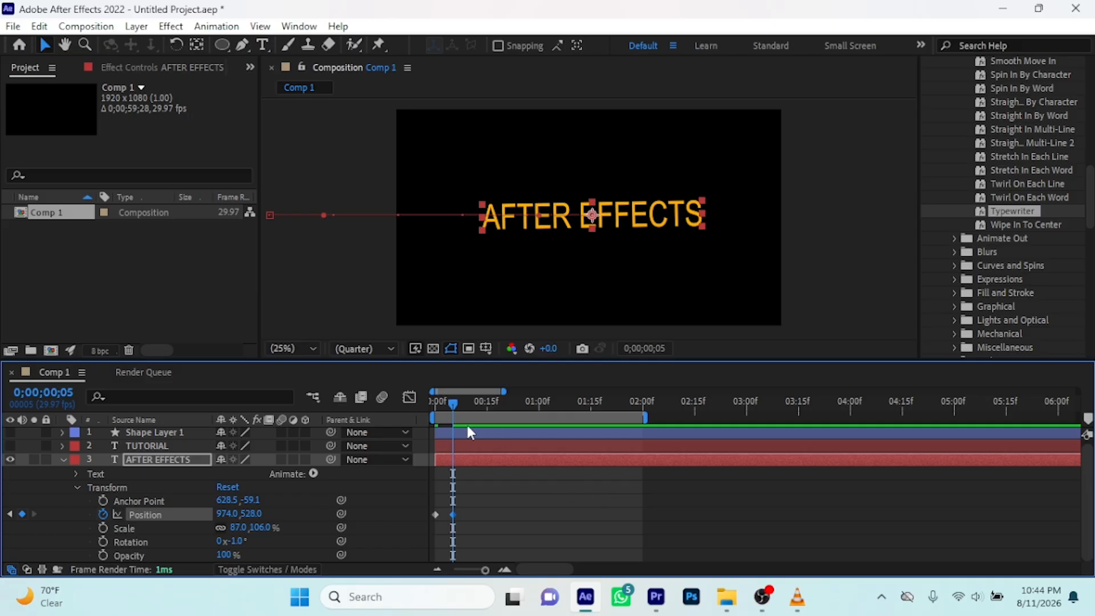
pyautogui.click(64, 460)
# Show the TUTORIAL layer and keyframe its Position from about 916, 1208 below the frame at 0 seconds to 900, 716 at frame 5
pyautogui.click(9, 448)
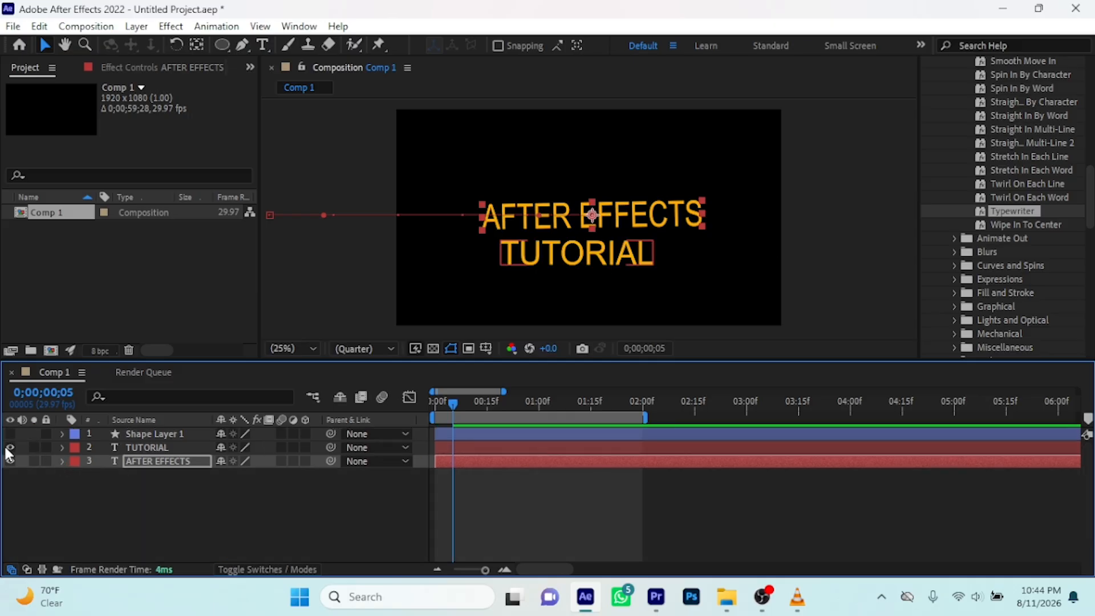
pyautogui.click(60, 447)
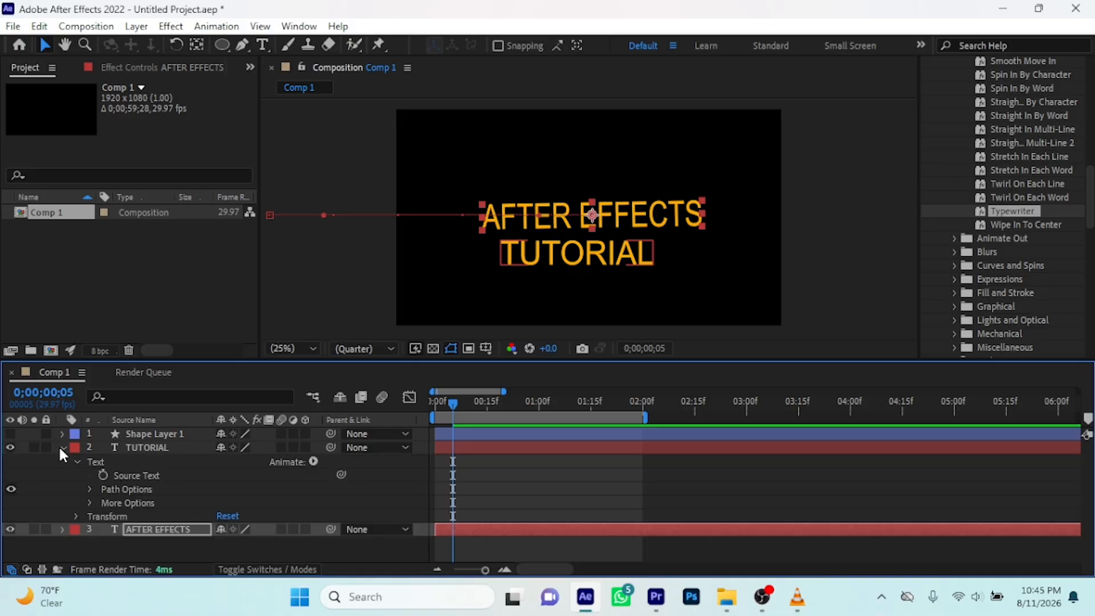
pyautogui.click(75, 515)
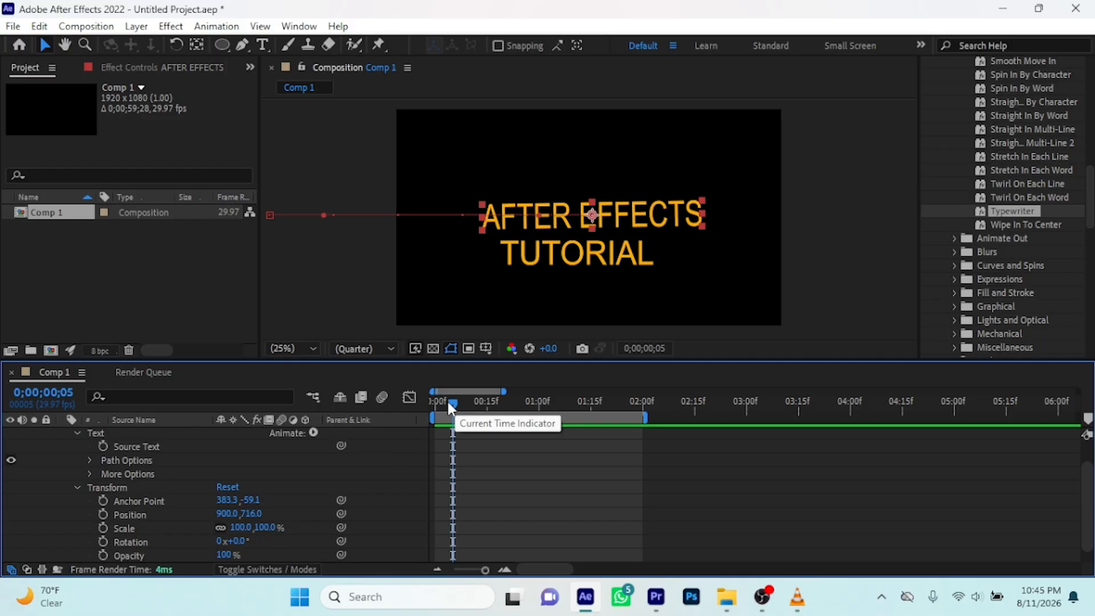
pyautogui.click(102, 514)
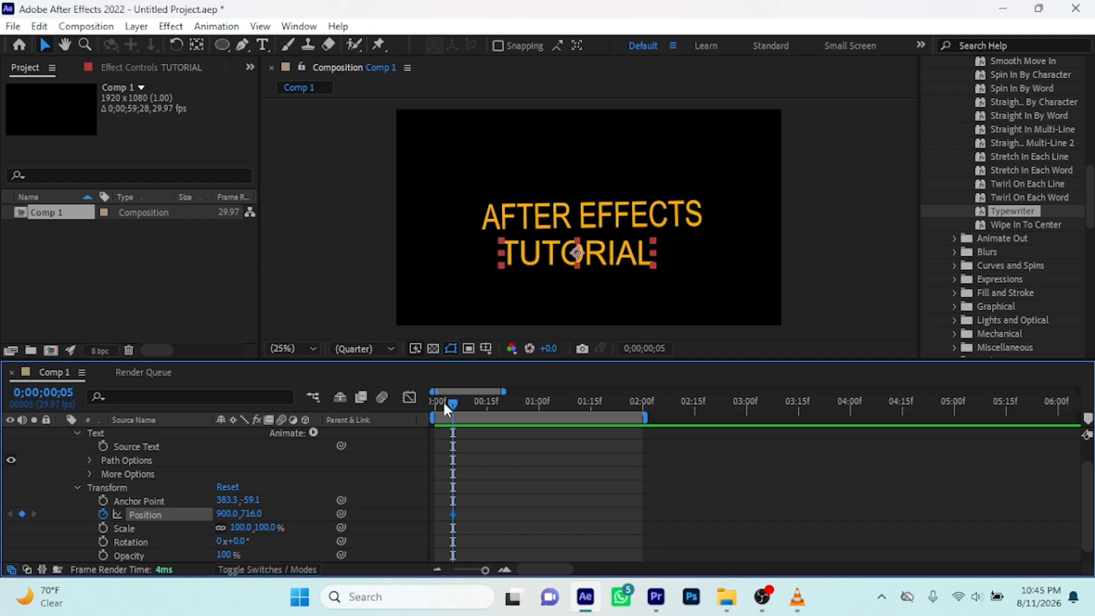
pyautogui.moveTo(444, 407); pyautogui.dragTo(426, 410)
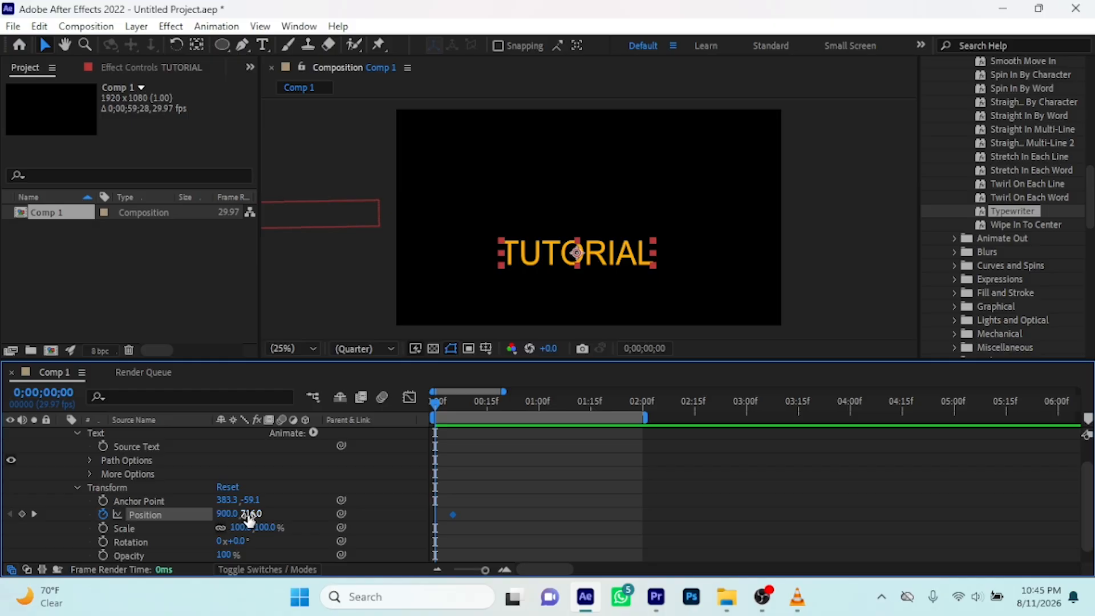
pyautogui.click(595, 247)
pyautogui.moveTo(595, 251); pyautogui.dragTo(600, 355)
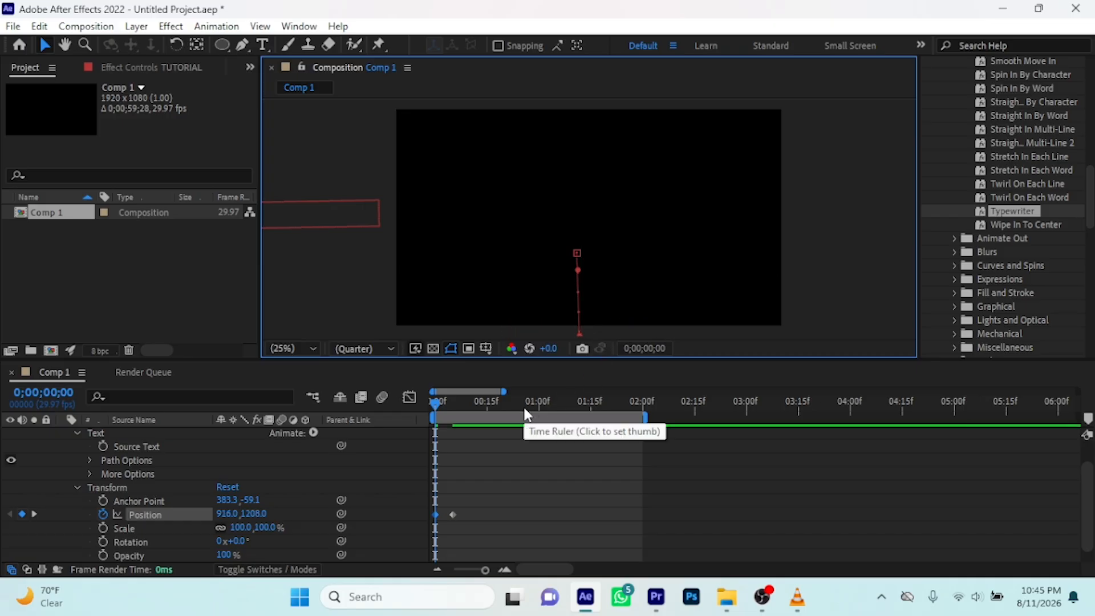
# Preview both text slide-in animations repeatedly from 0 seconds
pyautogui.press('space')
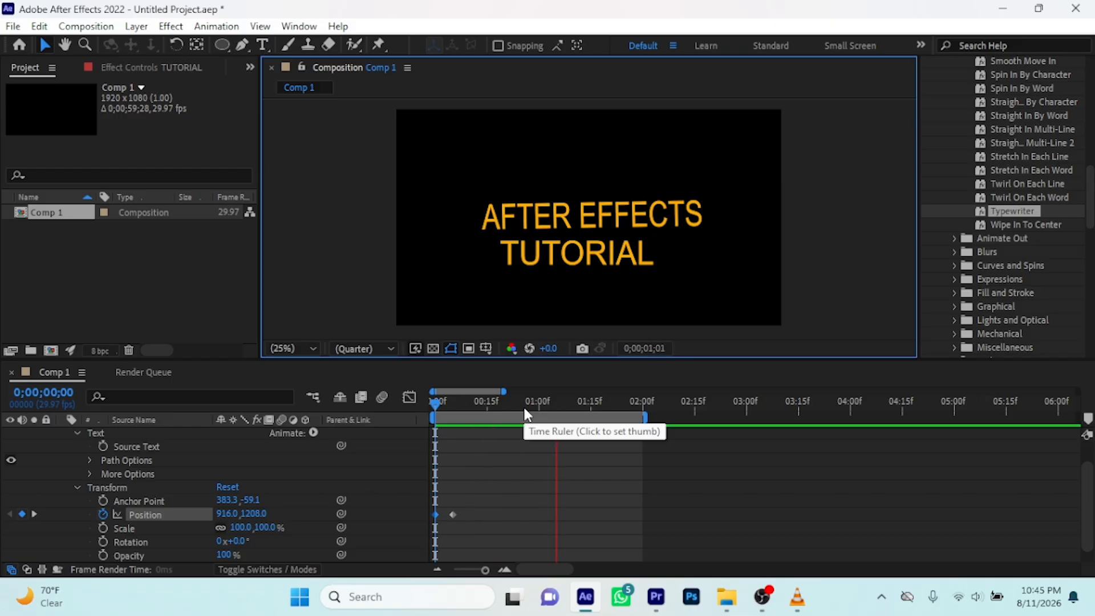
pyautogui.press('space')
pyautogui.moveTo(559, 403); pyautogui.dragTo(420, 432)
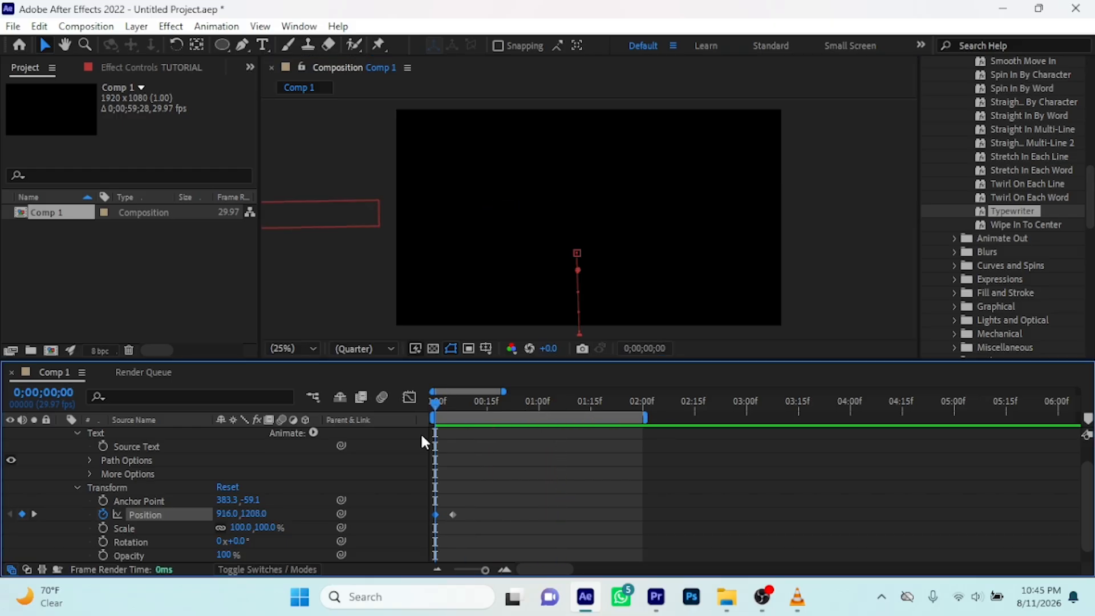
pyautogui.press('space')
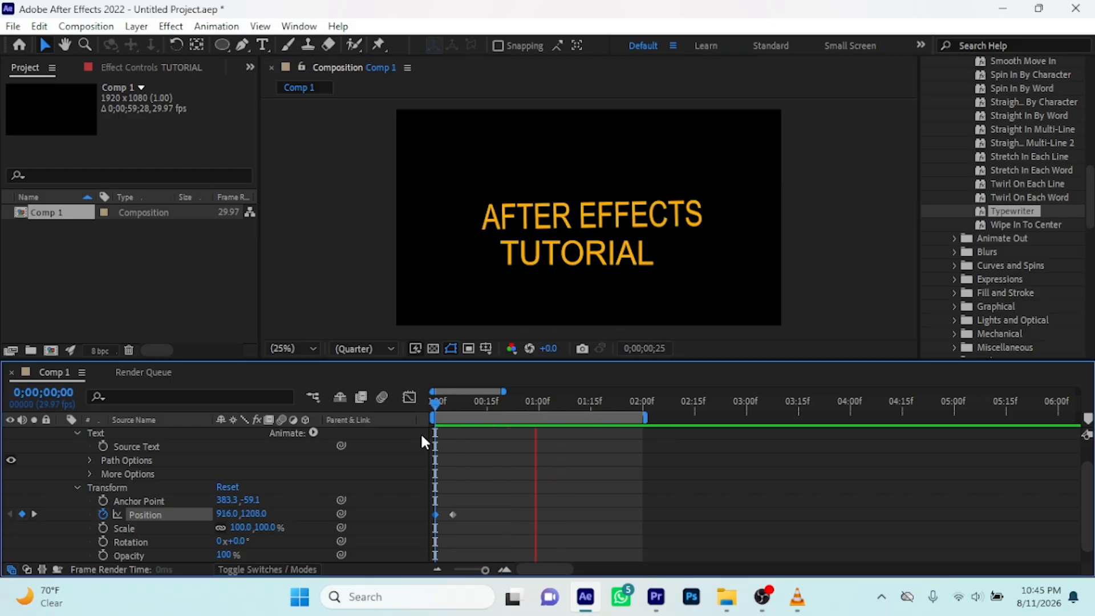
pyautogui.press('space')
pyautogui.moveTo(543, 402); pyautogui.dragTo(407, 416)
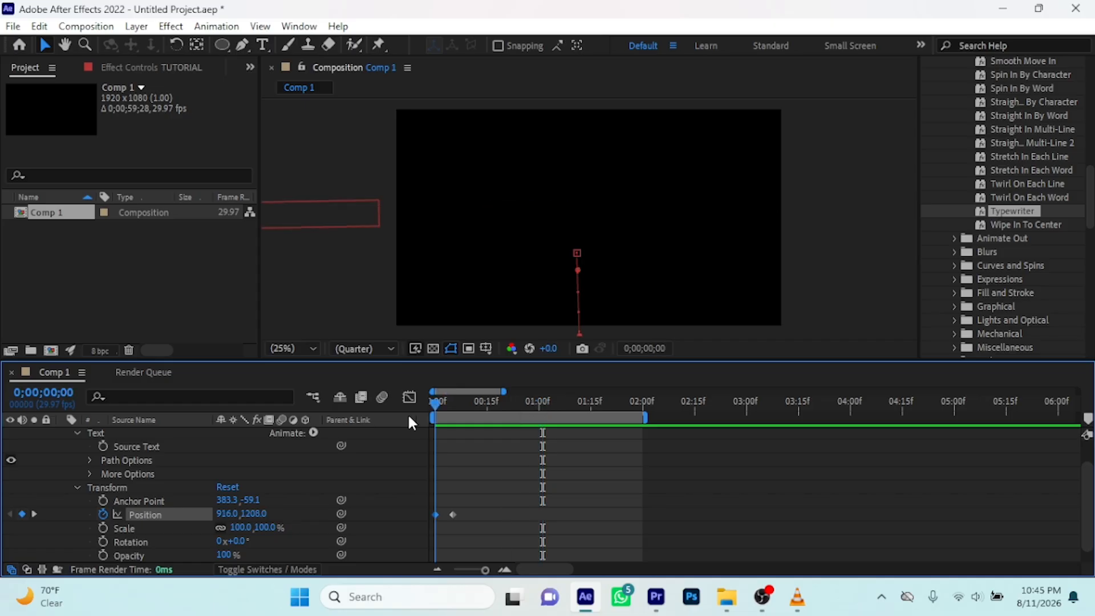
pyautogui.press('space')
pyautogui.press('space')
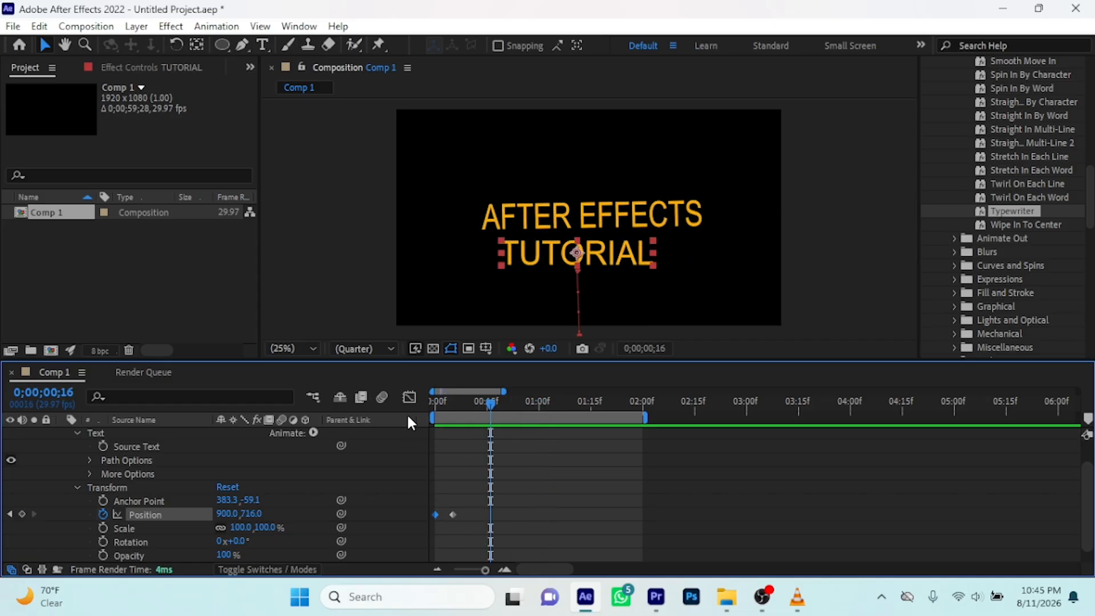
pyautogui.moveTo(490, 402); pyautogui.dragTo(423, 416)
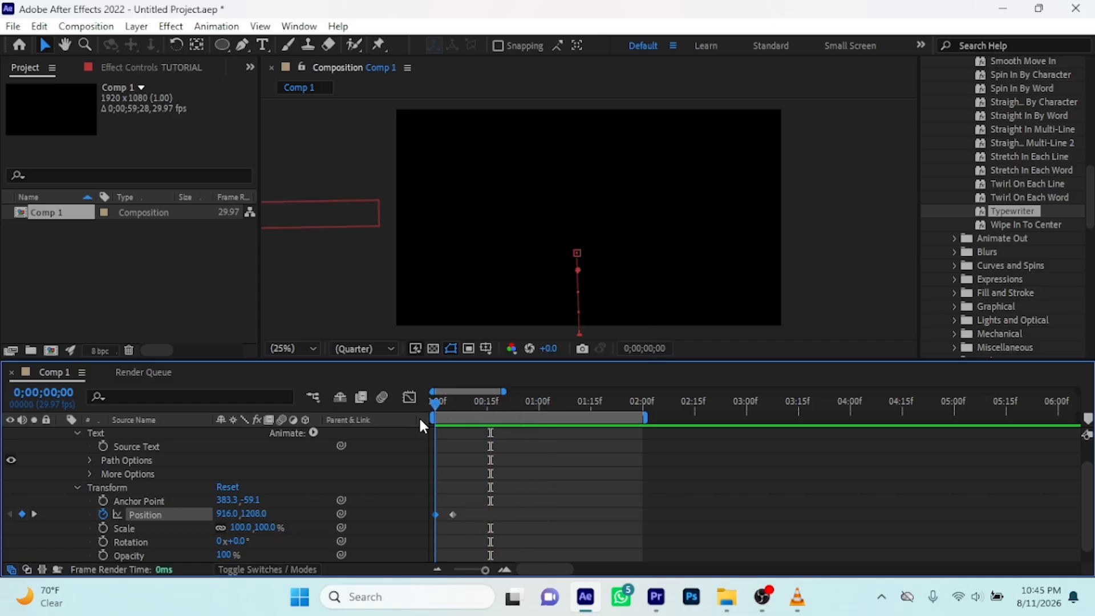
pyautogui.press('space')
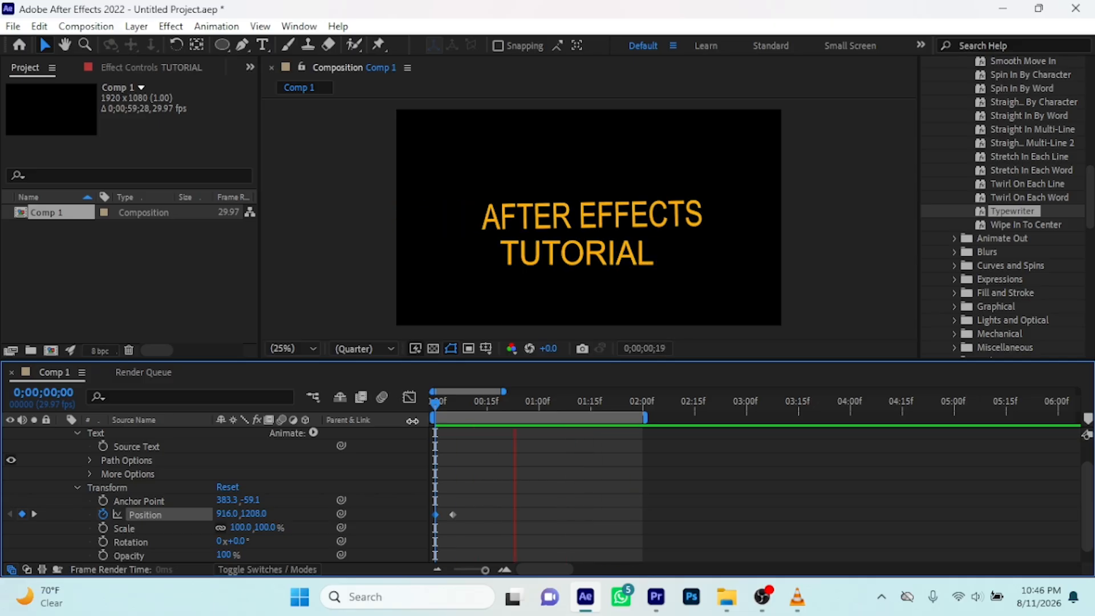
pyautogui.press('space')
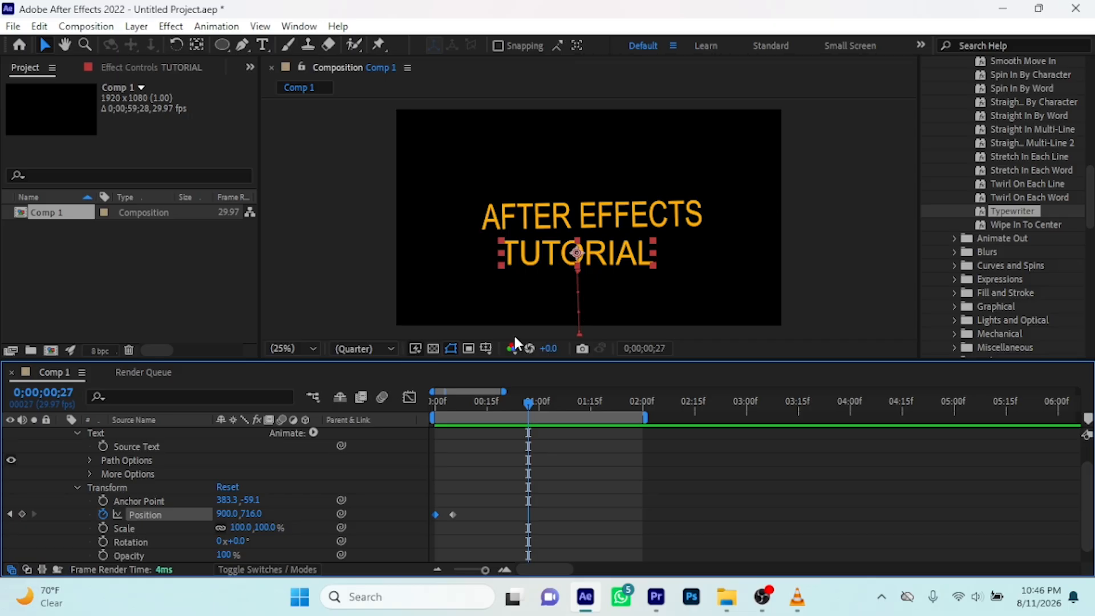
# Centre the AFTER EFFECTS layer in the composition at frame 27 and preview the animation from the start
pyautogui.scroll(2, 39, 453)
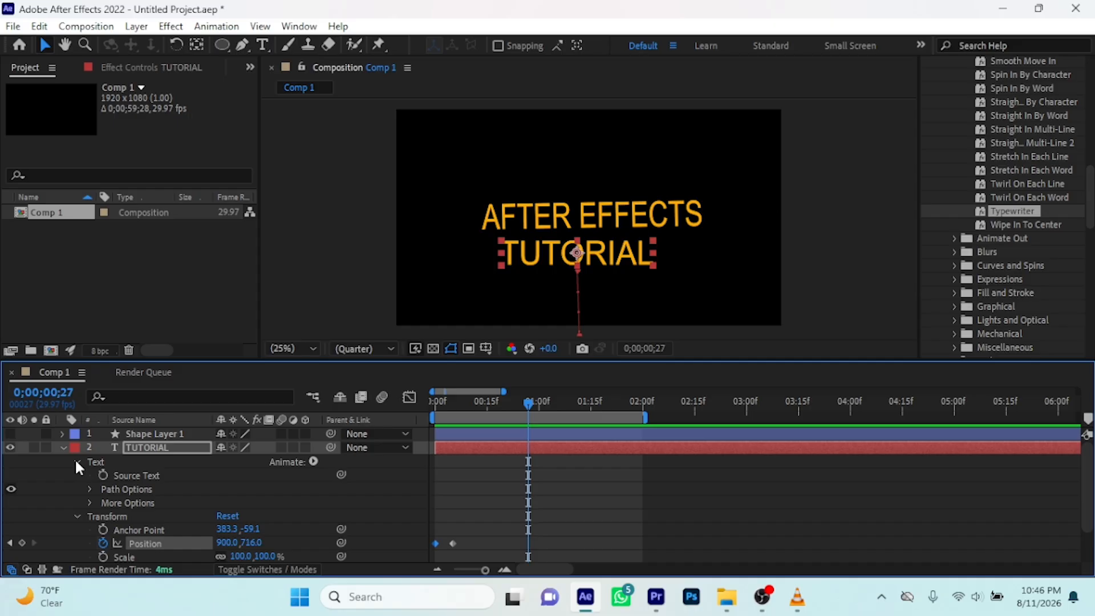
pyautogui.click(62, 449)
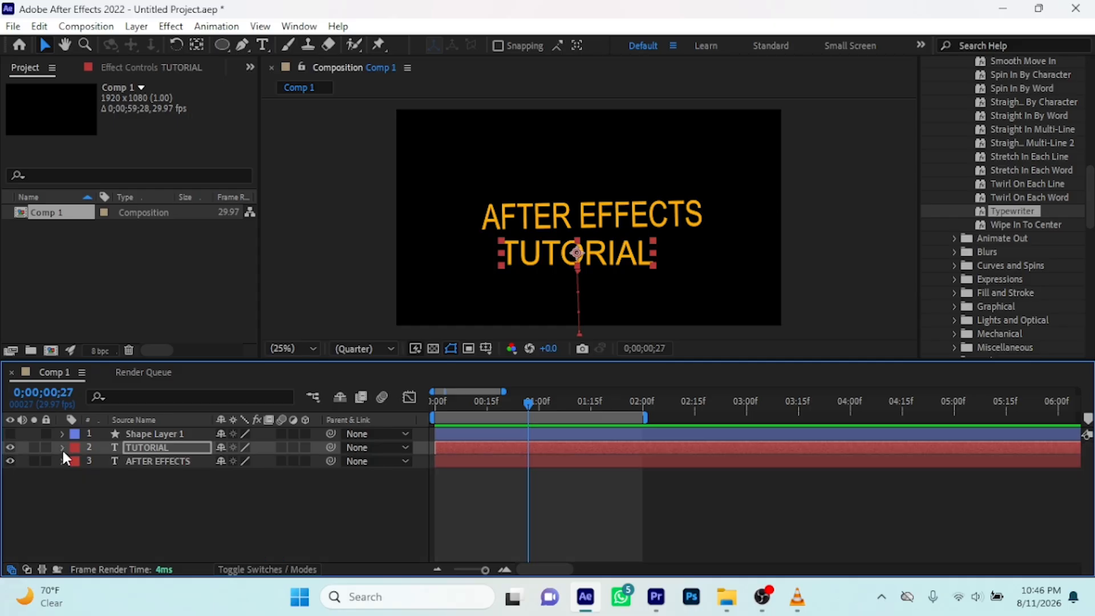
pyautogui.click(141, 462)
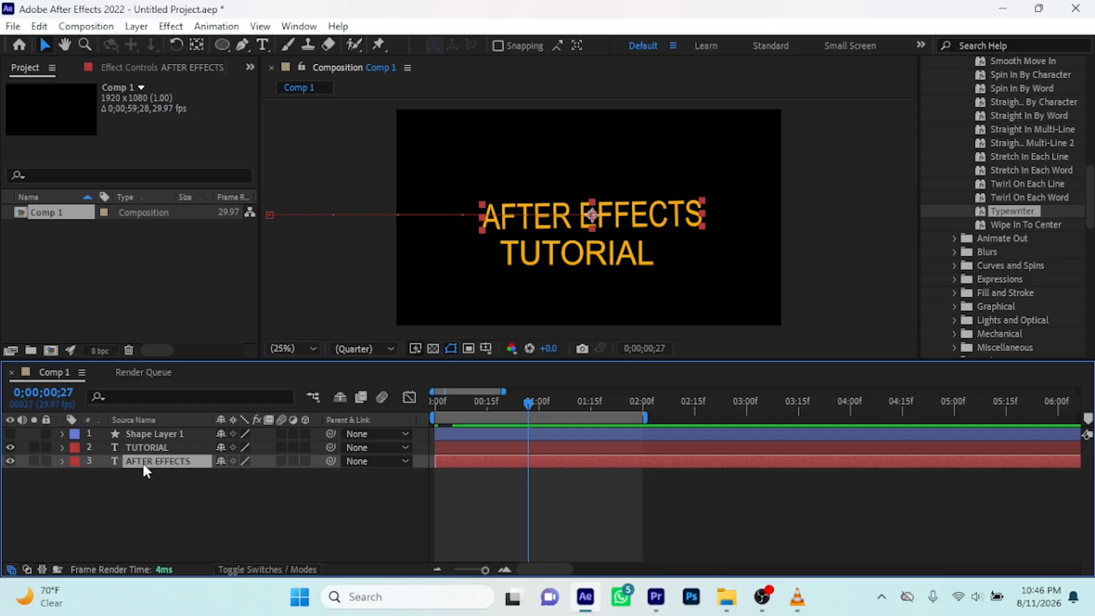
pyautogui.hotkey('ctrl', 'Home')
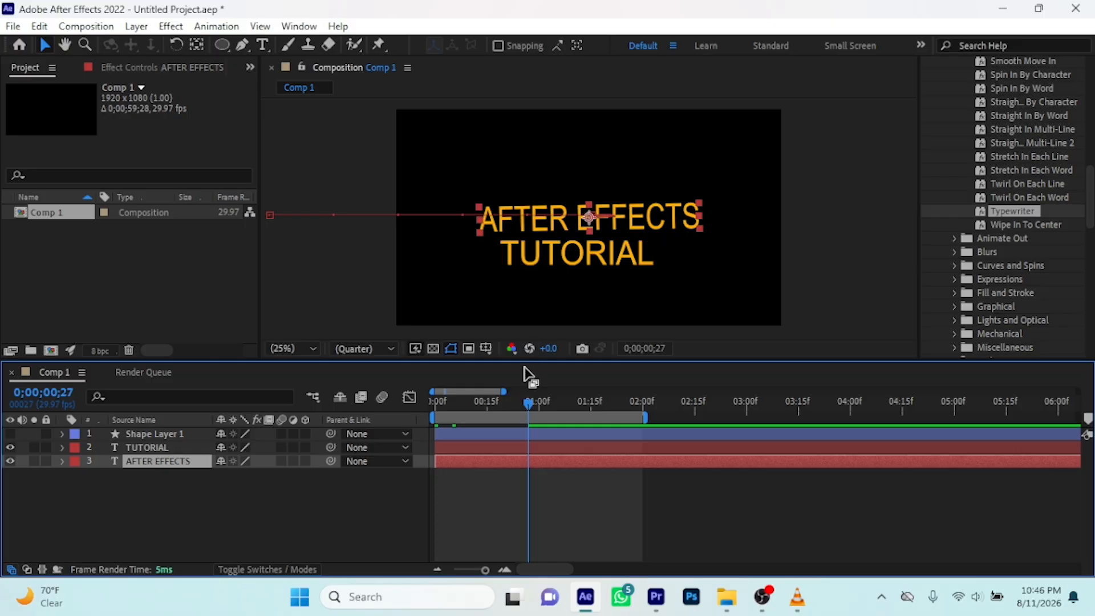
pyautogui.press('Home')
pyautogui.press('space')
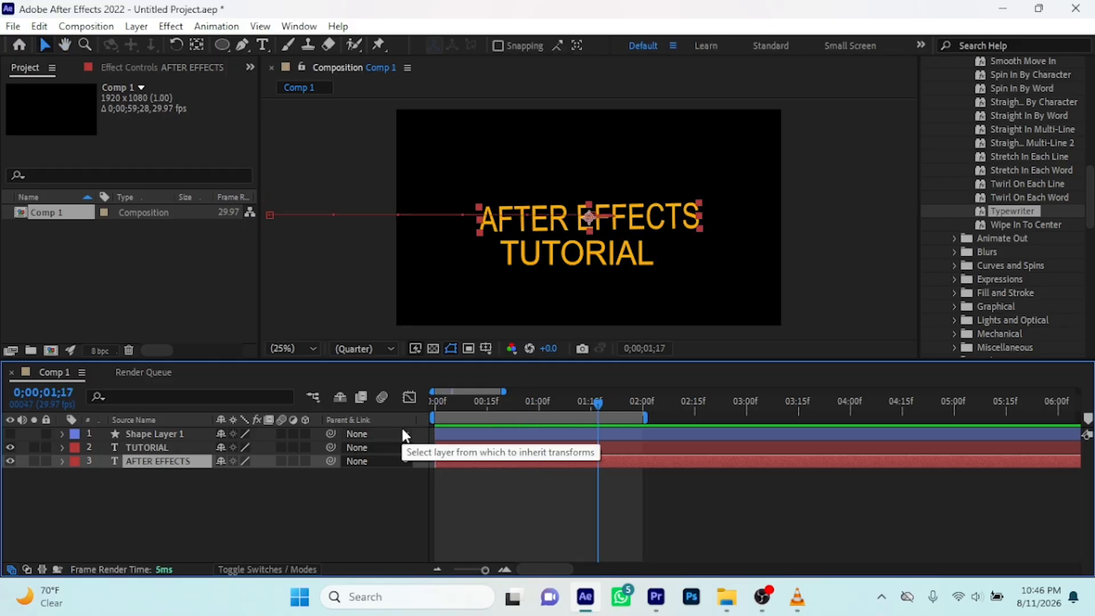
pyautogui.press('space')
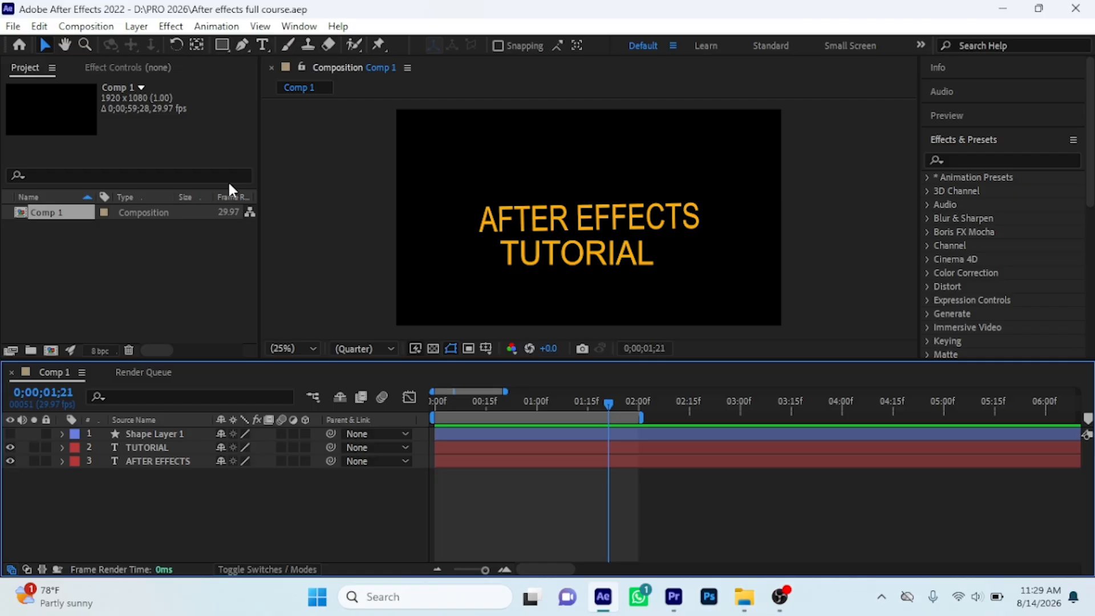
# Add Comp 1 to the Render Queue for export
pyautogui.click(13, 27)
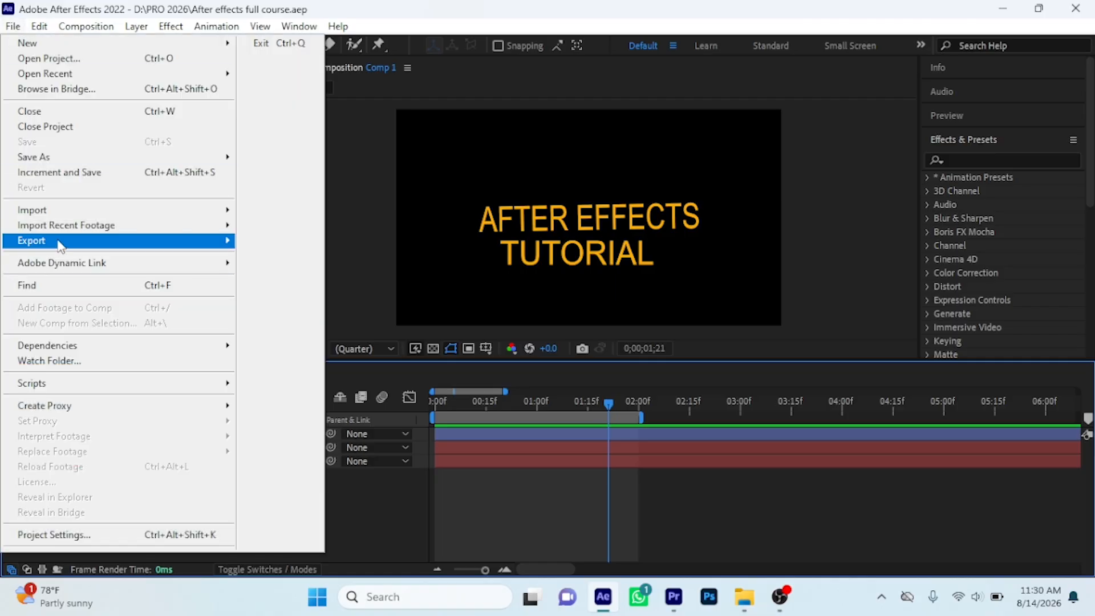
pyautogui.moveTo(189, 244)
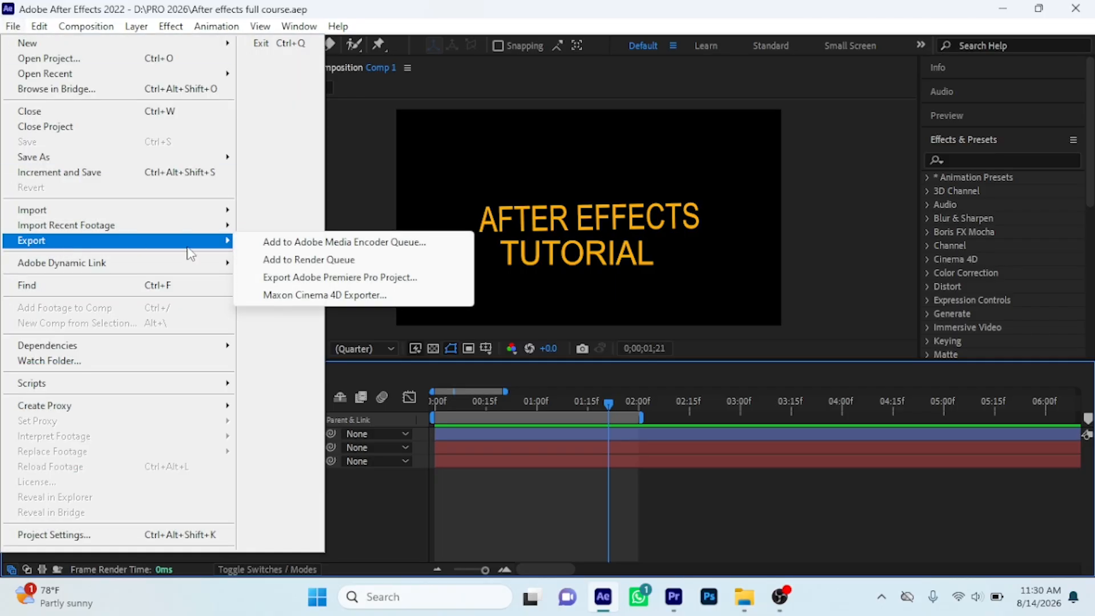
pyautogui.click(312, 261)
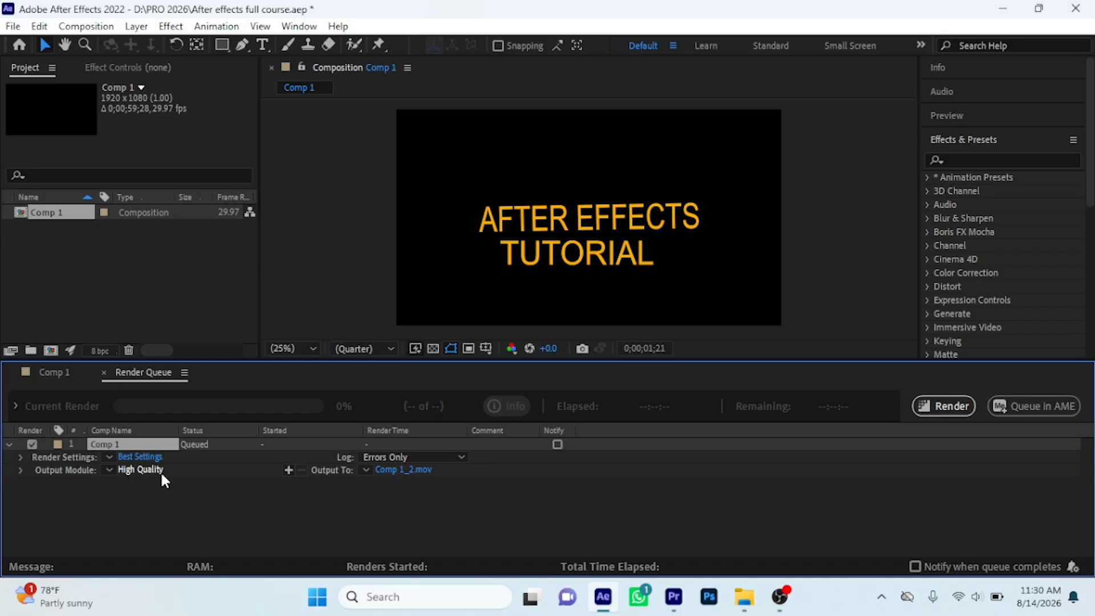
# Name the queued output movie Tuts 1 and set its output module to High Quality with Alpha
pyautogui.click(388, 471)
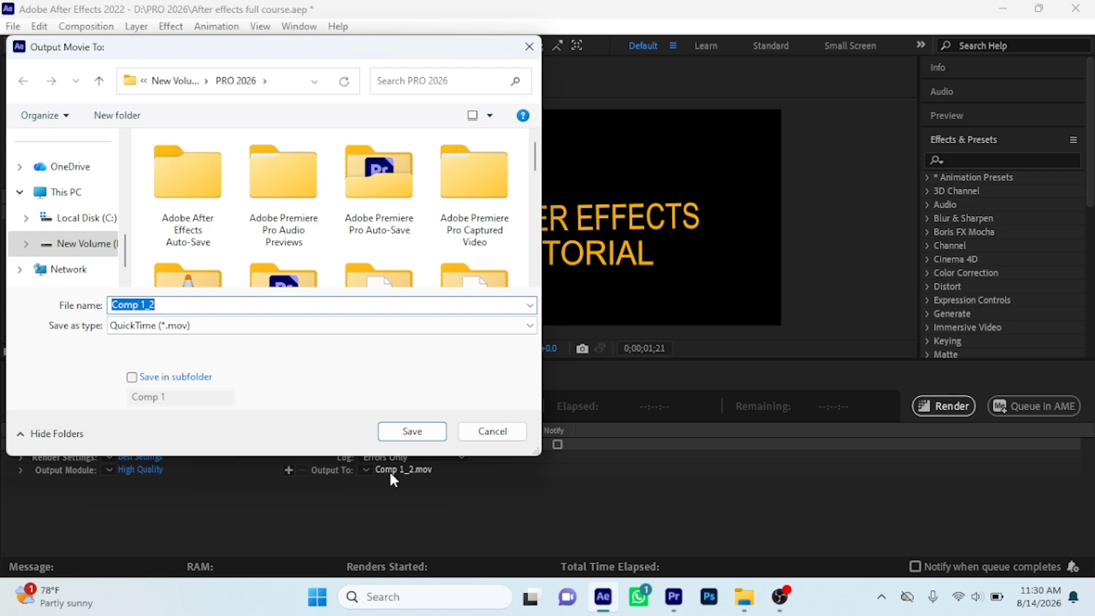
pyautogui.write('TU')
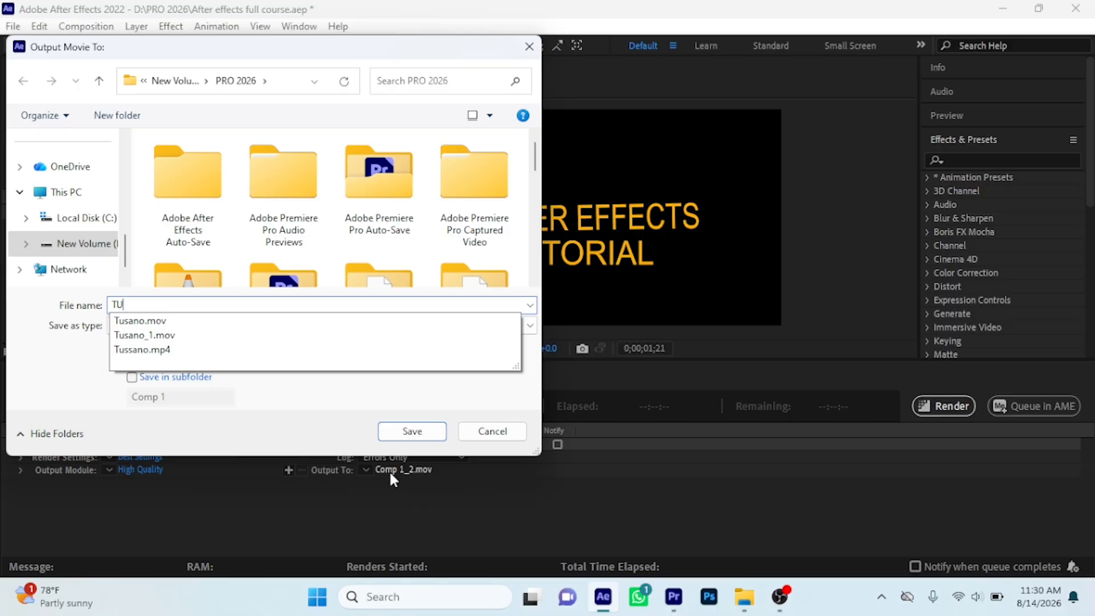
pyautogui.press('BackSpace')
pyautogui.write('ut')
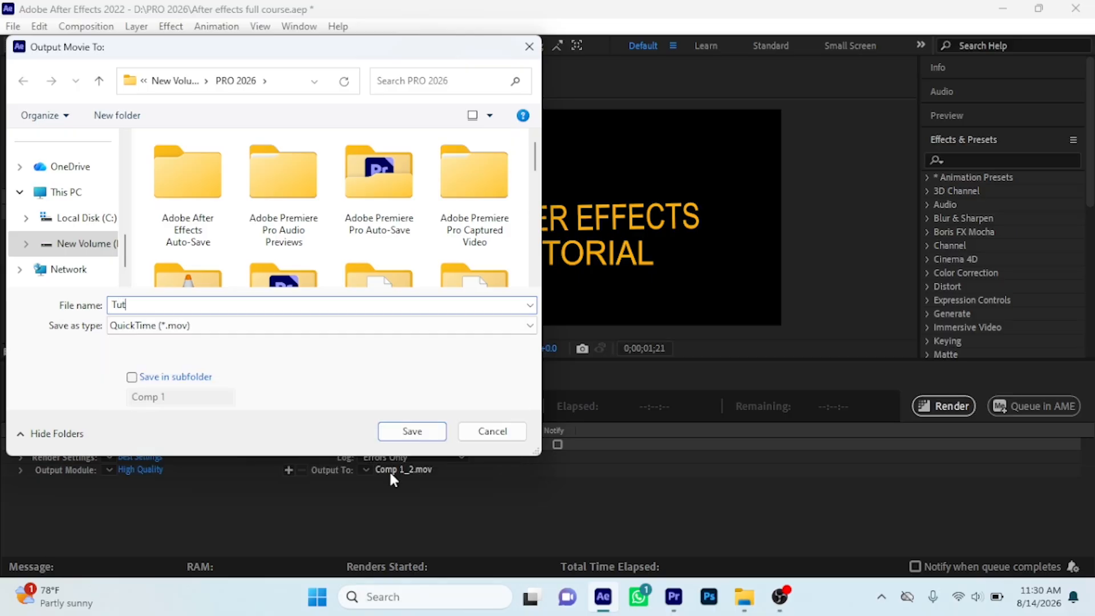
pyautogui.write('s 1')
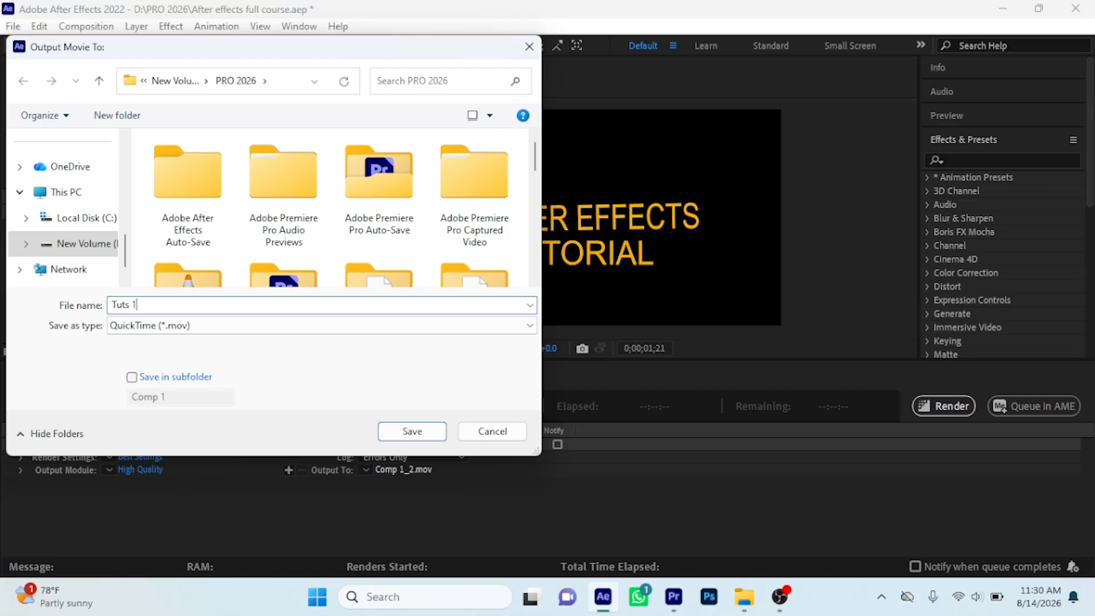
pyautogui.click(410, 434)
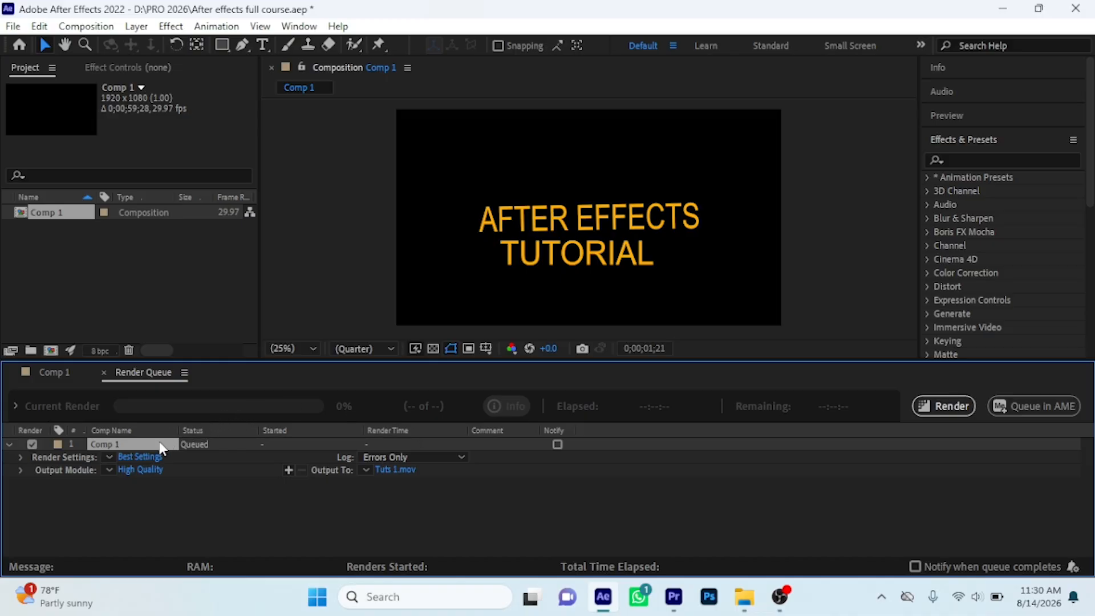
pyautogui.click(109, 469)
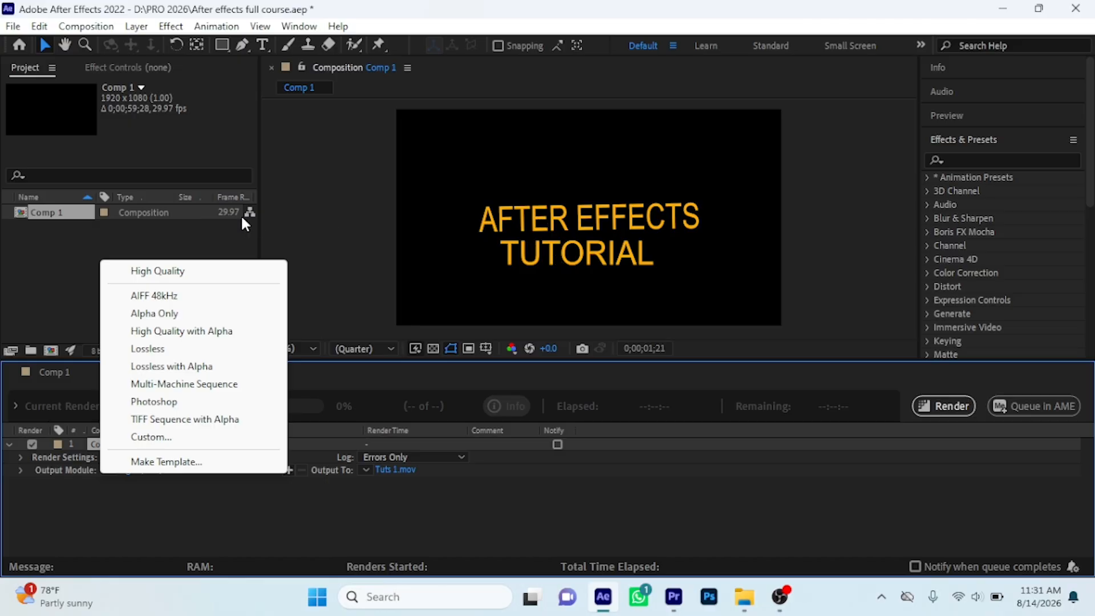
pyautogui.click(172, 333)
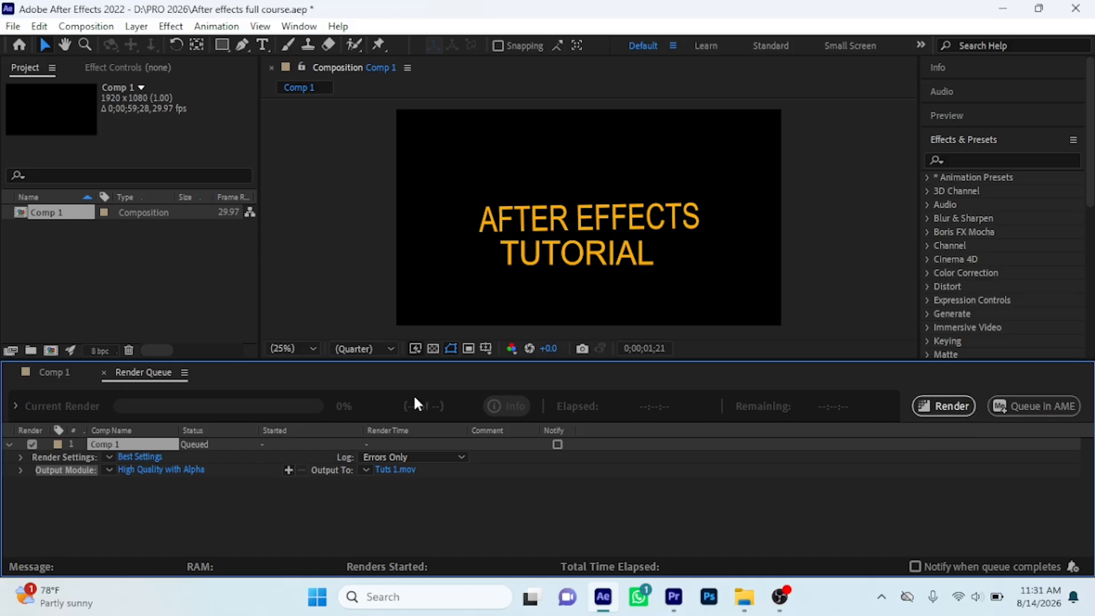
# Reopen the output destination and create a folder named After Effects 2026 on New Volume (D:)
pyautogui.click(390, 471)
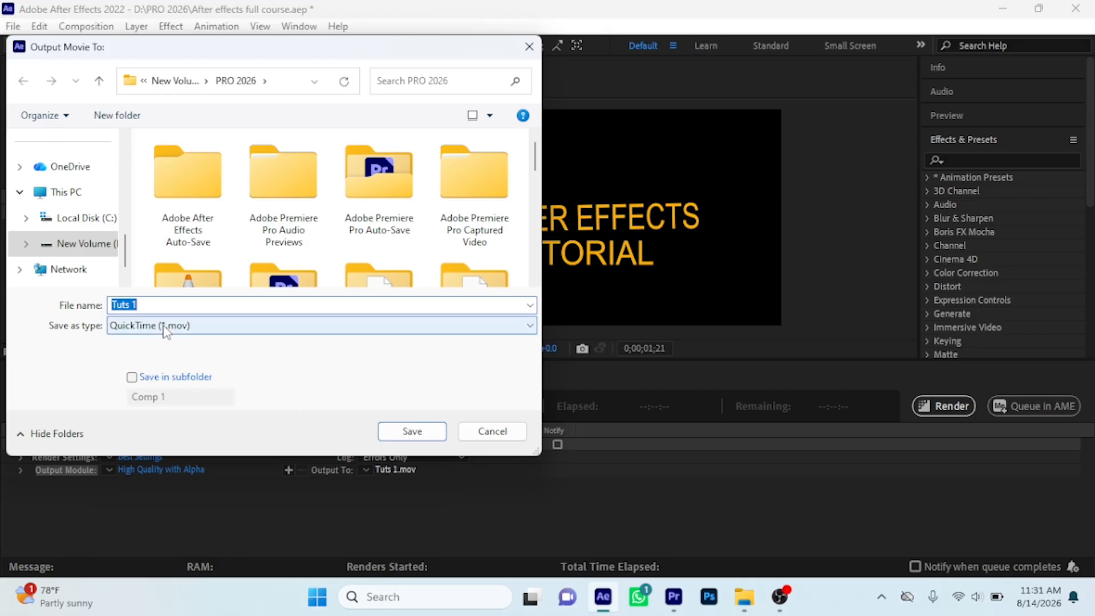
pyautogui.click(99, 81)
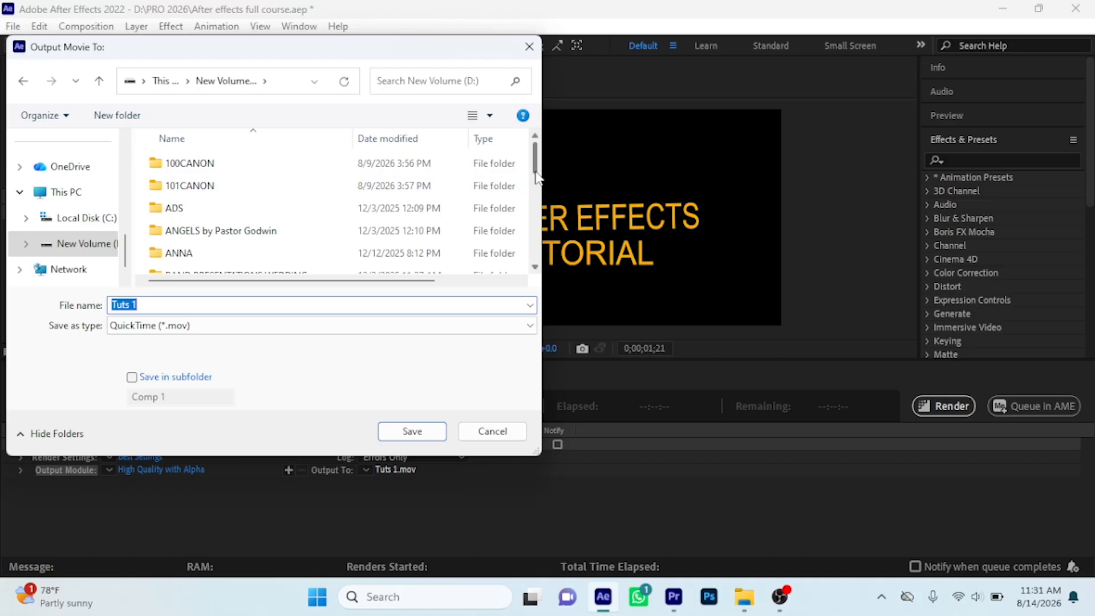
pyautogui.moveTo(536, 174); pyautogui.dragTo(536, 272)
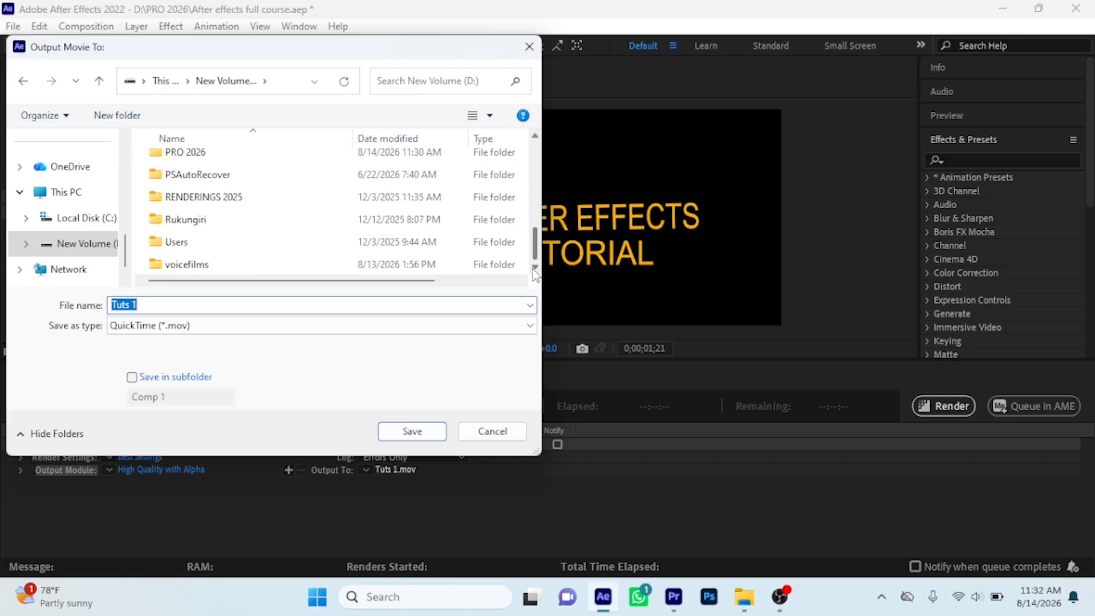
pyautogui.rightClick(300, 232)
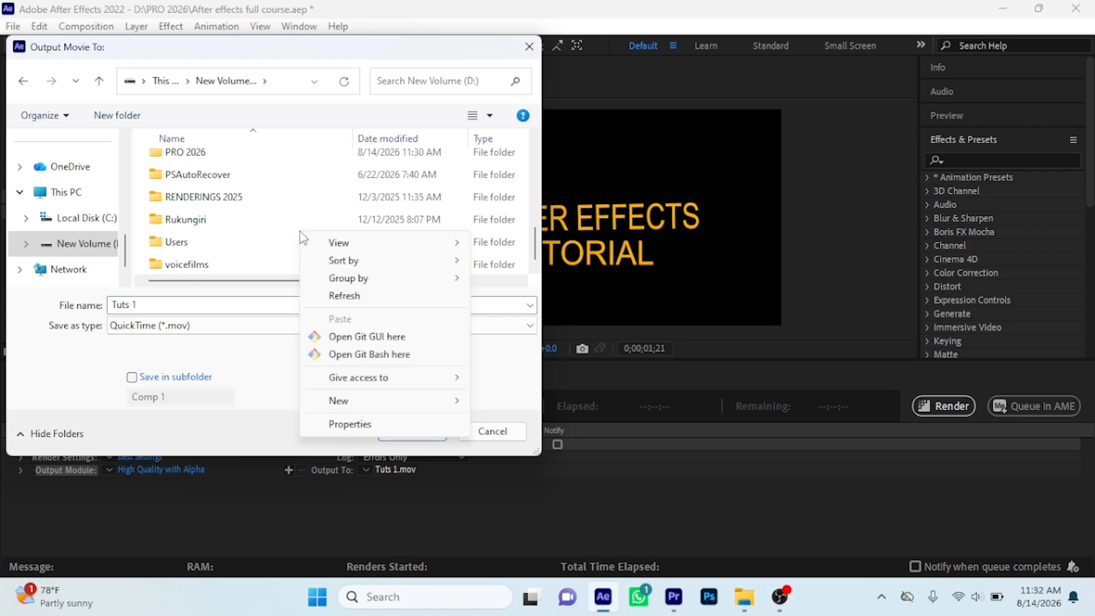
pyautogui.moveTo(352, 402)
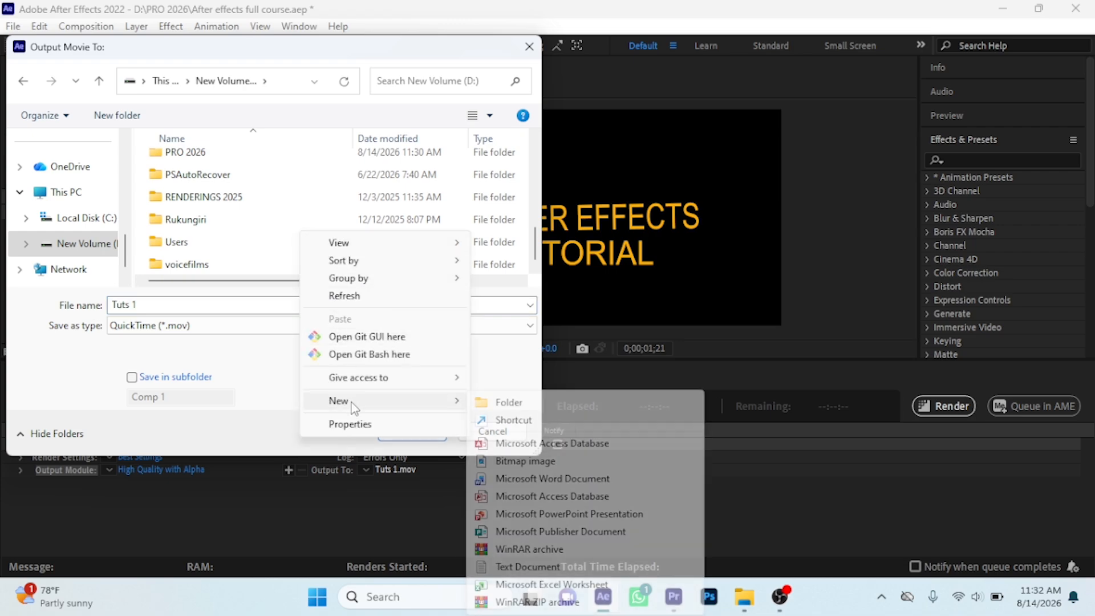
pyautogui.click(509, 403)
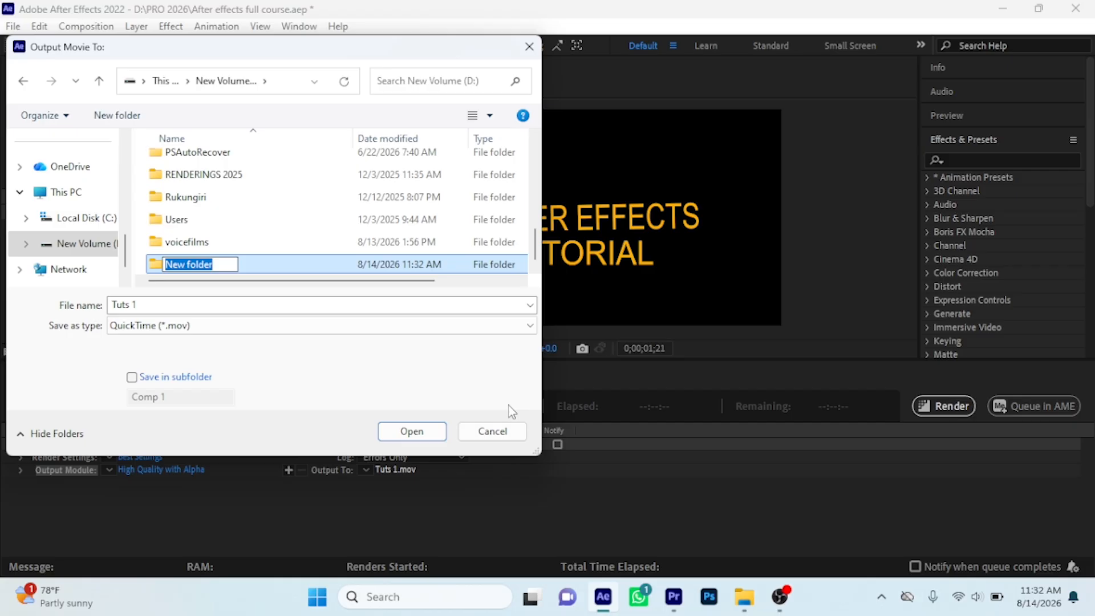
pyautogui.write('After Effects ')
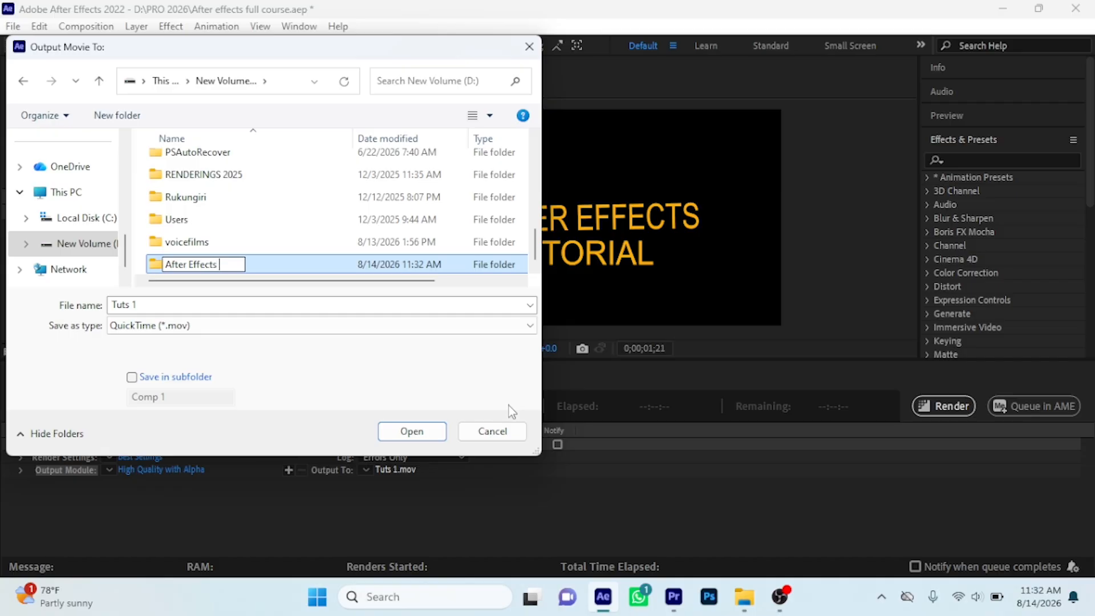
pyautogui.write('226')
pyautogui.press('Left')
pyautogui.press('Left')
pyautogui.write('0')
pyautogui.click(435, 439)
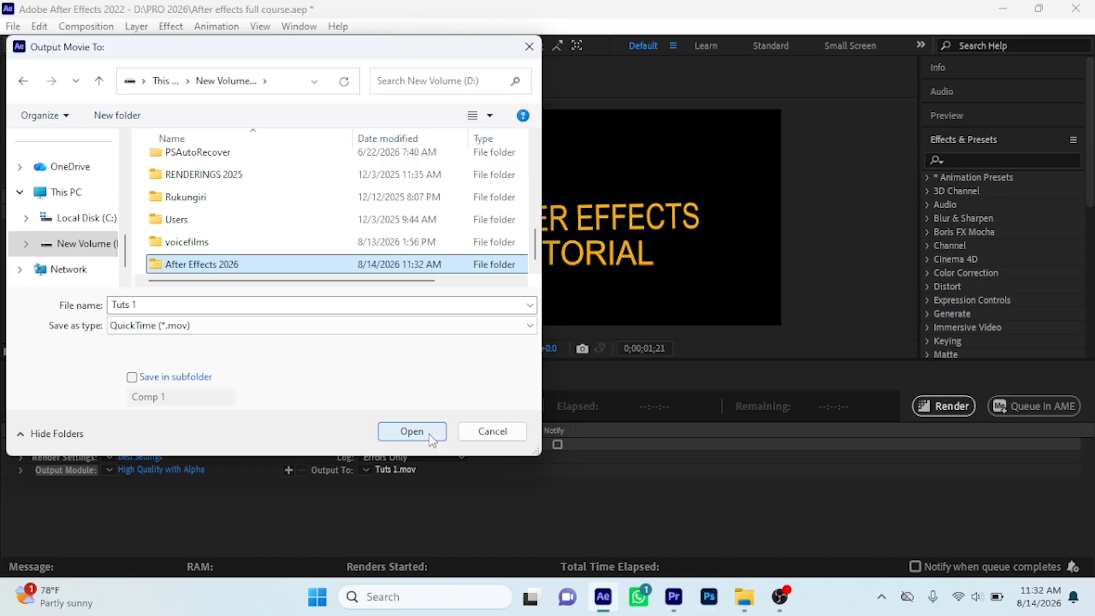
# Save the Tuts 1 output into the After Effects 2026 folder and render the queued composition
pyautogui.click(426, 434)
pyautogui.click(427, 433)
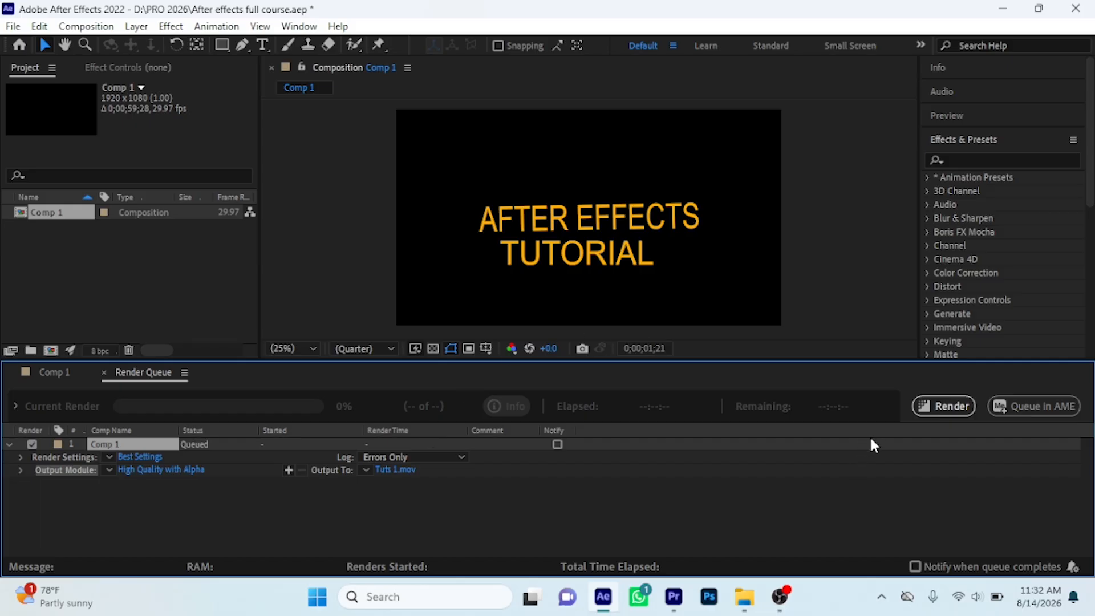
pyautogui.click(947, 406)
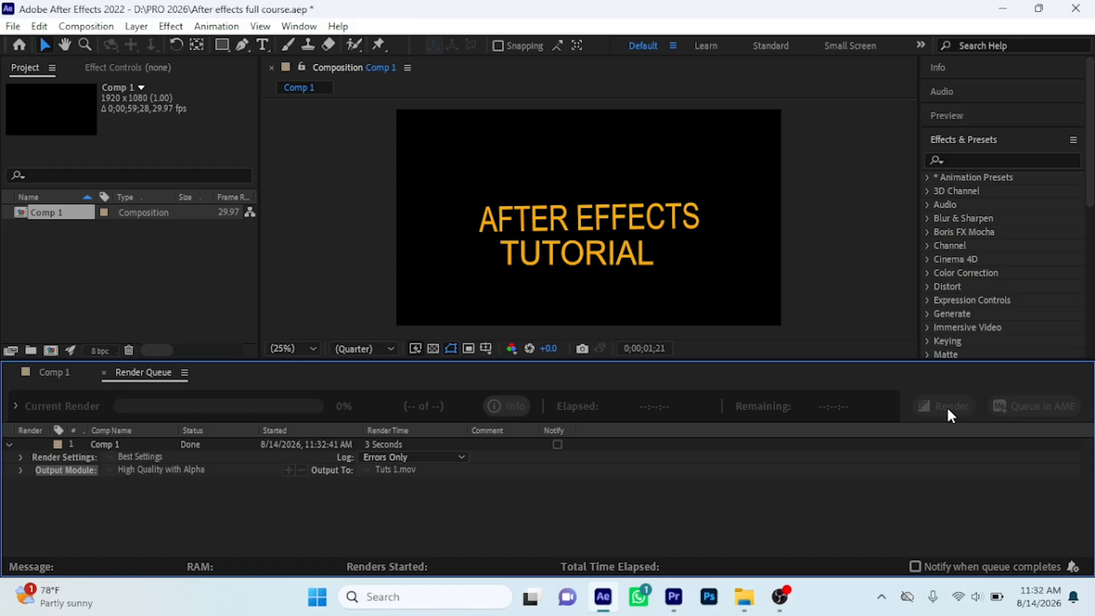
# Switch to File Explorer and play the rendered Tuts 1 movie from the After Effects 2026 folder on New Volume (D:)
pyautogui.click(1001, 8)
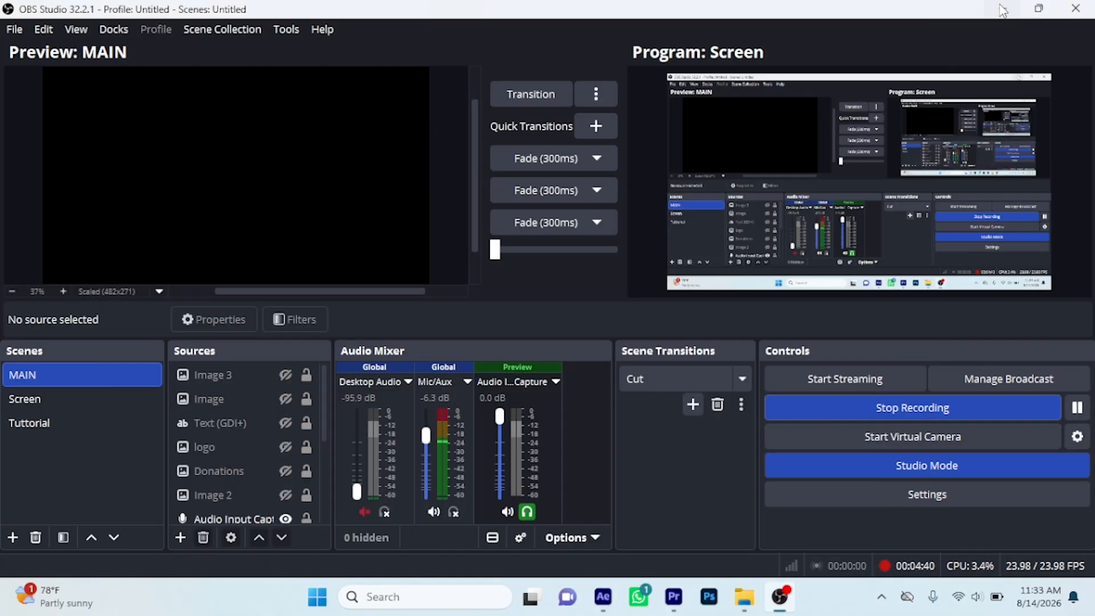
pyautogui.click(1002, 9)
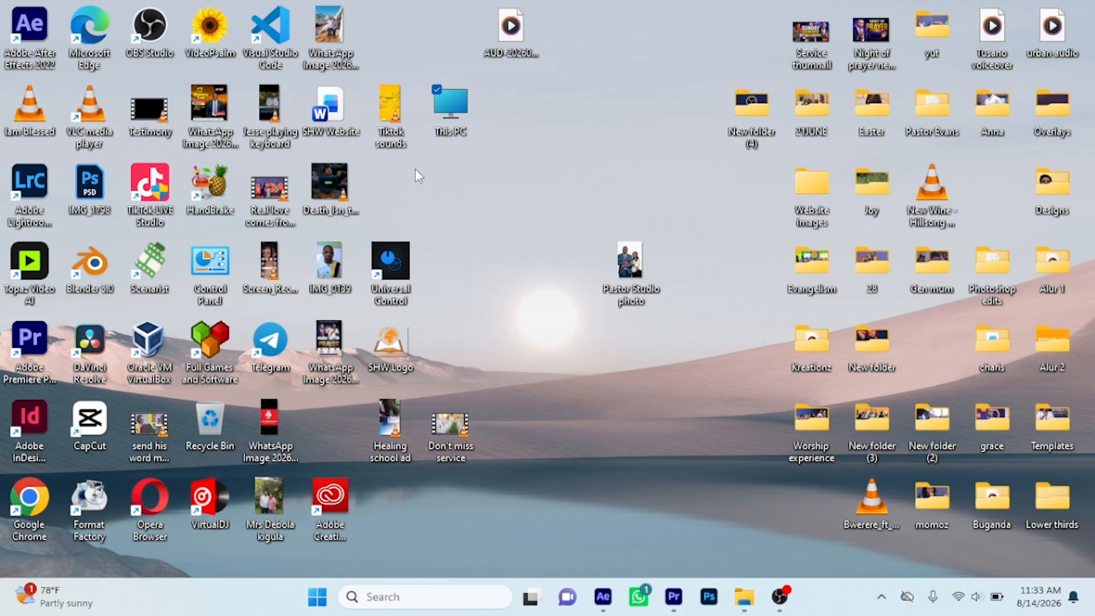
pyautogui.doubleClick(450, 111)
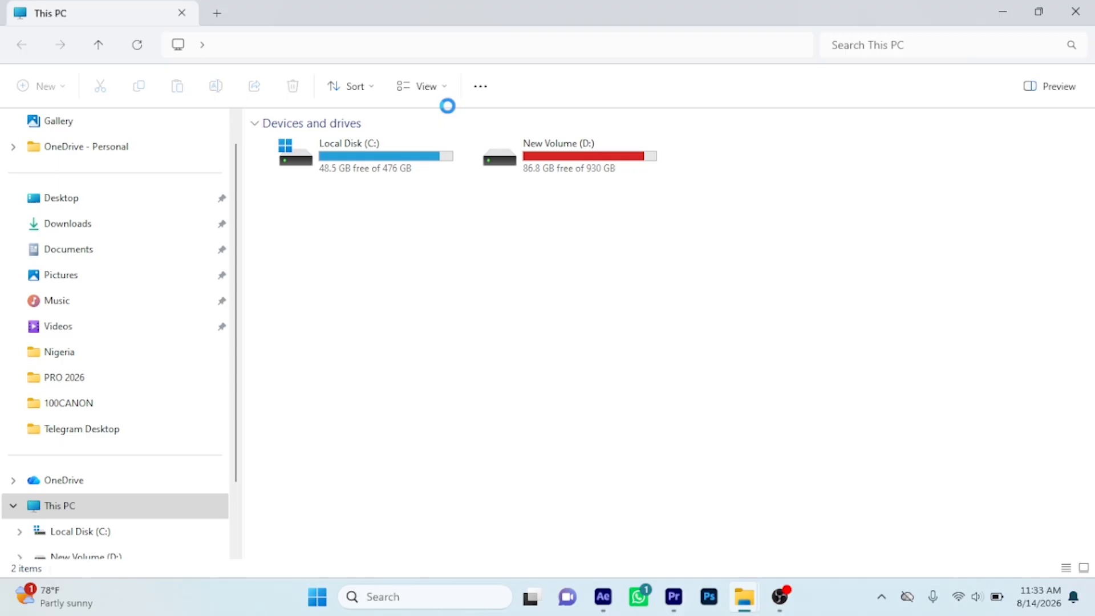
pyautogui.doubleClick(580, 158)
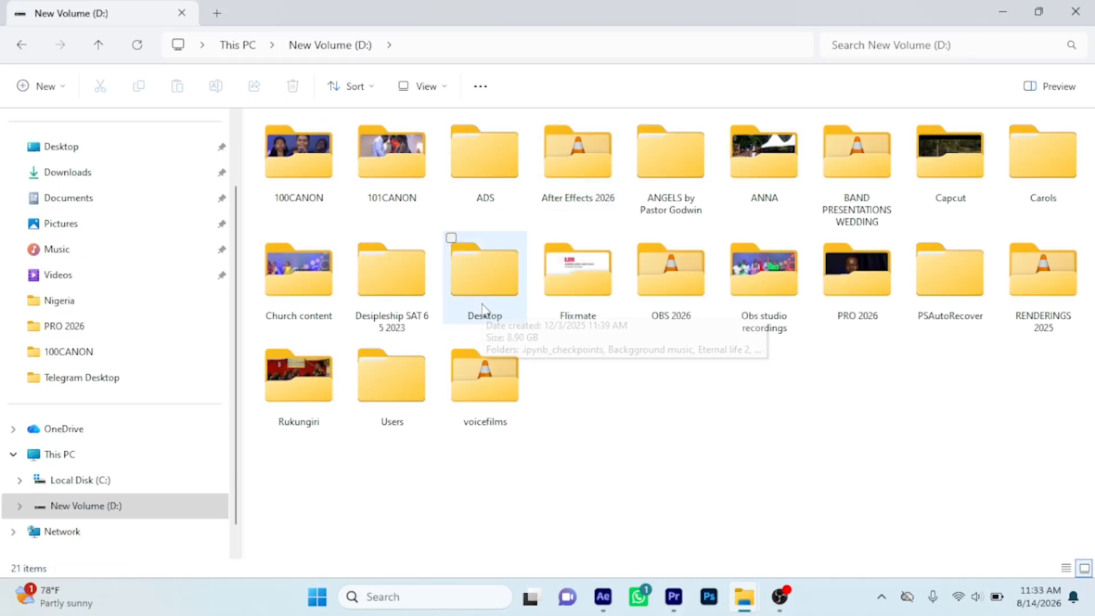
pyautogui.doubleClick(566, 169)
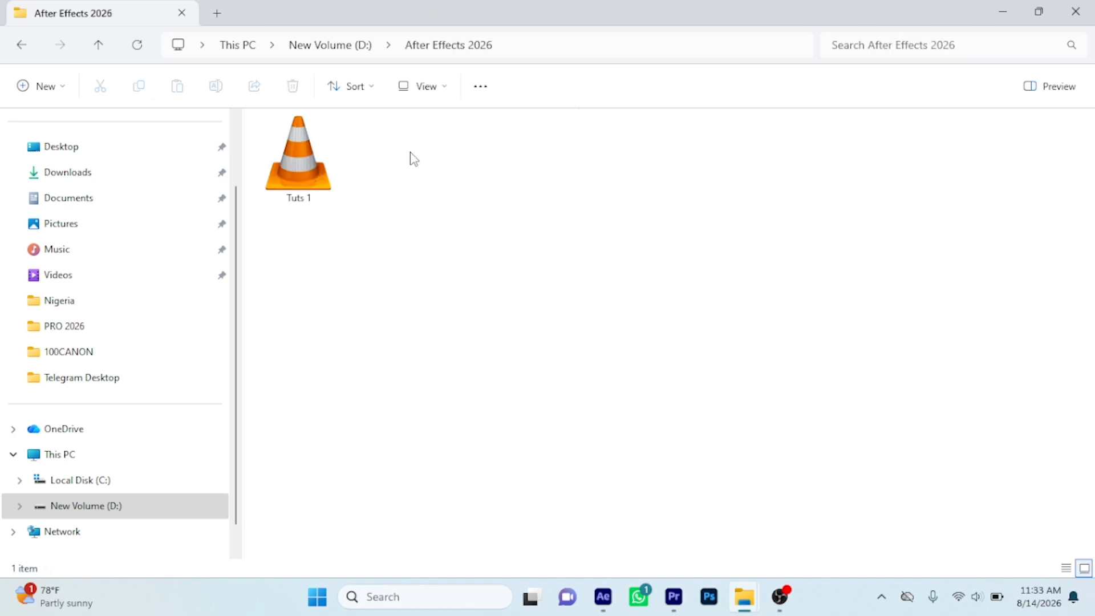
pyautogui.doubleClick(296, 157)
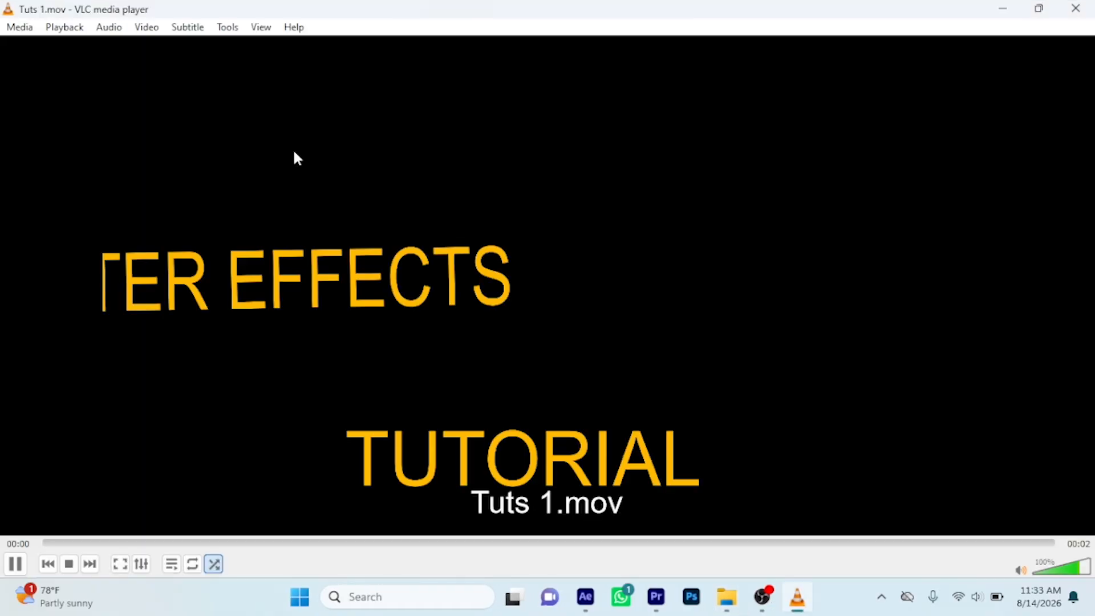
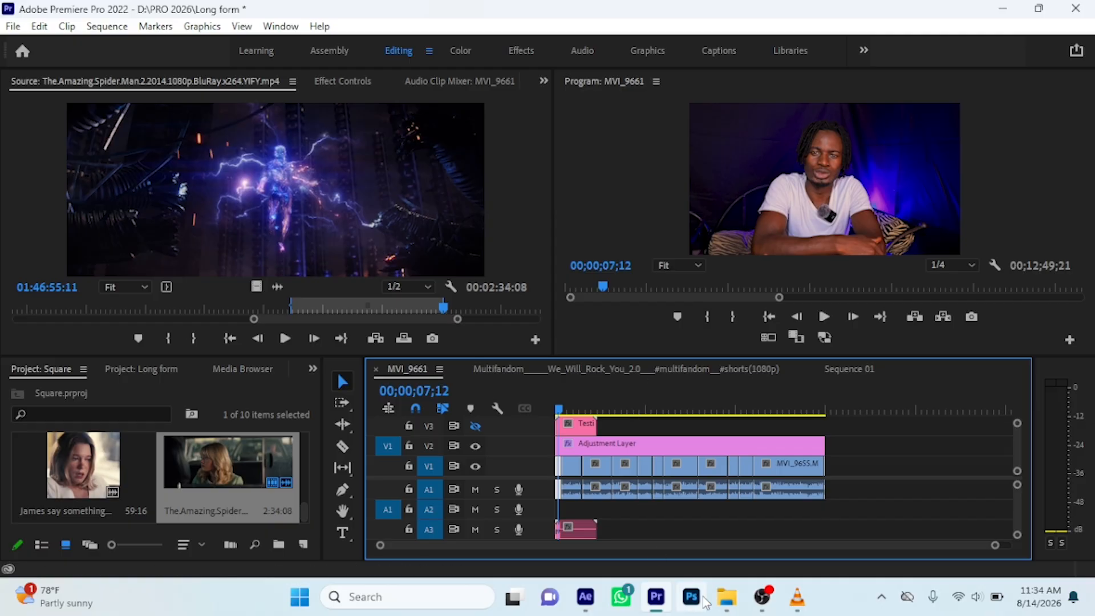
# Bring the Tuts 1 movie from the After Effects 2026 folder into Premiere Pro and place it on V3 of the MVI_9661 sequence
pyautogui.moveTo(726, 597)
pyautogui.click(764, 536)
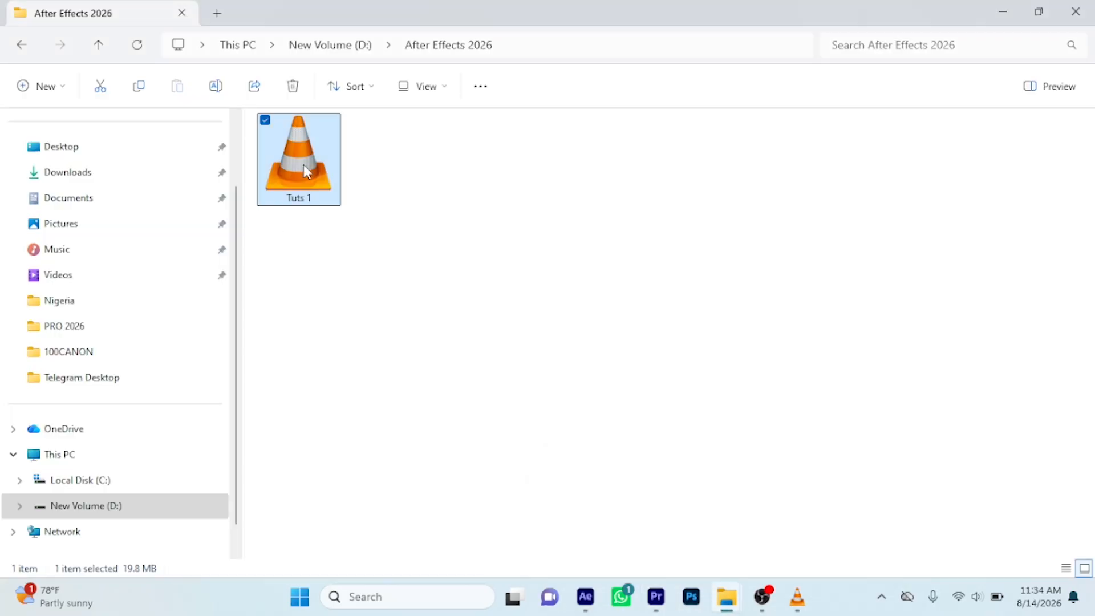
pyautogui.moveTo(305, 161); pyautogui.dragTo(320, 183)
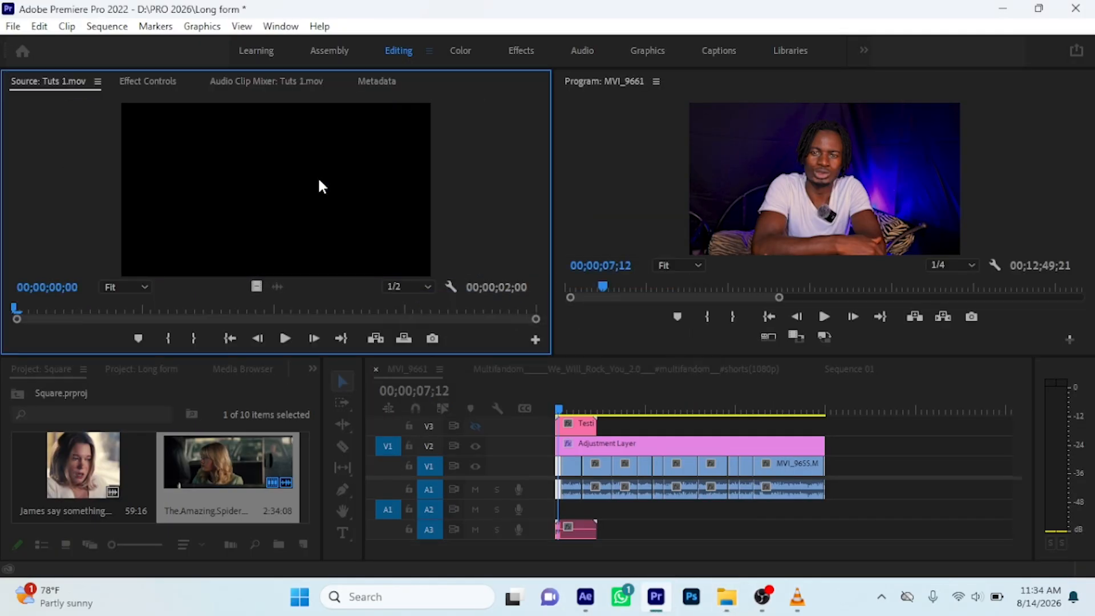
pyautogui.moveTo(324, 175); pyautogui.dragTo(648, 425)
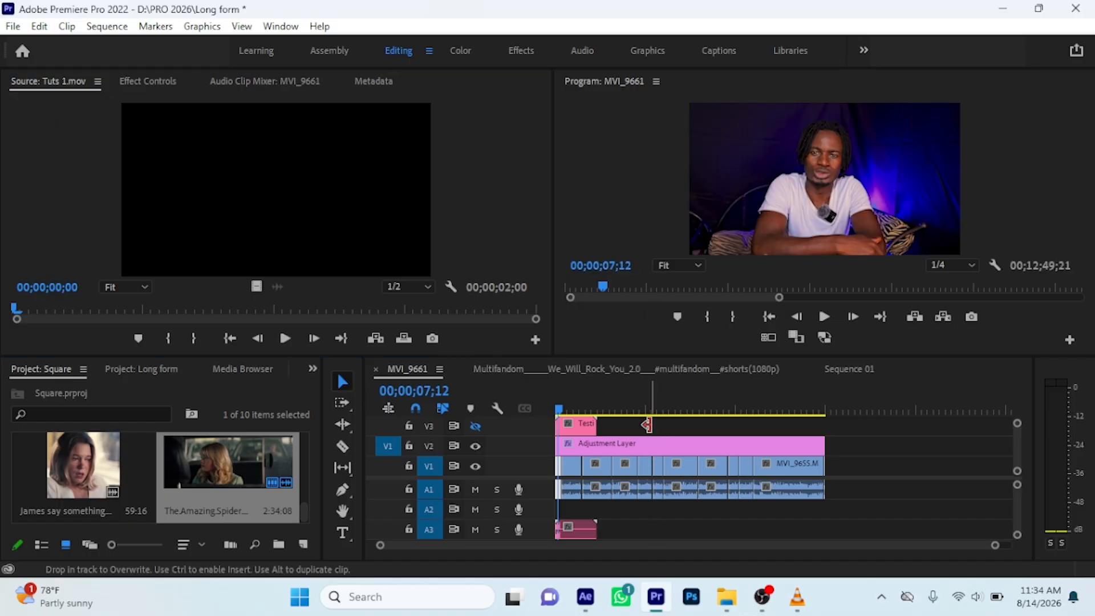
# Place the playhead over the Tuts 1 clip at 00;04;35;24 and turn on the output of track V3
pyautogui.press('=')
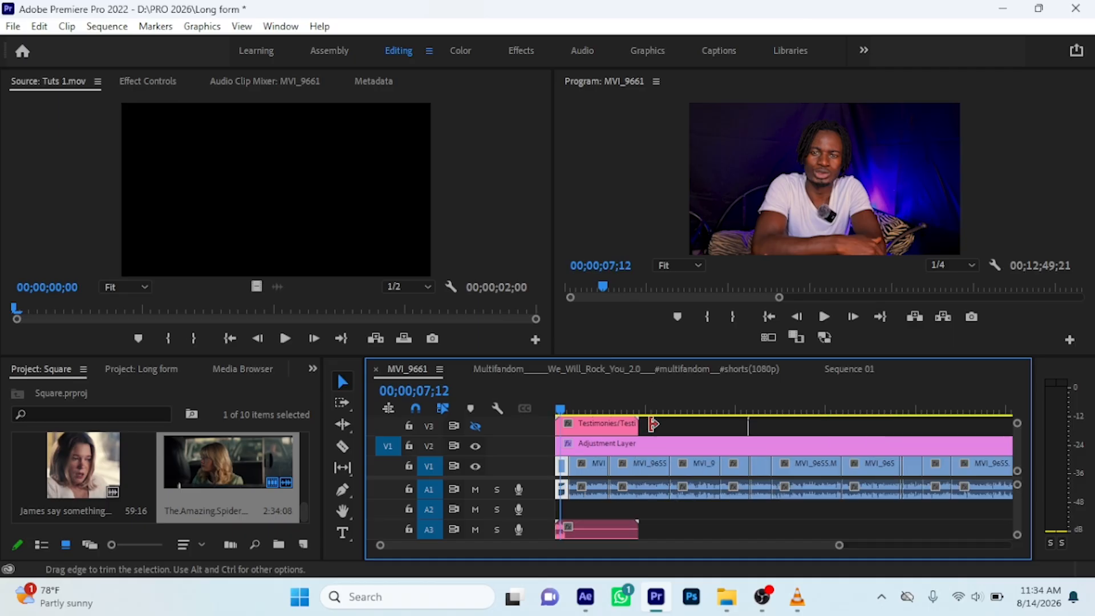
pyautogui.click(748, 399)
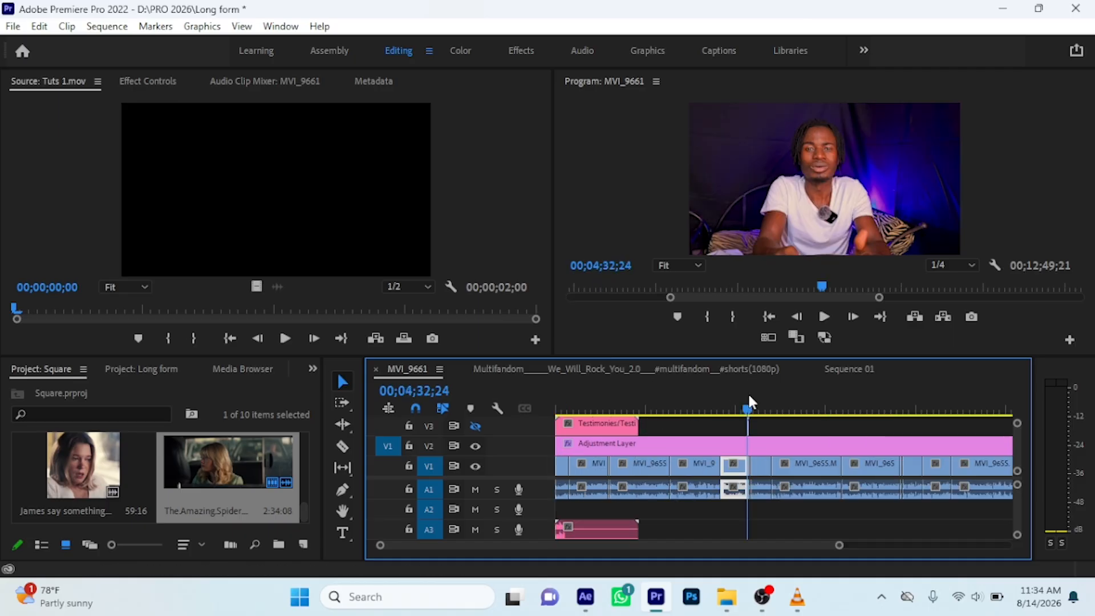
pyautogui.press('=')
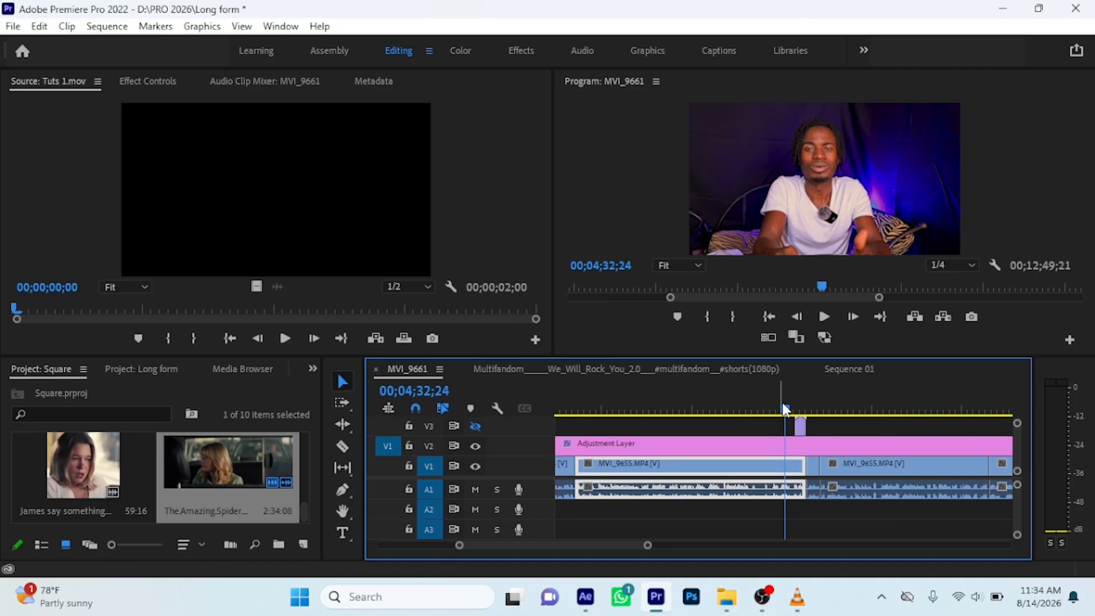
pyautogui.moveTo(785, 408); pyautogui.dragTo(802, 414)
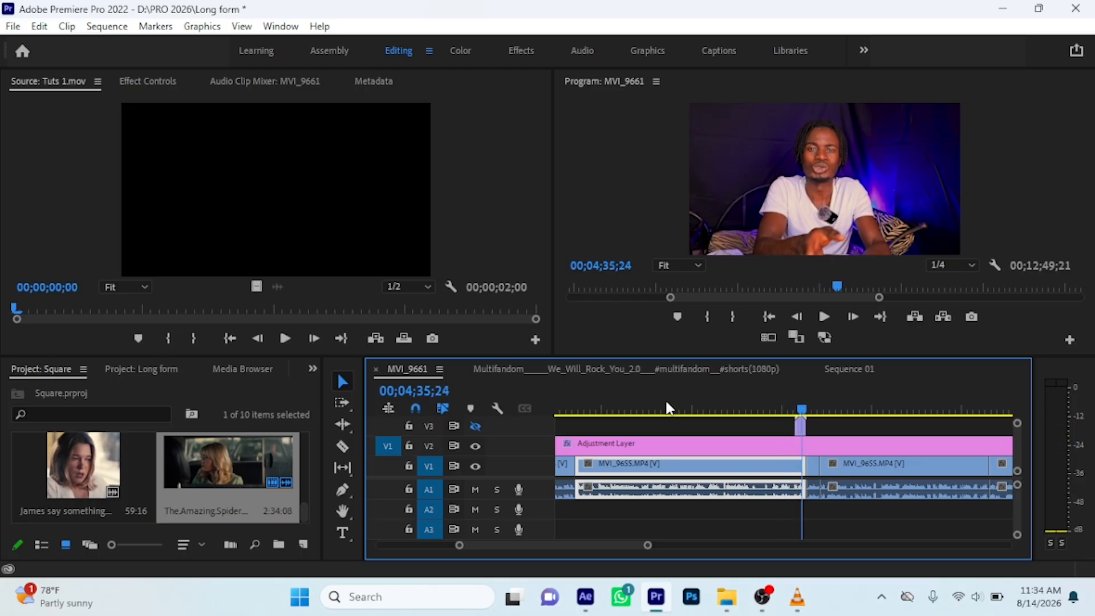
pyautogui.click(475, 426)
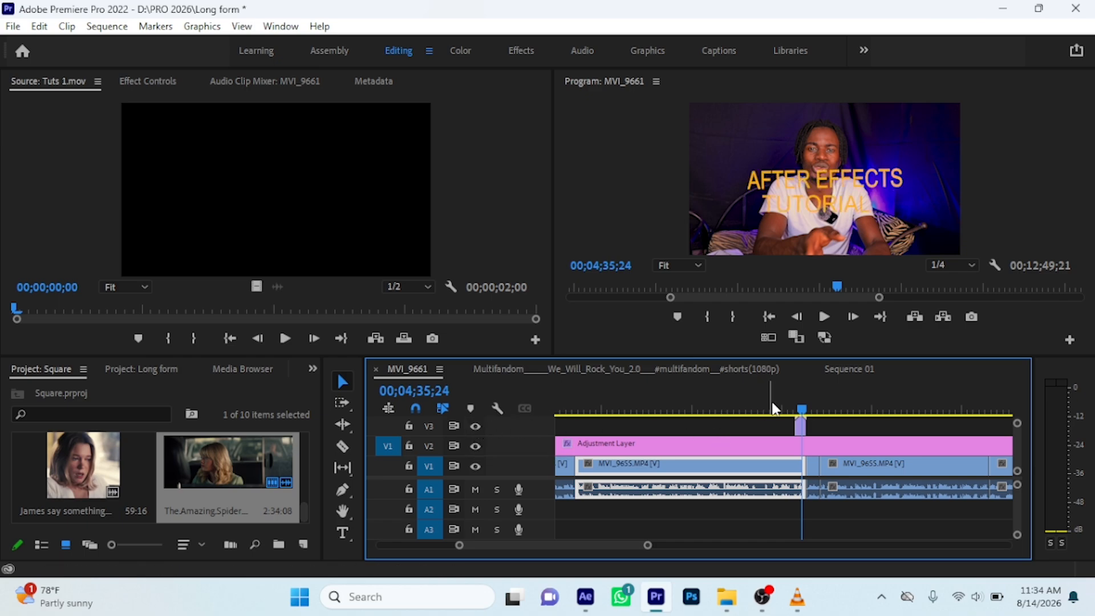
# Mute track A1 and play the sequence across the Tuts 1 clip to check the title over the footage
pyautogui.click(752, 397)
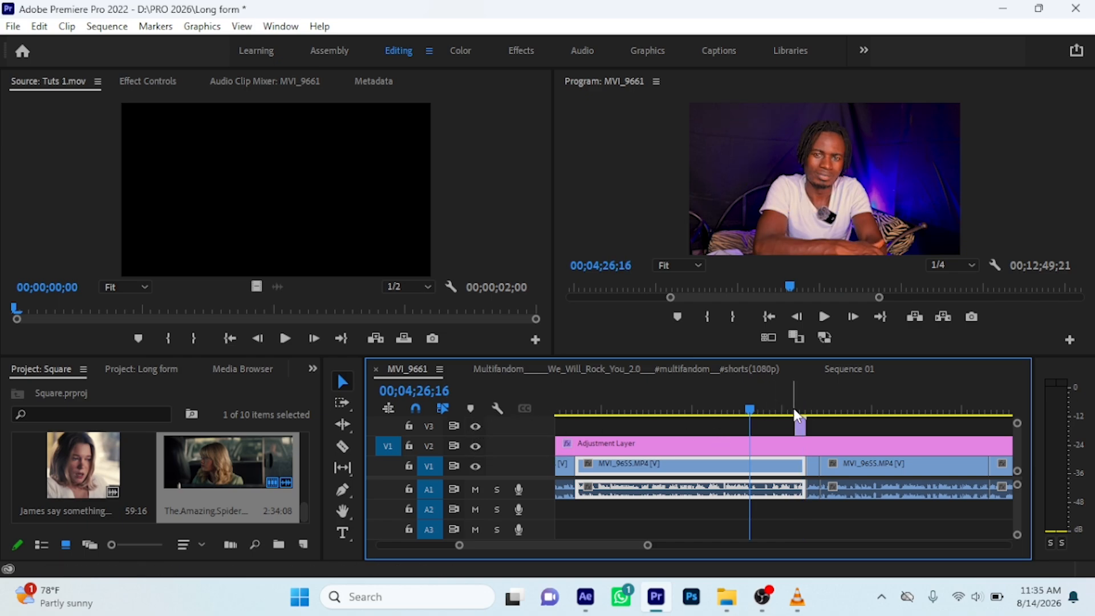
pyautogui.click(475, 489)
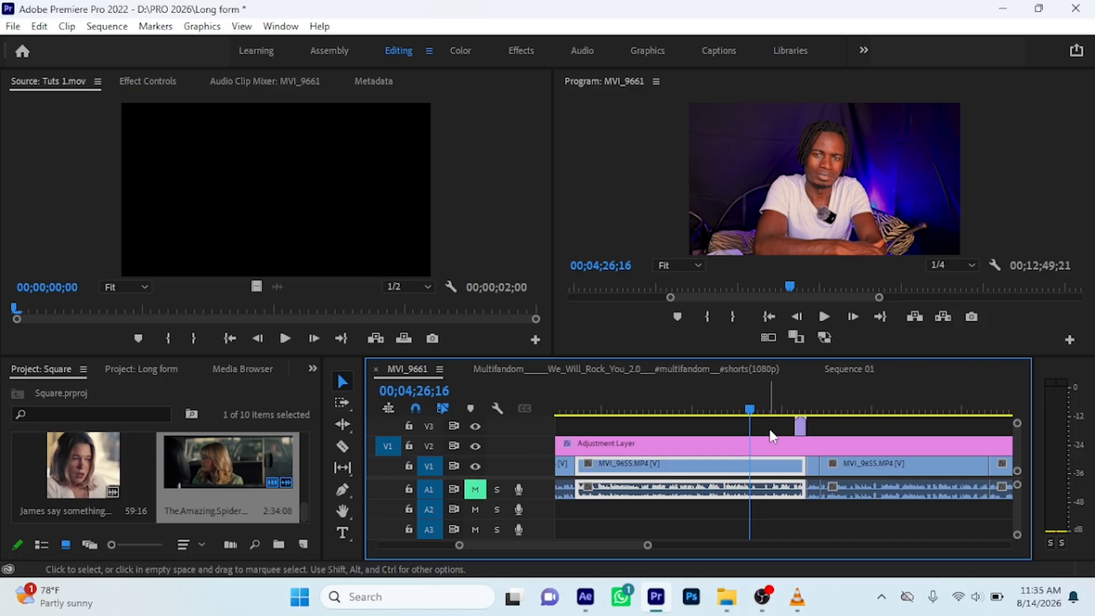
pyautogui.click(788, 409)
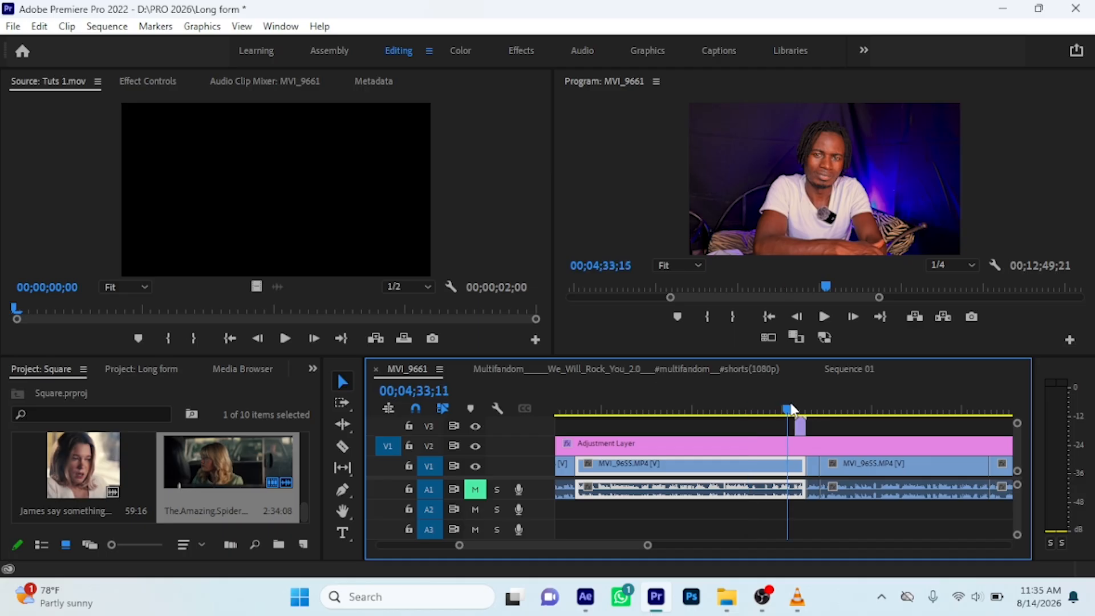
pyautogui.press('space')
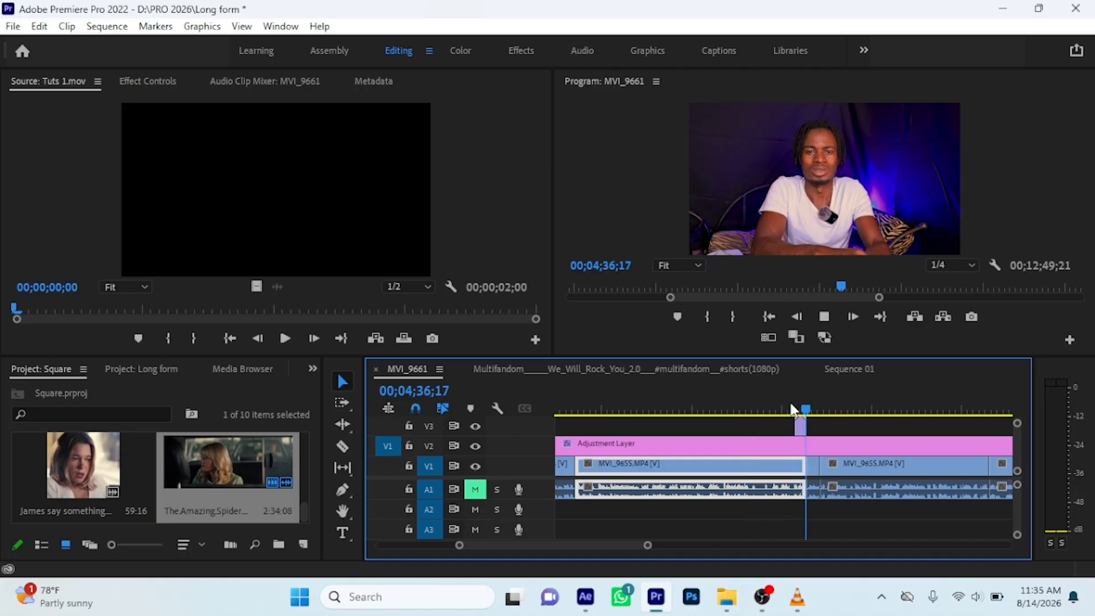
pyautogui.hotkey('ctrl', 'k')
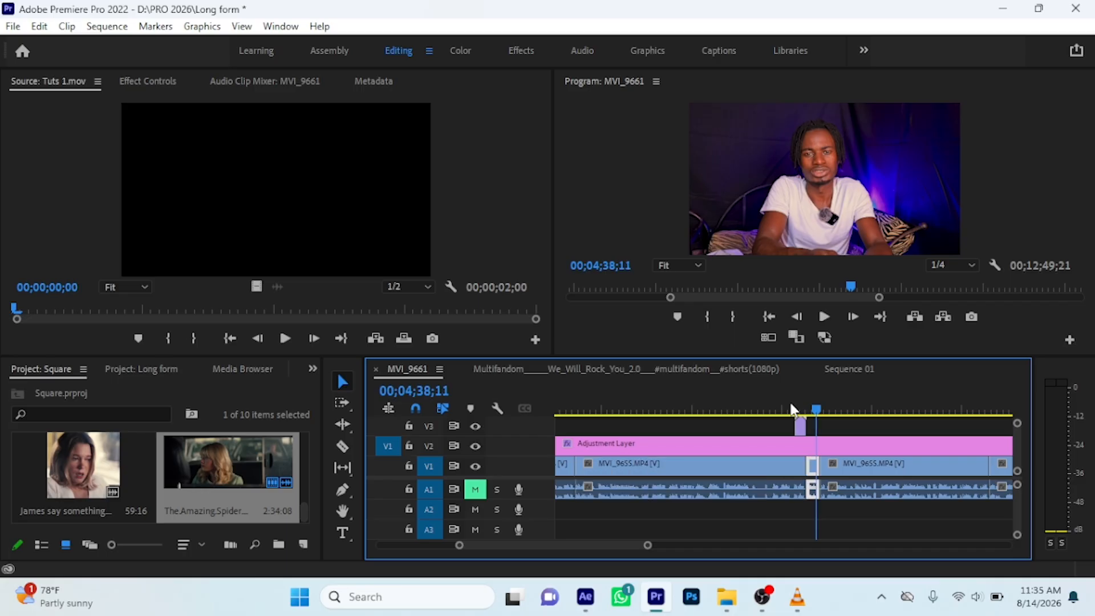
pyautogui.click(790, 406)
pyautogui.press('space')
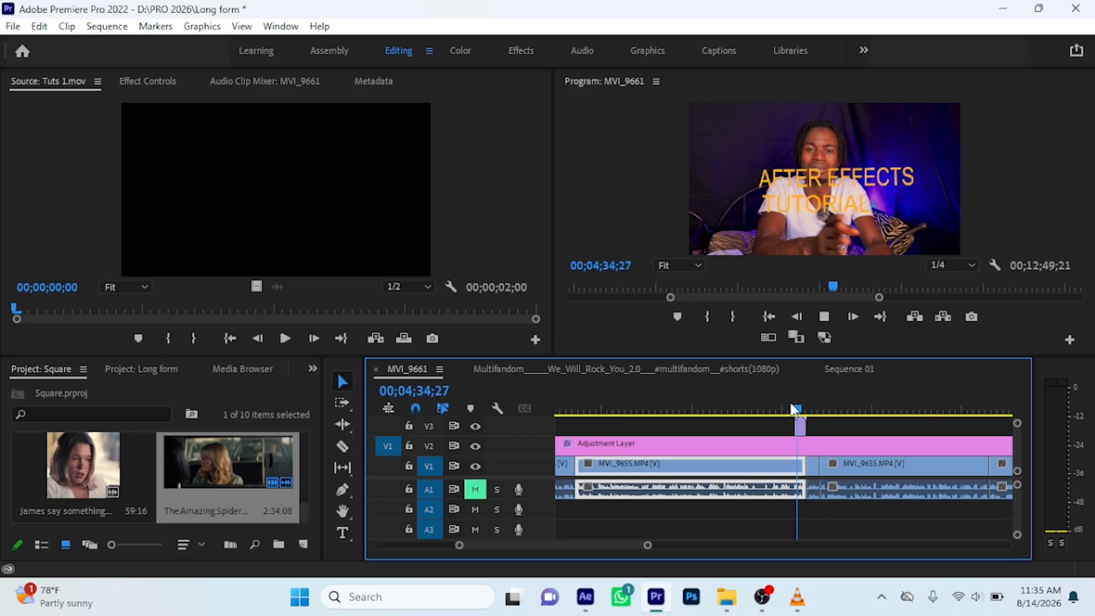
pyautogui.press('space')
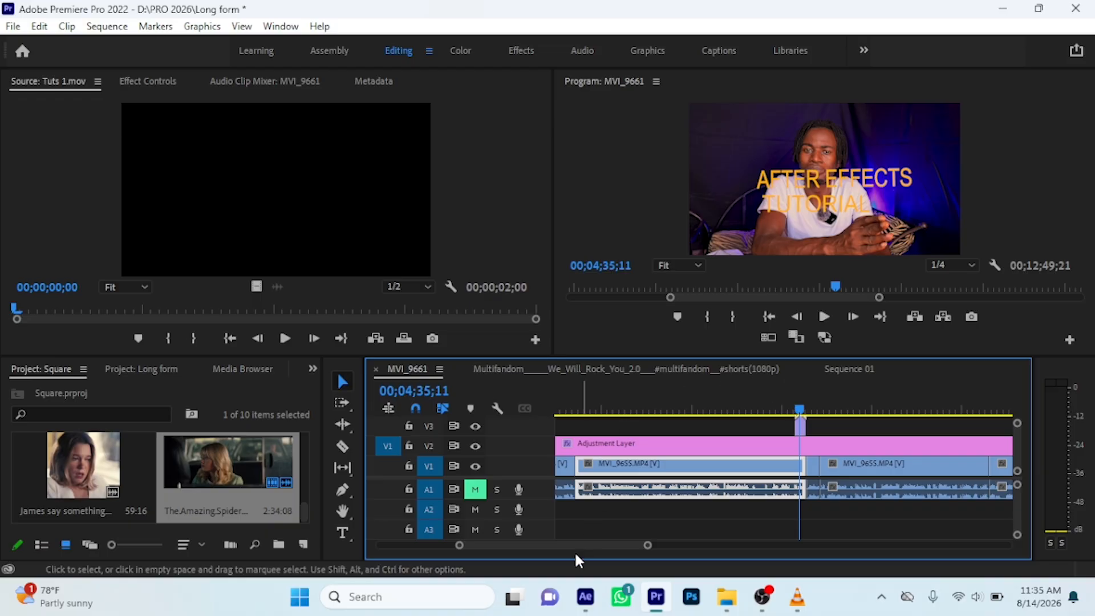
# Switch to After Effects and bring up the Comp 1 timeline
pyautogui.moveTo(584, 597)
pyautogui.click(588, 476)
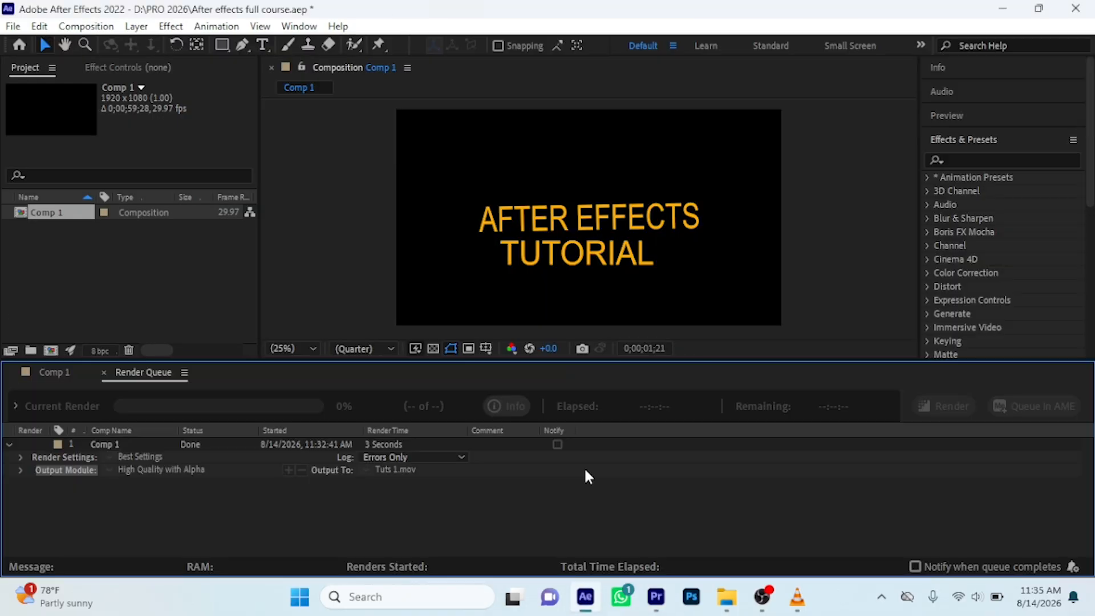
pyautogui.click(50, 374)
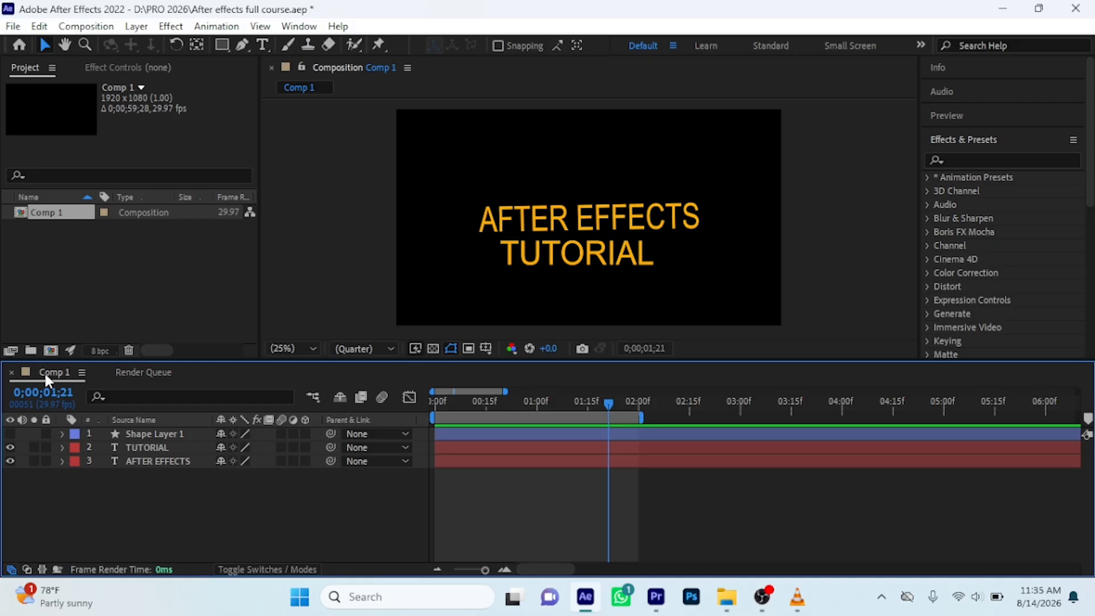
# Create a new 1920 x 1080 px solid layer in Comp 1 with the dark red colour 332121
pyautogui.rightClick(121, 506)
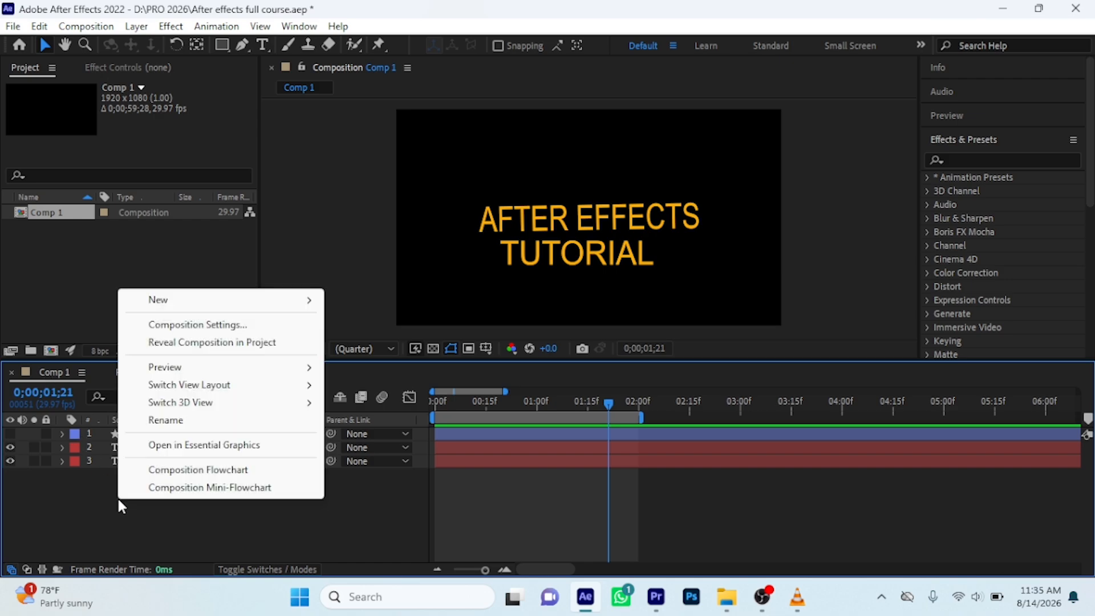
pyautogui.click(119, 501)
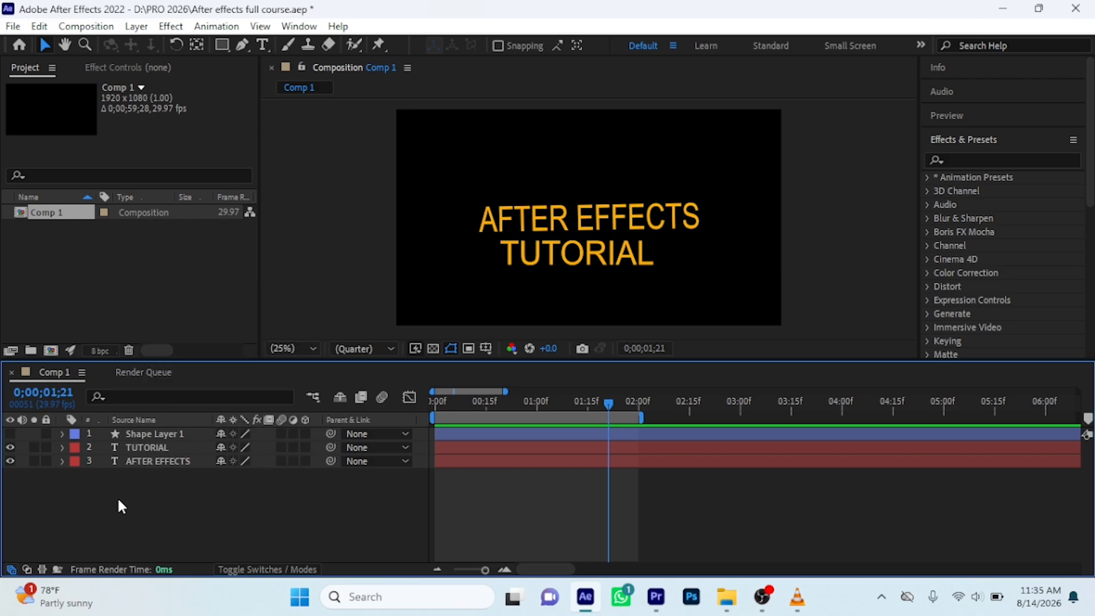
pyautogui.rightClick(119, 501)
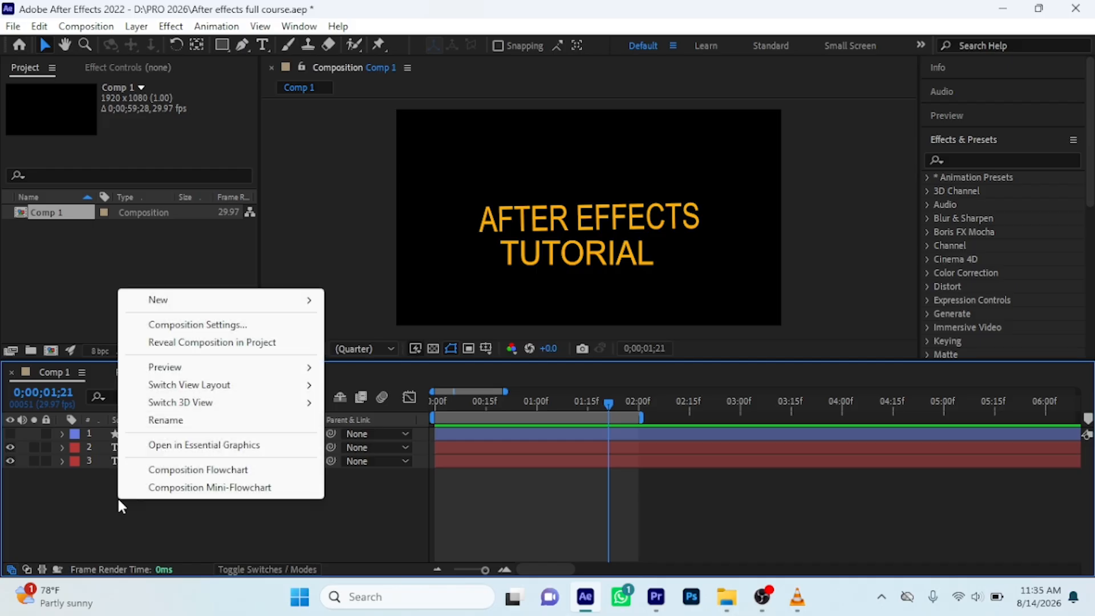
pyautogui.moveTo(186, 300)
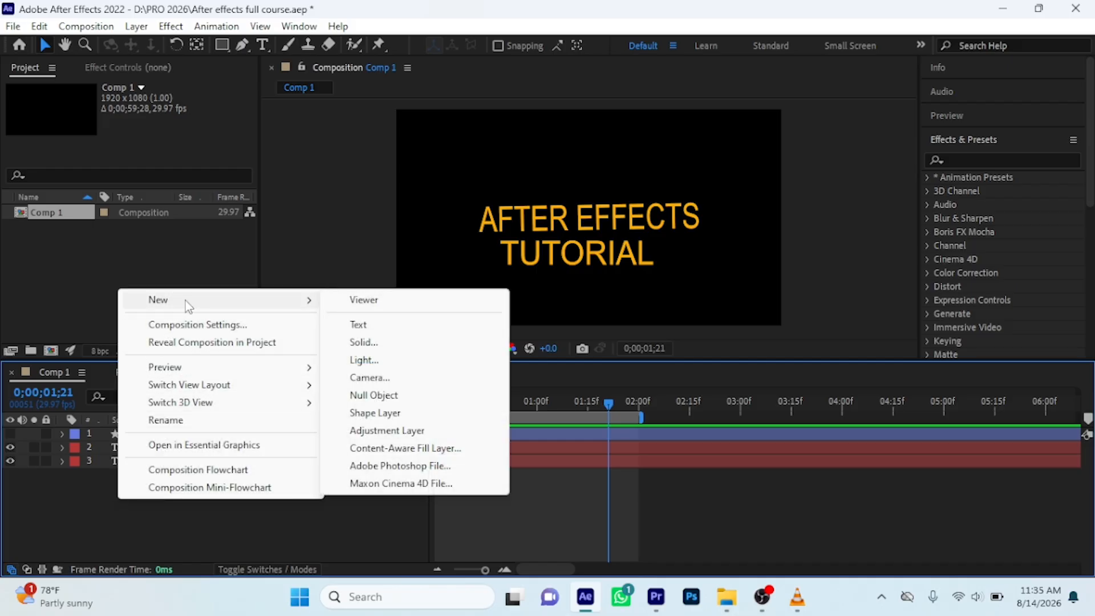
pyautogui.click(362, 342)
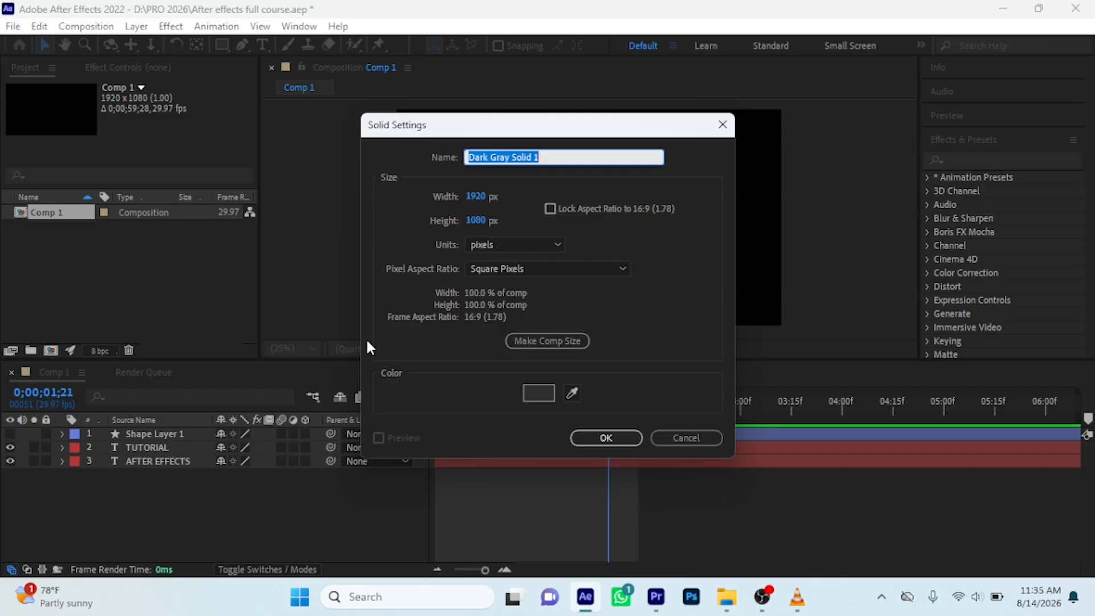
pyautogui.click(538, 393)
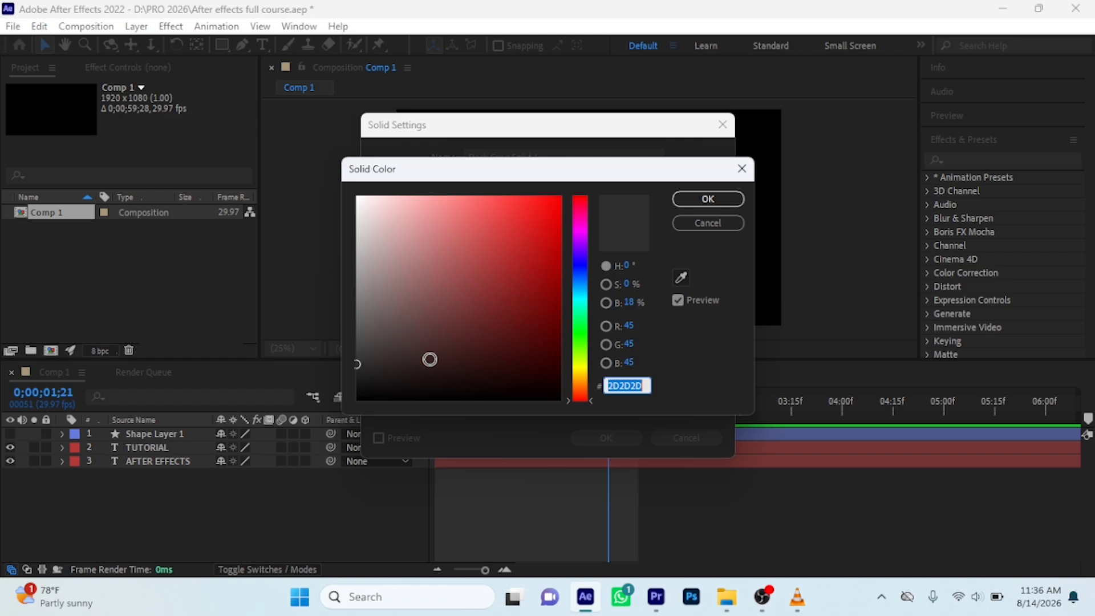
pyautogui.click(429, 359)
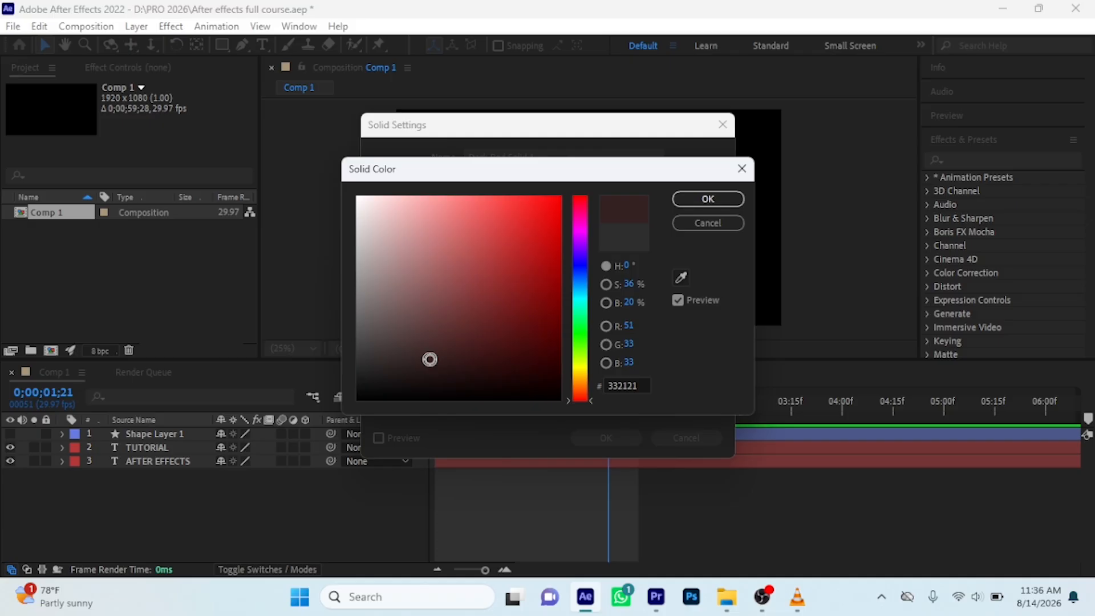
pyautogui.click(695, 198)
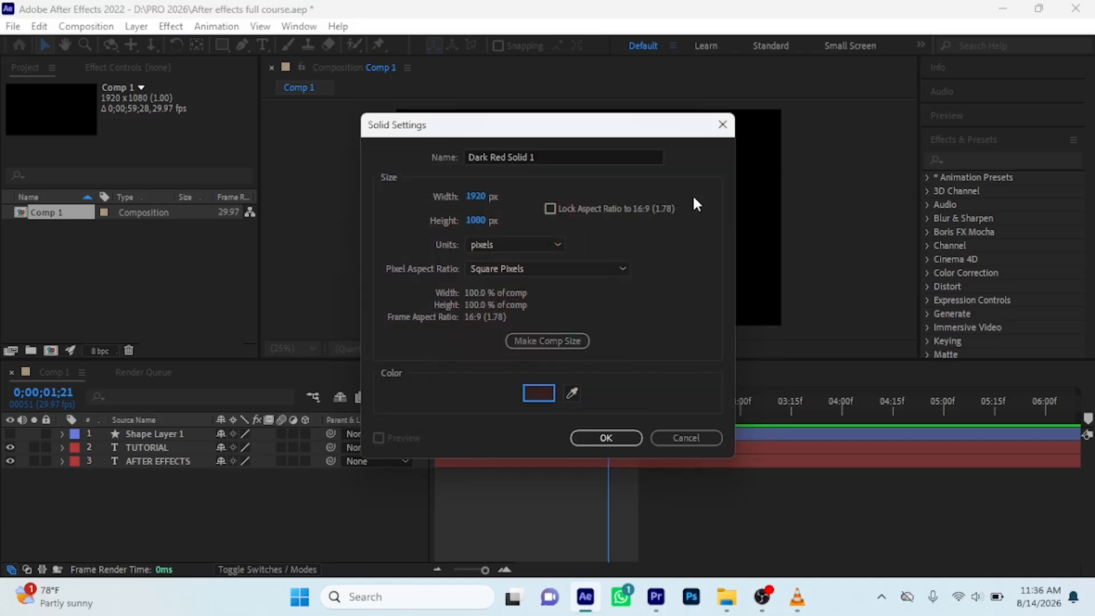
pyautogui.click(609, 437)
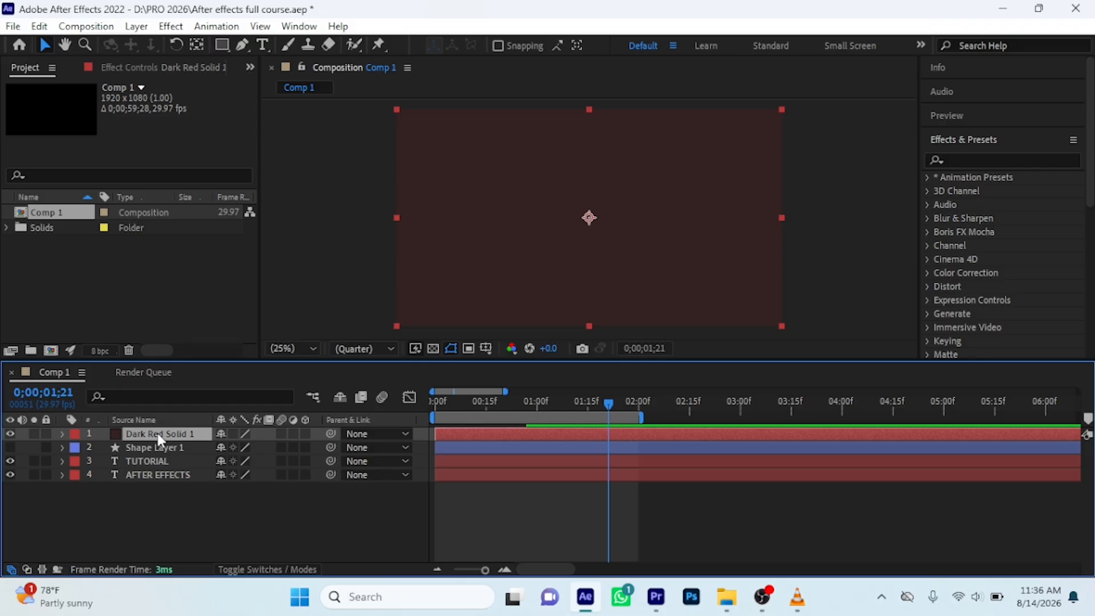
# Move the dark red solid beneath the AFTER EFFECTS text layer and preview the animation from the start of the composition
pyautogui.moveTo(158, 432); pyautogui.dragTo(150, 485)
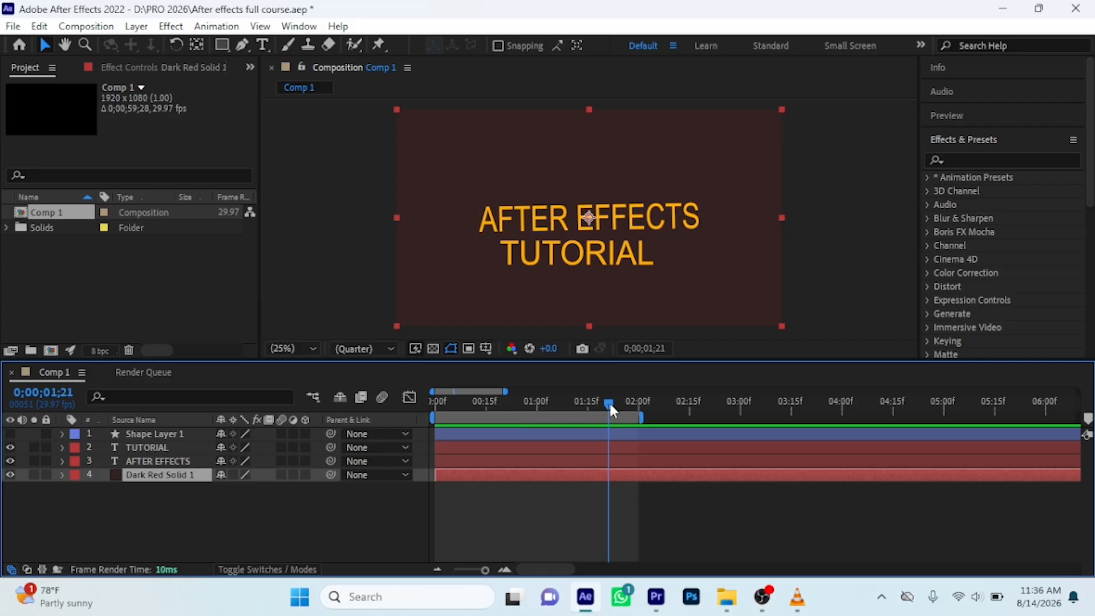
pyautogui.moveTo(608, 401); pyautogui.dragTo(433, 401)
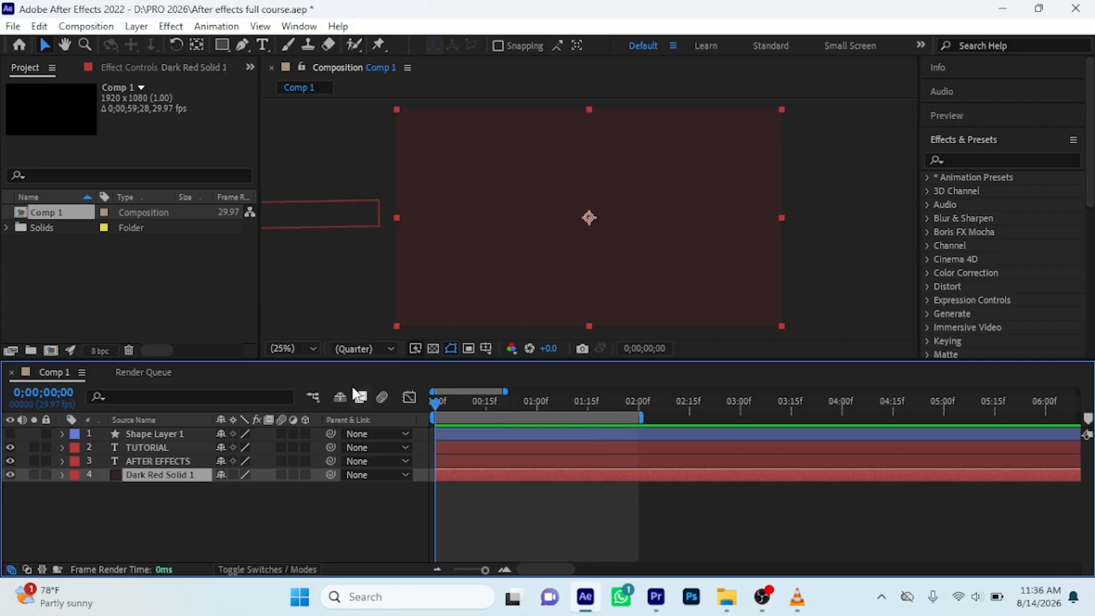
pyautogui.press('space')
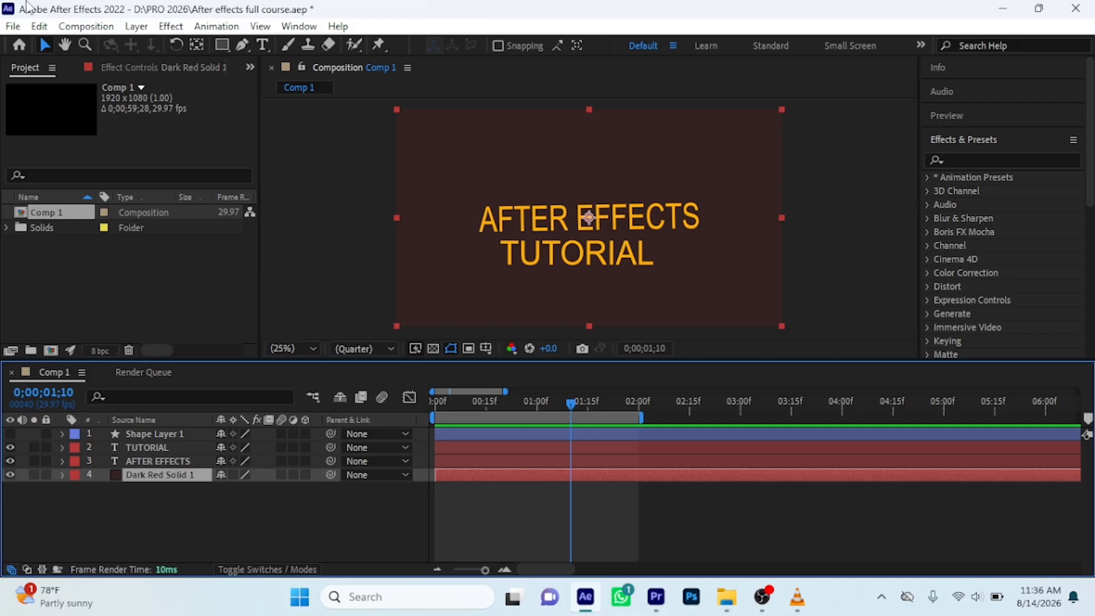
# Add Comp 1 to the Render Queue and render it as Comp 1.mov with the High Quality output module
pyautogui.click(14, 27)
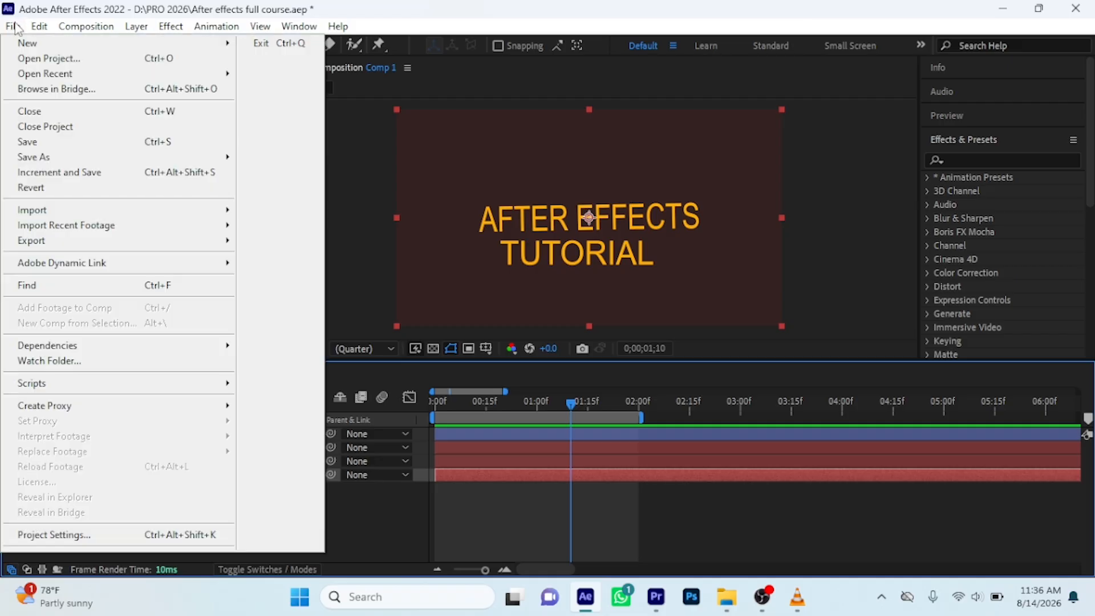
pyautogui.moveTo(44, 243)
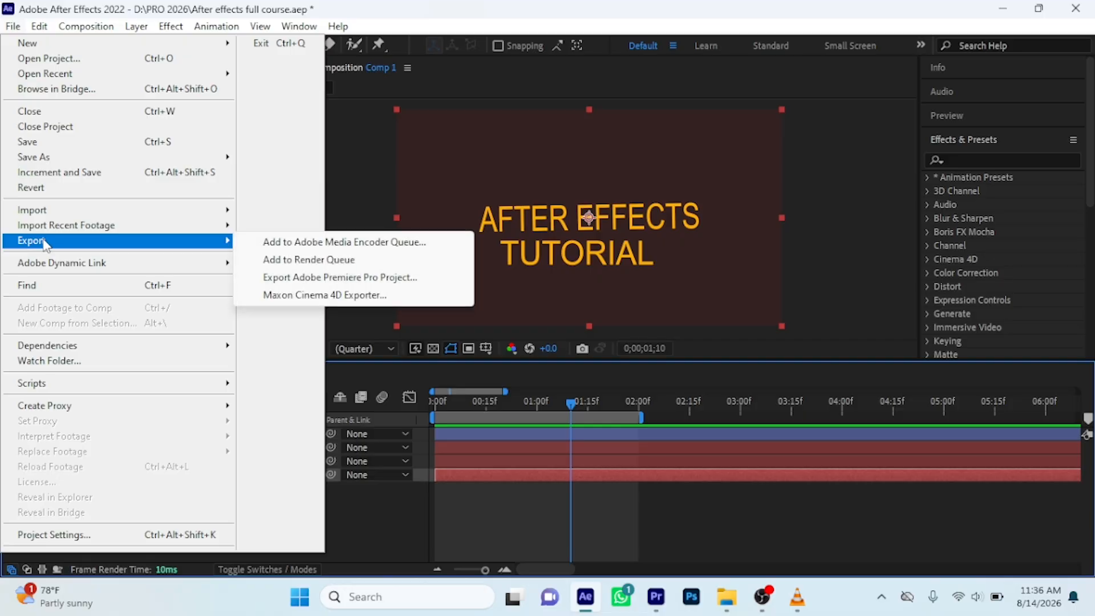
pyautogui.click(319, 262)
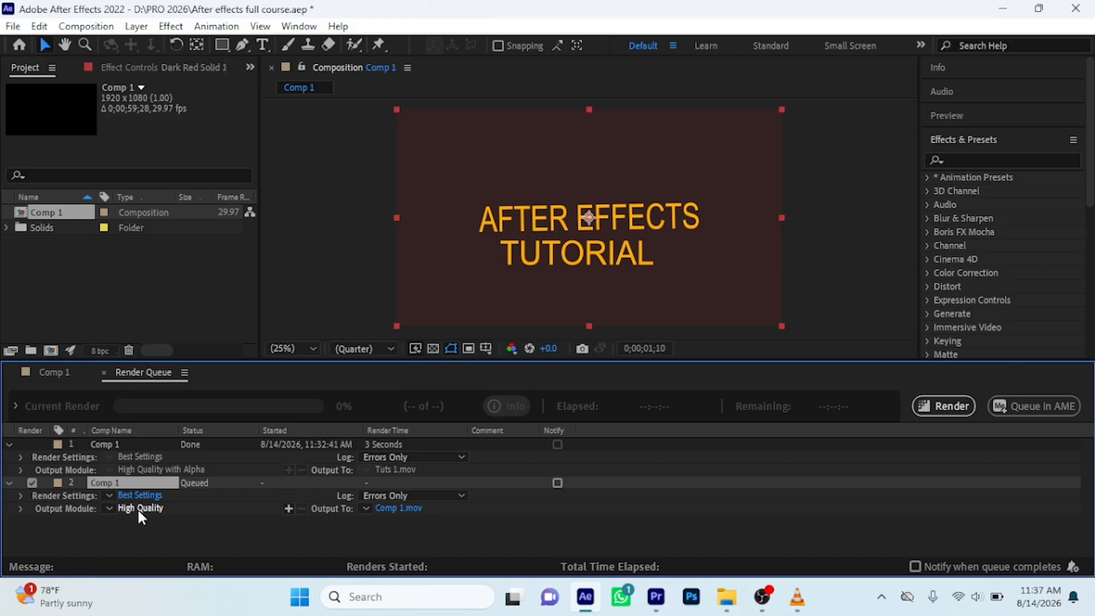
pyautogui.click(956, 406)
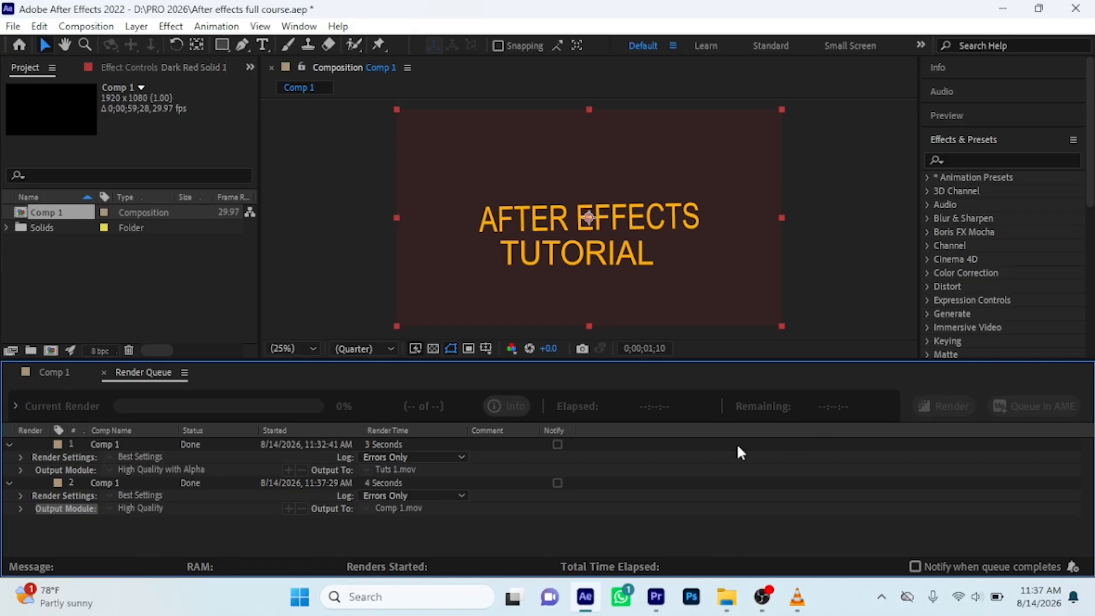
# Open the rendered Comp 1 file from the After Effects 2026 folder in VLC media player and play it
pyautogui.moveTo(725, 596)
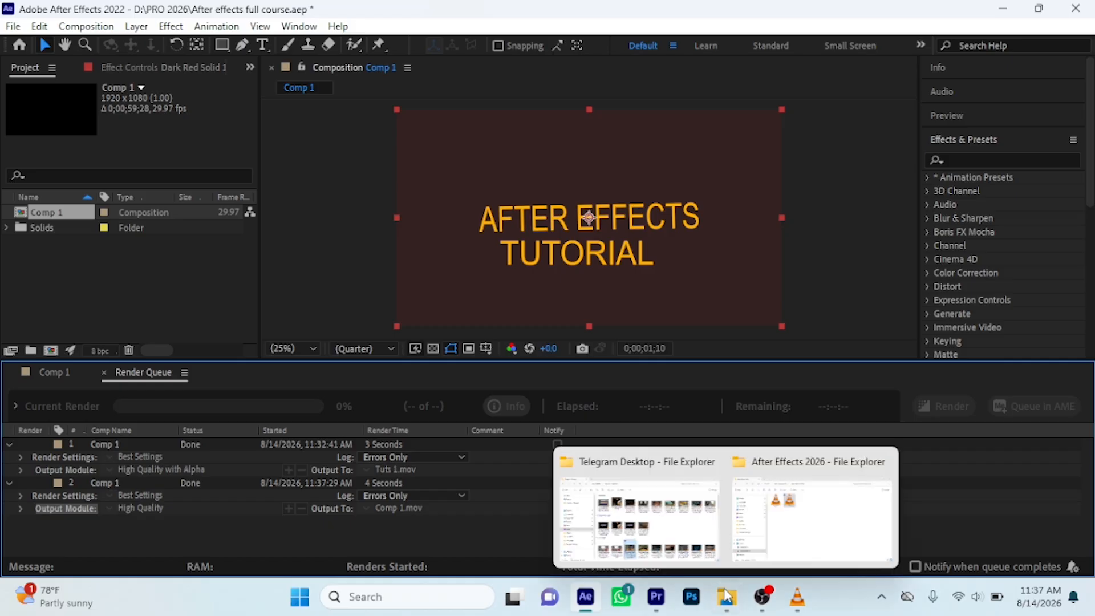
pyautogui.click(802, 491)
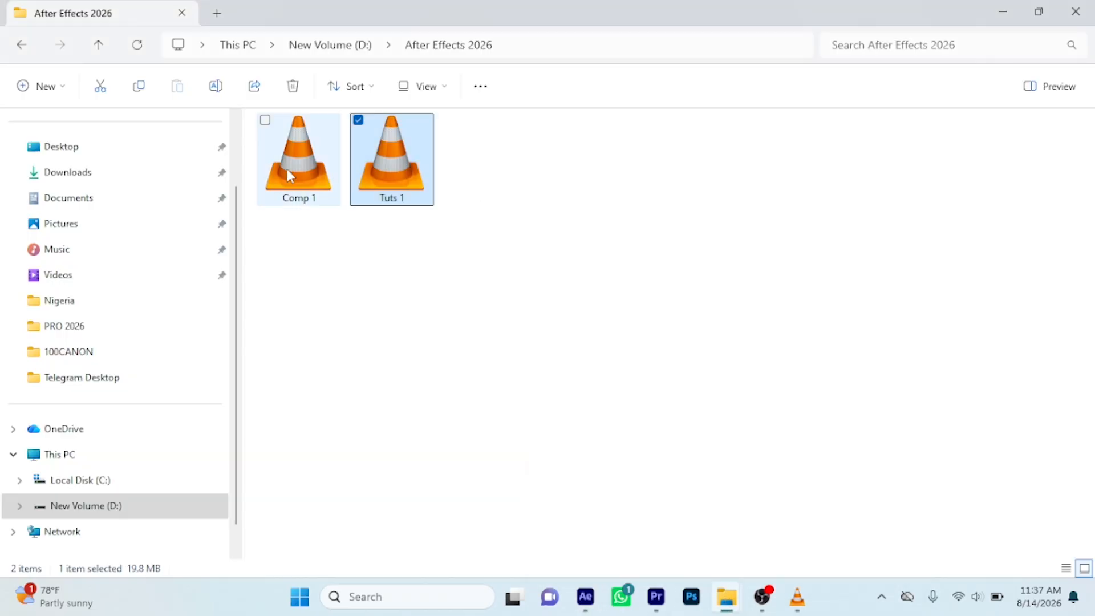
pyautogui.moveTo(287, 170)
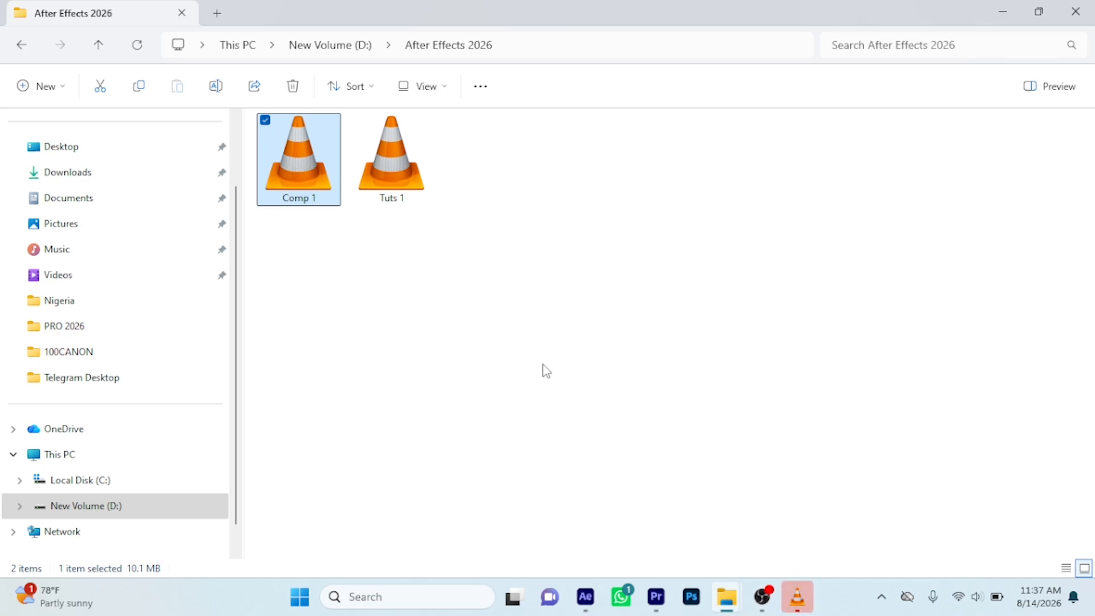
pyautogui.click(798, 600)
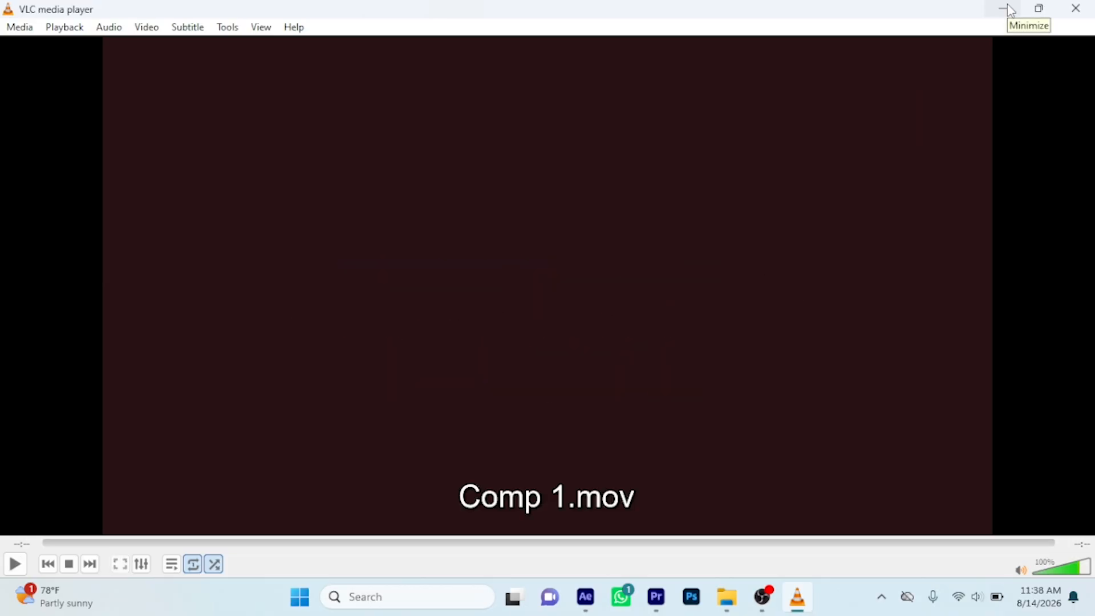
pyautogui.press('space')
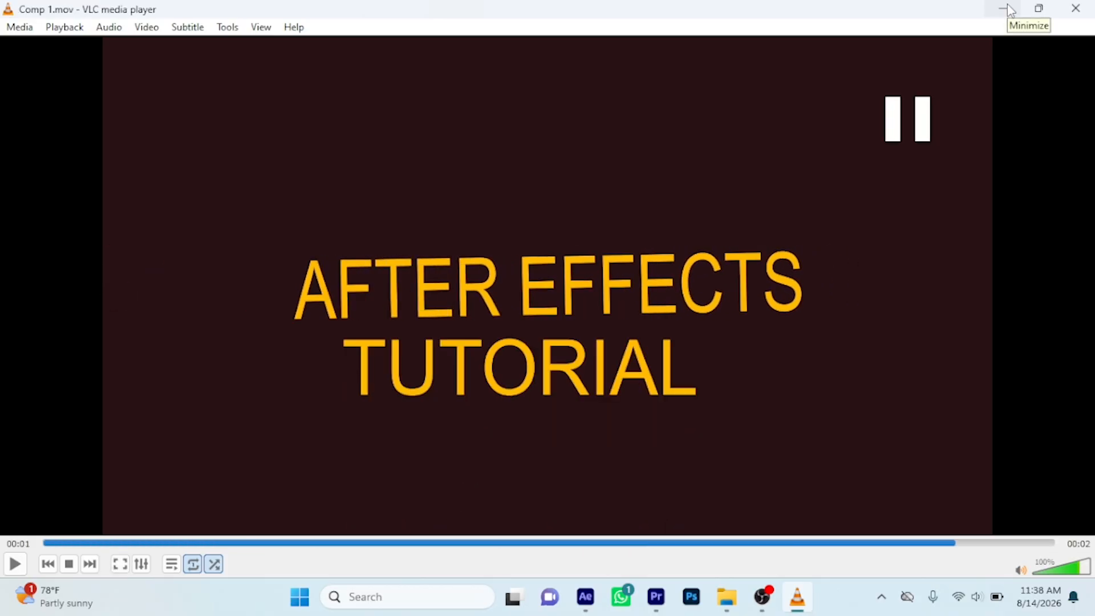
pyautogui.click(1007, 7)
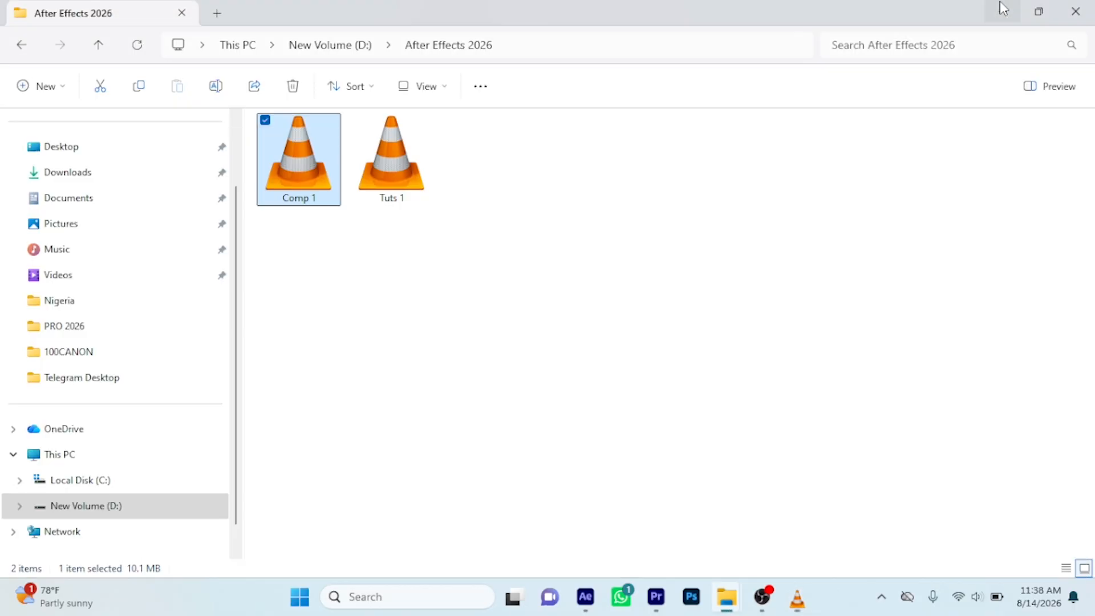
# Bring Comp 1.mov into Premiere Pro, place it on track V3 after the existing text clip, and preview it in the MVI_9661 sequence
pyautogui.moveTo(311, 158); pyautogui.dragTo(300, 268)
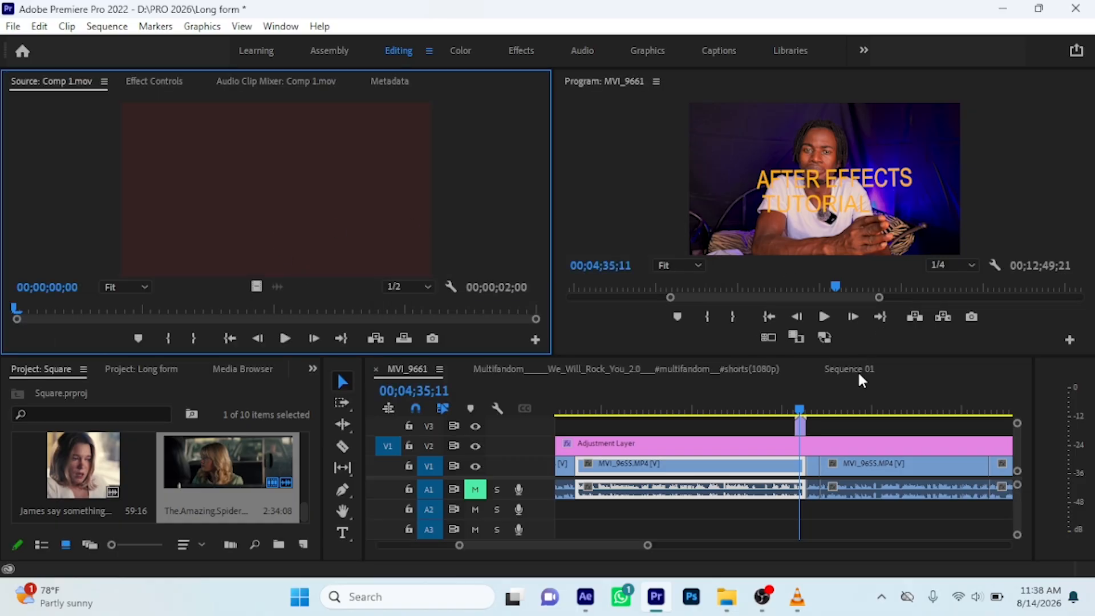
pyautogui.moveTo(826, 413); pyautogui.dragTo(820, 420)
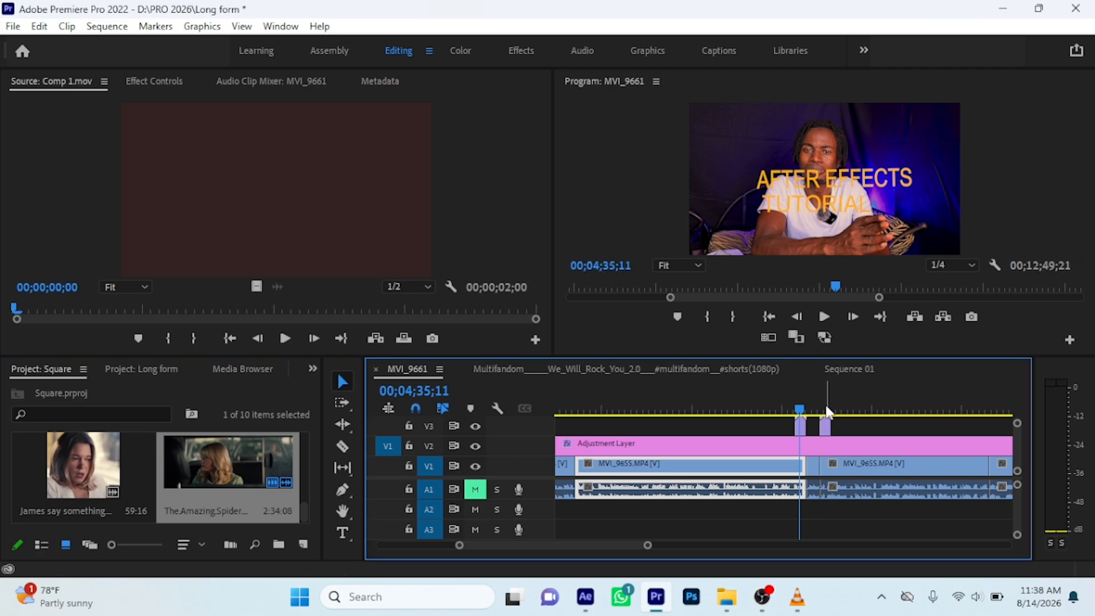
pyautogui.click(816, 411)
pyautogui.press('space')
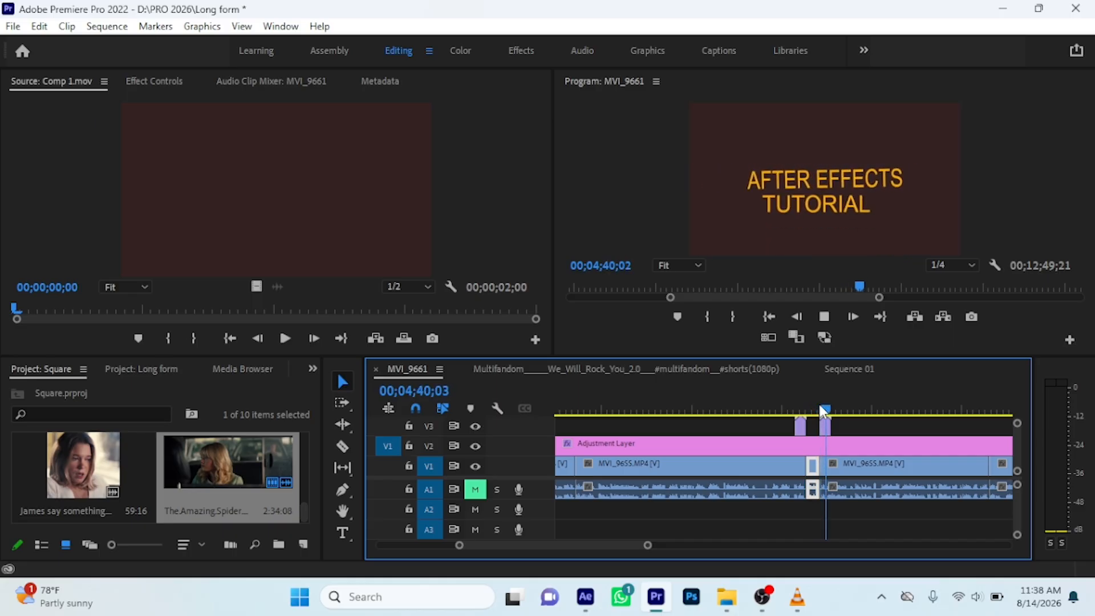
pyautogui.press('space')
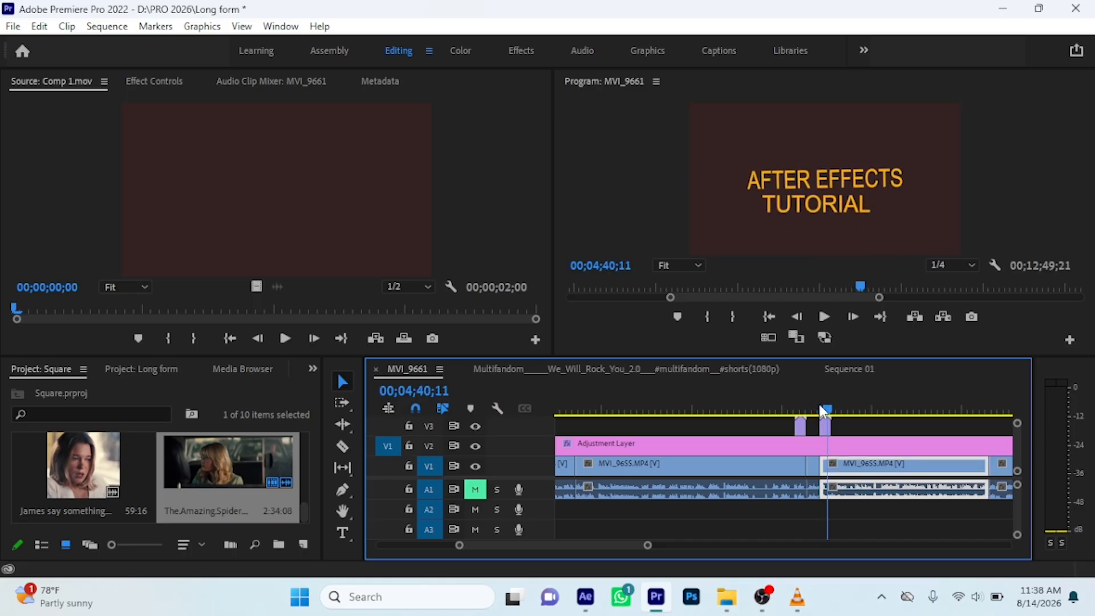